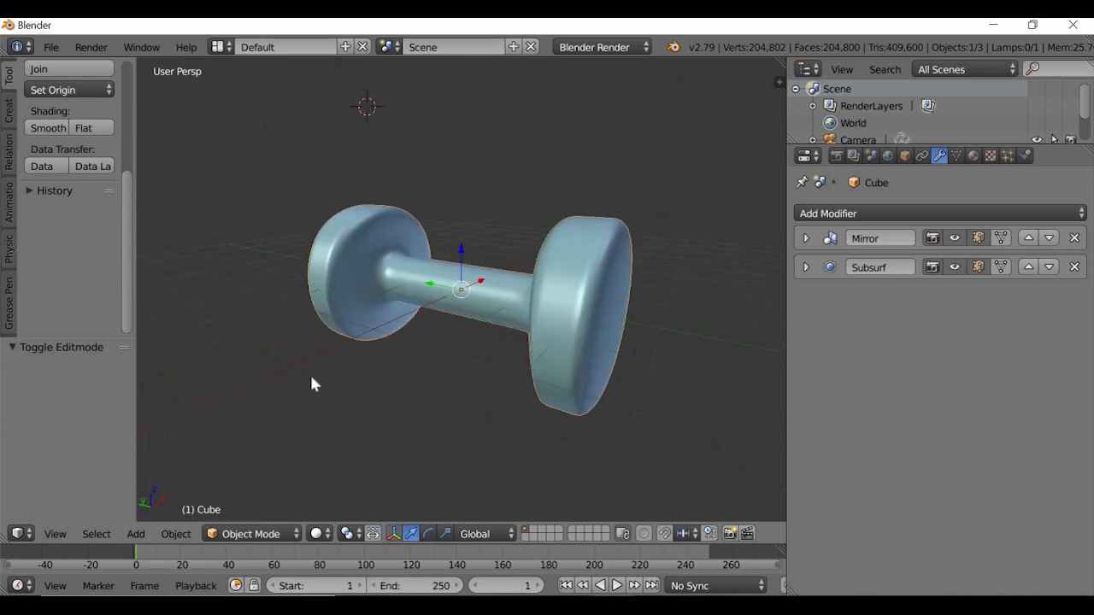
Step: Load the factory settings to replace the dumbbell scene with the default cube scene
middle_click_drag(311, 384, 263, 285)
left_click(51, 47)
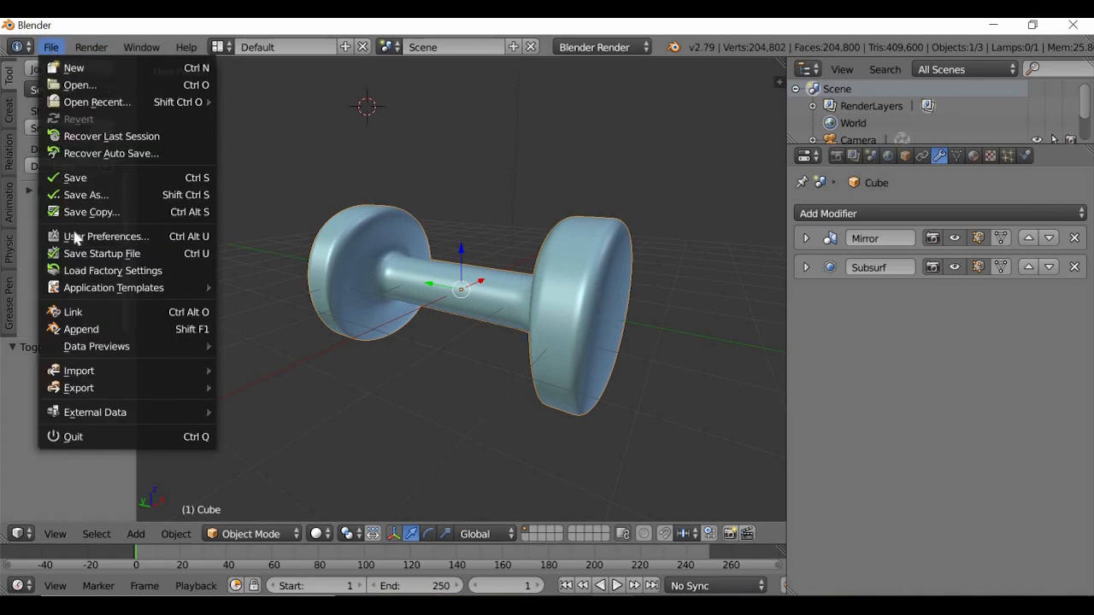
left_click(91, 277)
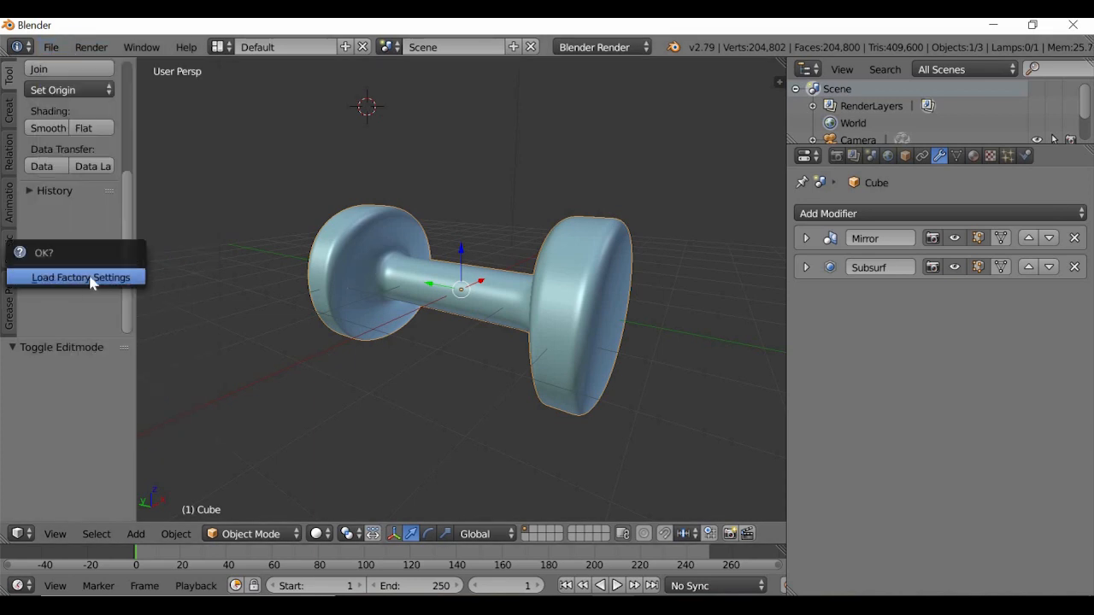
left_click(92, 281)
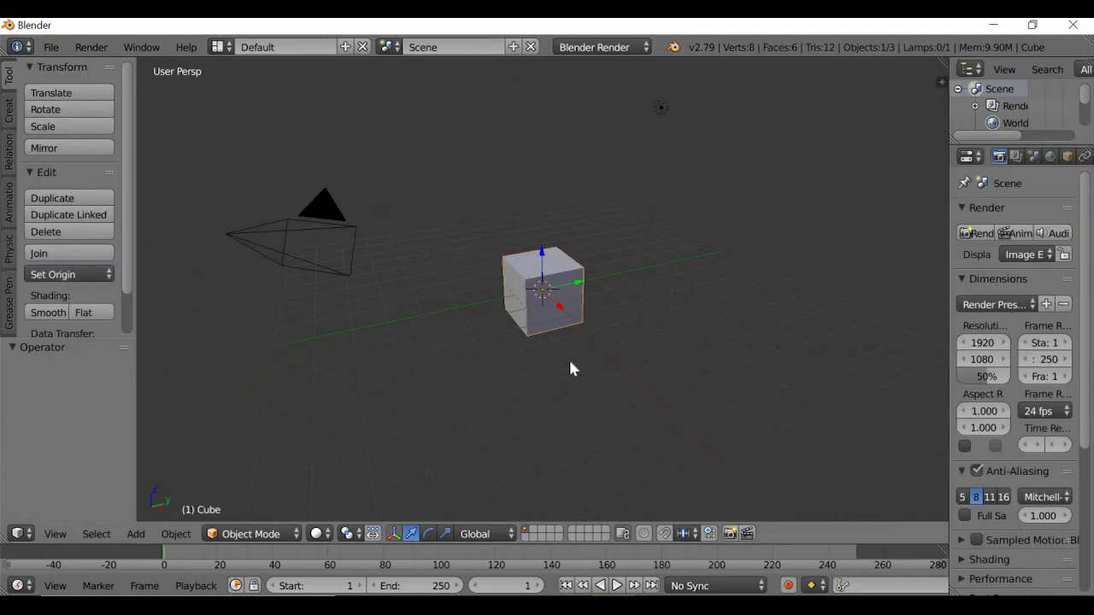
Step: Switch the default cube from Object Mode to Edit Mode
mouse_move(589, 370)
middle_mouse_down()
mouse_move(569, 288)
mouse_move(515, 379)
mouse_move(578, 381)
middle_mouse_up()
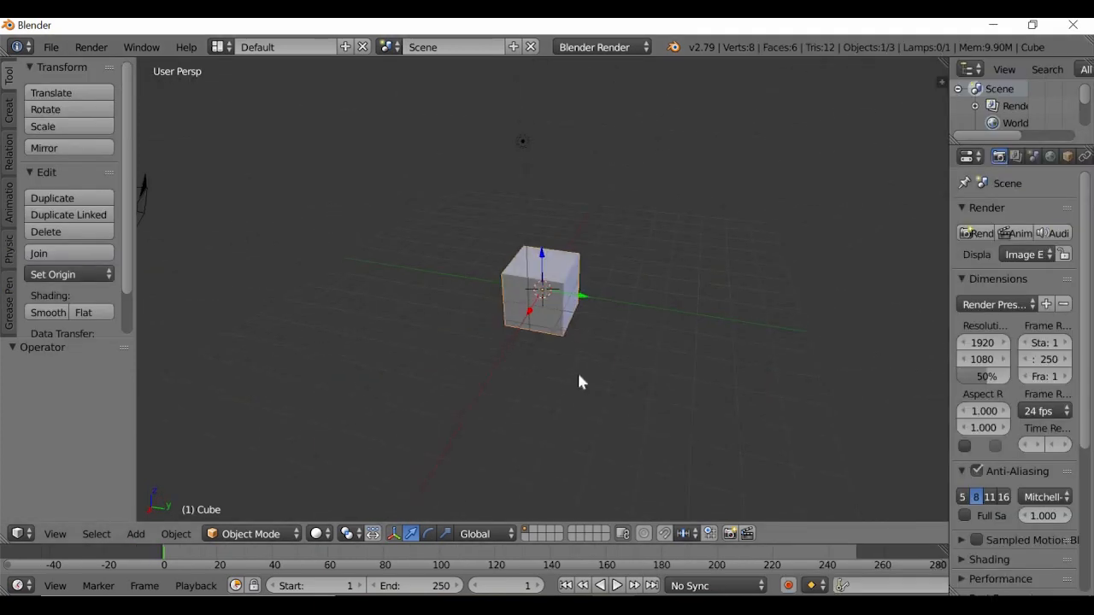
scroll(580, 373, "up", 3)
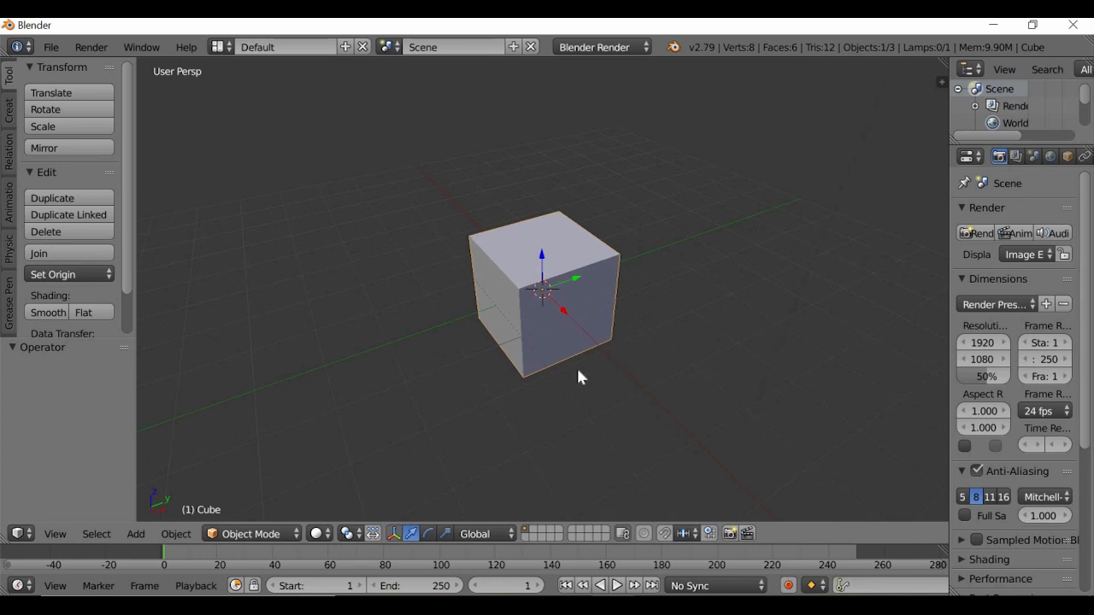
key("KP_2")
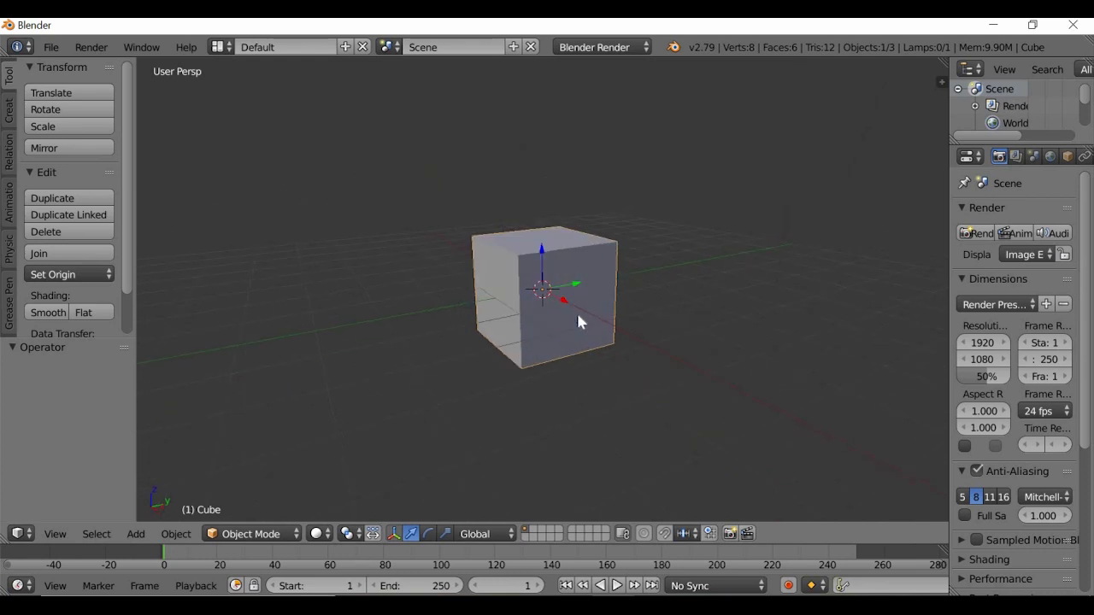
left_click(260, 534)
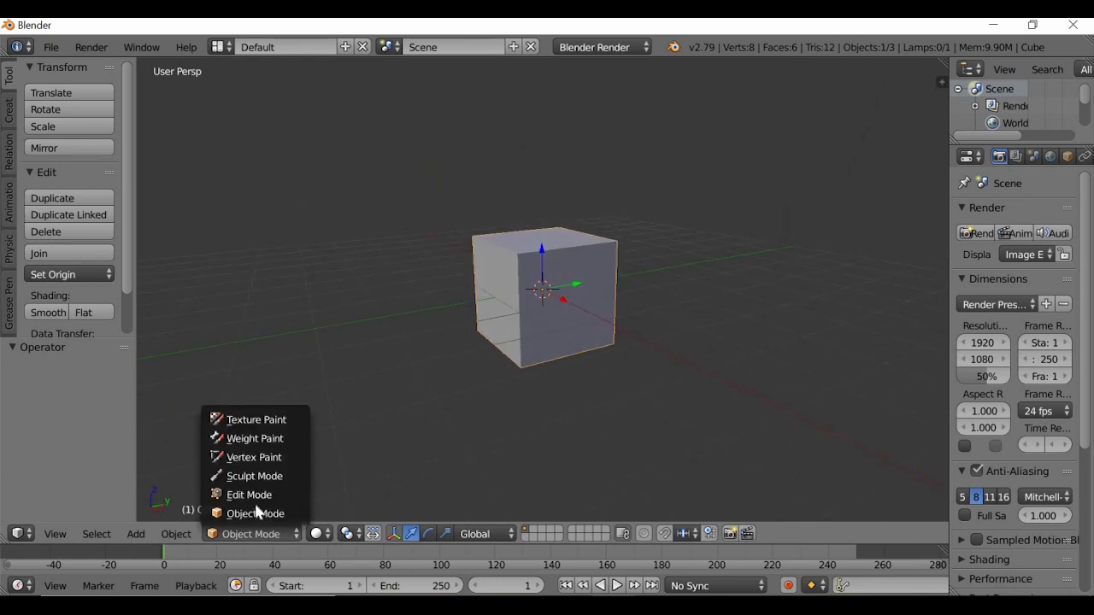
key("Tab")
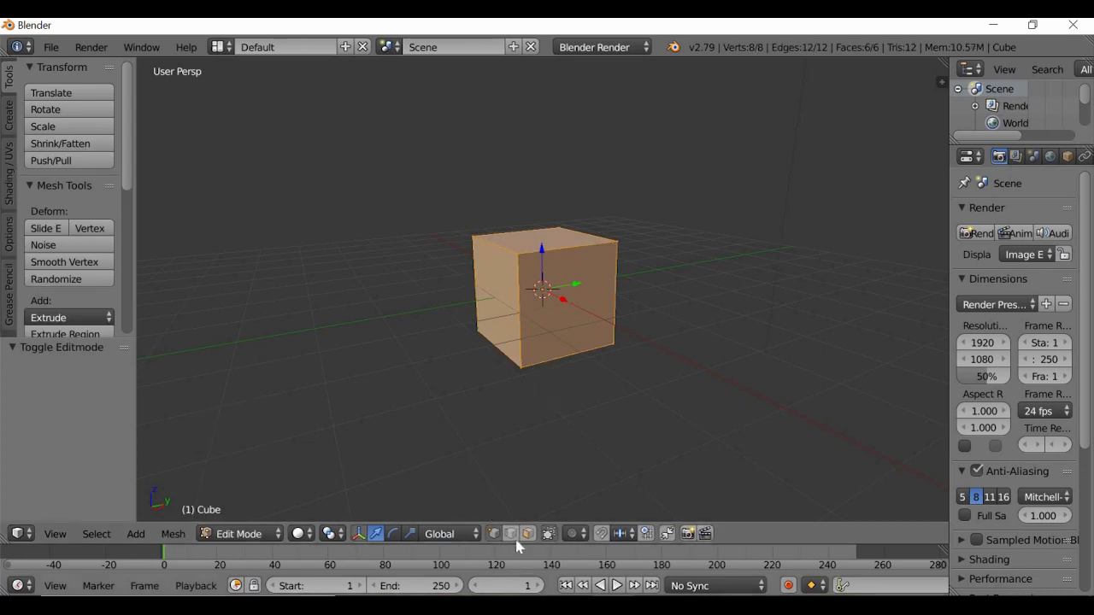
Step: Deselect all of the cube's geometry
middle_click_drag(555, 448, 574, 400)
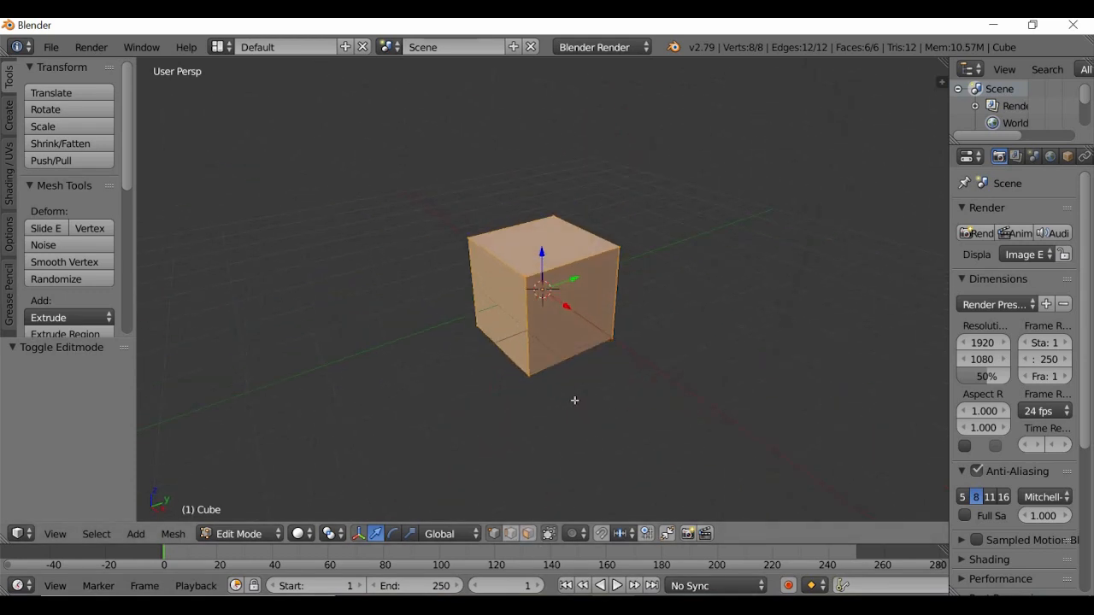
scroll(574, 400, "up", 3)
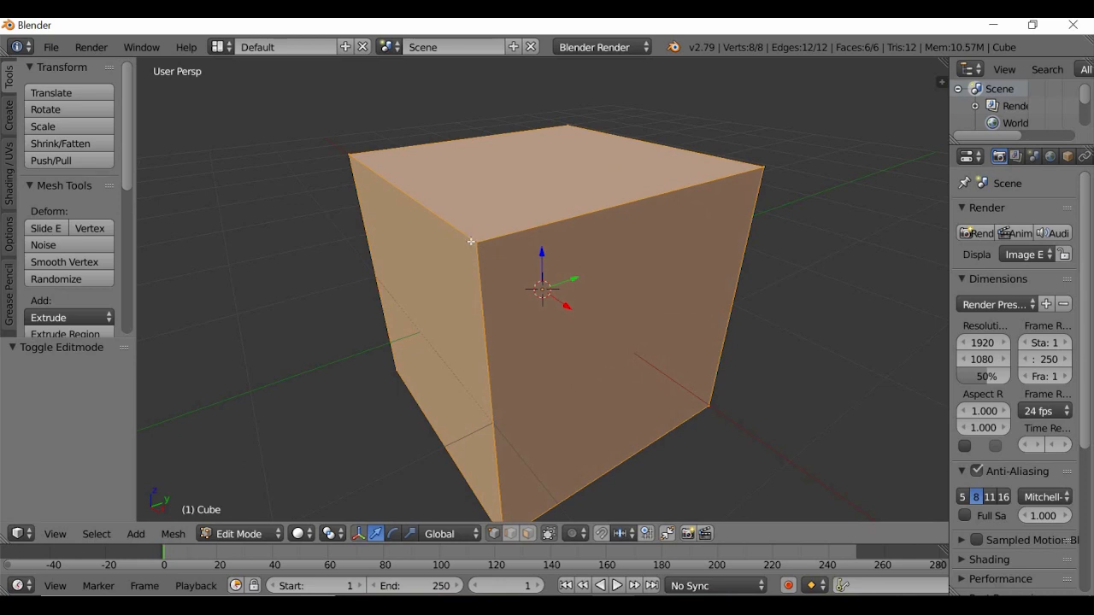
scroll(474, 296, "down", 3)
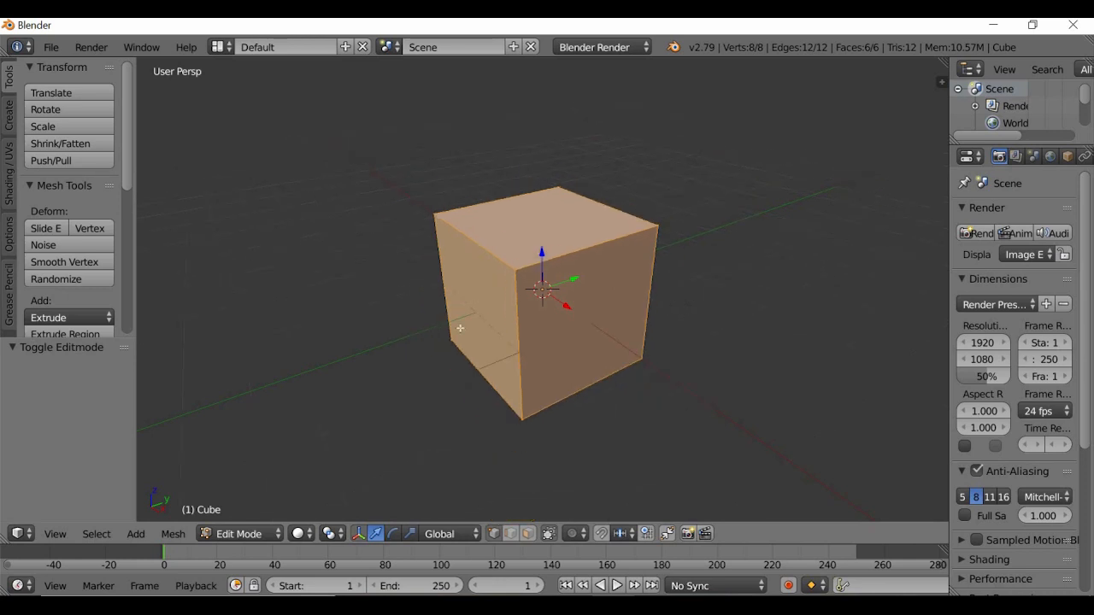
key("a")
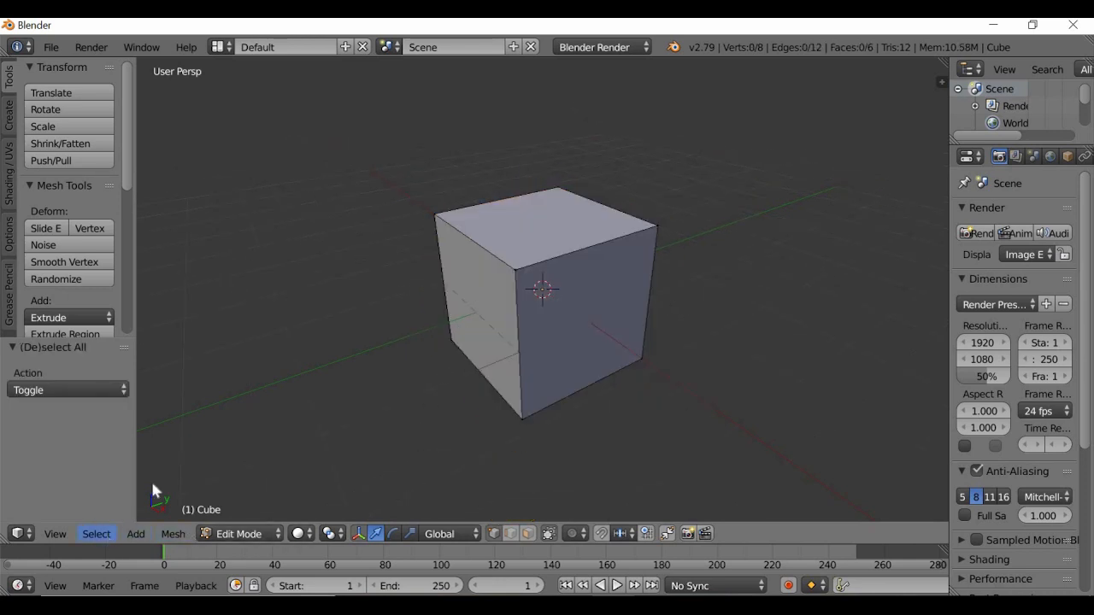
left_click(96, 533)
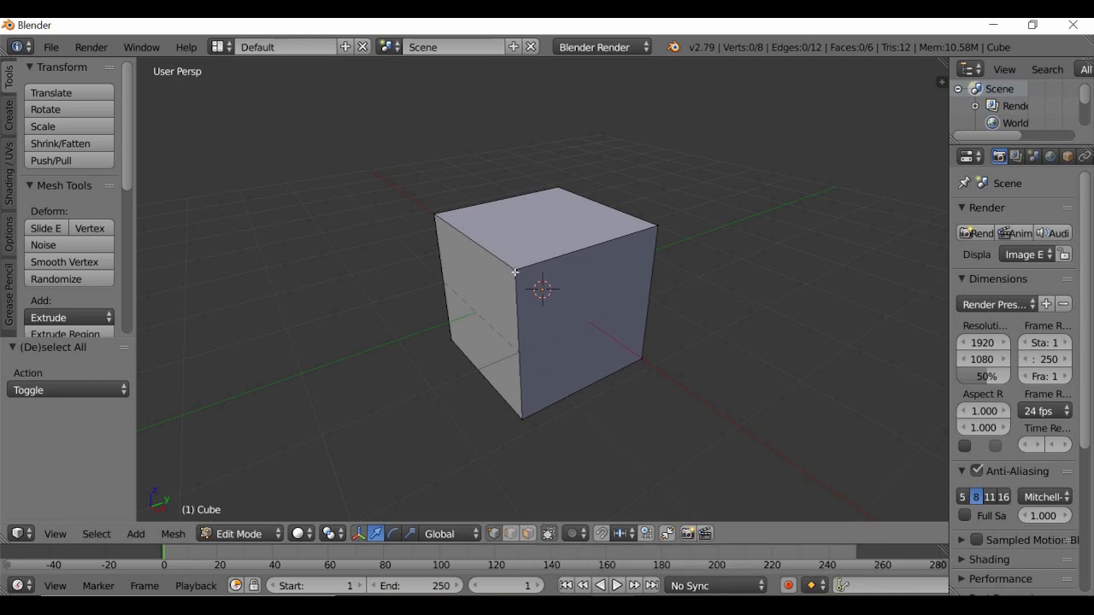
Step: Try to move the cube's near top corner vertex along the Y axis
right_click(533, 291)
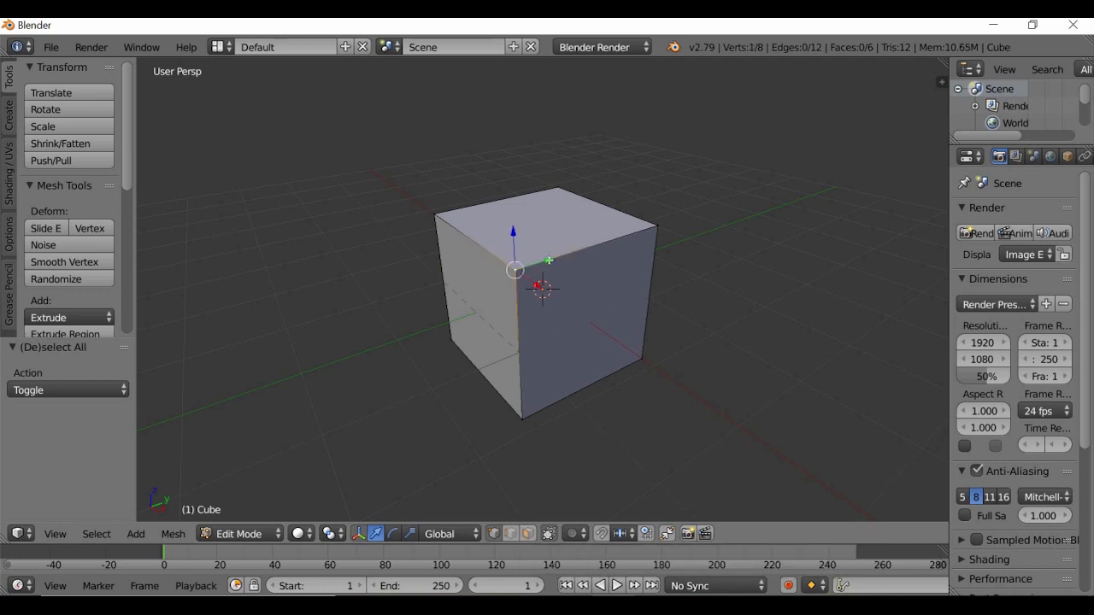
key("g")
key("y")
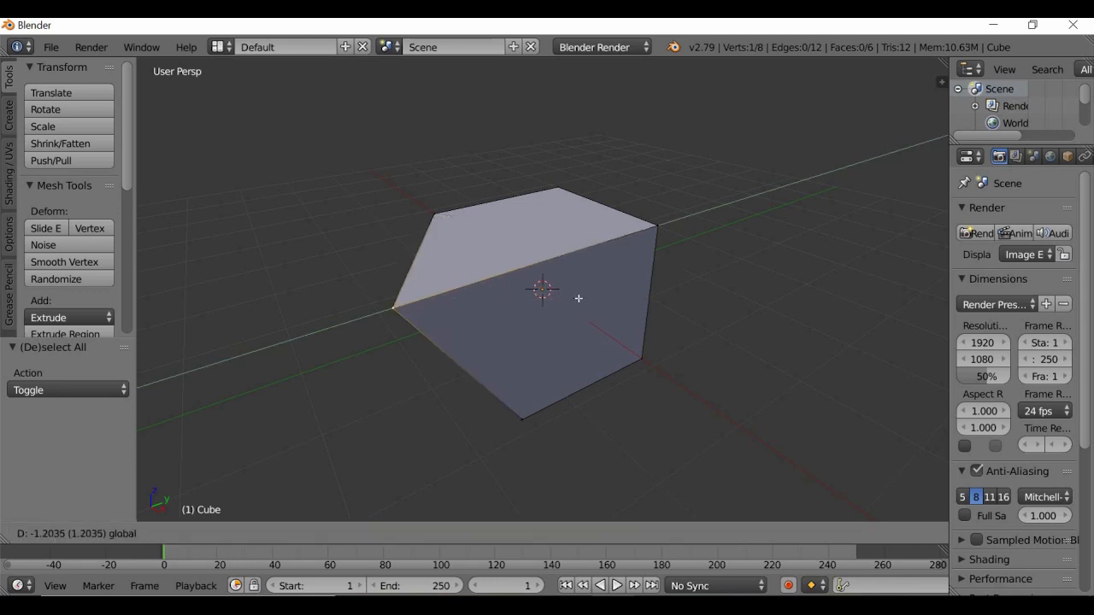
left_click(543, 293)
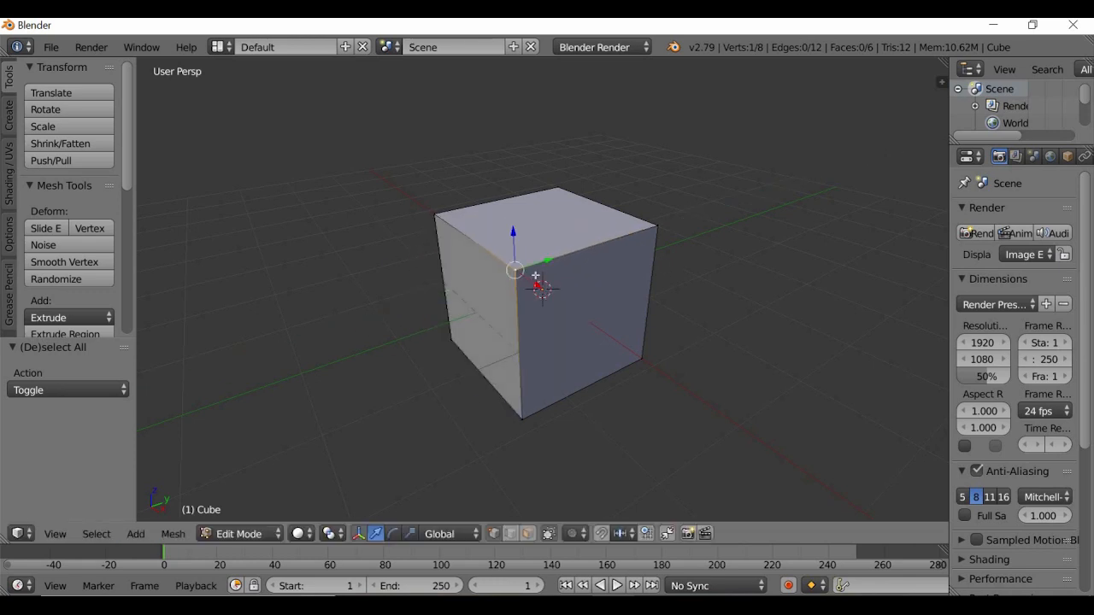
Step: Move the near top corner vertex 1.525 units along the X axis and undo the move
key("g")
key("x")
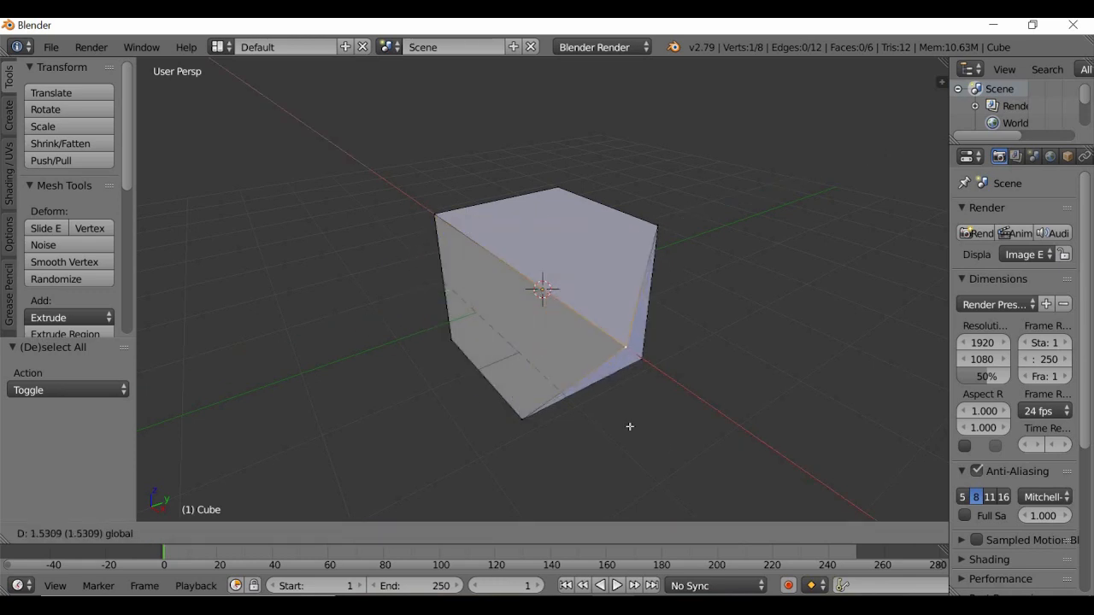
left_click(630, 427)
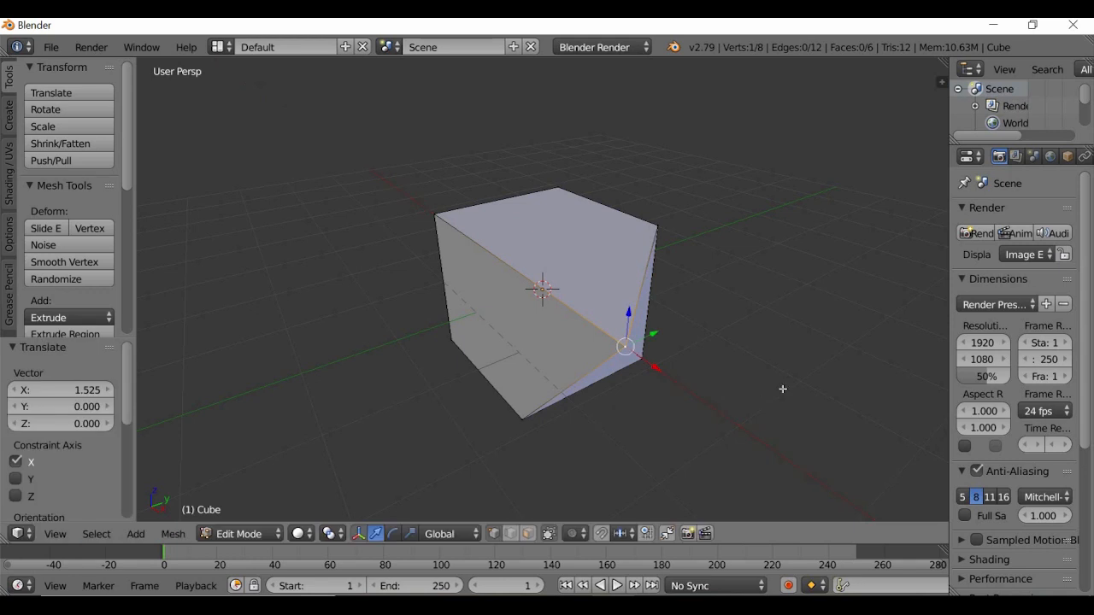
key("ctrl+z")
key("ctrl+z")
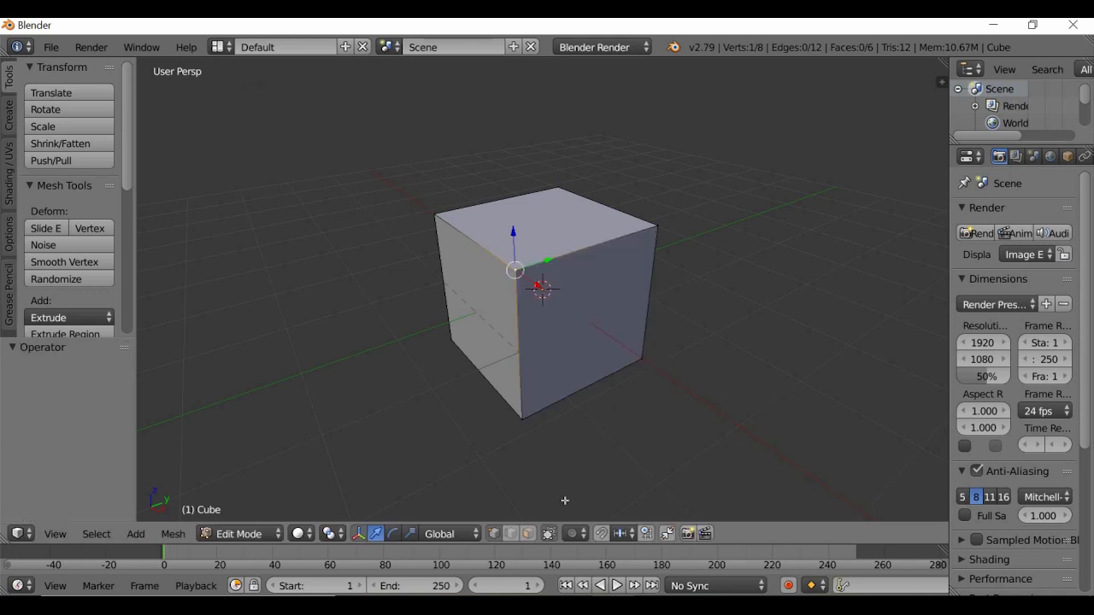
Step: Try to move the cube's far top edge along the X axis in edge selection mode
key("a")
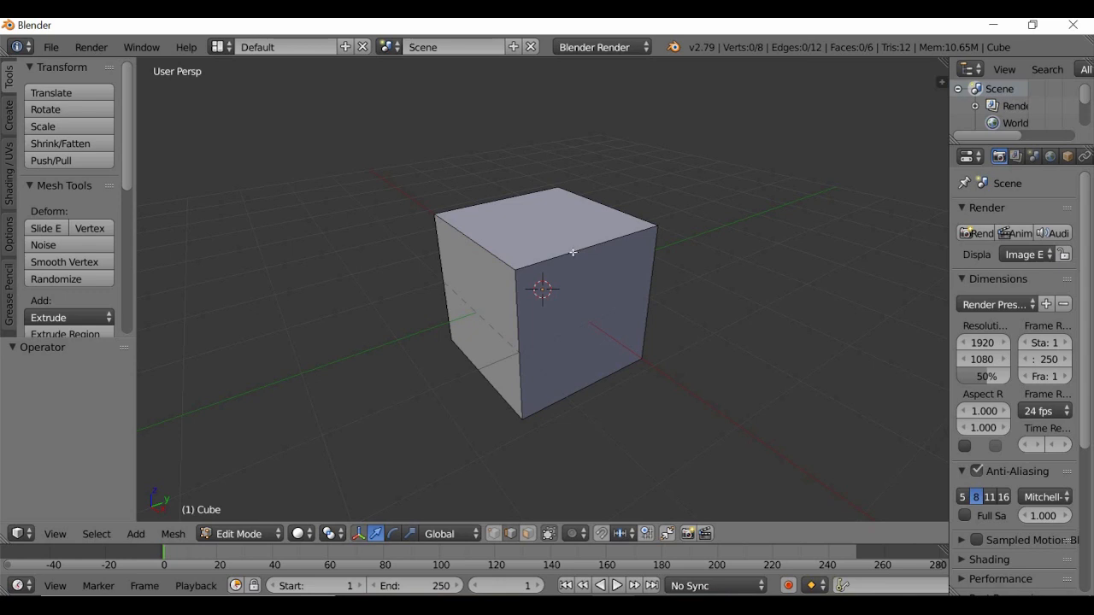
left_click(572, 250)
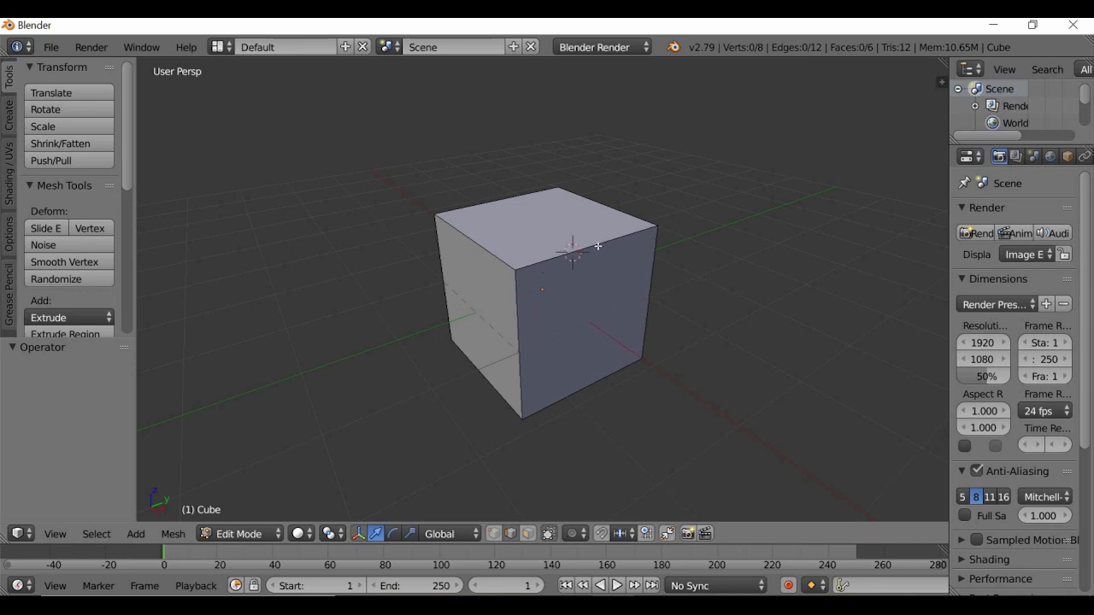
right_click(513, 199)
key("g")
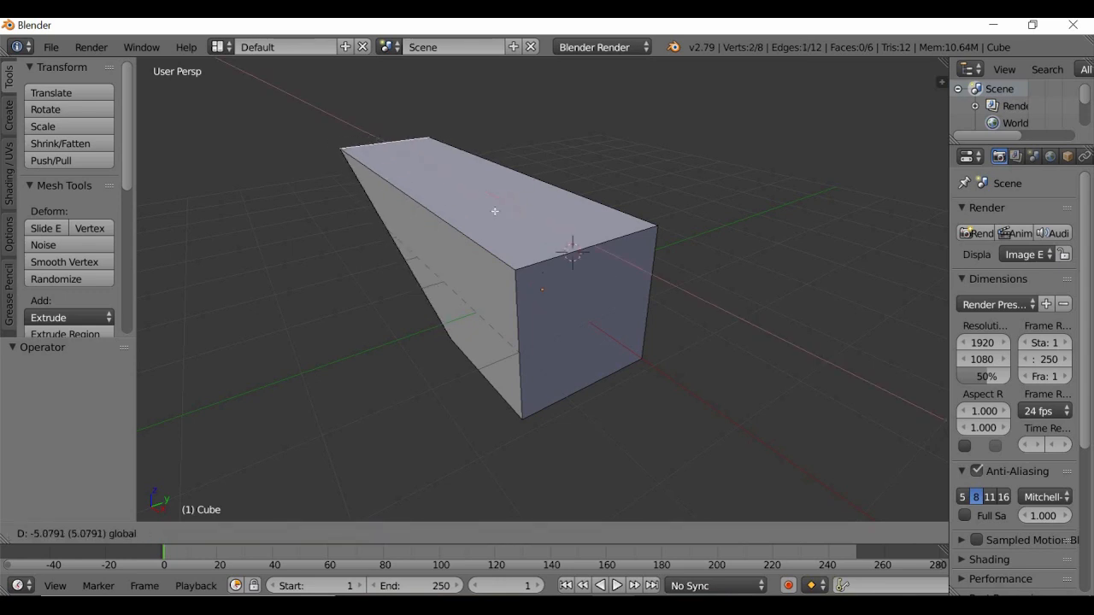
right_click(507, 244)
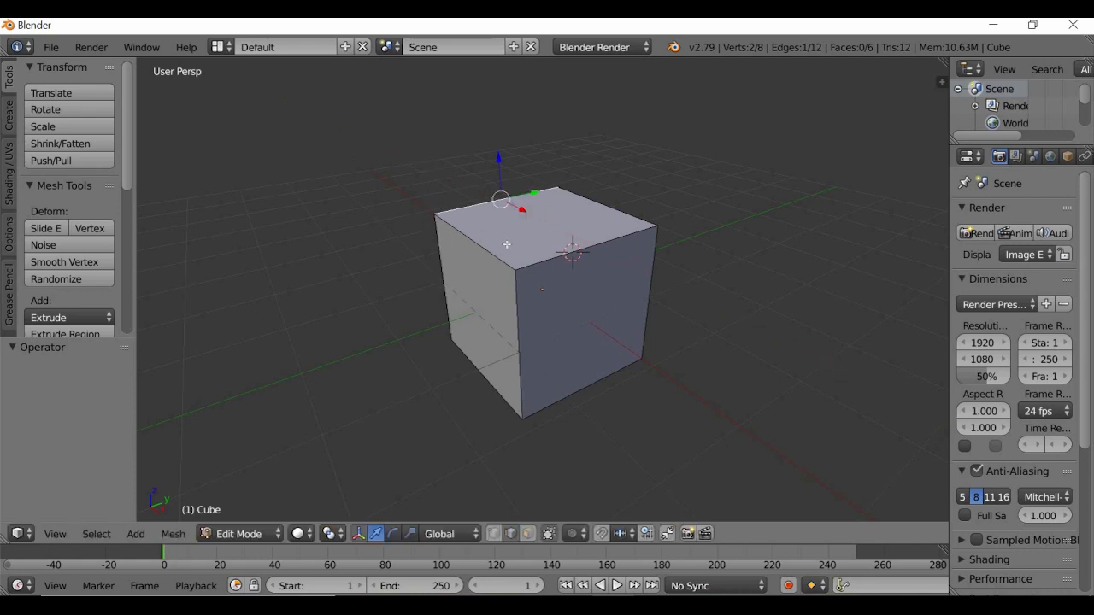
Step: Switch to face selection mode with nothing selected and view the cube's faces from several angles
left_click(528, 533)
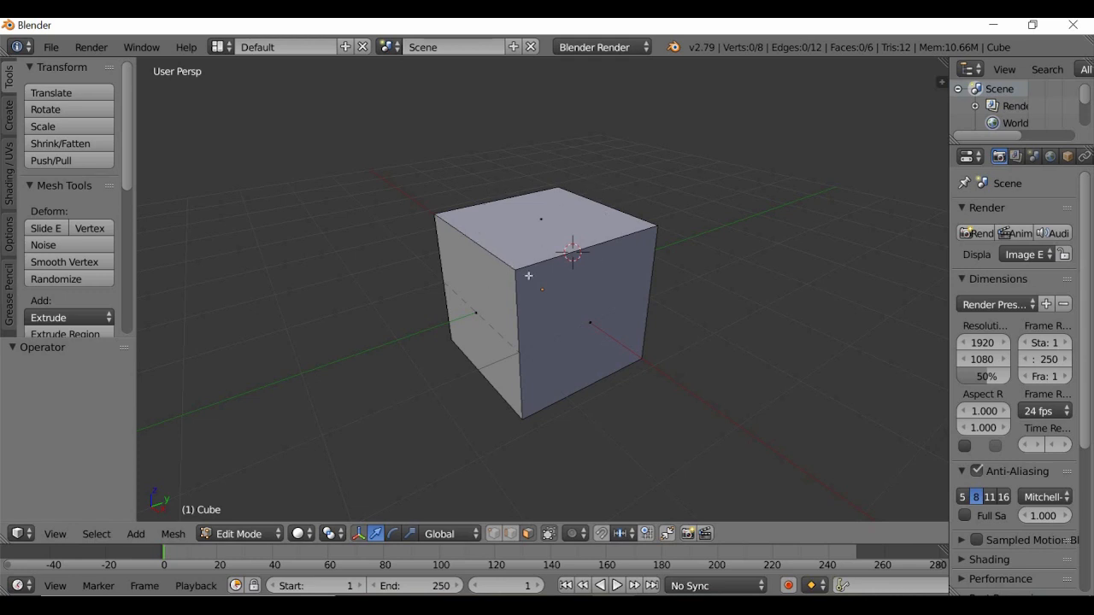
middle_click_drag(498, 325, 547, 199)
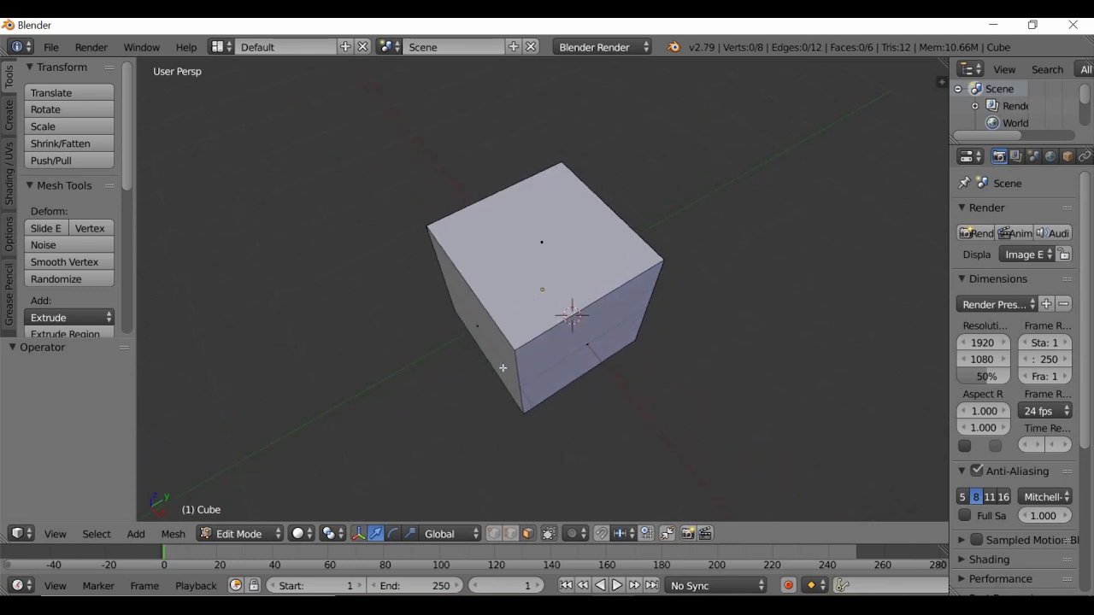
middle_click_drag(518, 323, 501, 233)
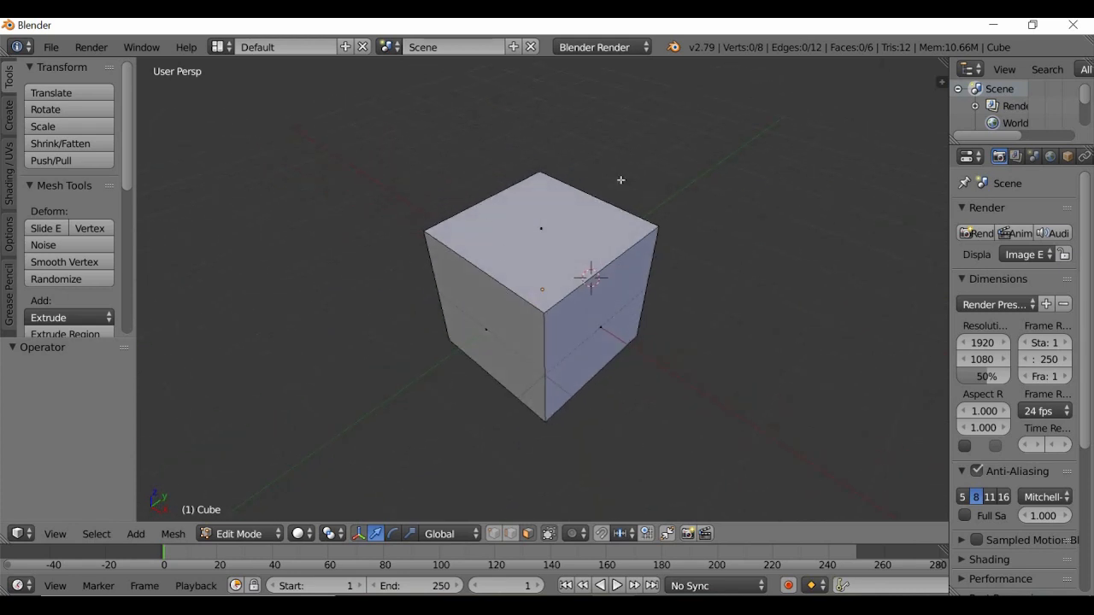
middle_click_drag(533, 395, 516, 375)
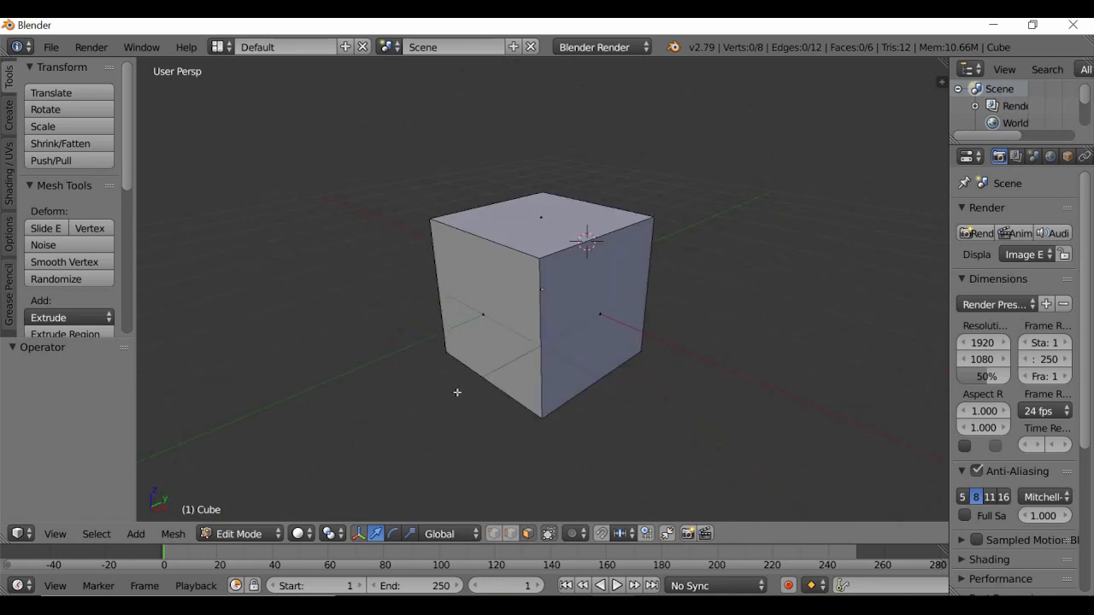
Step: Return the cube to Object Mode and add a Subdivision Surface modifier to it
left_click(252, 536)
left_click(251, 510)
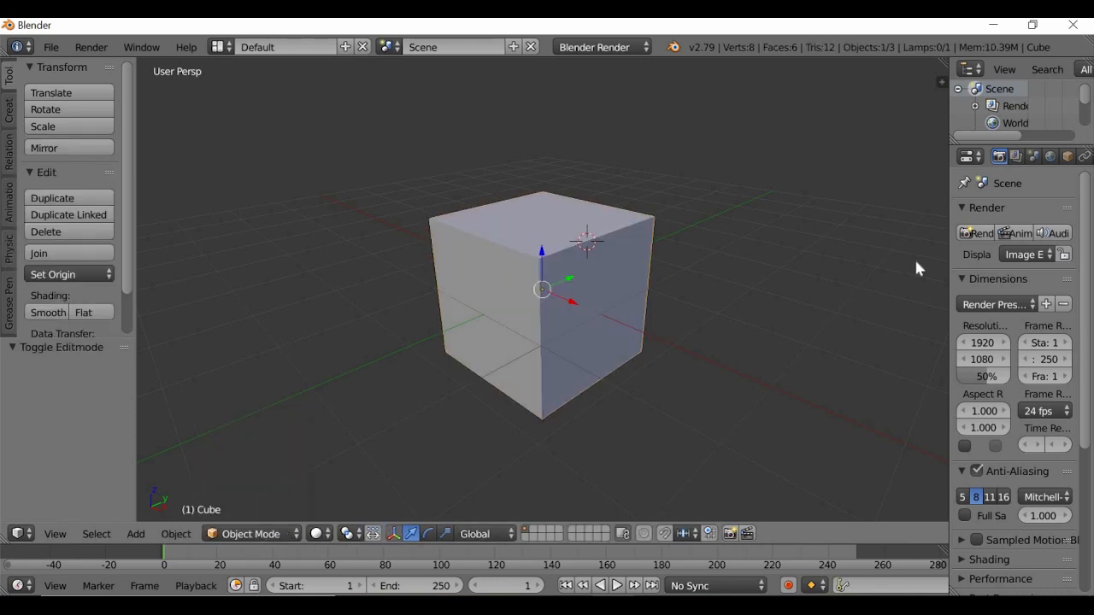
left_click_drag(947, 255, 737, 273)
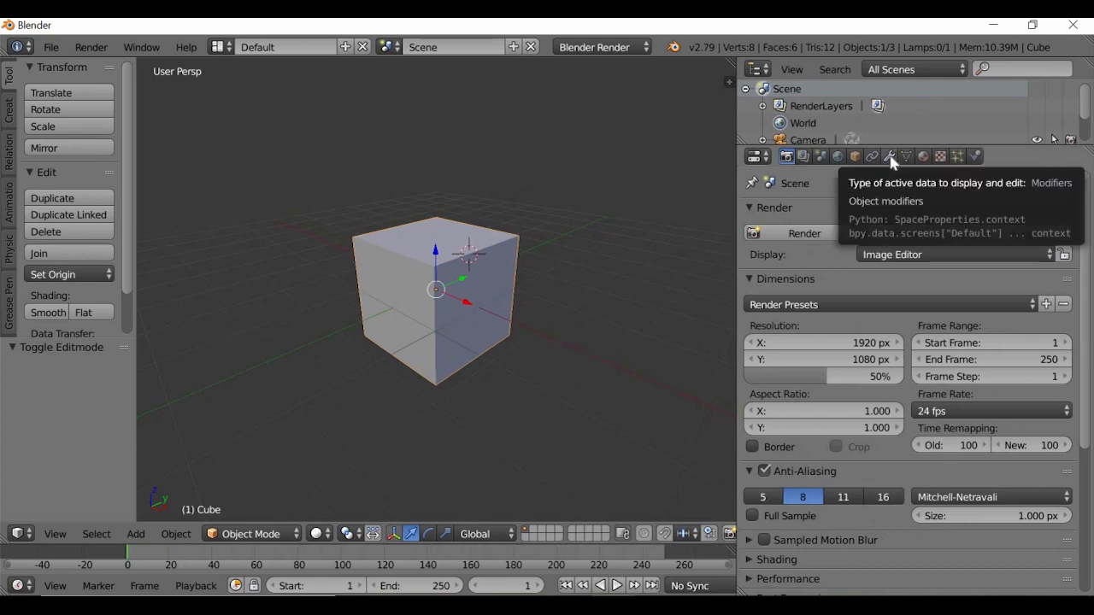
left_click(889, 158)
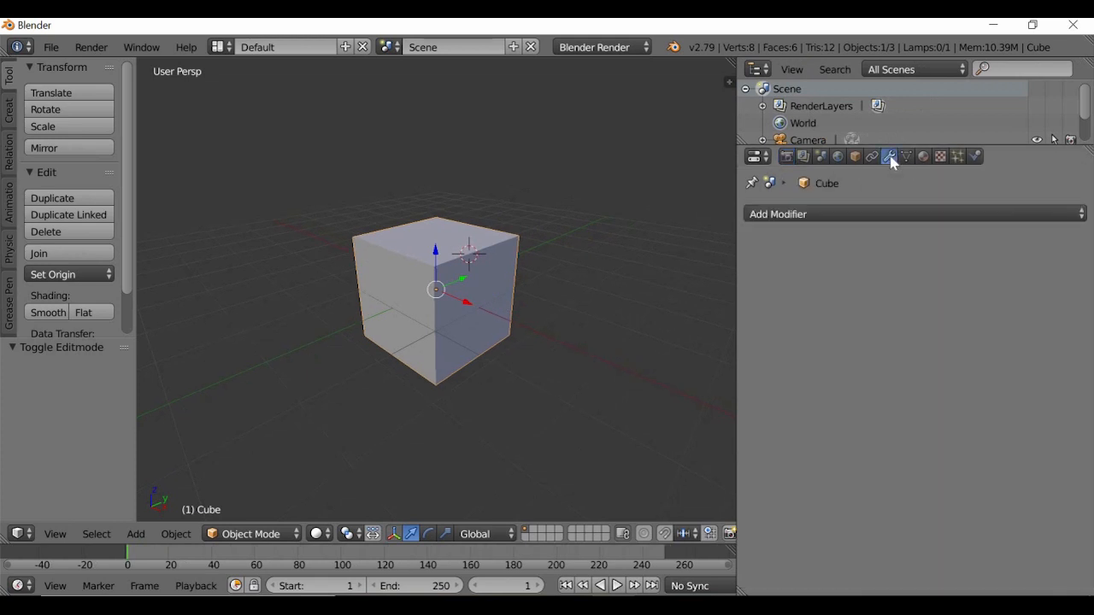
left_click(869, 211)
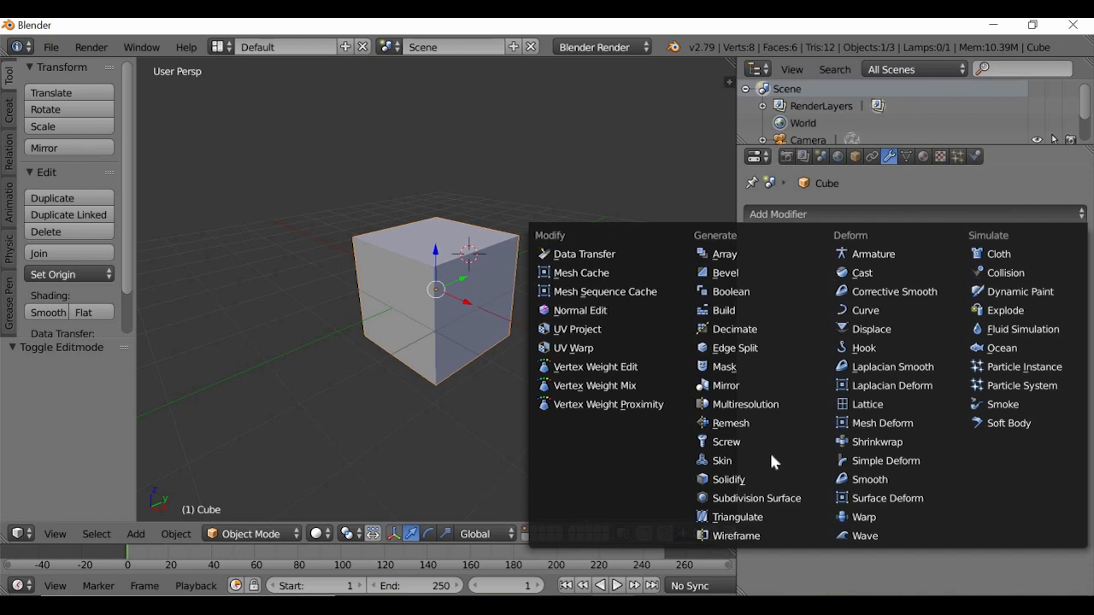
left_click(763, 499)
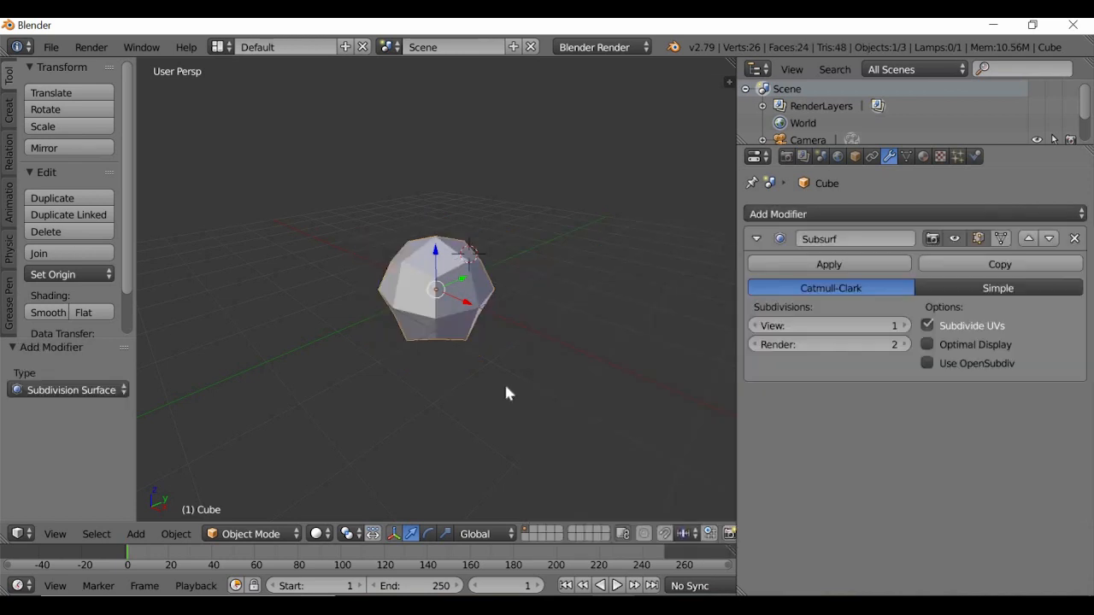
Step: Examine the subdivided cube's shape up close from several angles
mouse_move(431, 397)
middle_mouse_down()
mouse_move(452, 386)
mouse_move(586, 383)
mouse_move(591, 393)
mouse_move(332, 395)
mouse_move(414, 391)
middle_mouse_up()
scroll(453, 393, "up", 4)
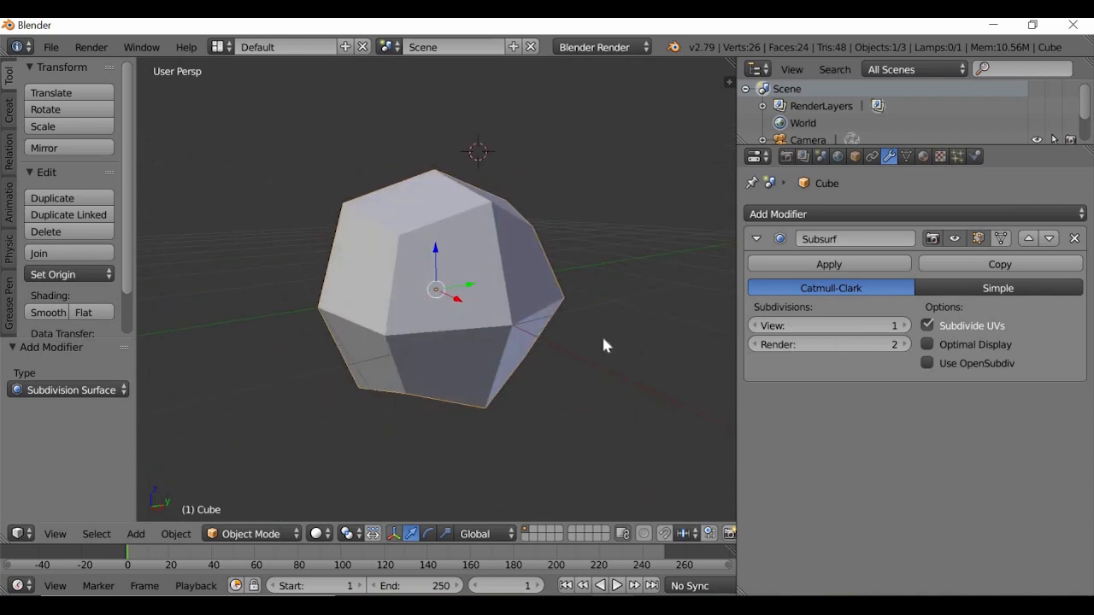
key("KP_4")
key("KP_4")
key("KP_4")
scroll(617, 359, "down", 1)
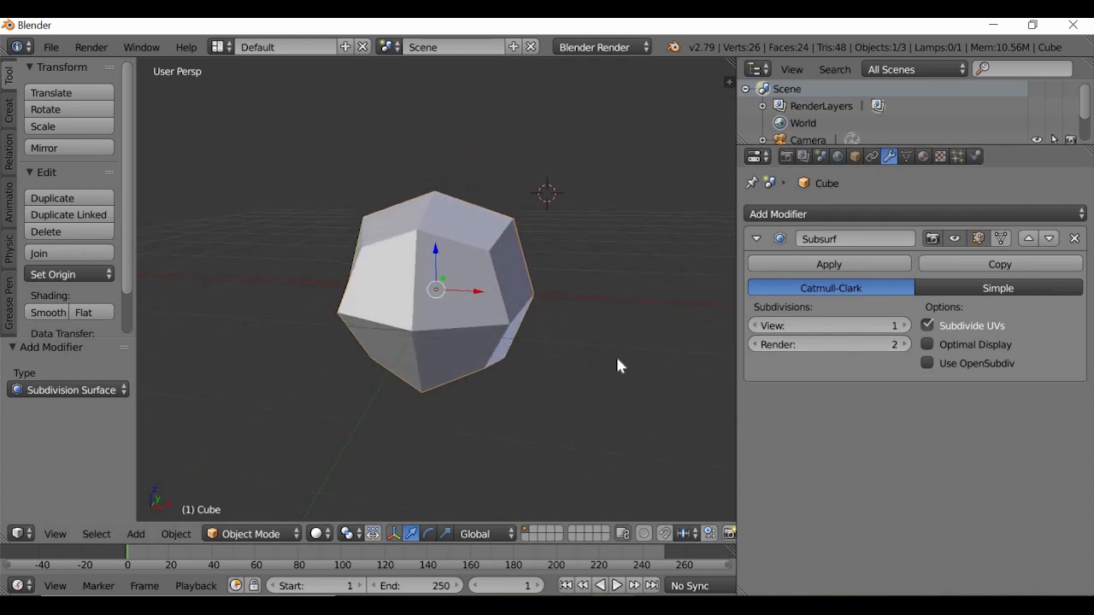
scroll(617, 358, "up", 1)
middle_click_drag(569, 370, 509, 380)
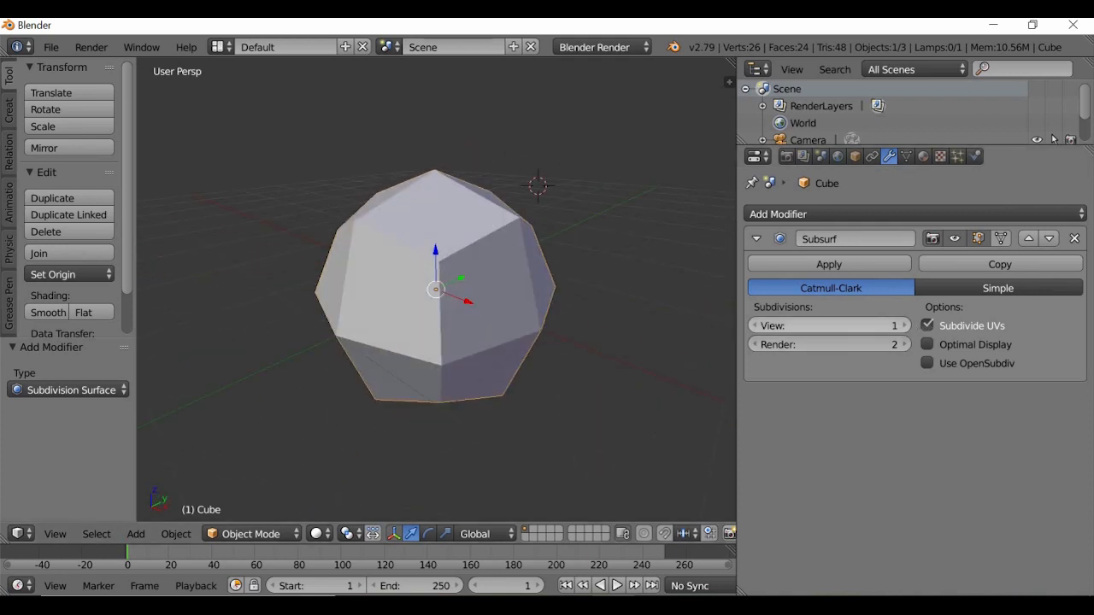
Step: Raise the Subsurf modifier's view subdivisions to 5 and inspect the smoothed surface up close
left_click(902, 326)
middle_click_drag(422, 406, 333, 397)
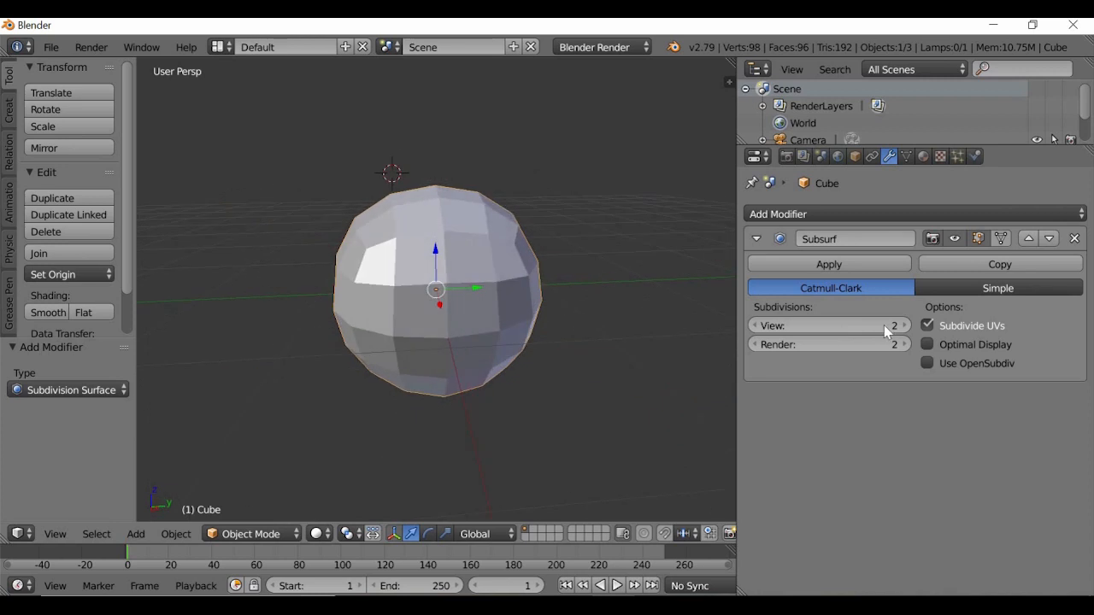
left_click(906, 327)
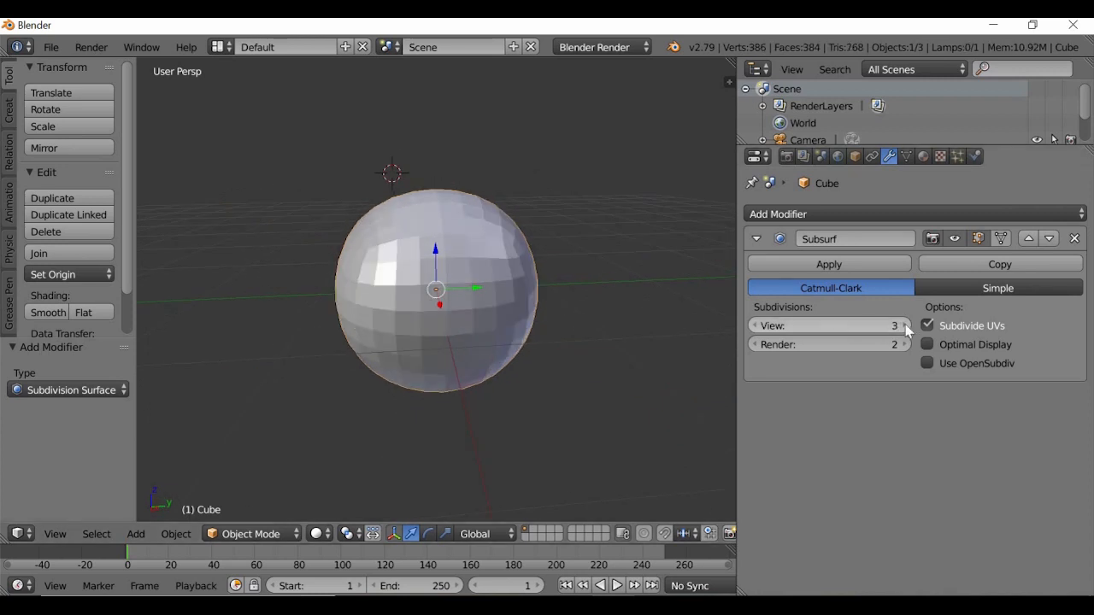
left_click(906, 326)
left_click(905, 326)
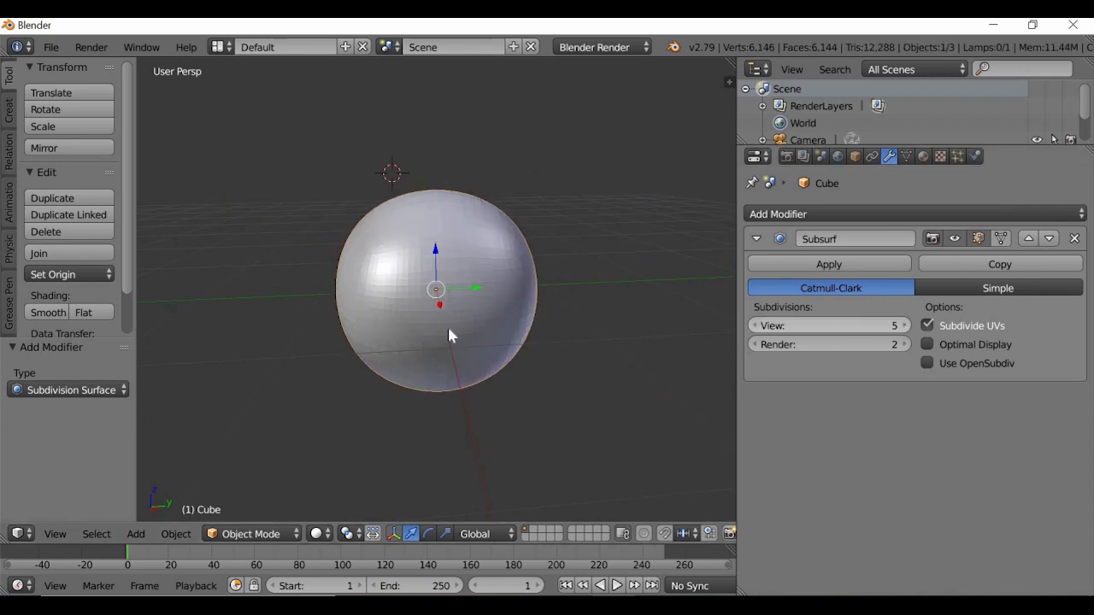
scroll(448, 329, "up", 4)
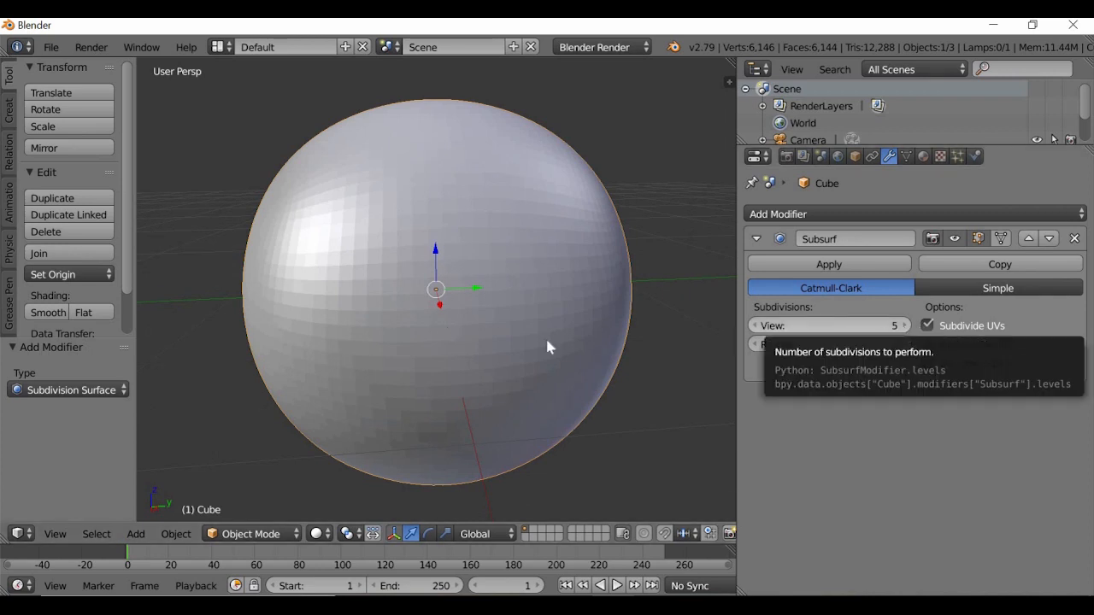
scroll(419, 368, "down", 3)
mouse_move(495, 371)
middle_mouse_down()
mouse_move(537, 377)
mouse_move(444, 380)
mouse_move(469, 349)
mouse_move(479, 380)
middle_mouse_up()
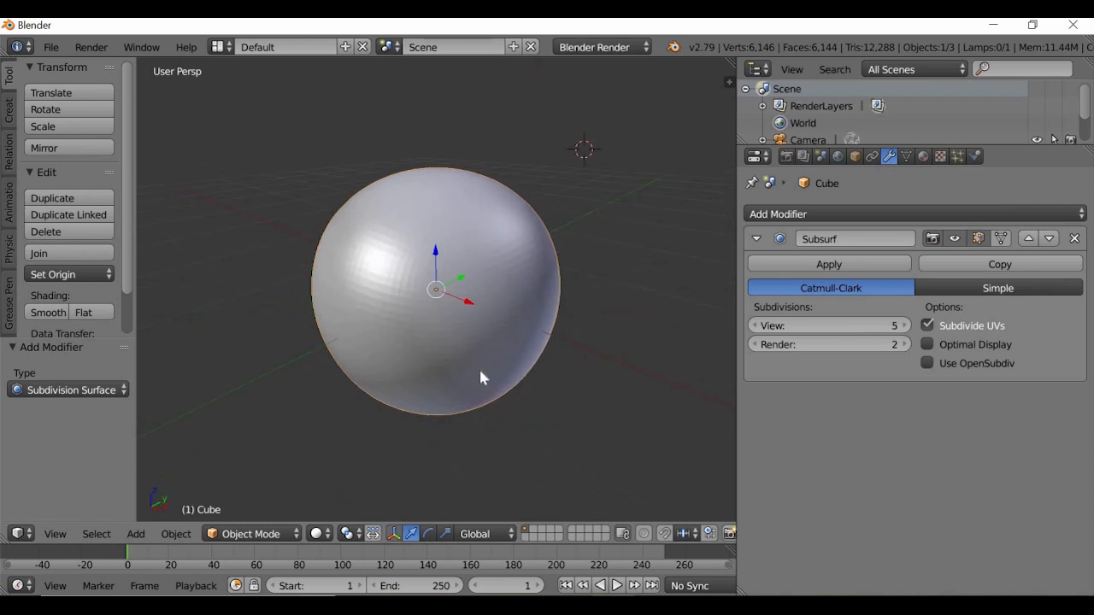
scroll(480, 376, "up", 1)
scroll(481, 376, "up", 1)
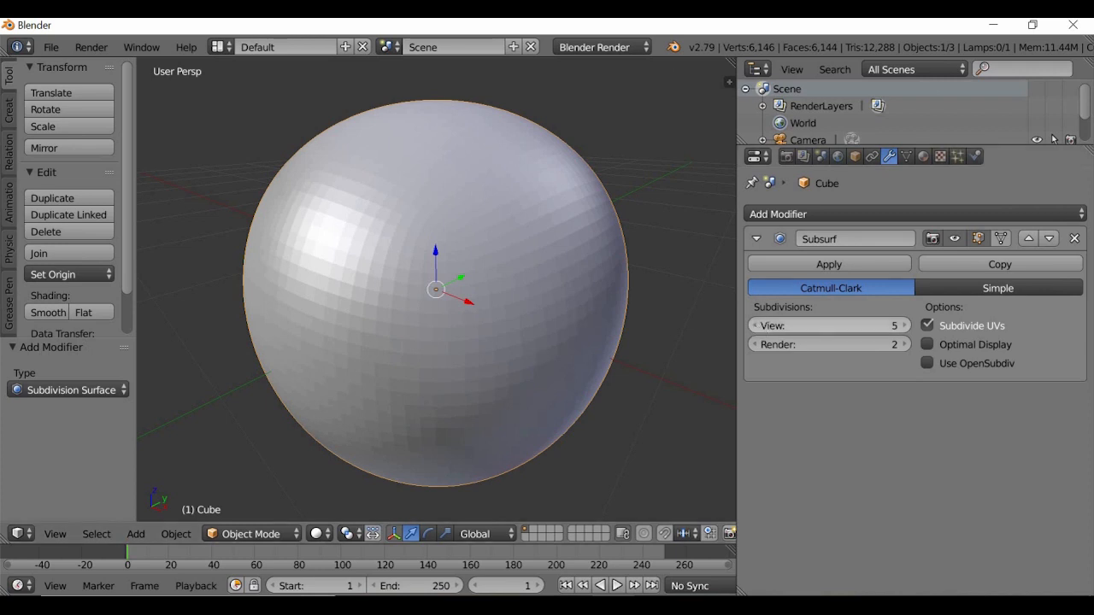
Step: Lower the Subsurf modifier's view subdivisions to 0 and look over the unsubdivided cube
left_click(754, 325)
left_click(755, 325)
left_click(754, 326)
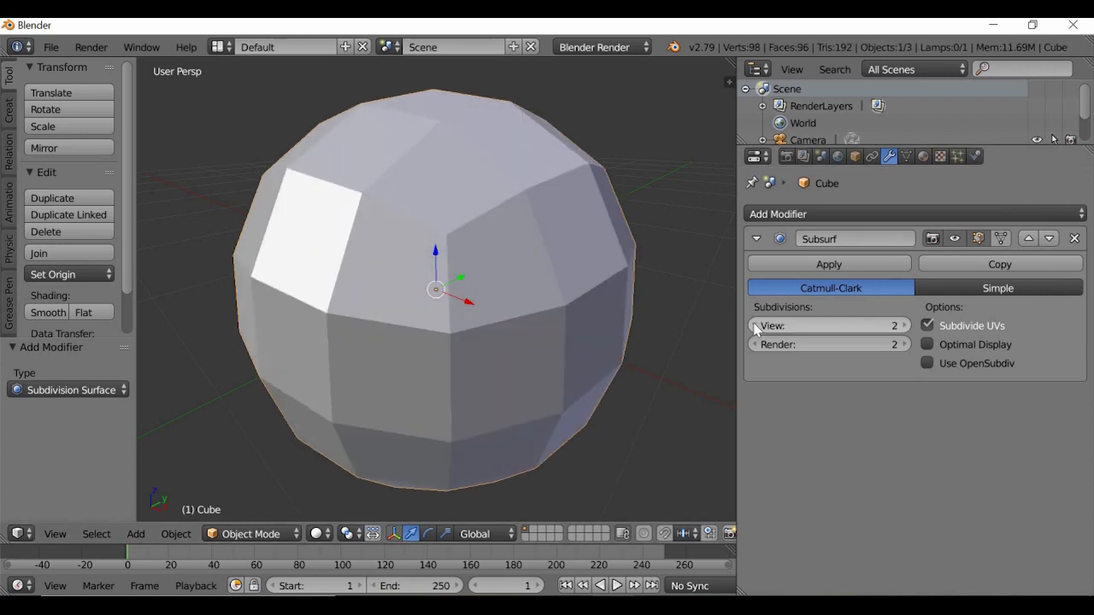
left_click(755, 326)
scroll(539, 343, "down", 2)
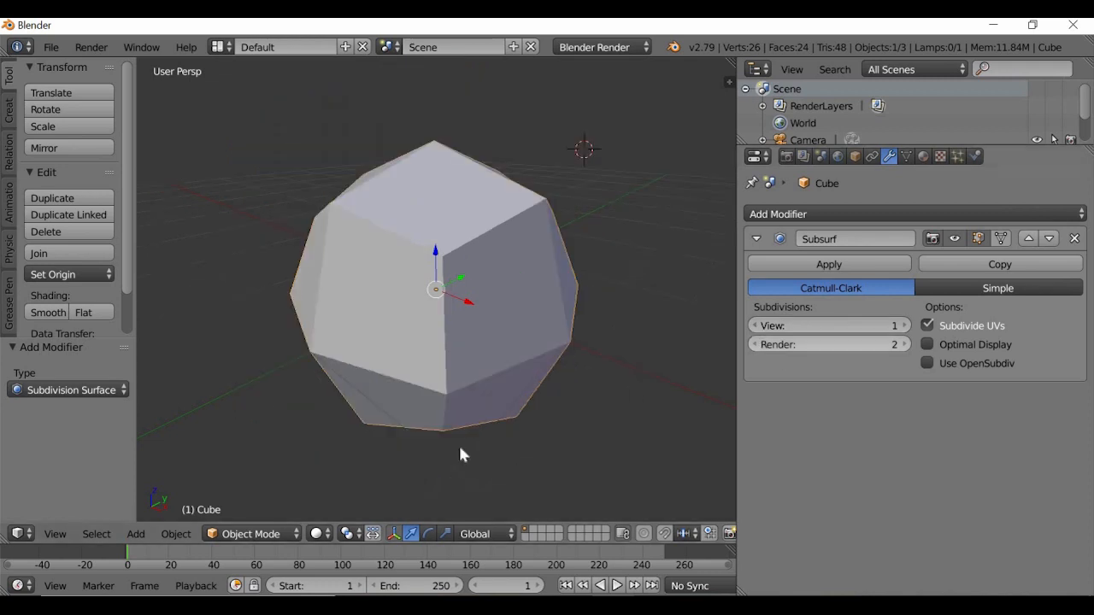
middle_click_drag(604, 398, 756, 338)
left_click(754, 326)
scroll(508, 373, "up", 4)
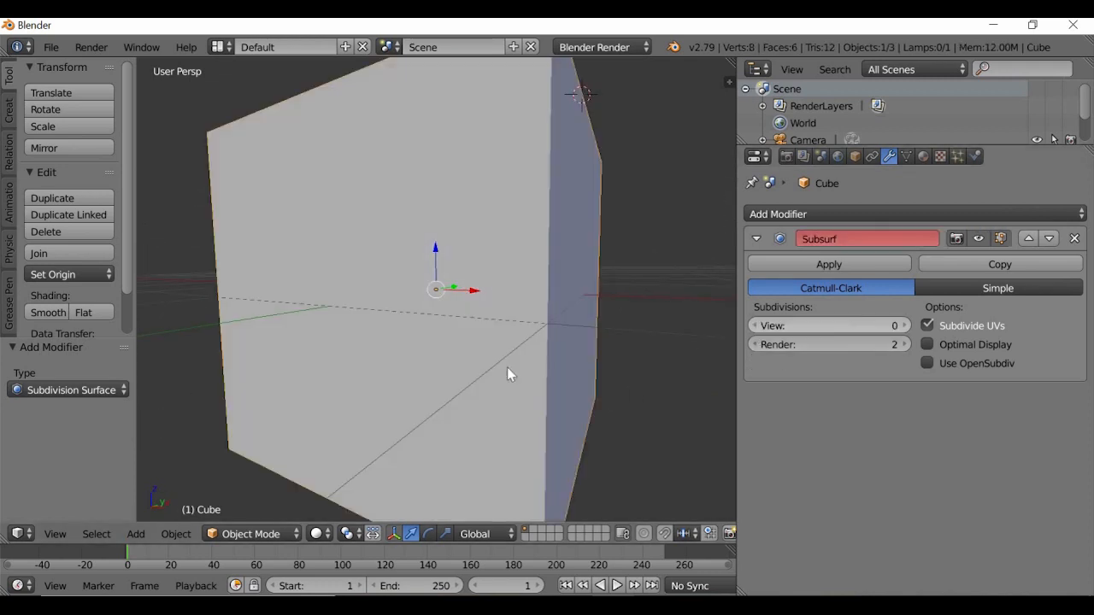
middle_click_drag(430, 426, 454, 423)
scroll(455, 418, "down", 5)
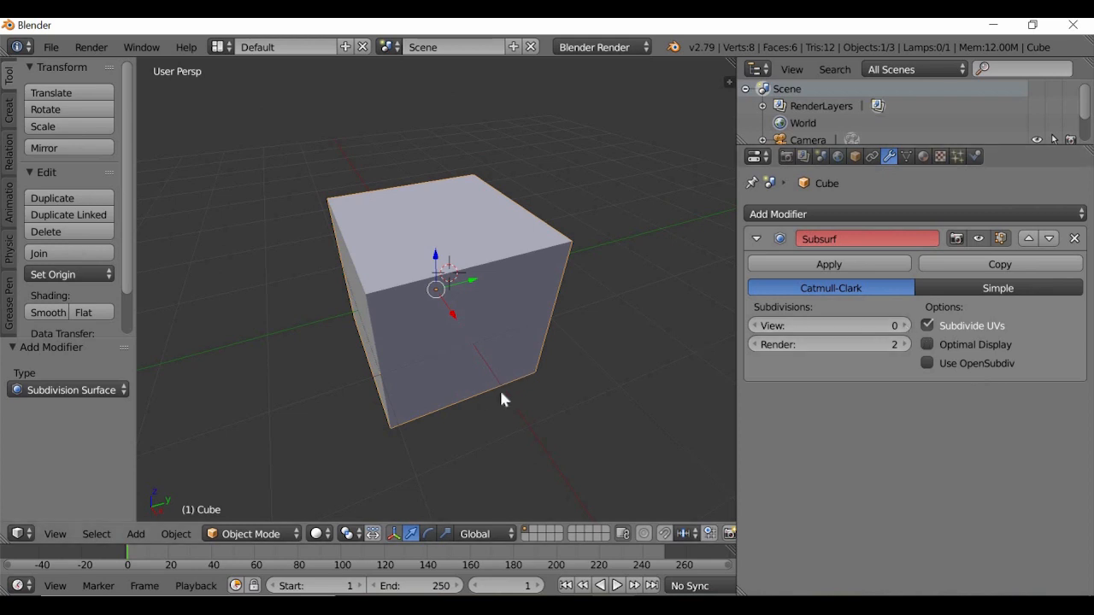
scroll(501, 396, "up", 3)
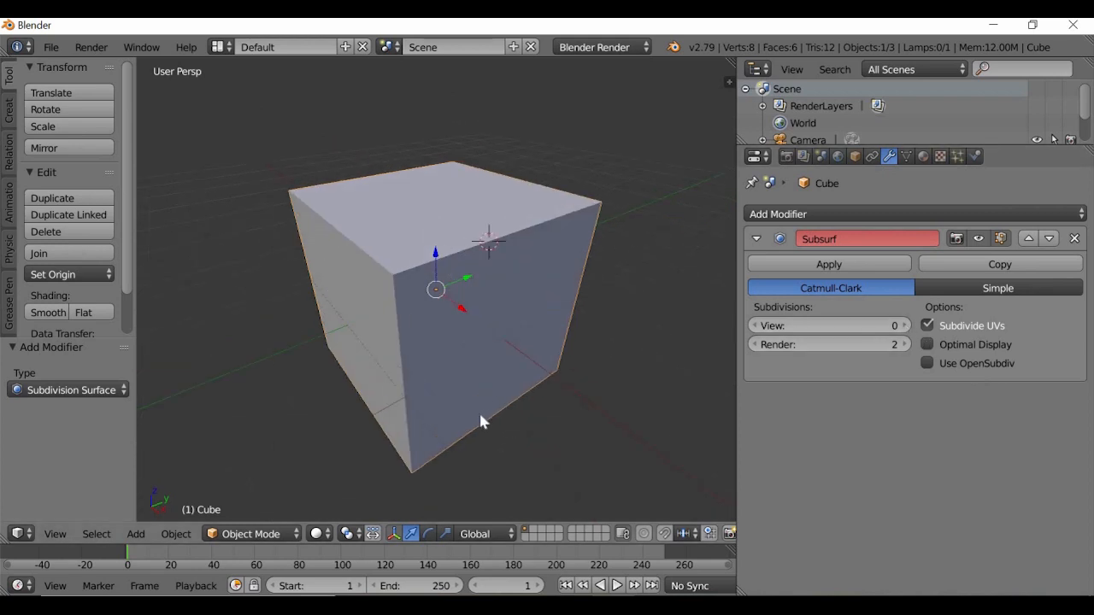
scroll(480, 421, "down", 2)
mouse_move(539, 420)
middle_mouse_down()
mouse_move(452, 442)
mouse_move(521, 410)
middle_mouse_up()
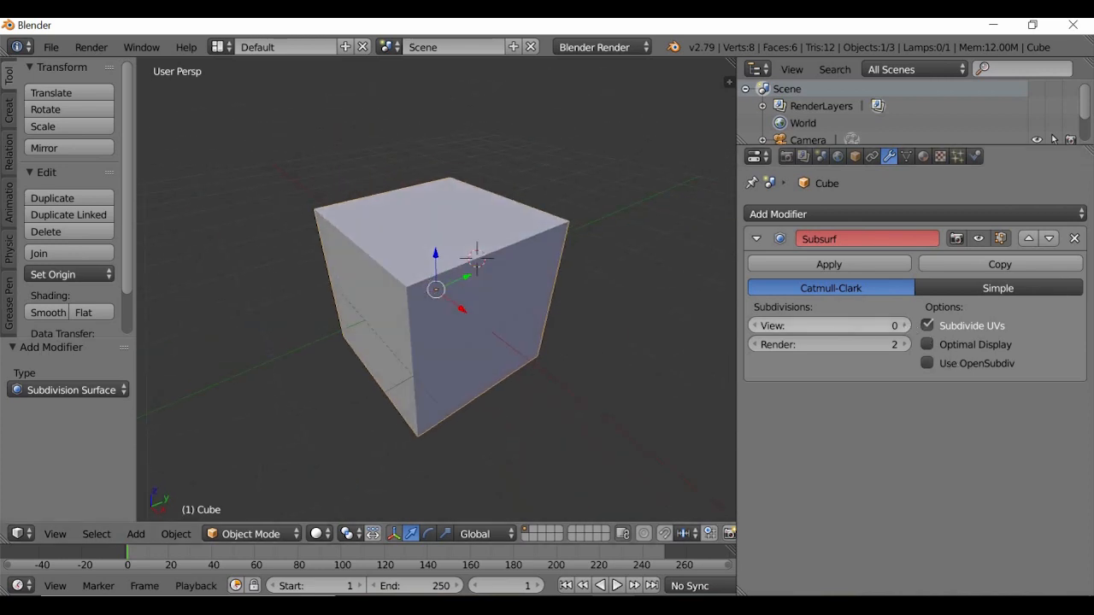
Step: Raise the Subsurf modifier's view subdivisions to 6 and inspect the resulting sphere
left_click(905, 325)
left_click(904, 326)
left_click(905, 326)
left_click(905, 325)
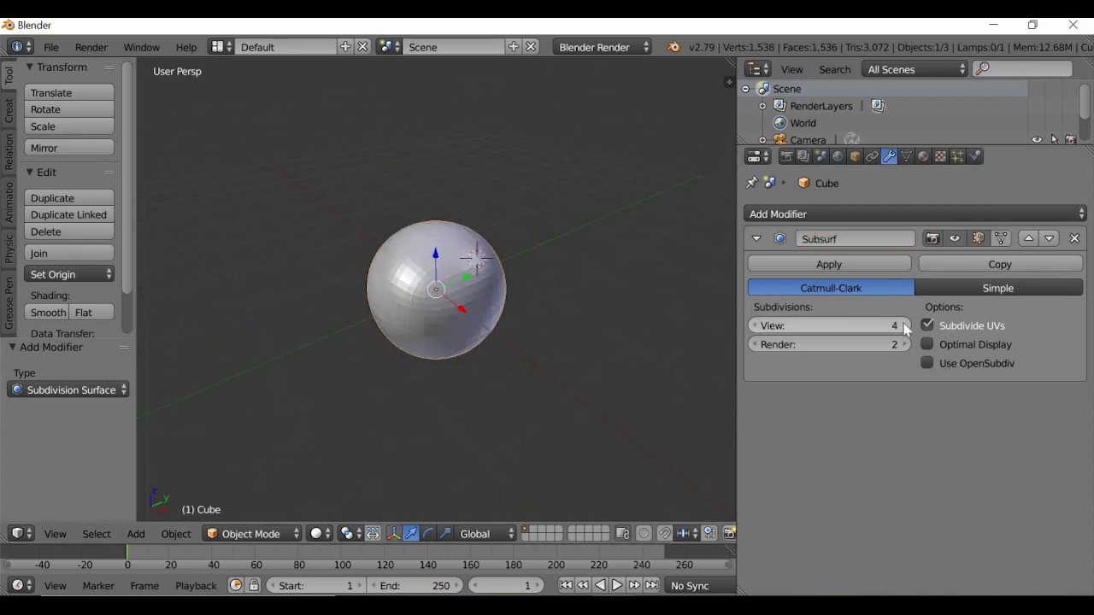
left_click(905, 325)
left_click(904, 326)
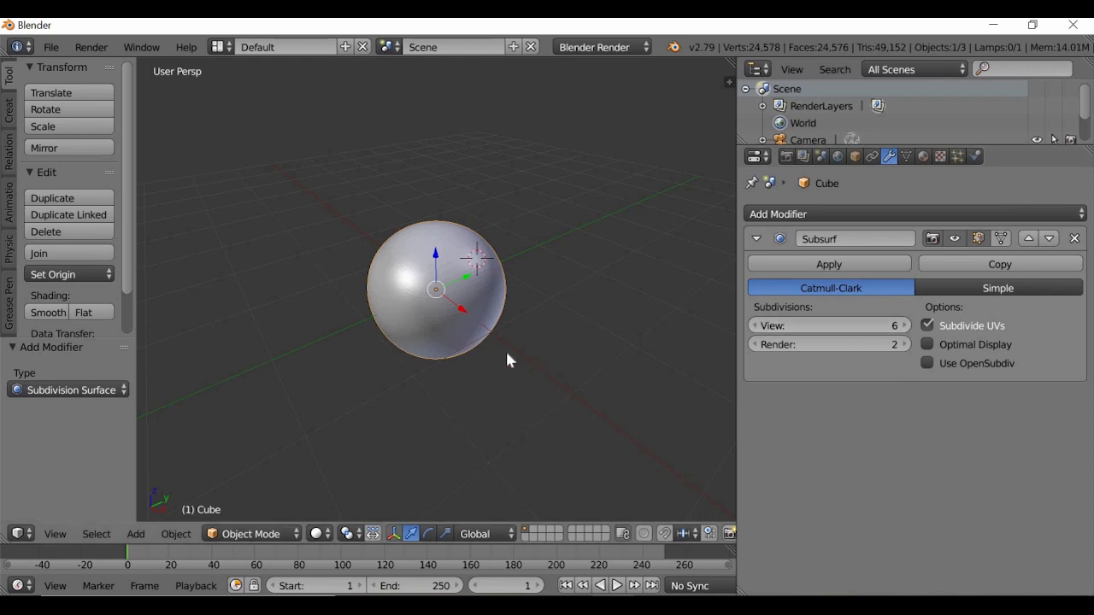
scroll(506, 354, "up", 3)
scroll(507, 354, "down", 3)
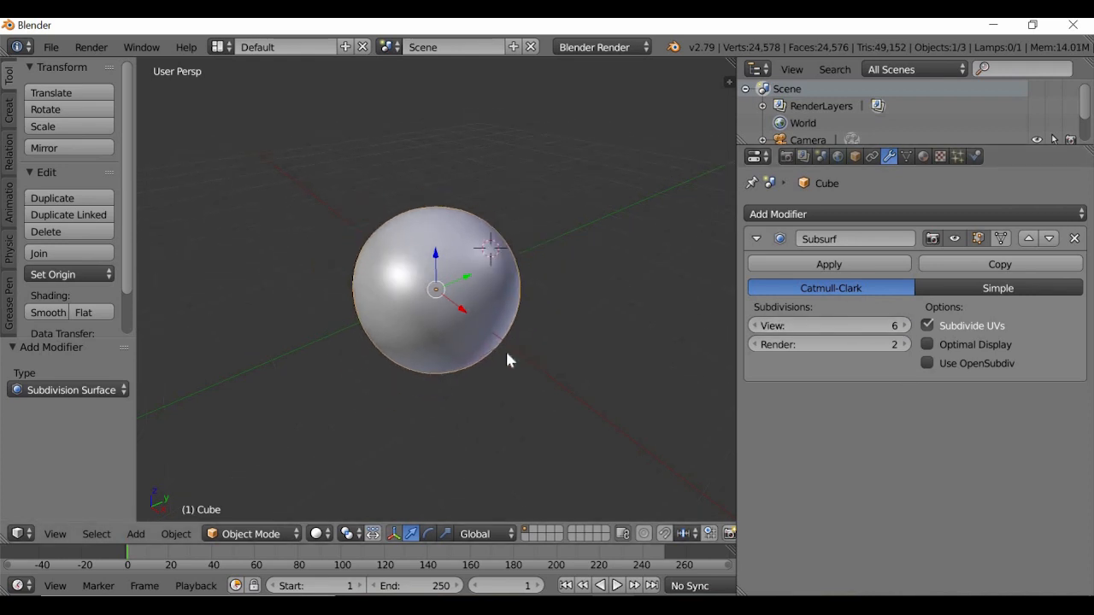
scroll(507, 355, "up", 1)
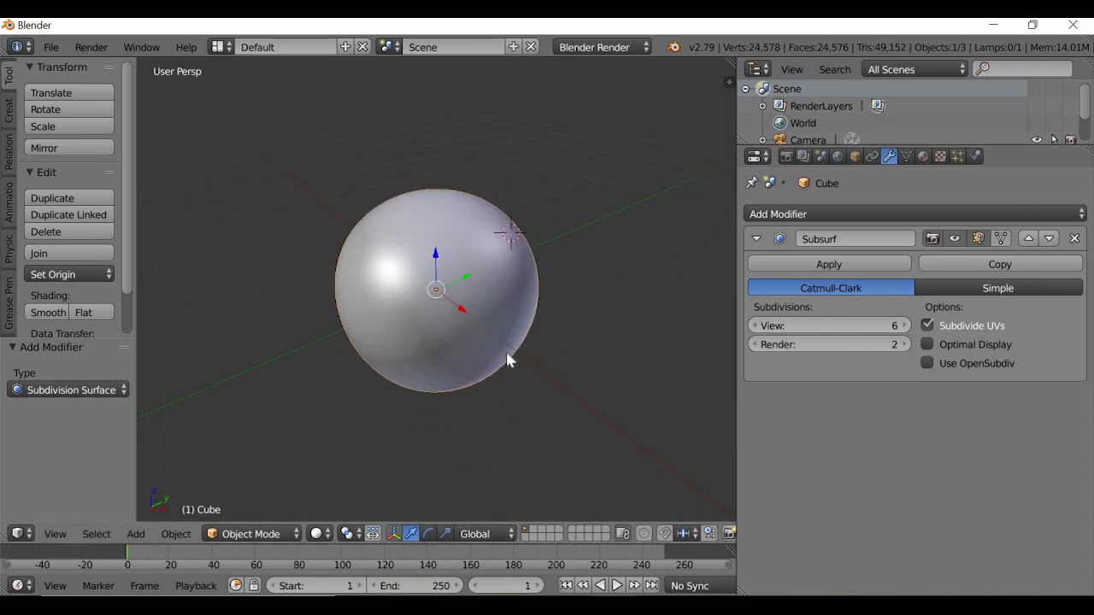
Step: Bring the Subsurf modifier's view subdivisions back down to 0
left_click(753, 326)
left_click(753, 327)
left_click(753, 327)
left_click(753, 326)
left_click(753, 326)
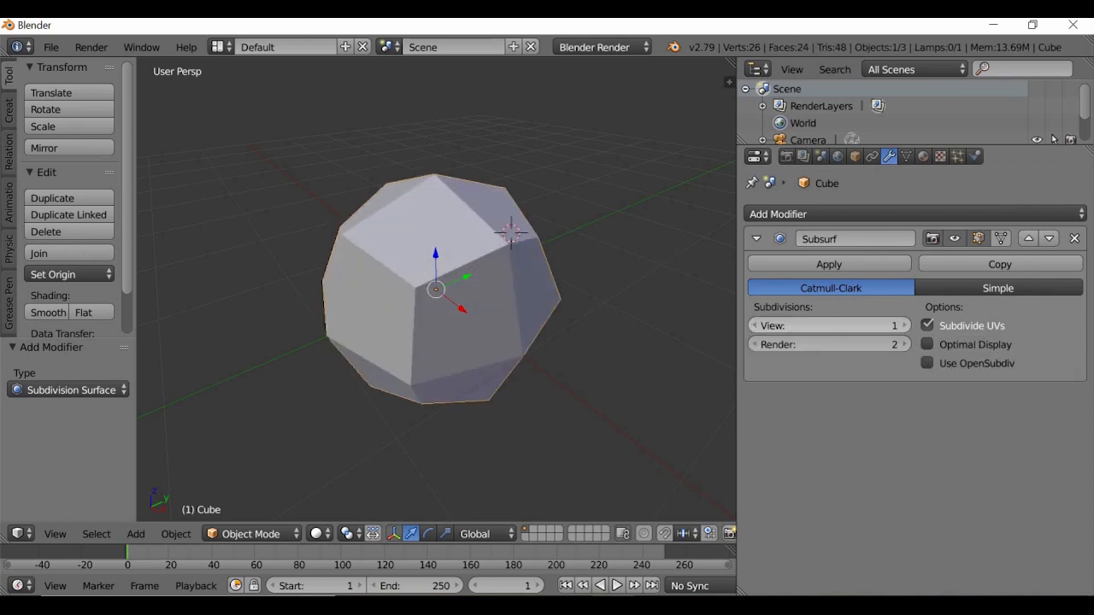
left_click(753, 326)
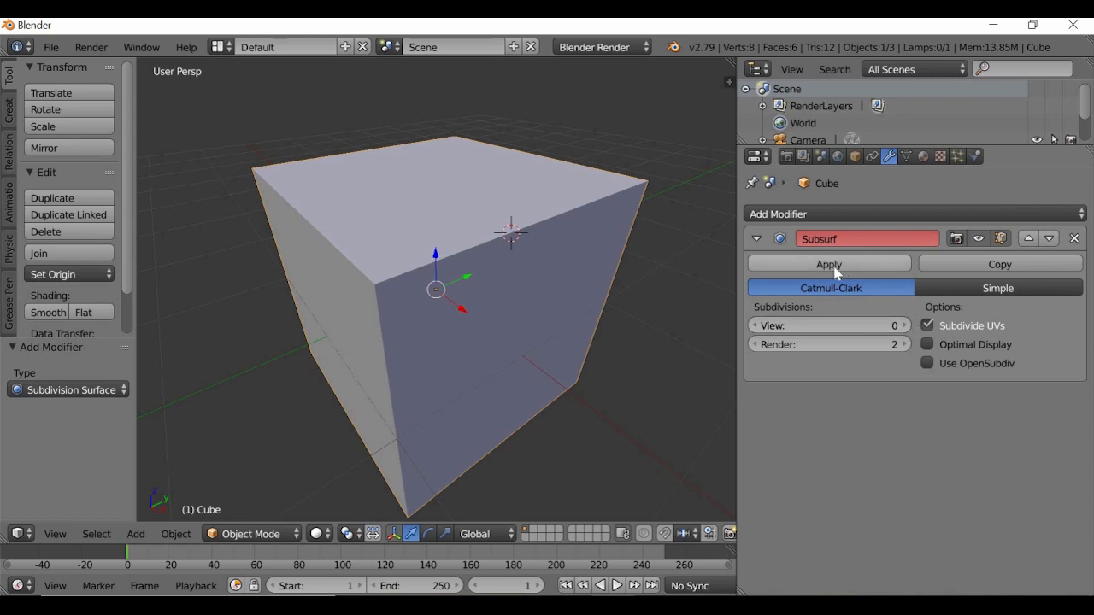
Step: Set the Subsurf modifier's view subdivisions to 4
left_click(905, 326)
left_click(906, 327)
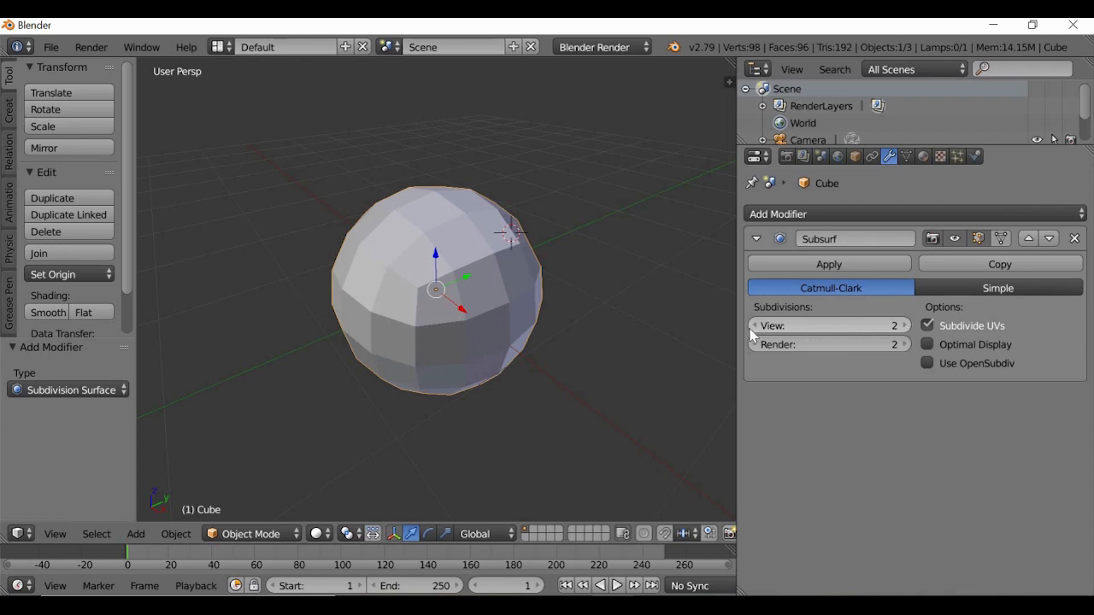
left_click(905, 327)
left_click(905, 326)
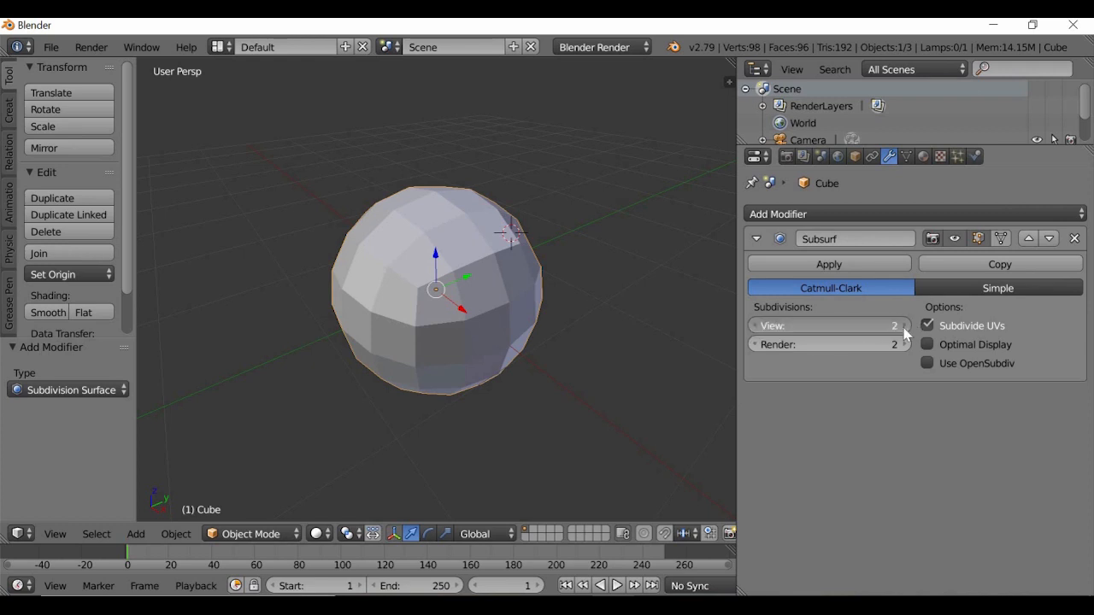
Step: Switch the subdivided cube to Edit Mode and view the original cage around the sphere
left_click(243, 534)
left_click(261, 494)
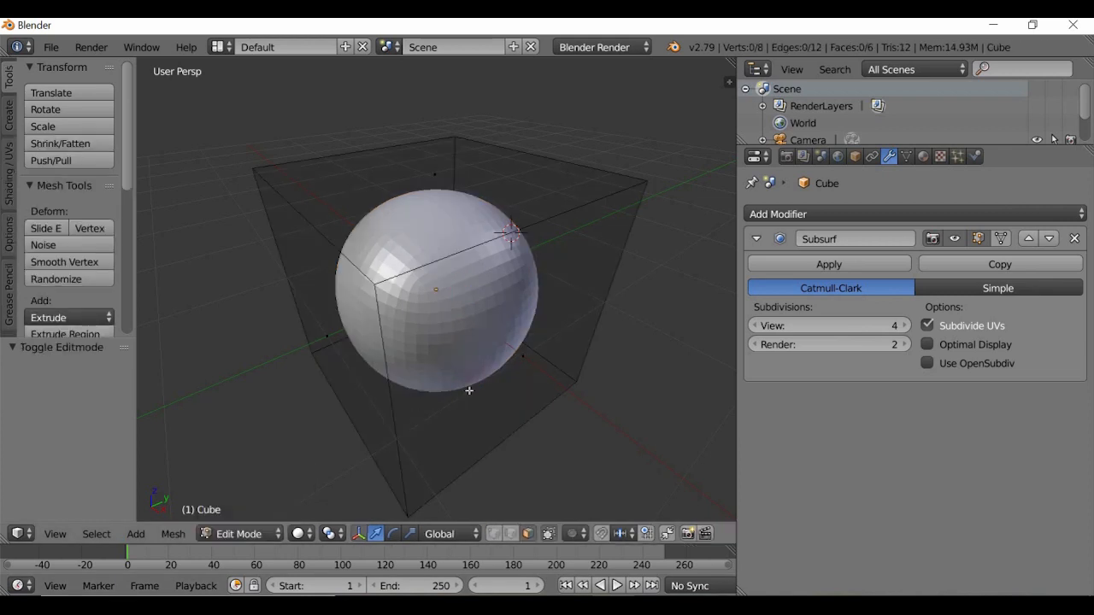
scroll(469, 391, "down", 4)
middle_click_drag(398, 395, 462, 391)
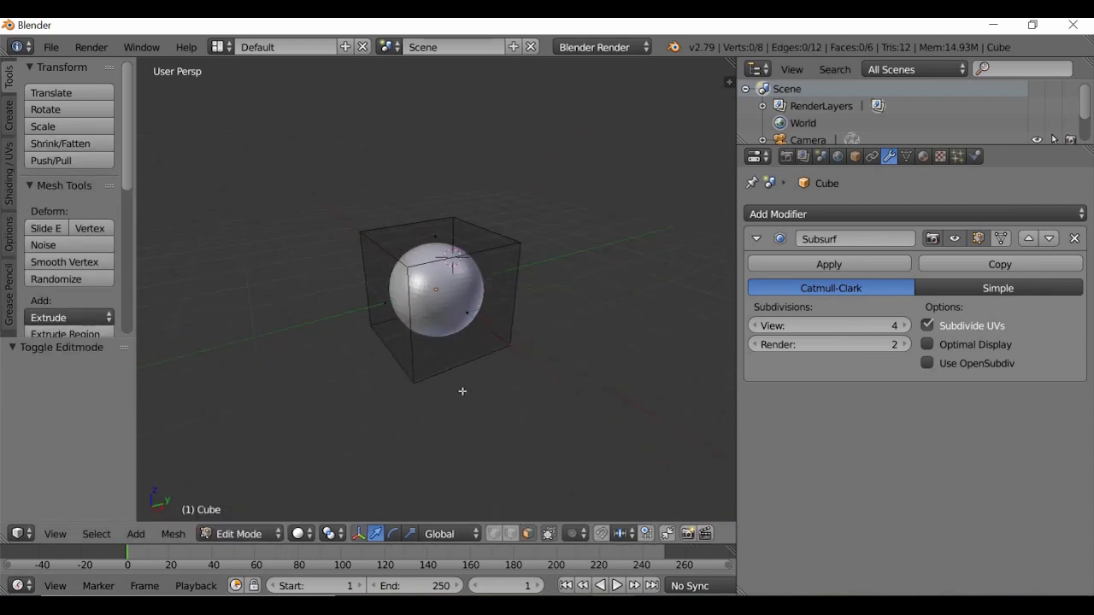
scroll(461, 390, "up", 2)
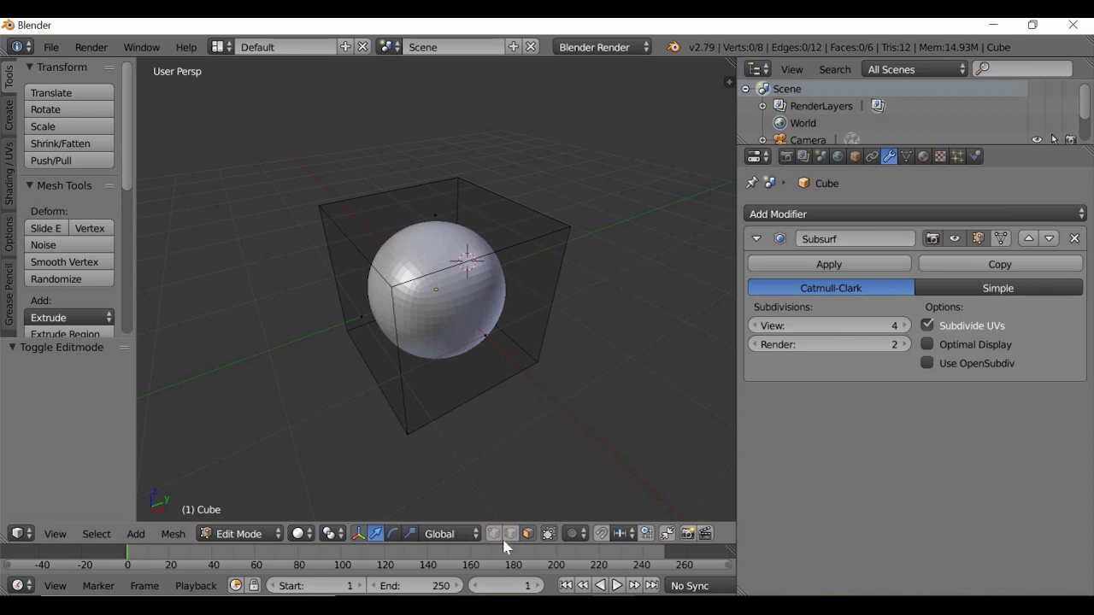
Step: Try to move one upper corner vertex of the cube cage about 1.26 along the X axis in vertex selection mode, and undo it
right_click(574, 224)
key("g")
key("x")
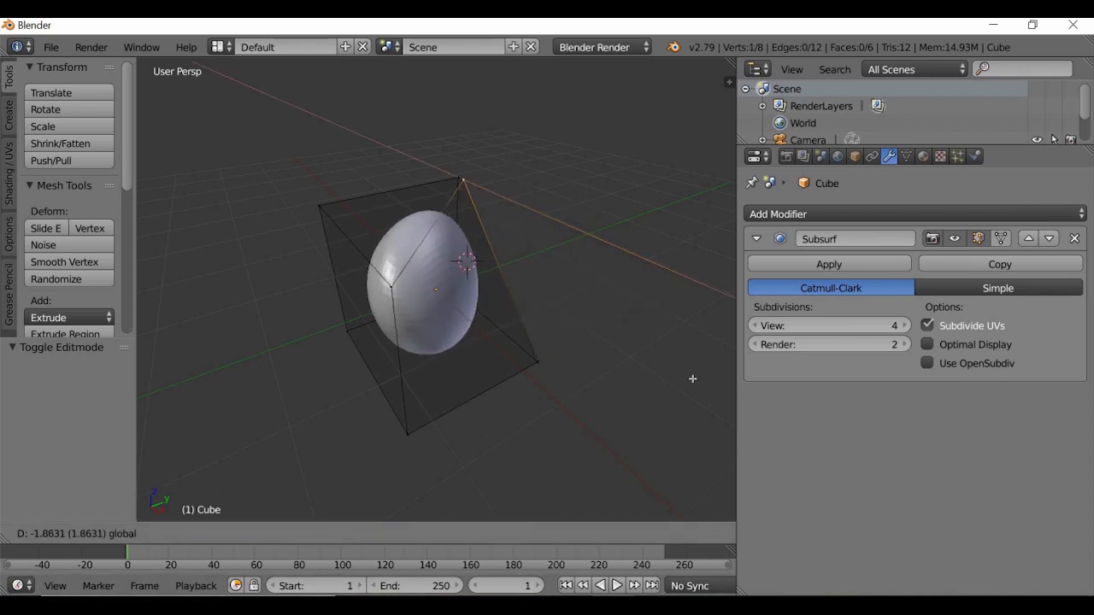
left_click(492, 294)
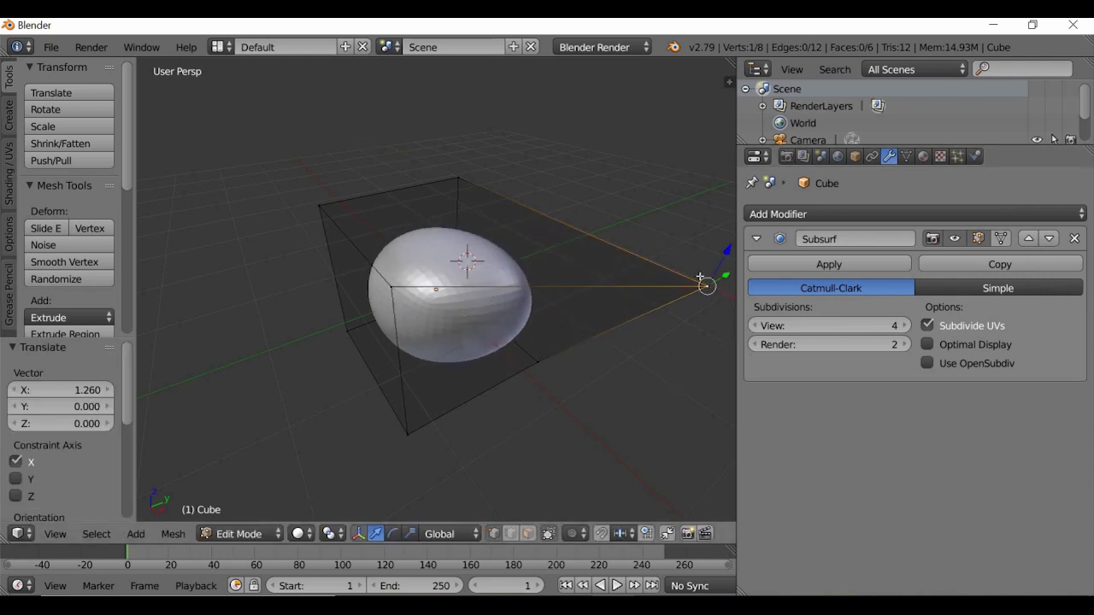
left_click_drag(699, 277, 674, 299)
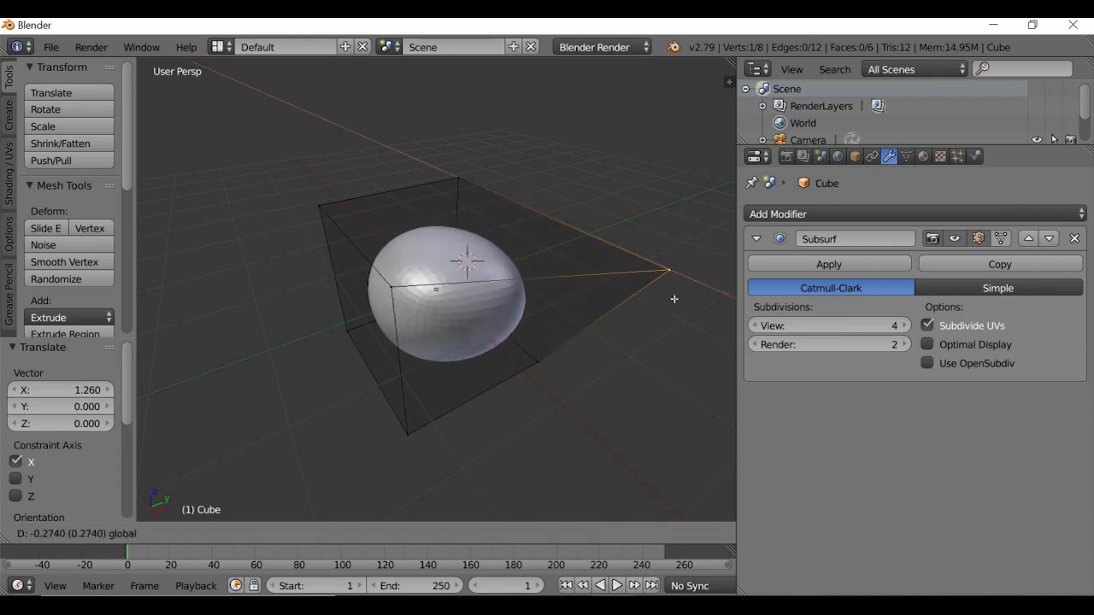
key("Escape")
key("ctrl+z")
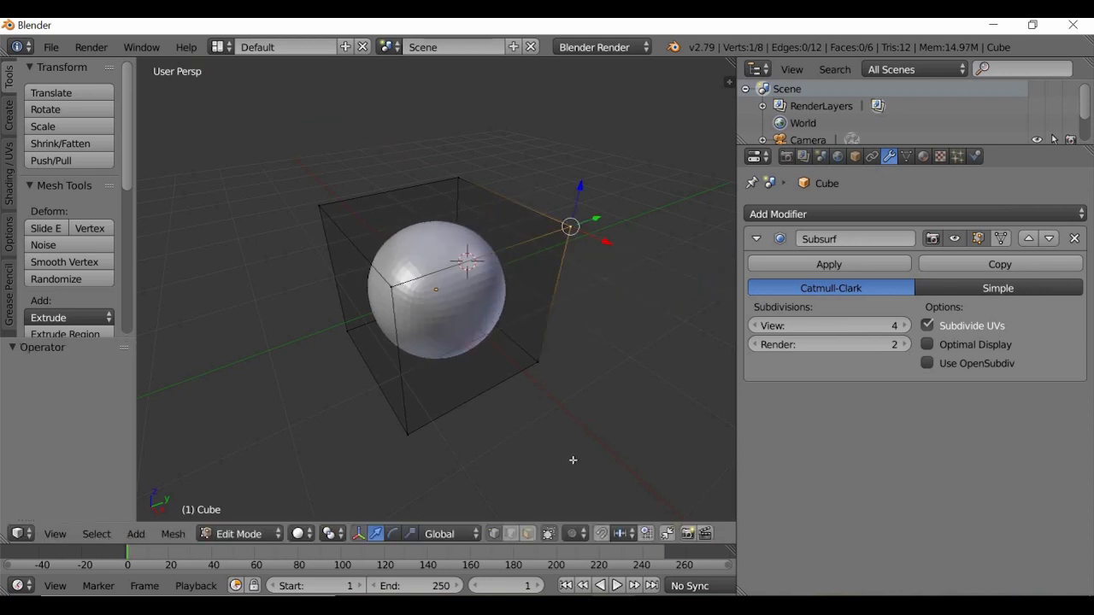
Step: Return the cube to Object Mode and apply its Subsurf modifier
left_click(245, 534)
key("Return")
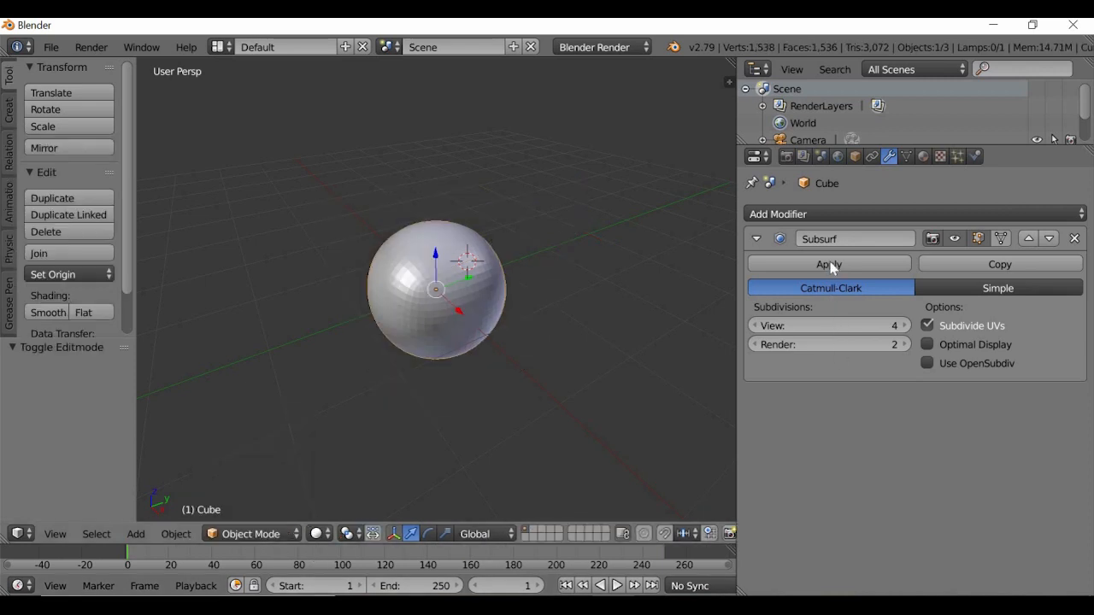
left_click(829, 264)
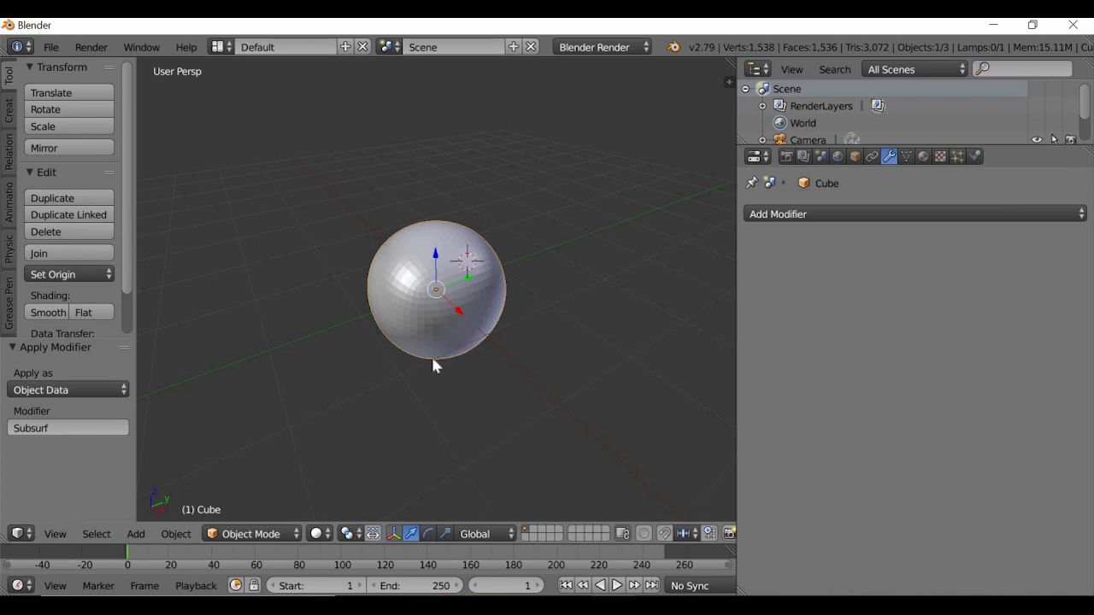
Step: Switch the sphere to Edit Mode and select a single vertex on its upper surface
scroll(433, 361, "down", 3)
scroll(433, 362, "up", 4)
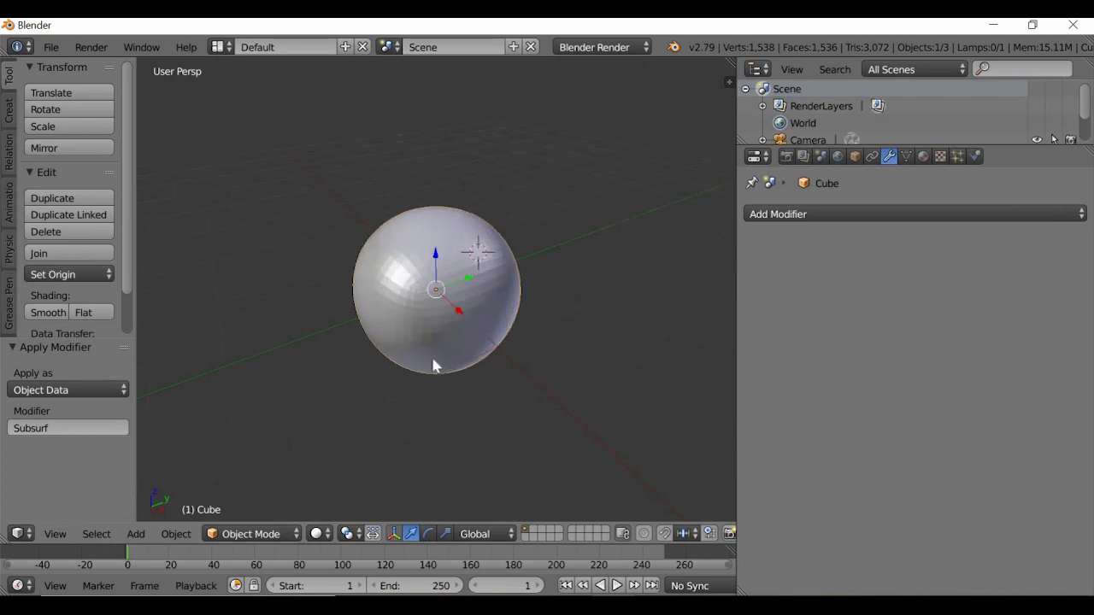
left_click(248, 533)
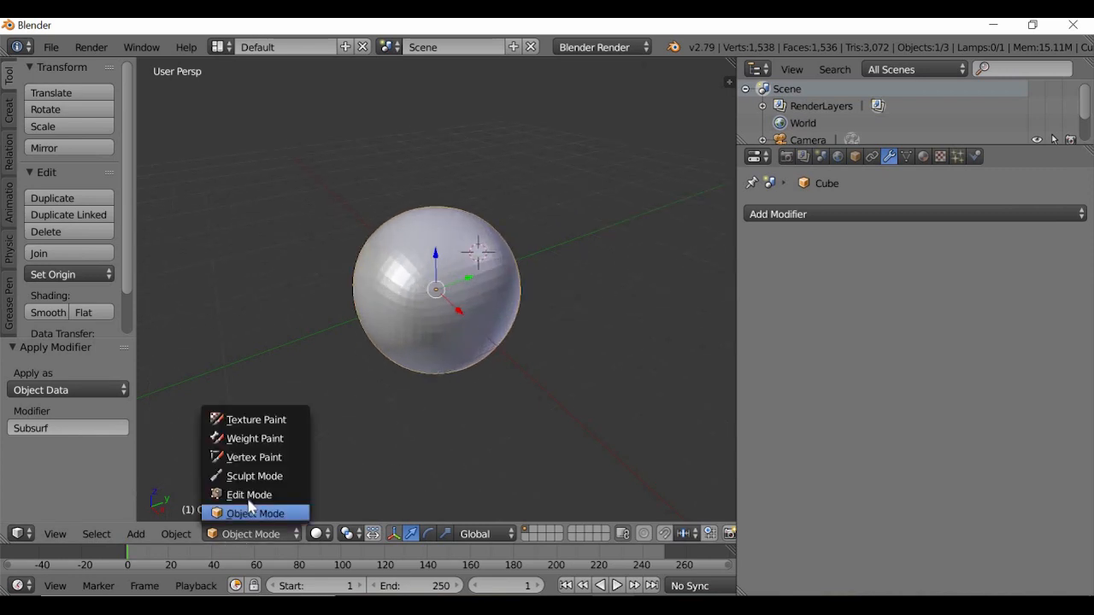
left_click(249, 495)
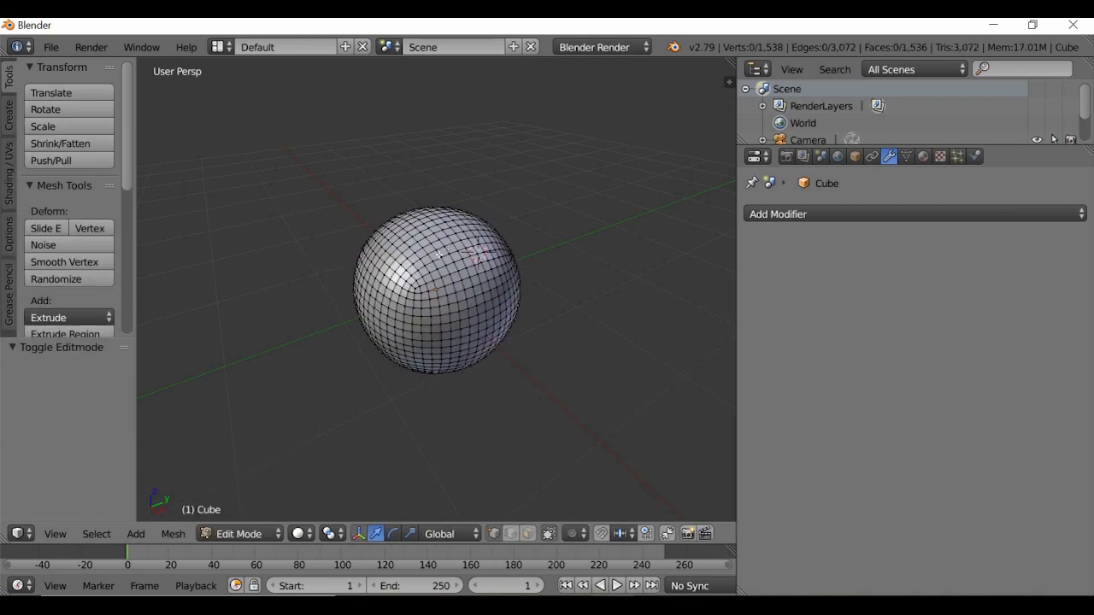
right_click(439, 255)
left_click(535, 443)
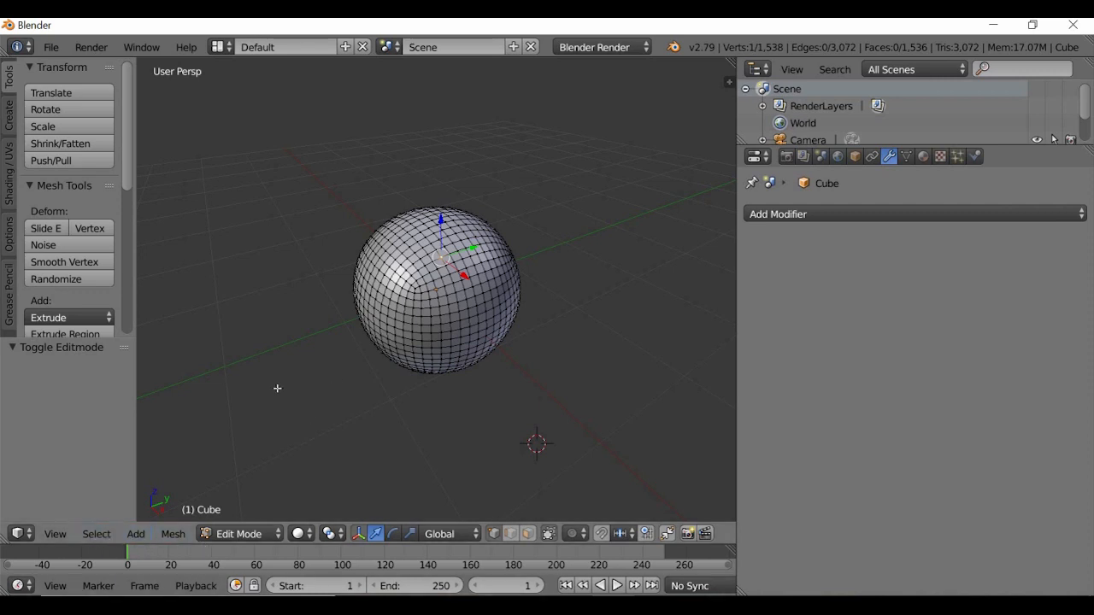
Step: Deselect the sphere's vertices, return to Object Mode and delete the sphere
key("a")
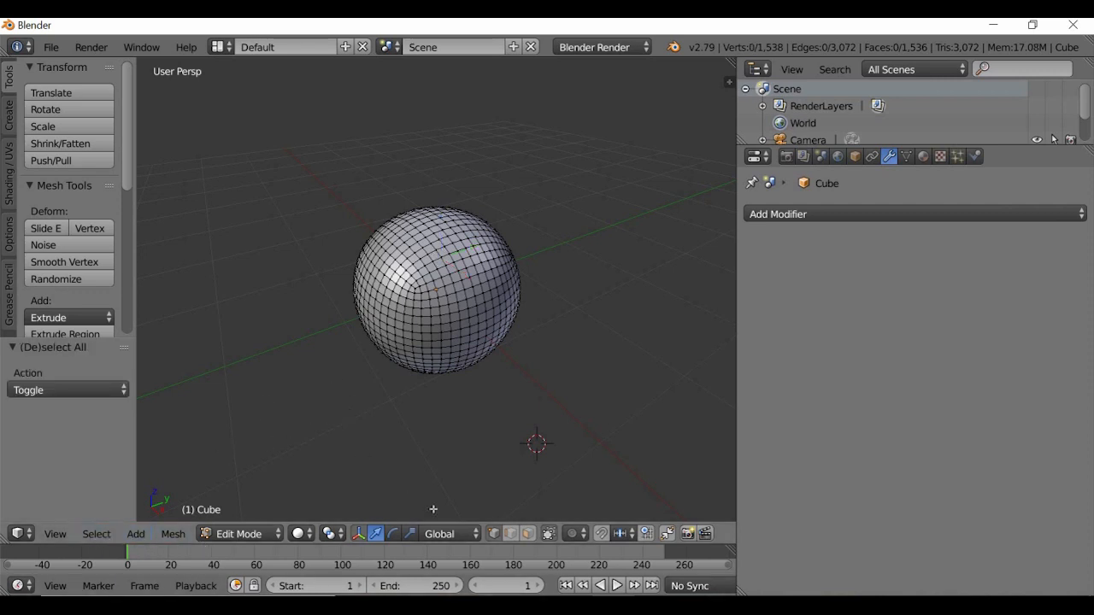
left_click(248, 533)
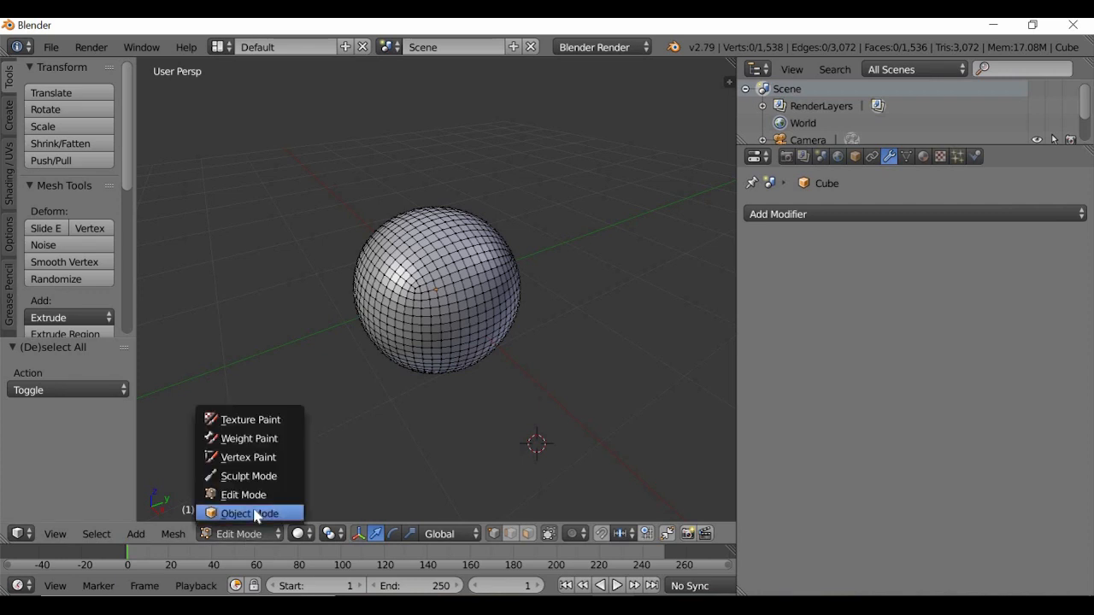
left_click(257, 513)
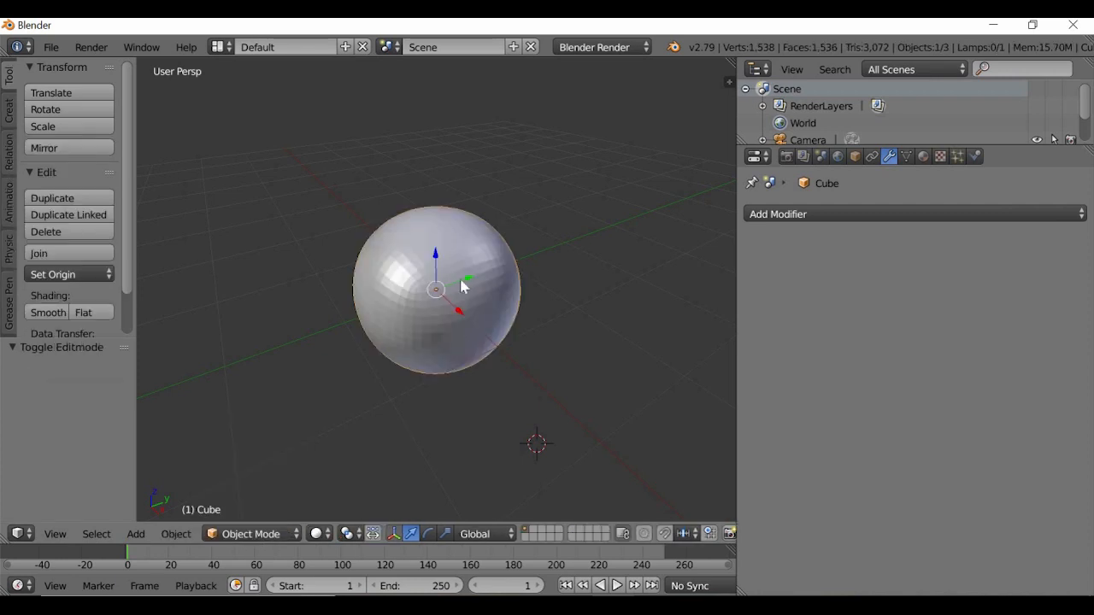
key("x")
left_click(453, 284)
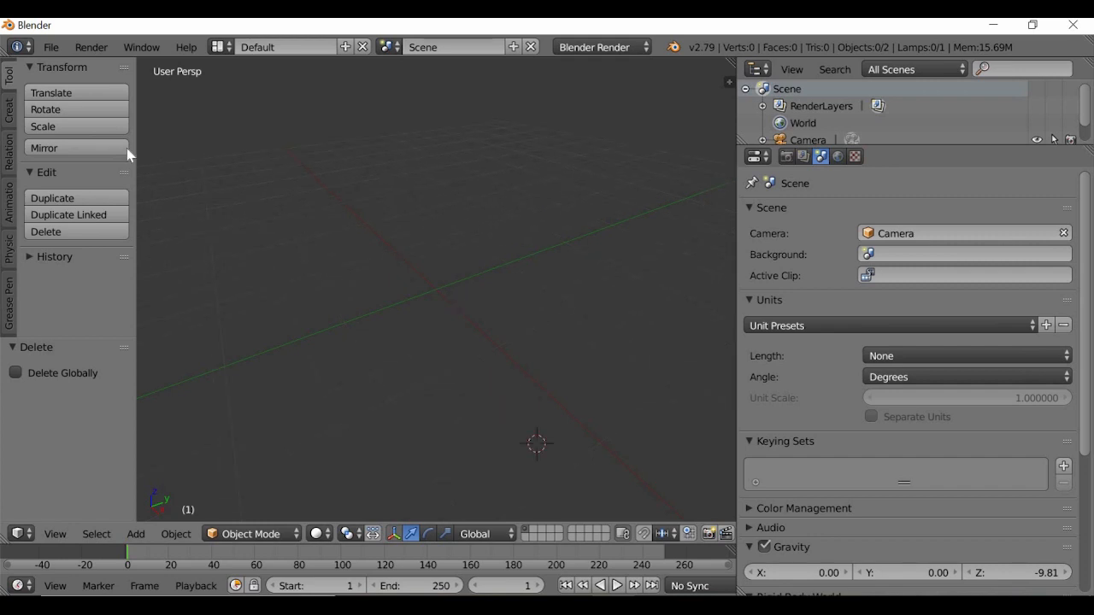
Step: Try to add a cube at the off-centre 3D cursor, and delete it
left_click(9, 111)
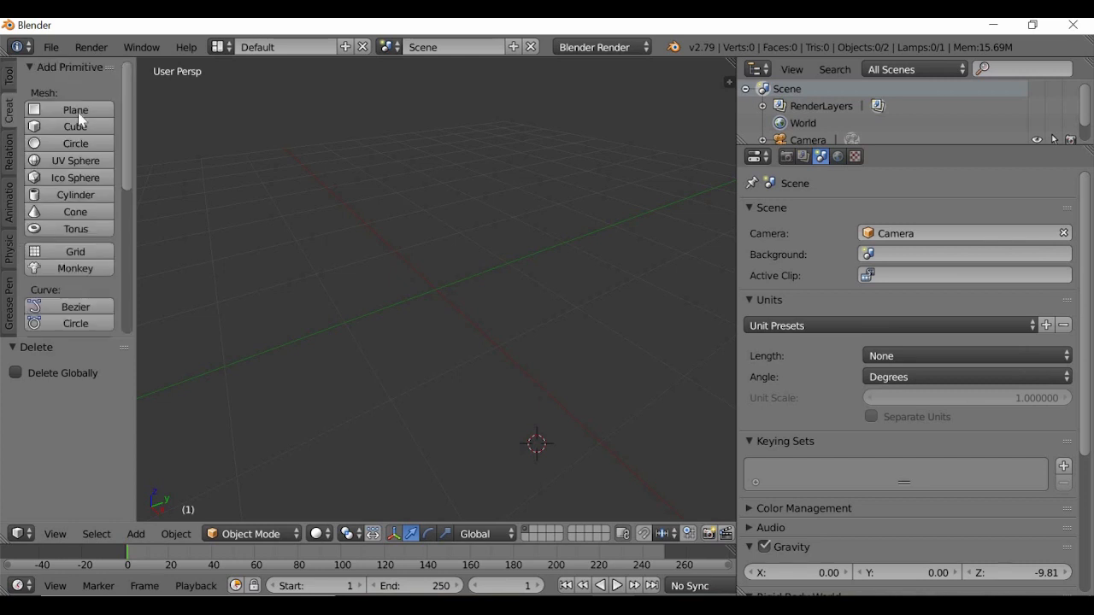
left_click(83, 127)
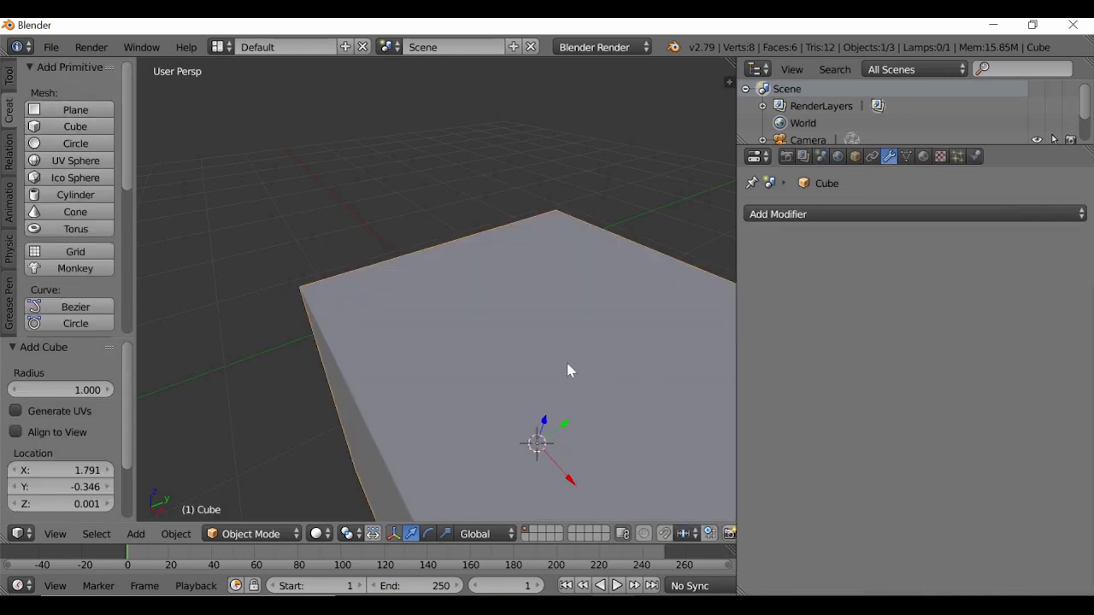
key("Delete")
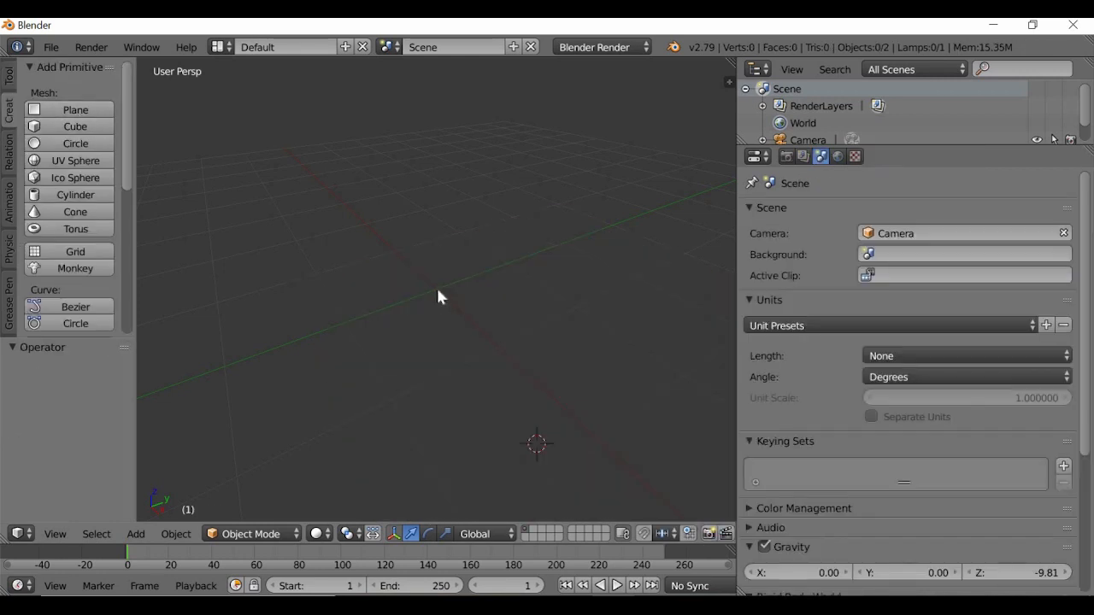
Step: Place the 3D cursor near the grid's origin and add a new cube of radius 1 there
key("shift+c")
middle_click_drag(454, 352, 440, 292)
middle_click_drag(323, 402, 295, 261)
left_click(86, 126)
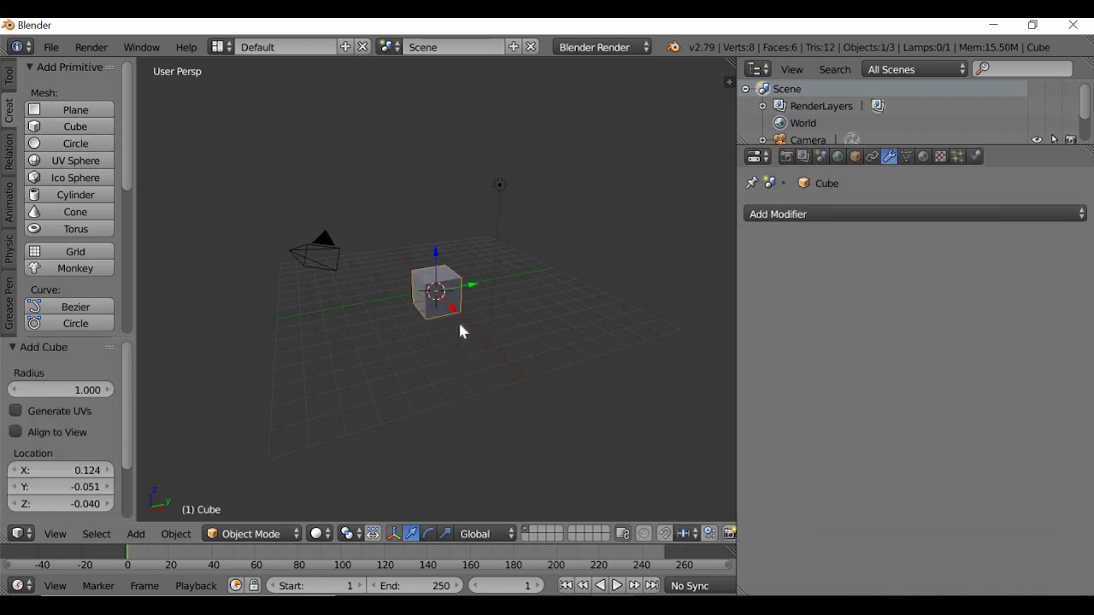
scroll(456, 316, "up", 5)
scroll(455, 316, "down", 2)
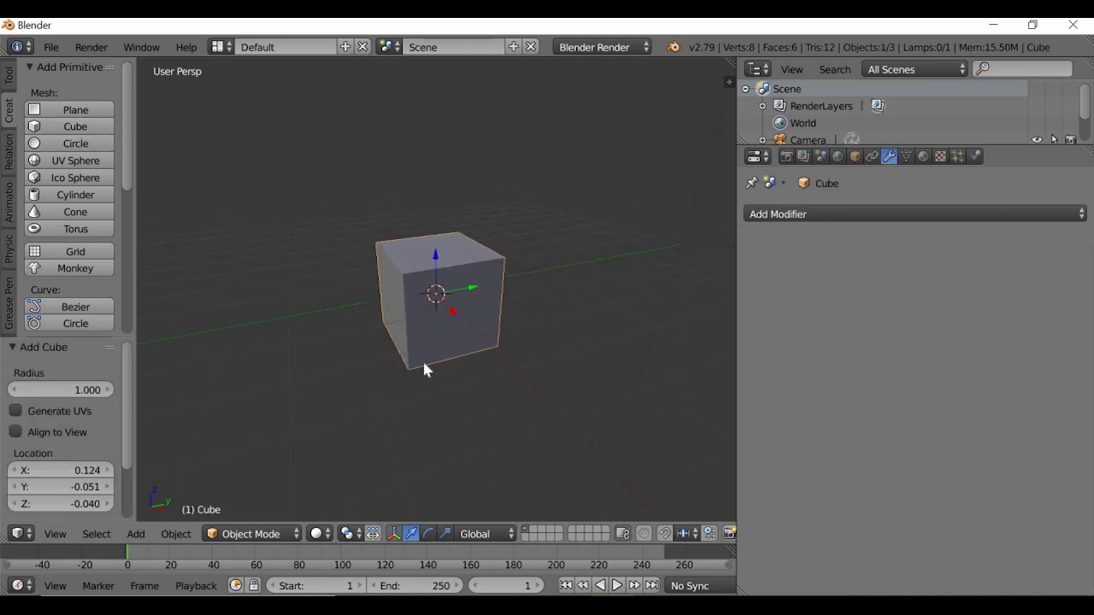
middle_click_drag(453, 399, 464, 375)
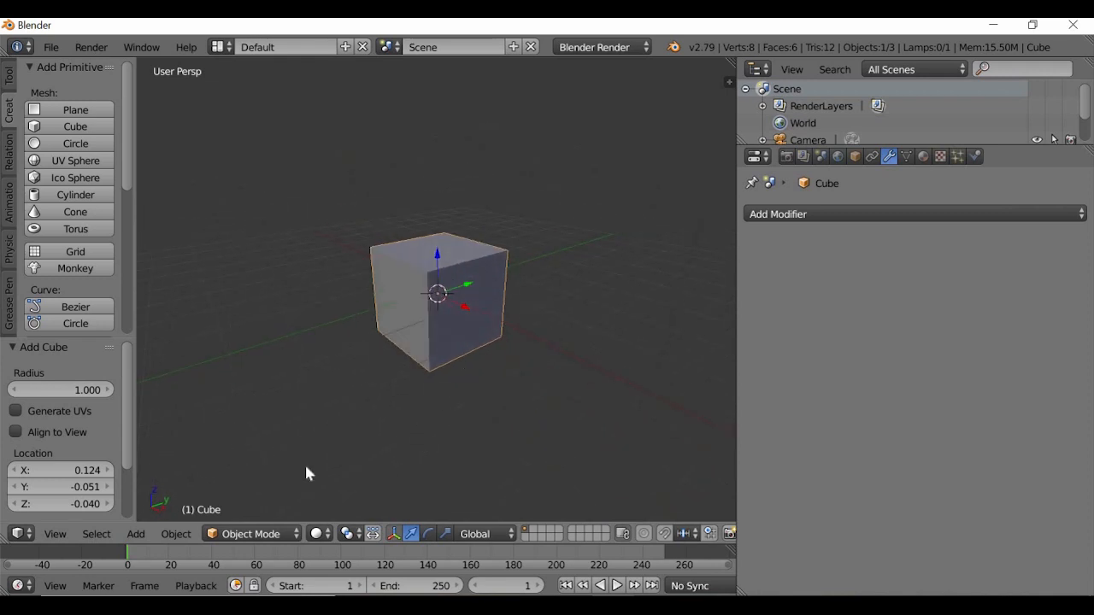
Step: Switch the cube to Edit Mode and select only its side face towards negative Y in face selection mode
left_click(272, 533)
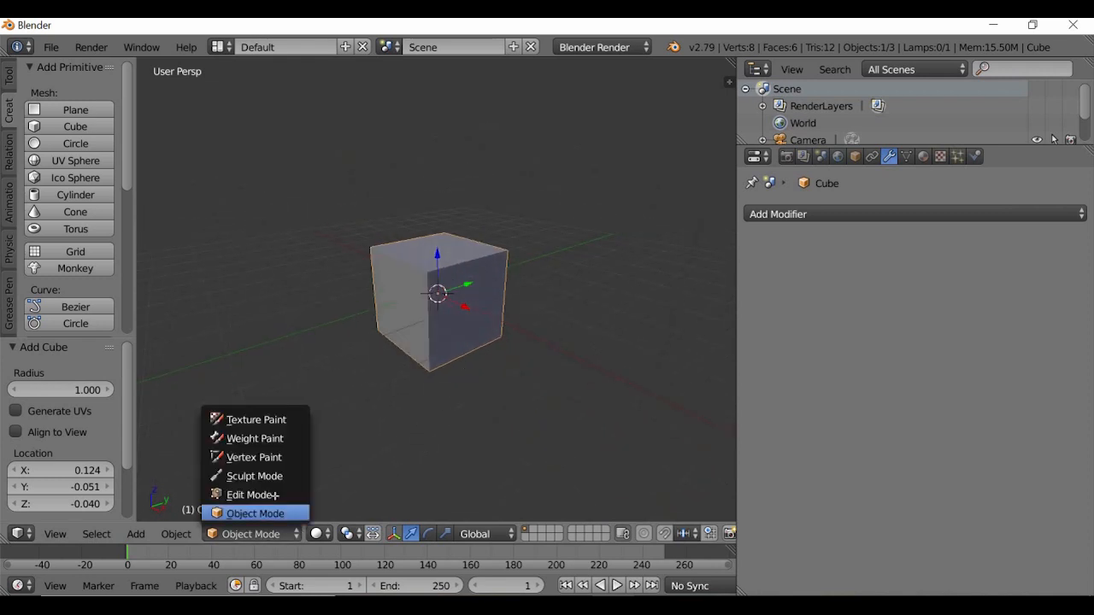
left_click(250, 493)
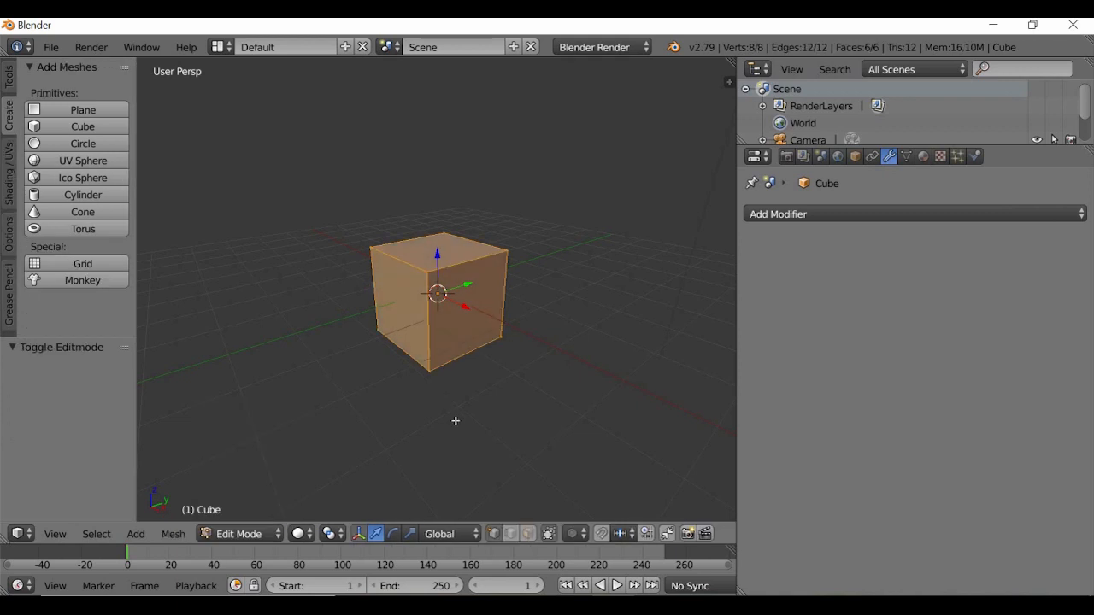
key("a")
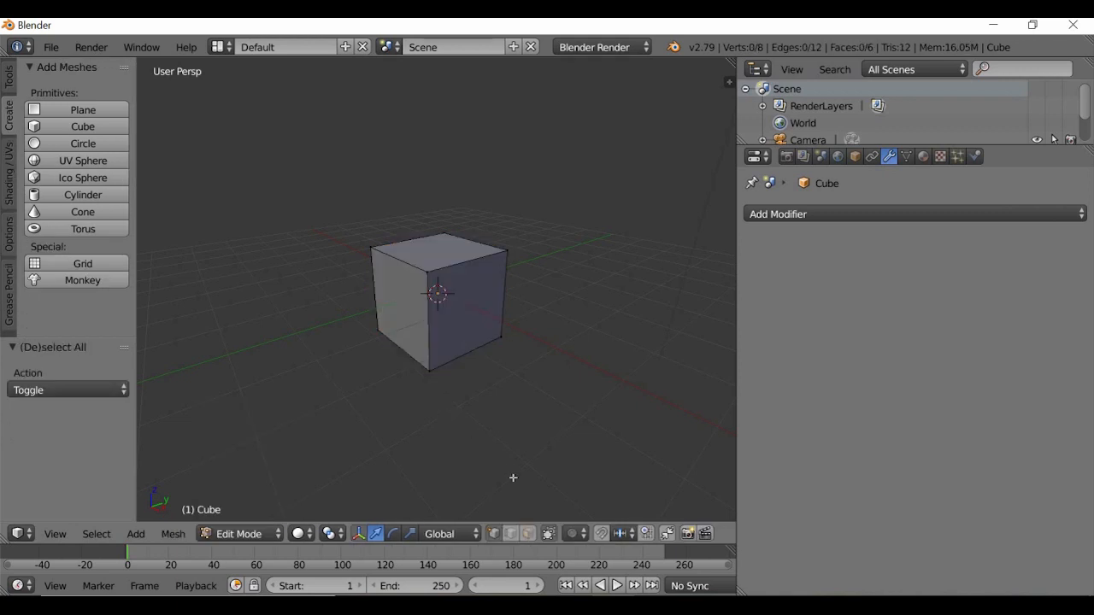
left_click(529, 535)
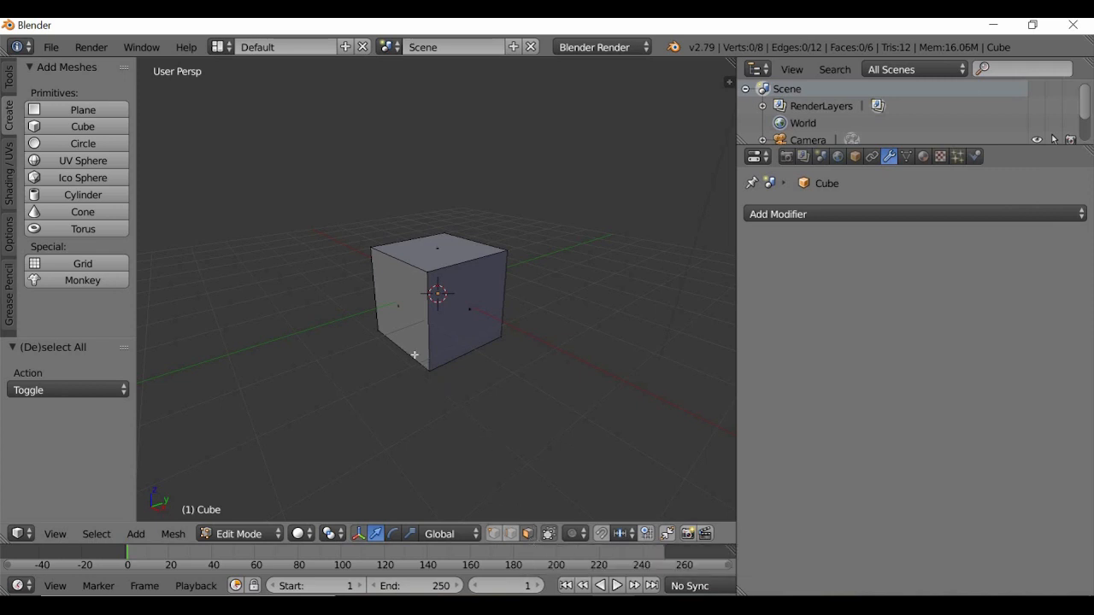
right_click(400, 306)
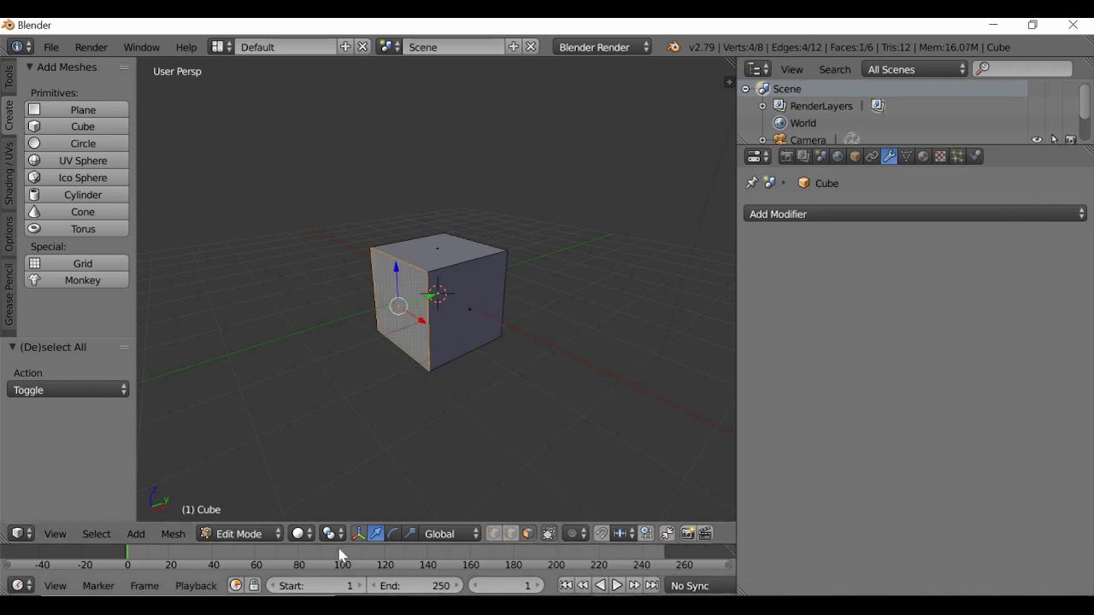
middle_click_drag(401, 473, 395, 326)
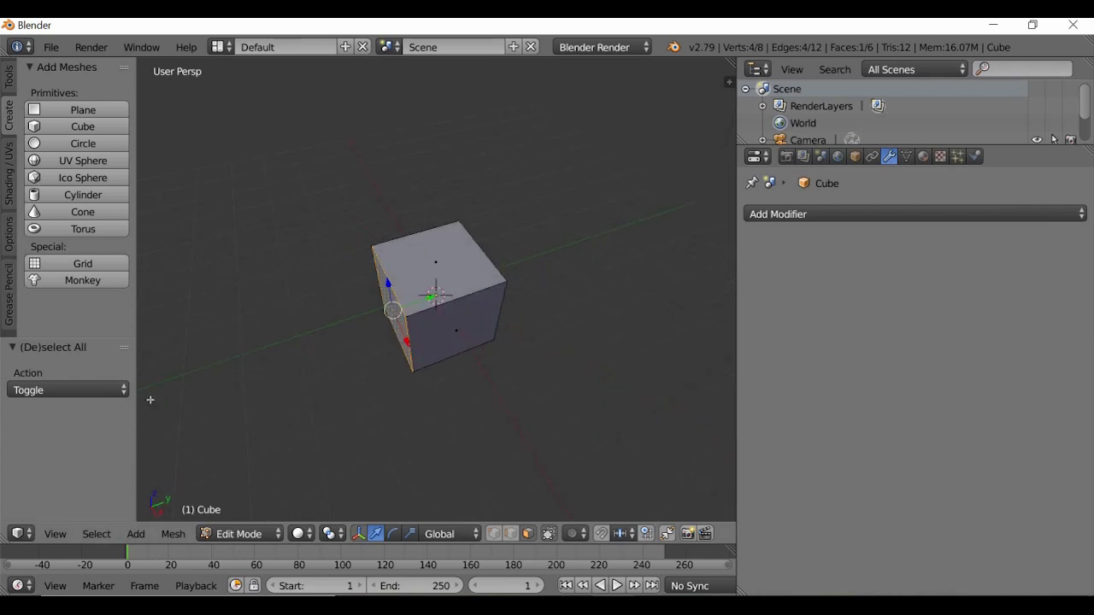
middle_click_drag(393, 396, 375, 390)
scroll(375, 391, "up", 2)
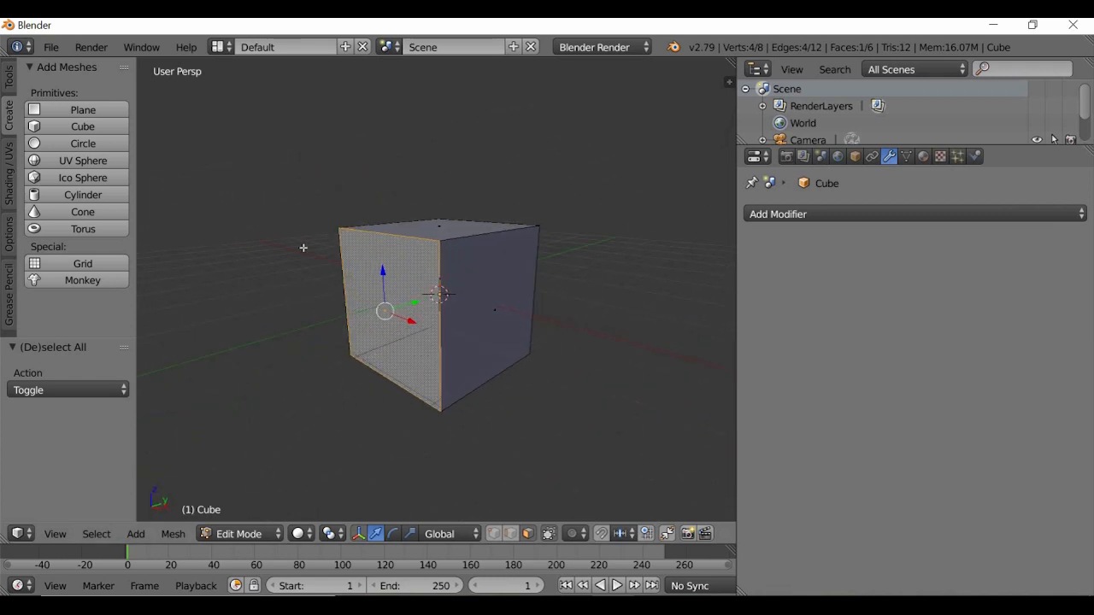
Step: Try insets of about 0.62 and about 0.49 on the cube's selected side face, cancelling each
left_click(10, 85)
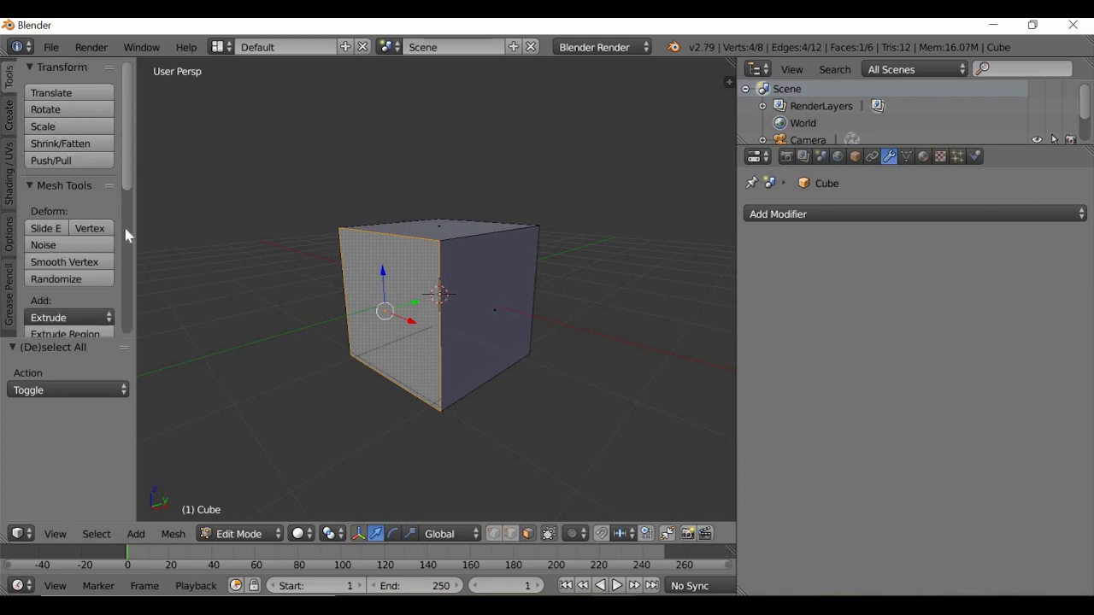
scroll(126, 236, "down", 5)
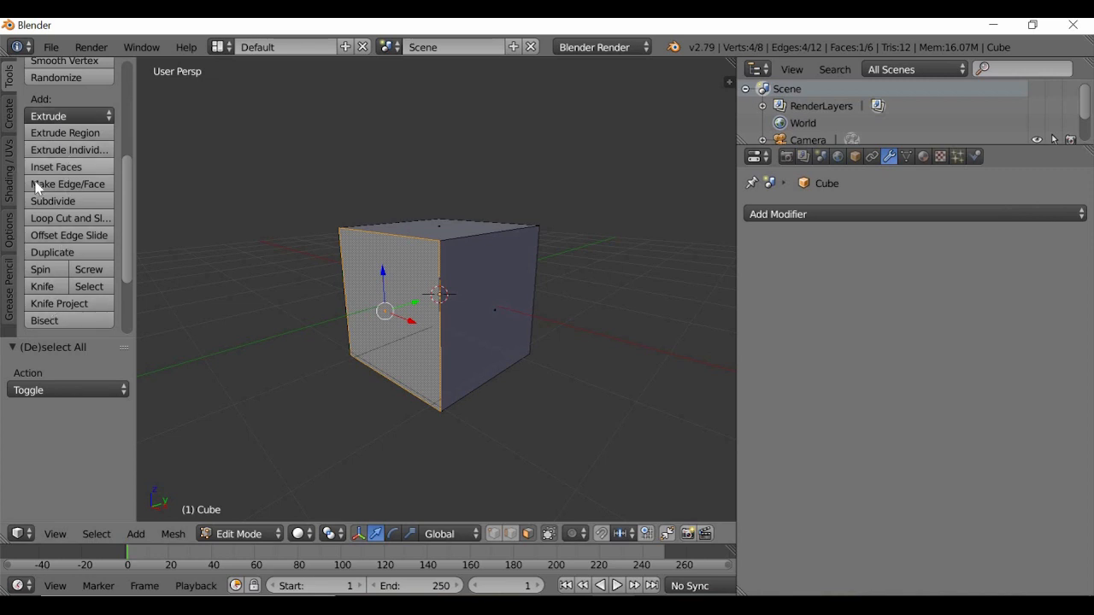
left_click(74, 167)
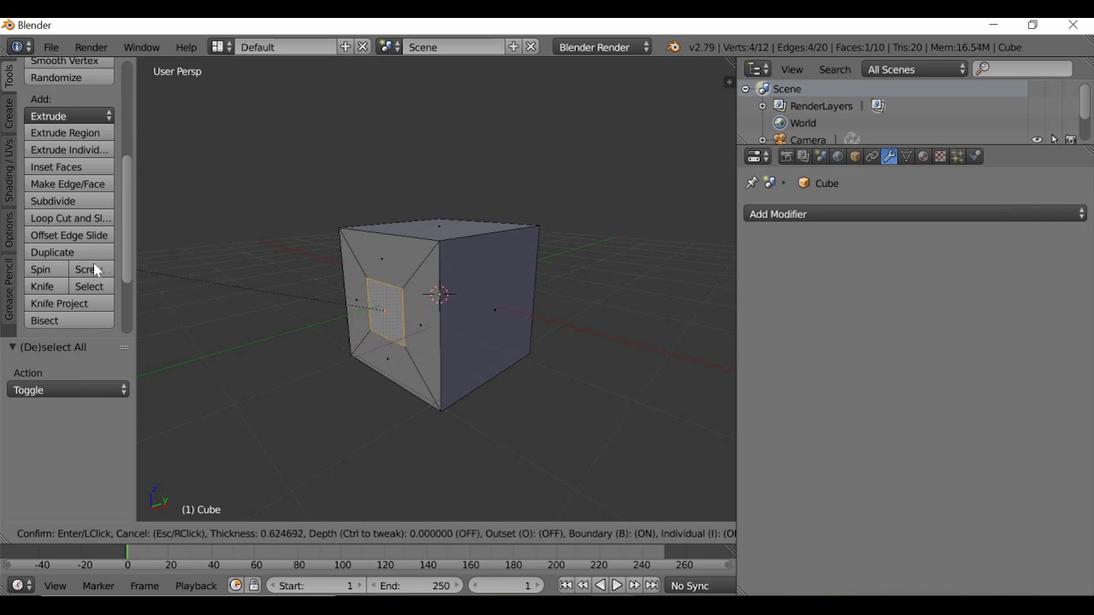
key("Escape")
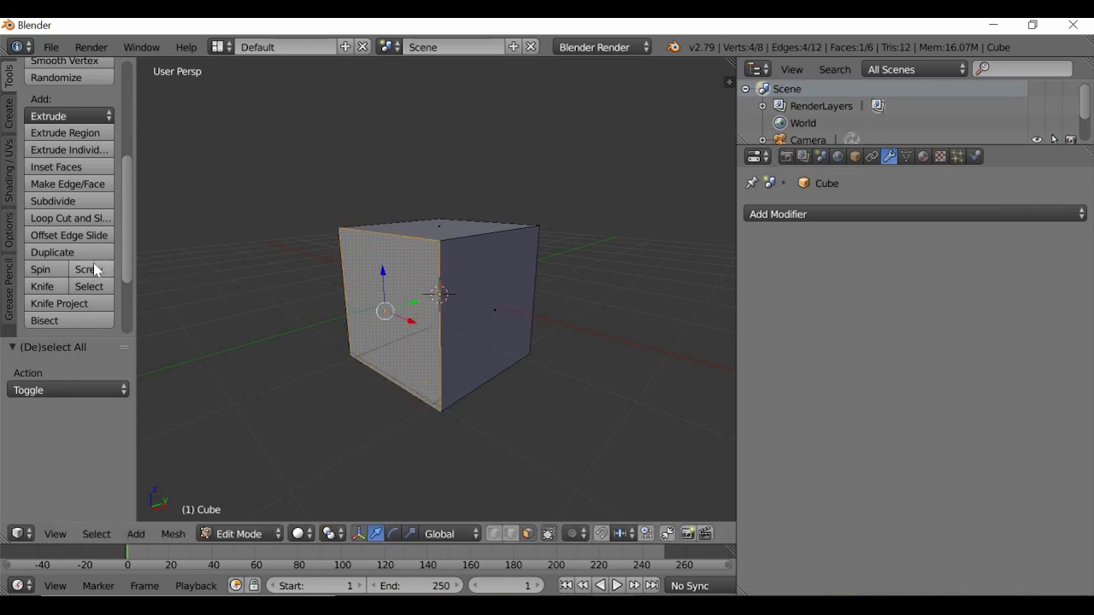
left_click(77, 166)
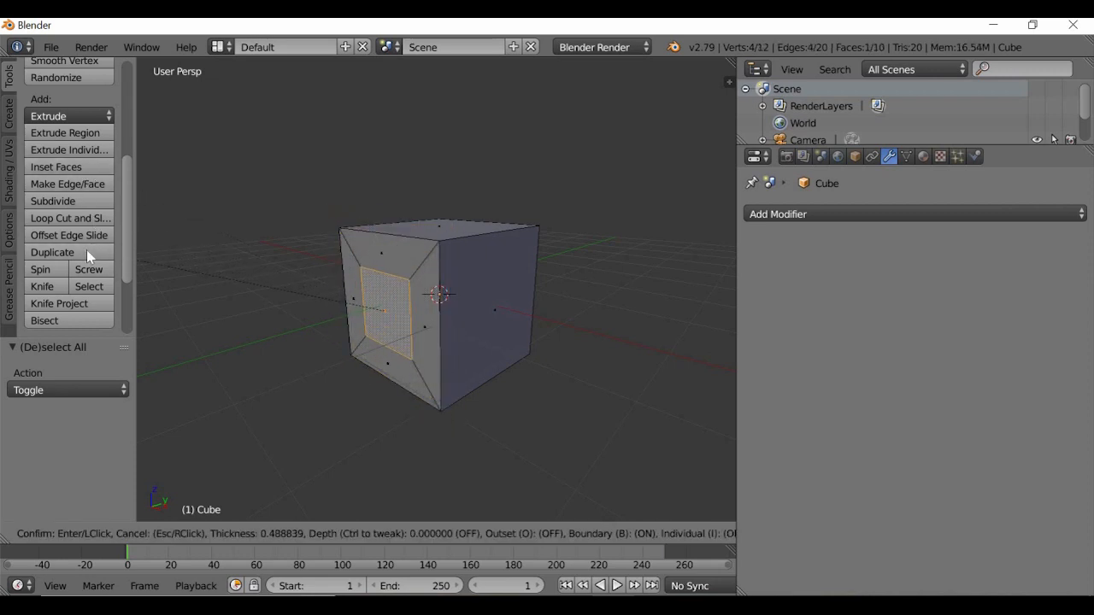
key("Escape")
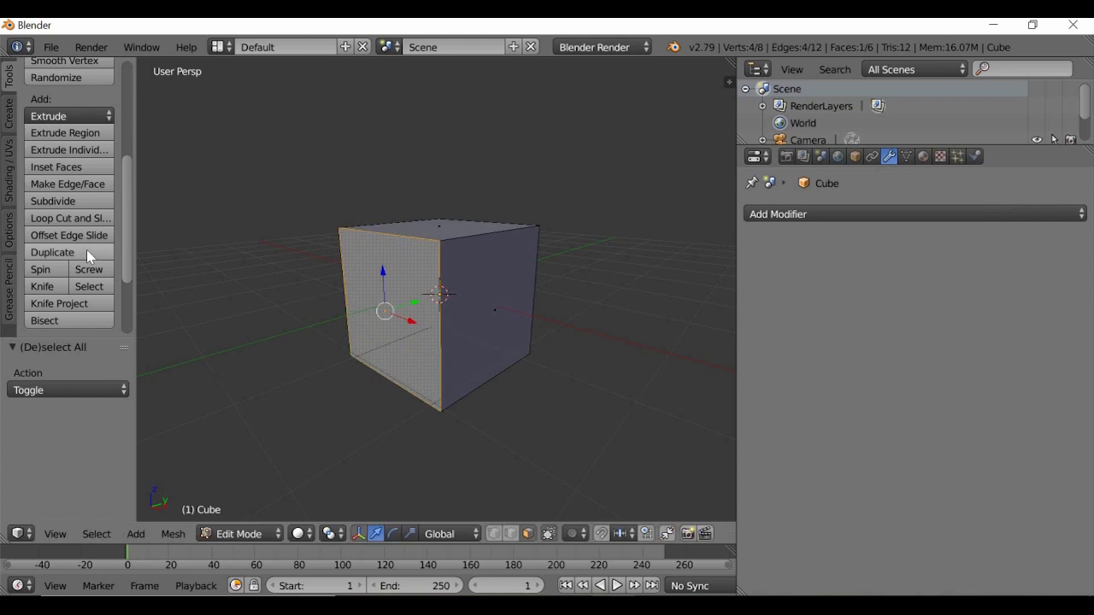
Step: Inset the cube's selected side face with a thickness of about 0.565 and view the smaller inner face
left_click(81, 166)
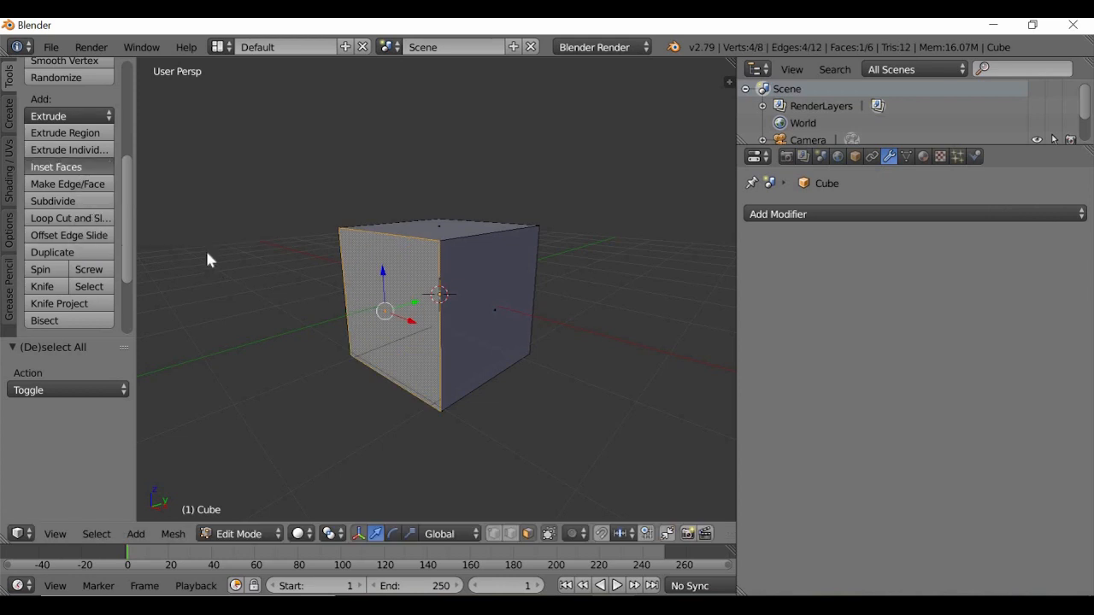
left_click(97, 252)
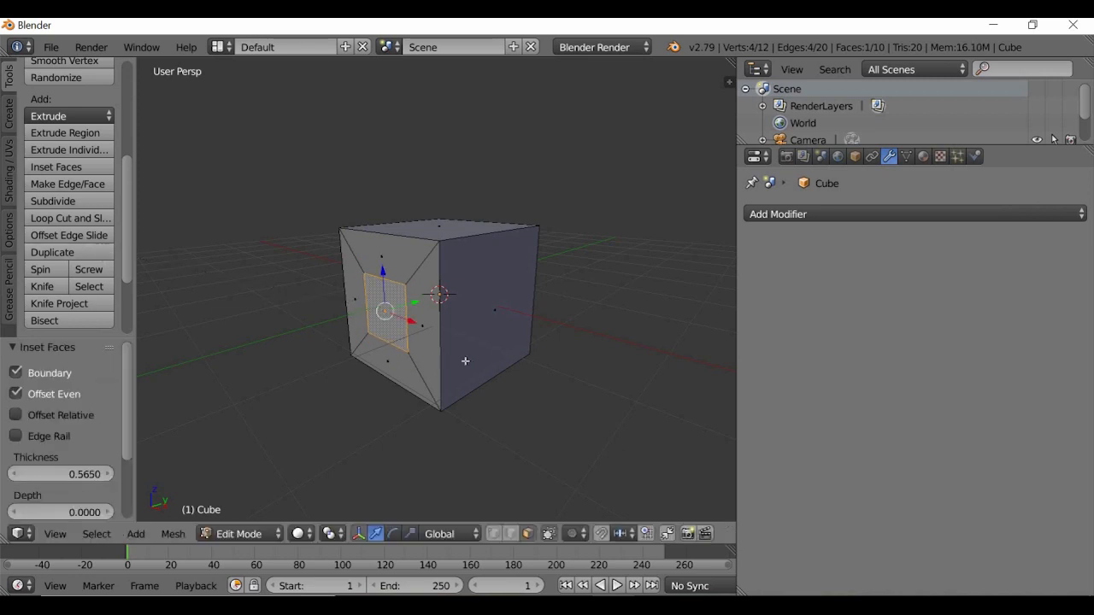
middle_click_drag(465, 360, 372, 310)
scroll(372, 310, "up", 2)
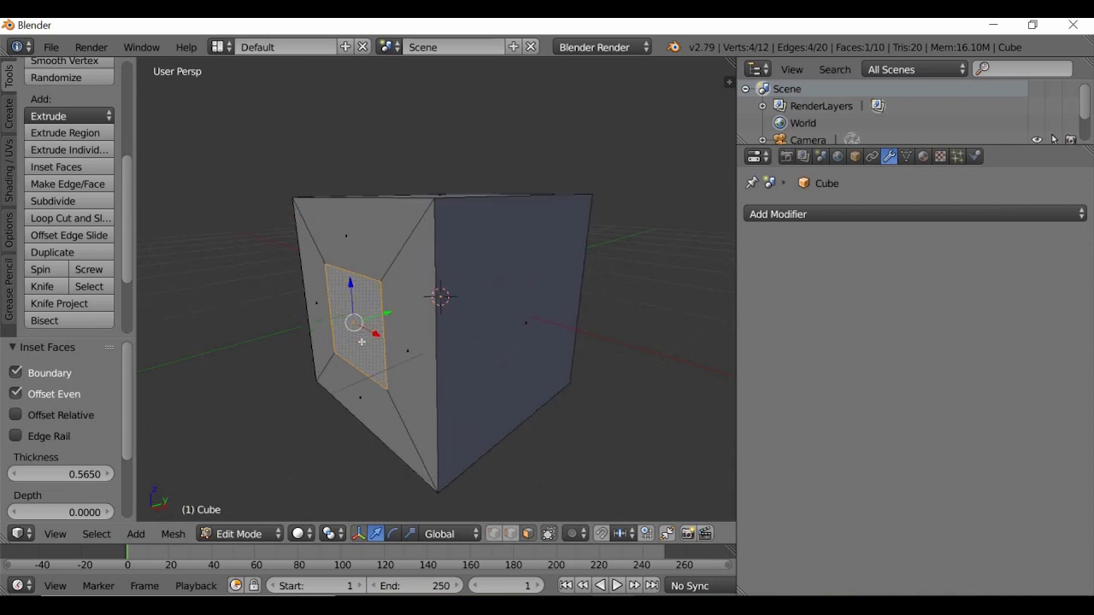
scroll(362, 361, "down", 2)
middle_click_drag(361, 361, 377, 340)
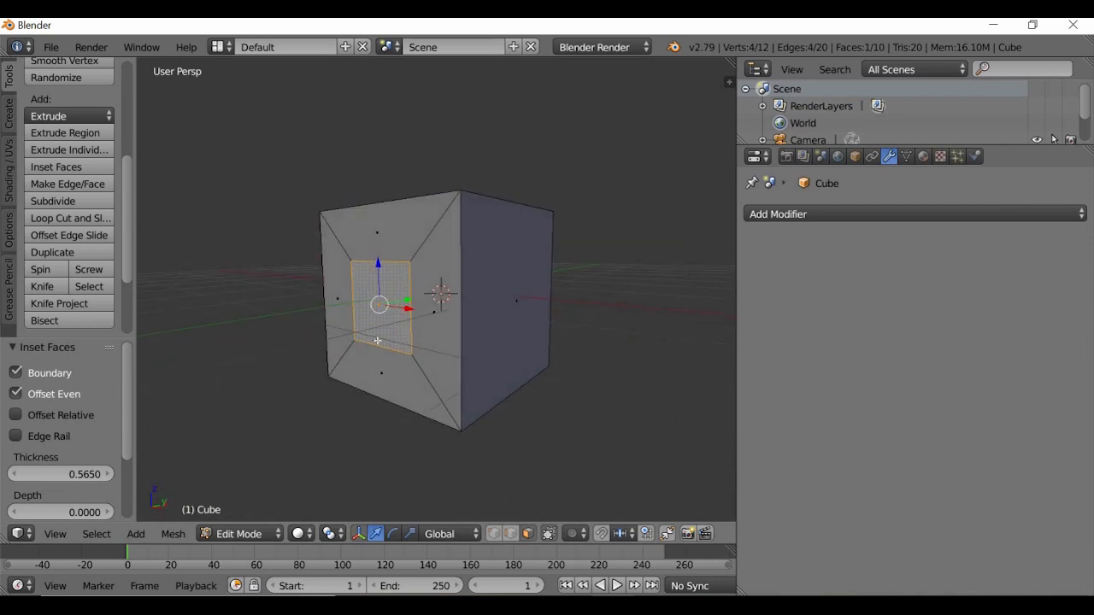
scroll(388, 343, "down", 2)
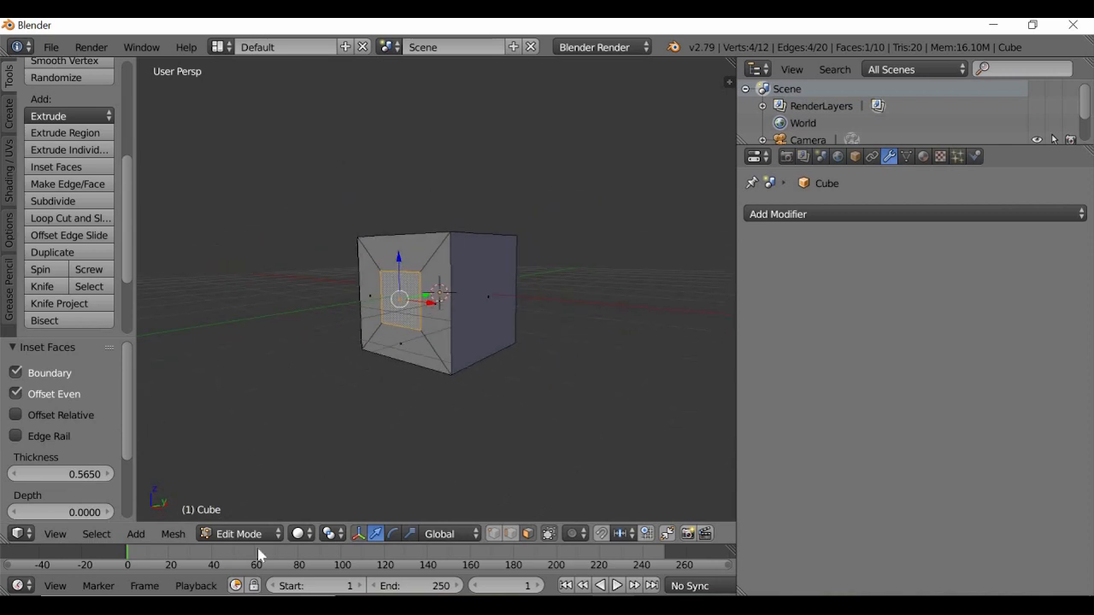
Step: Return the inset cube to Object Mode and add a Subdivision Surface modifier with View subdivisions set to 4
left_click(246, 533)
left_click(254, 513)
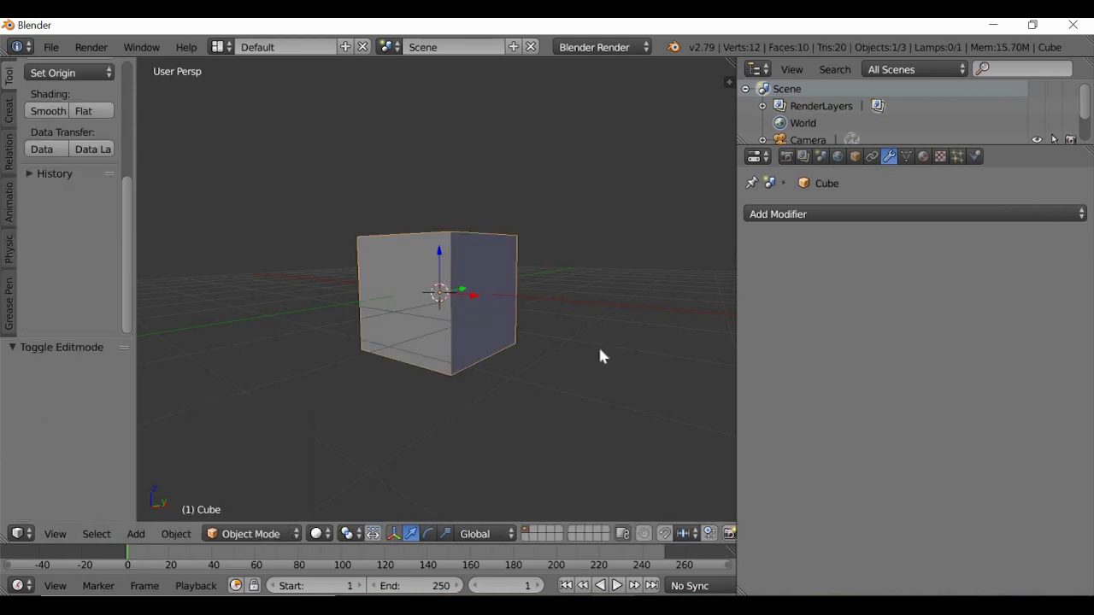
middle_click_drag(601, 356, 767, 306)
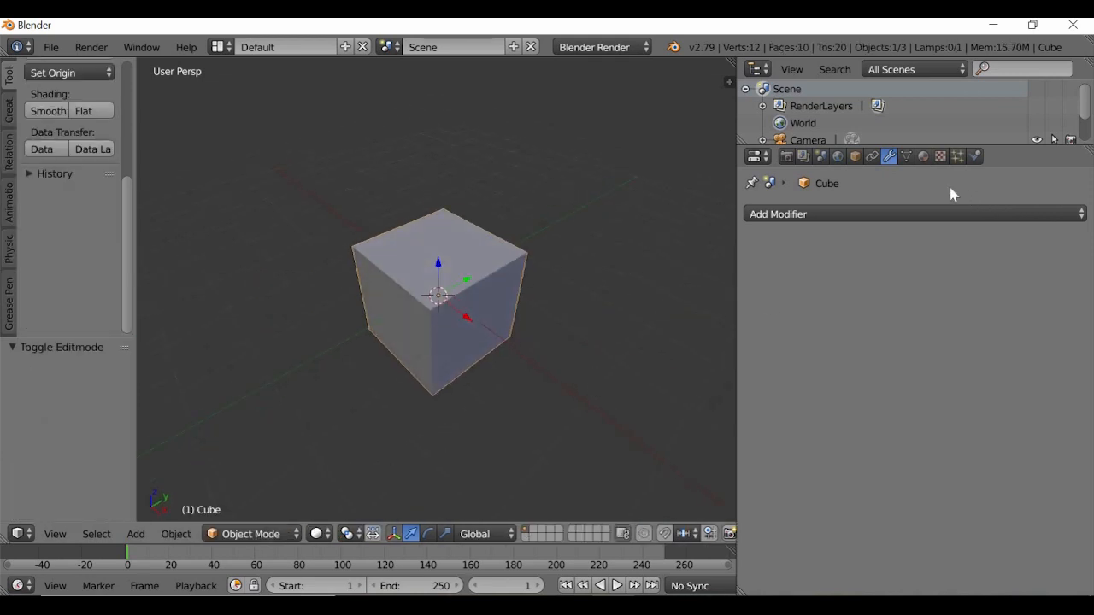
left_click(857, 214)
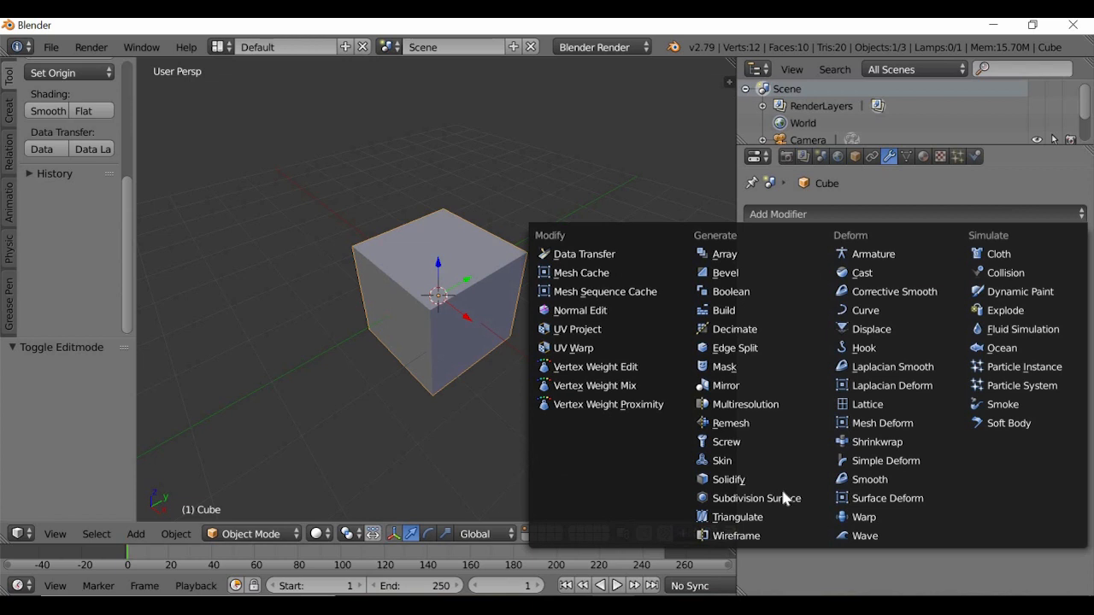
left_click(785, 498)
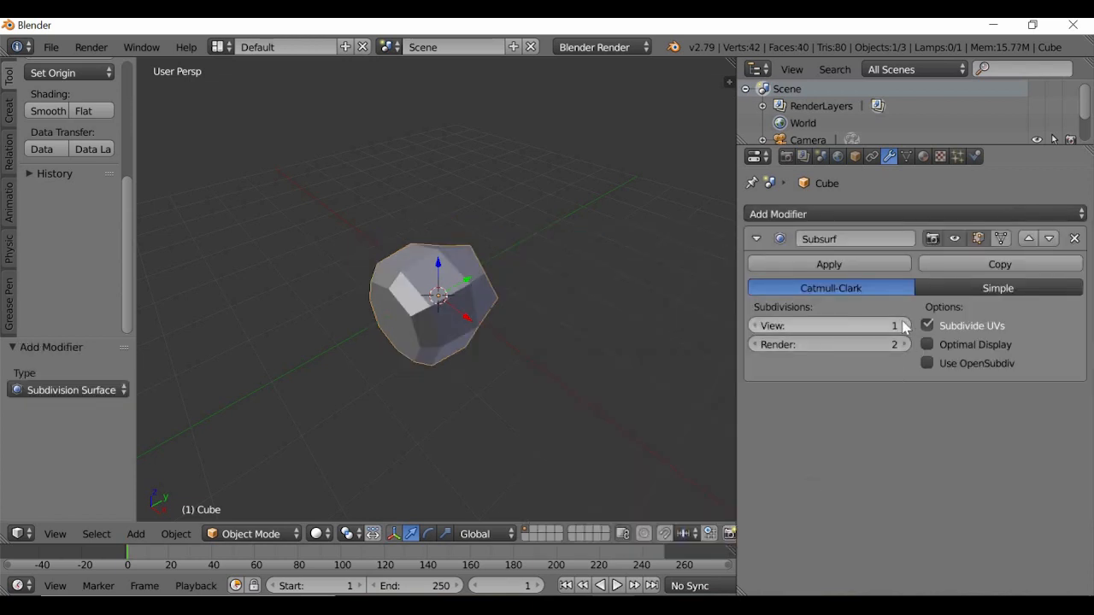
left_click(904, 327)
left_click(904, 326)
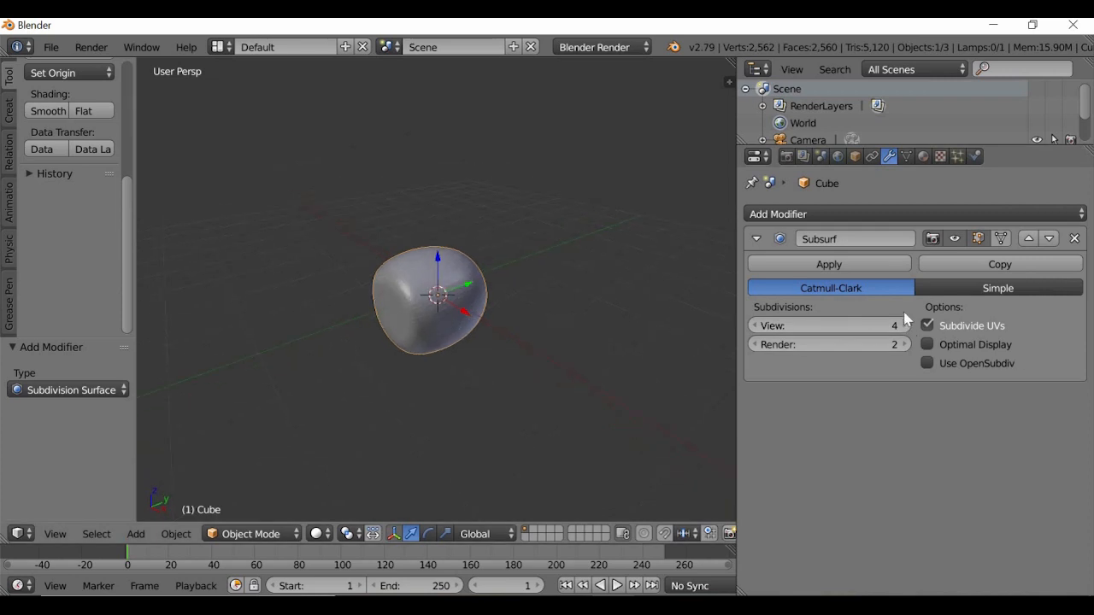
left_click(904, 326)
Step: Switch the subdivided cube to Edit Mode and extrude its selected inset face outward by about 1.568
scroll(453, 363, "up", 3)
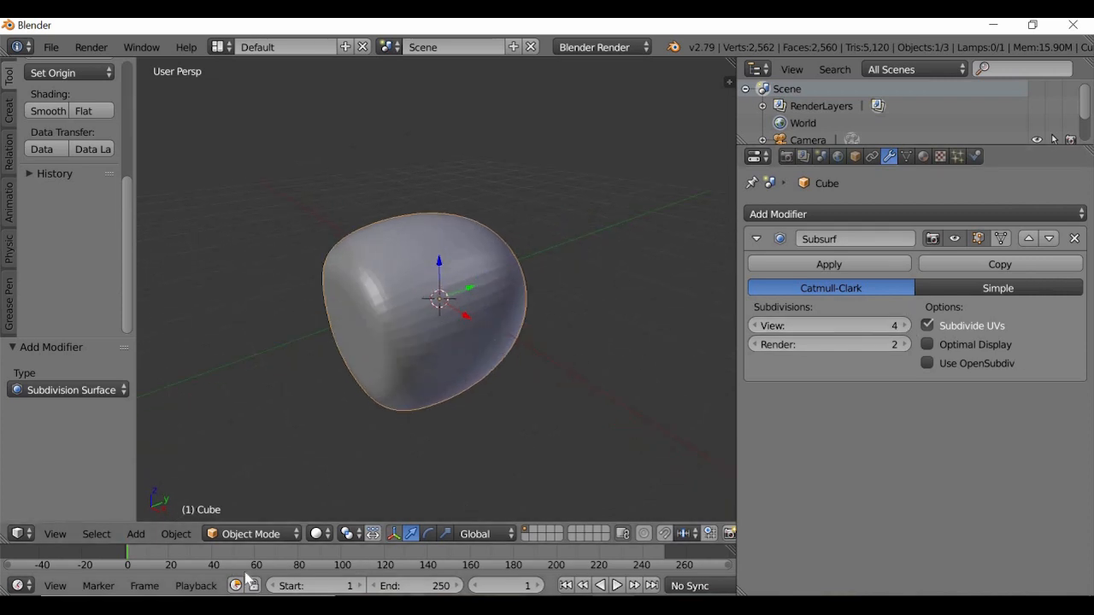
middle_click_drag(384, 423, 315, 469)
left_click(244, 533)
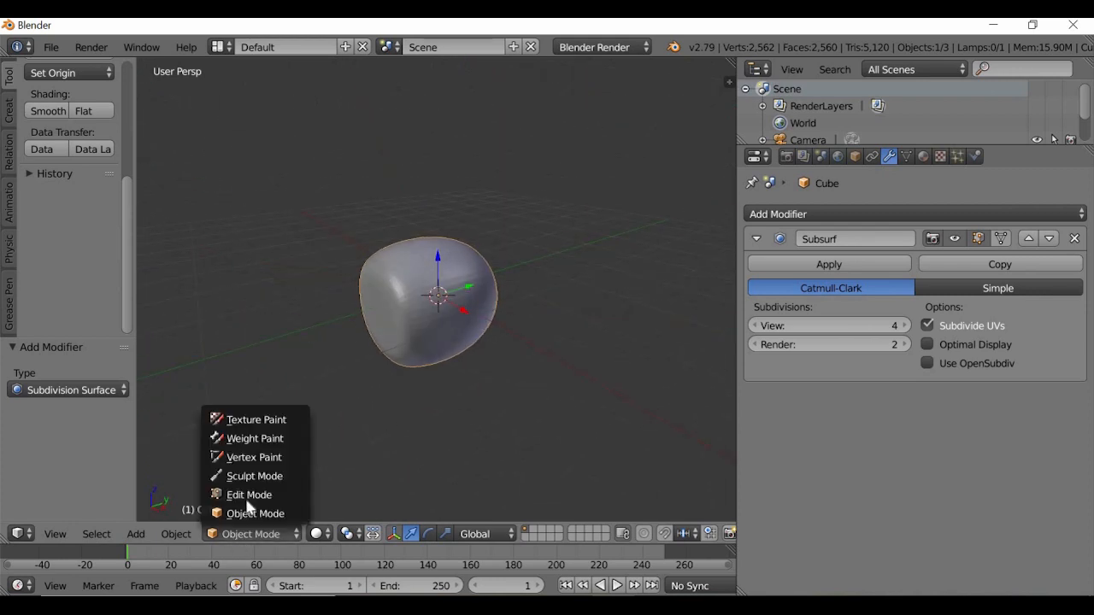
left_click(246, 495)
middle_click_drag(455, 378, 392, 291)
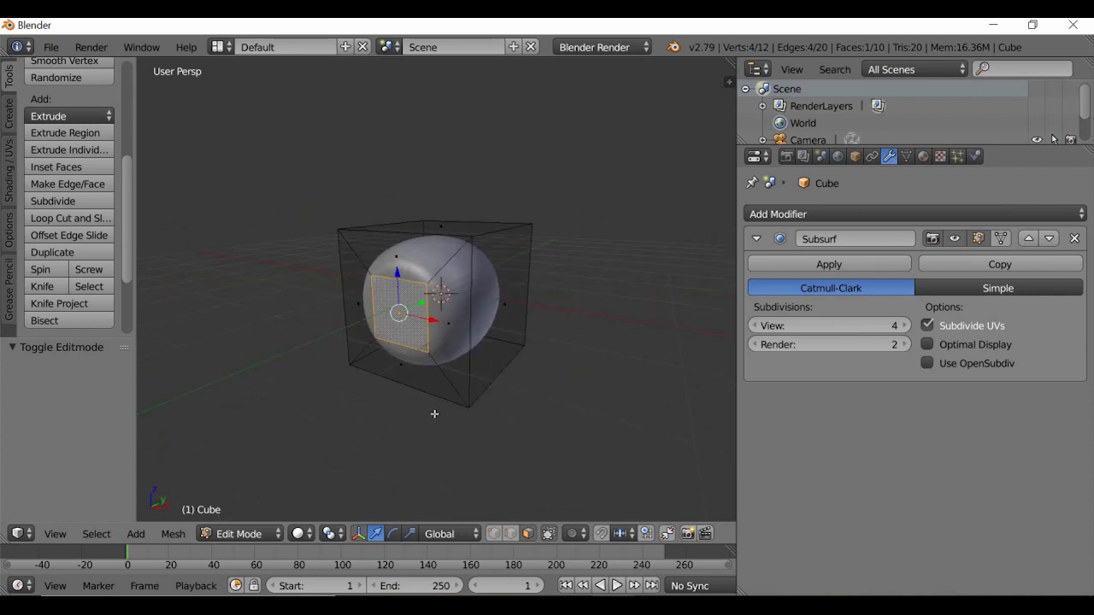
middle_click_drag(434, 413, 442, 449)
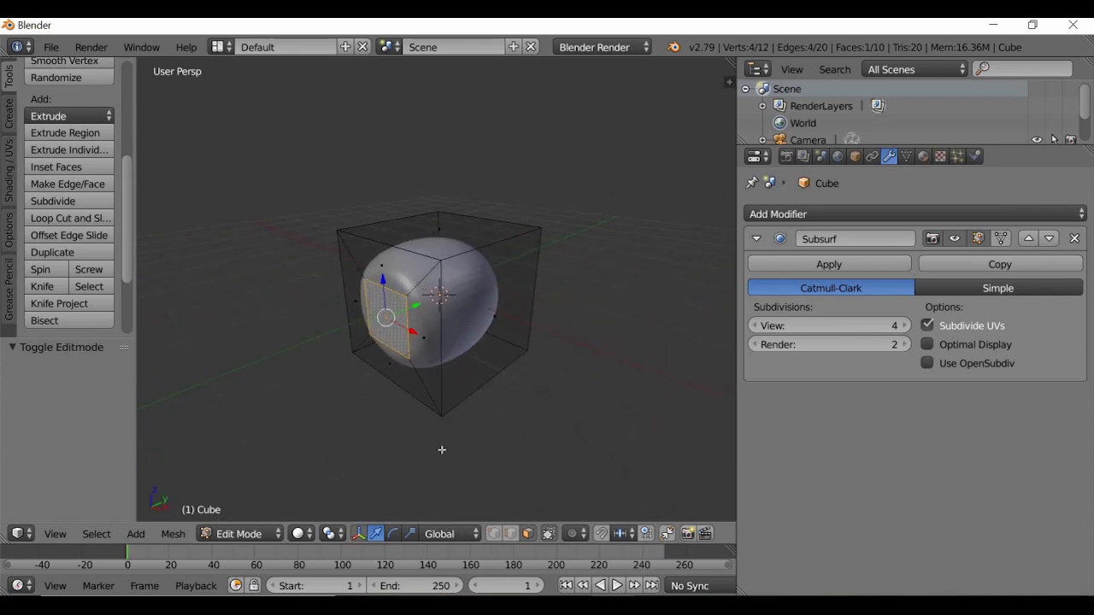
scroll(416, 328, "down", 2)
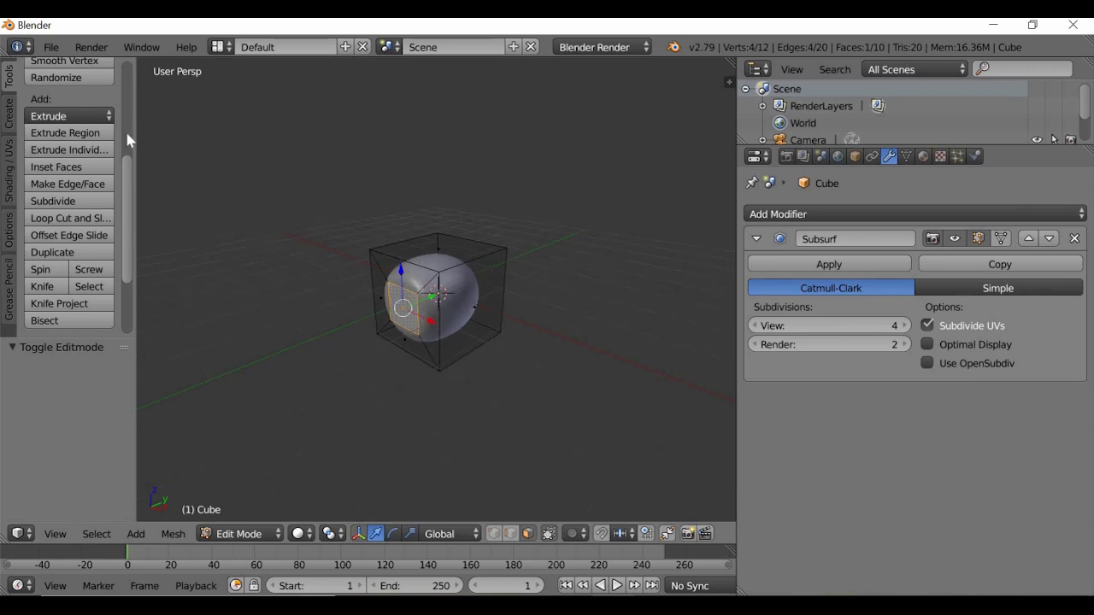
left_click(64, 136)
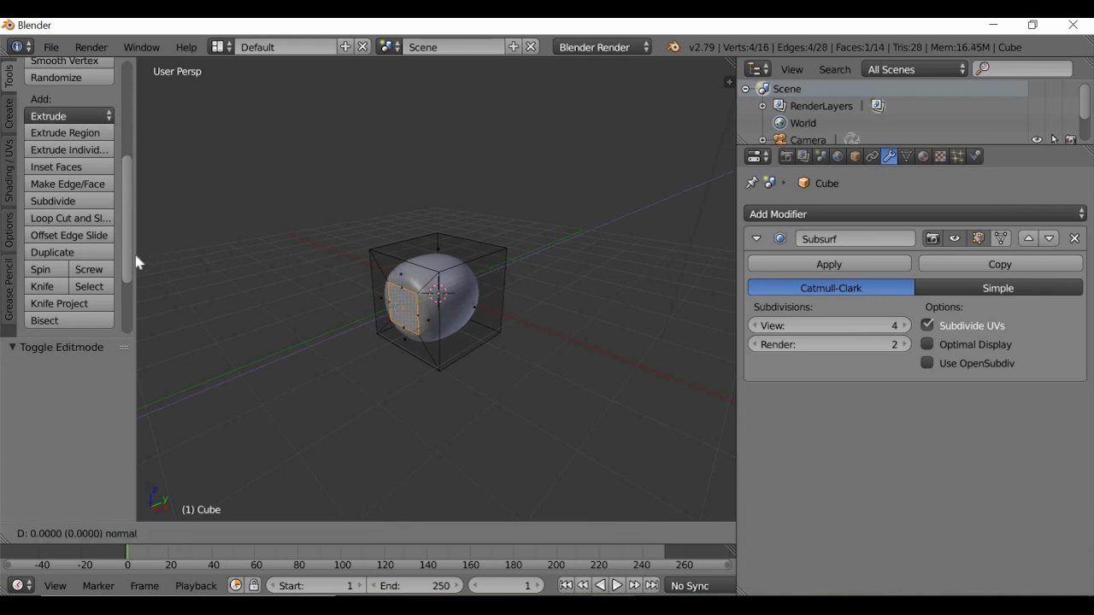
left_click(38, 280)
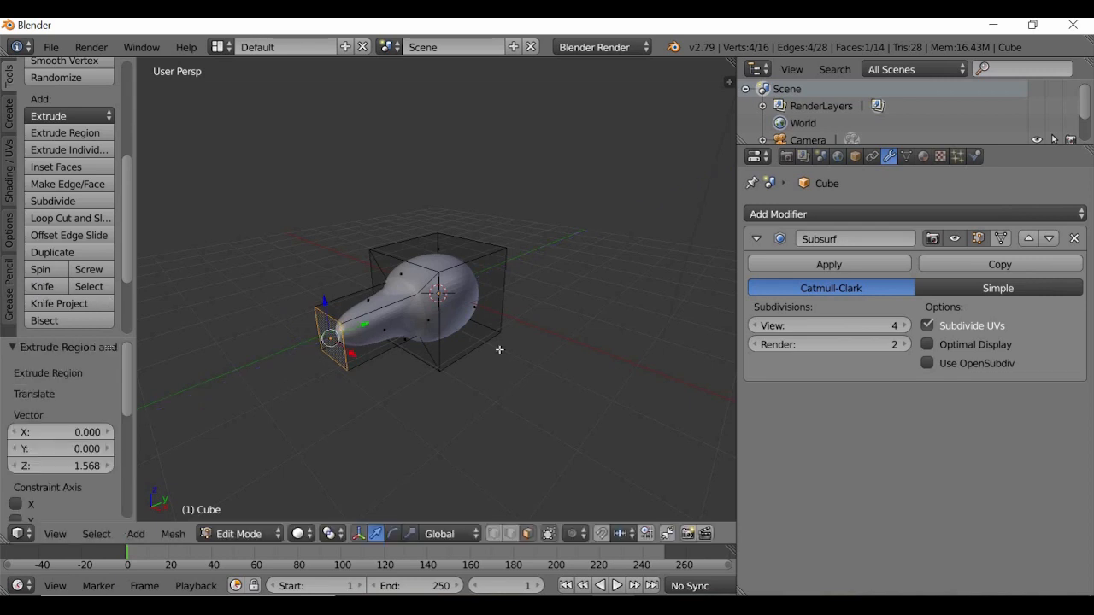
mouse_move(500, 415)
middle_mouse_down()
mouse_move(490, 359)
mouse_move(539, 366)
mouse_move(497, 399)
middle_mouse_up()
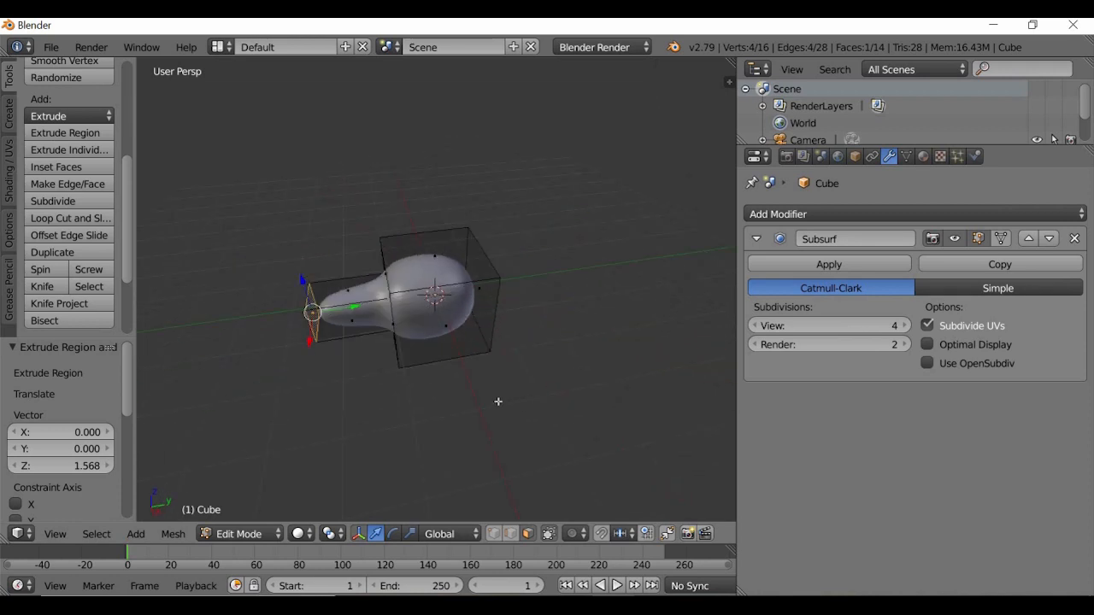
Step: Try a border selection around the whole extruded mesh and clear the selection
left_click(228, 535)
left_click(96, 534)
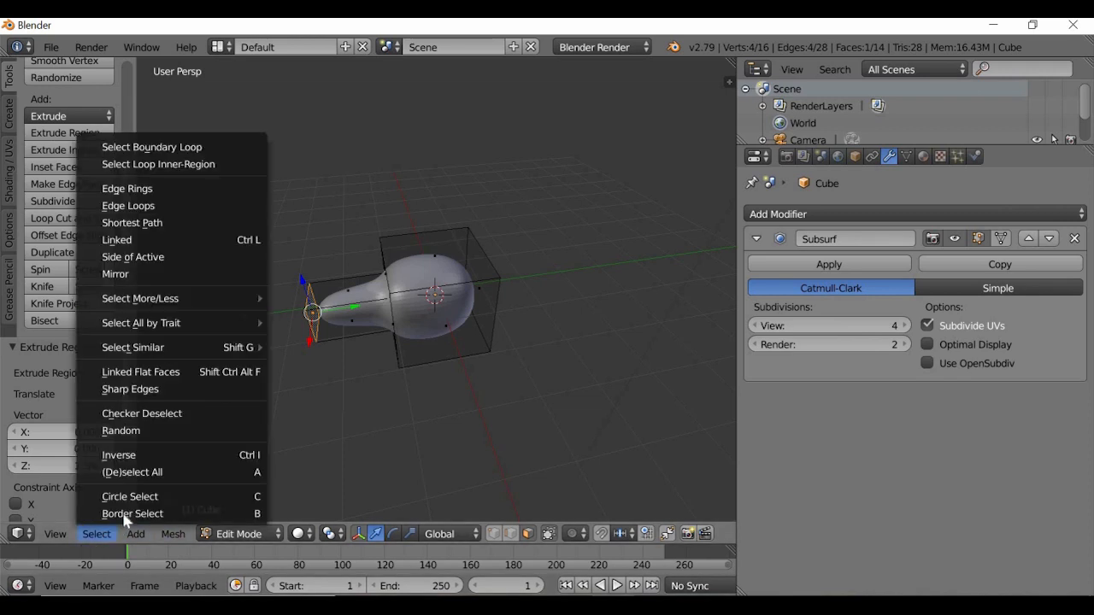
left_click(126, 515)
left_click_drag(245, 431, 576, 178)
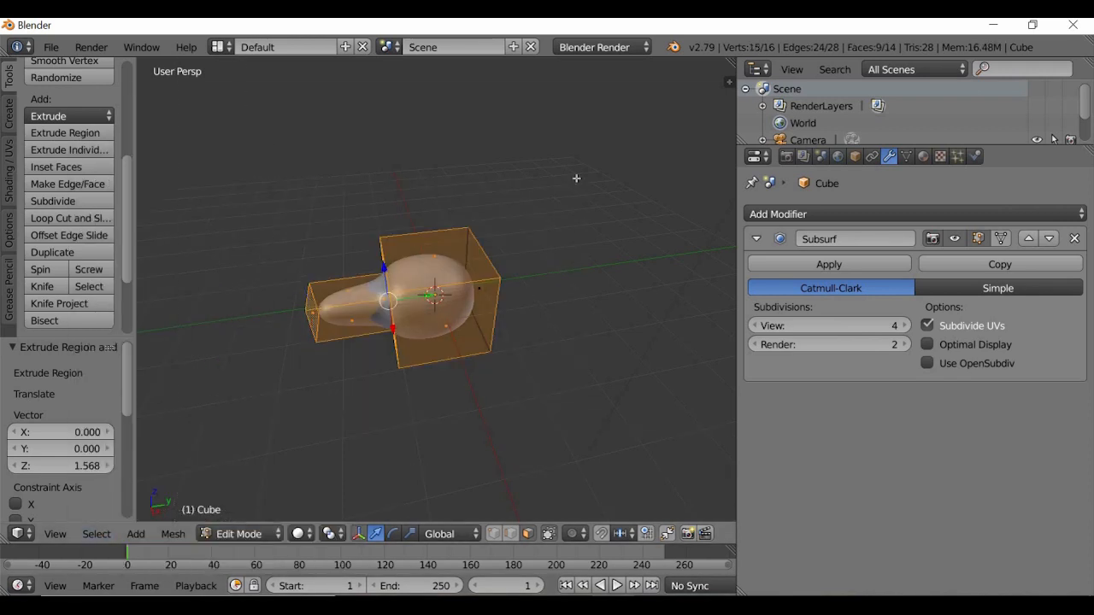
middle_click_drag(551, 384, 408, 406)
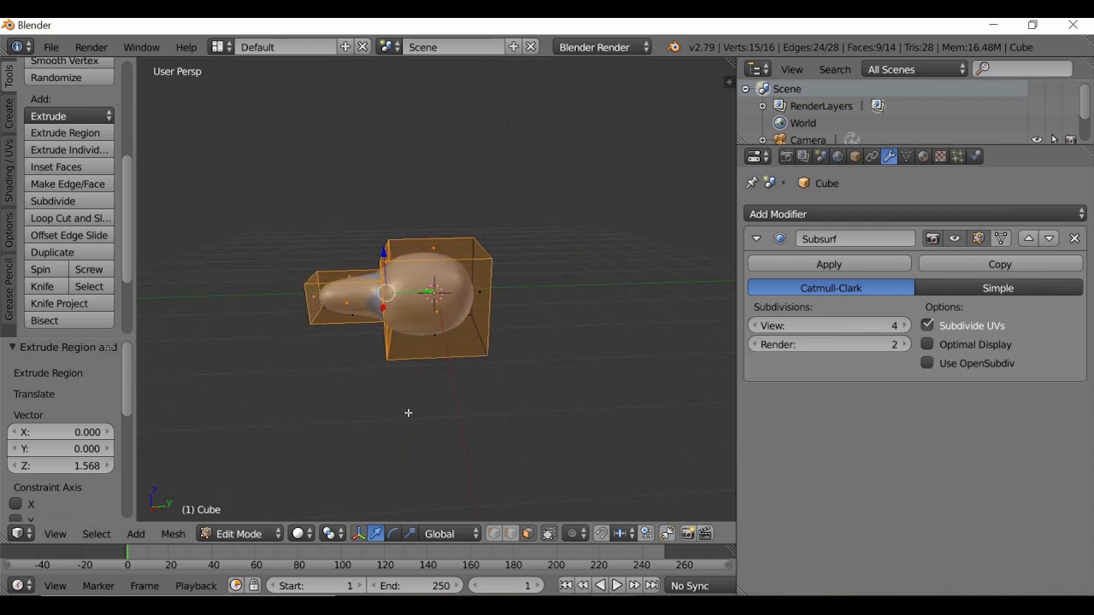
key("a")
key("KP_4")
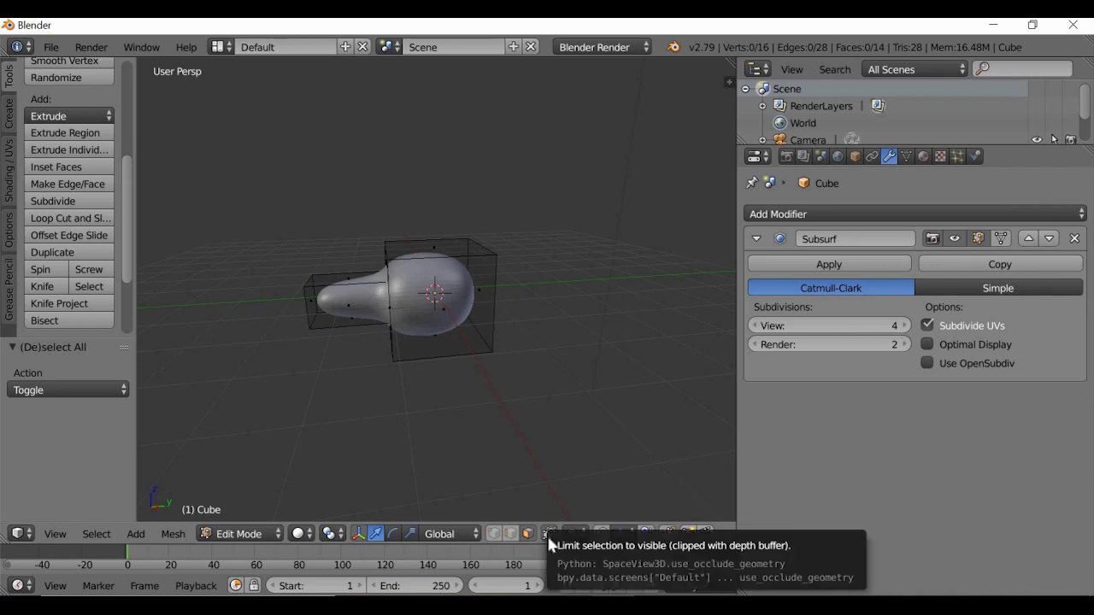
Step: Check the limit-selection-to-visible option and select all faces of the extruded mesh, including the hidden ones
scroll(421, 433, "up", 4)
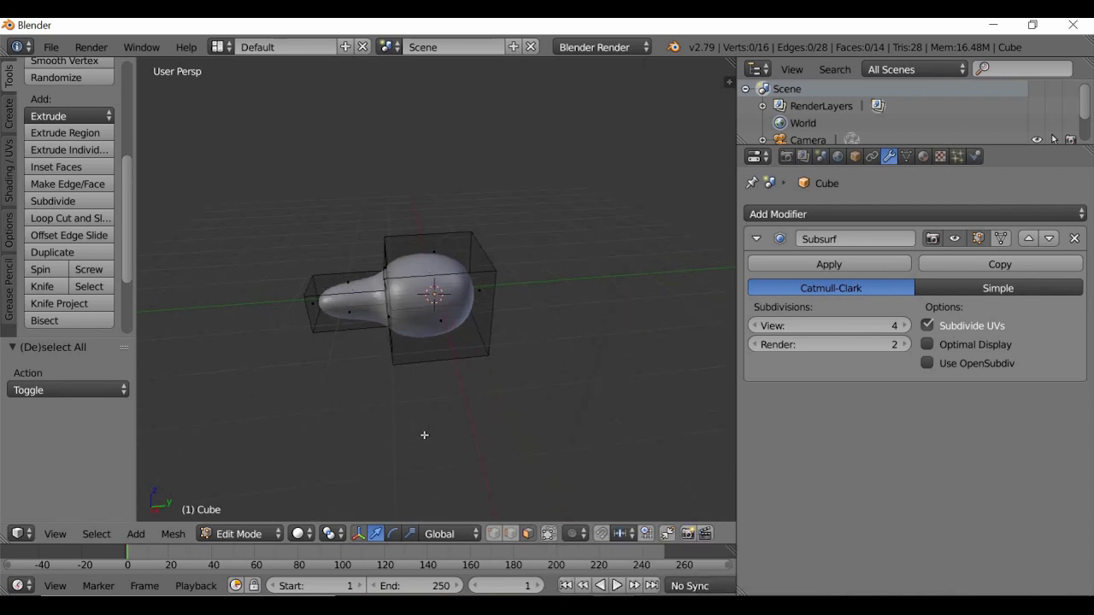
middle_click_drag(405, 394, 400, 385)
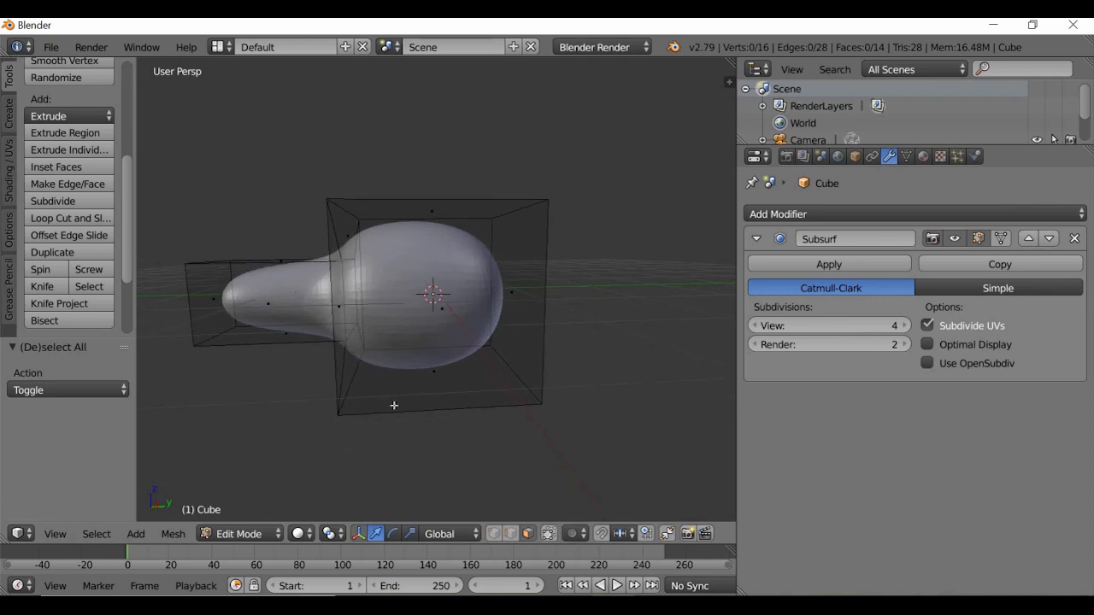
scroll(440, 447, "down", 1)
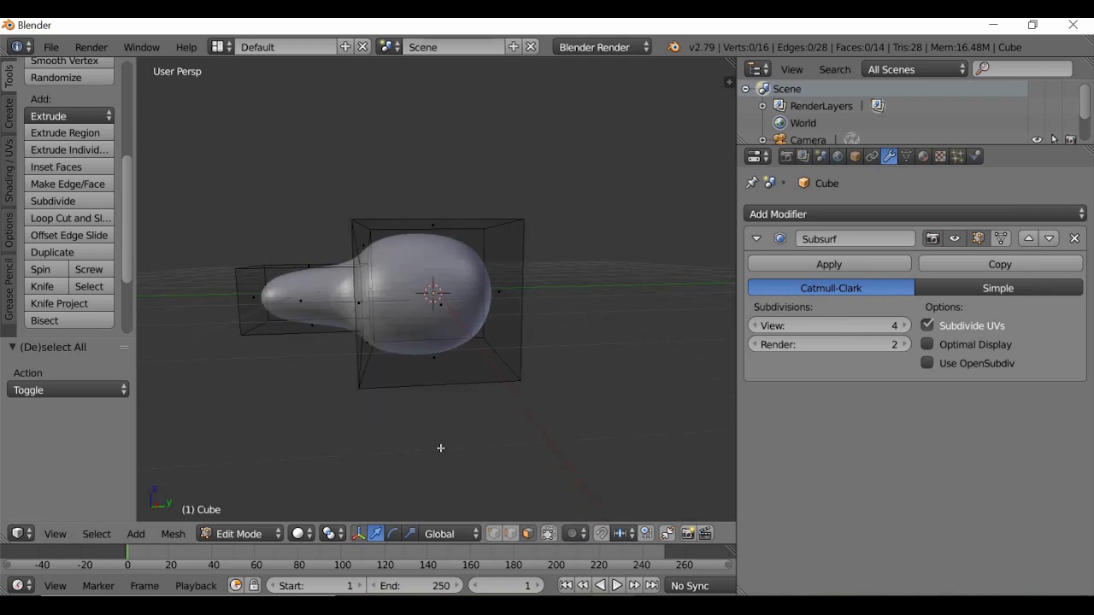
left_click(549, 534)
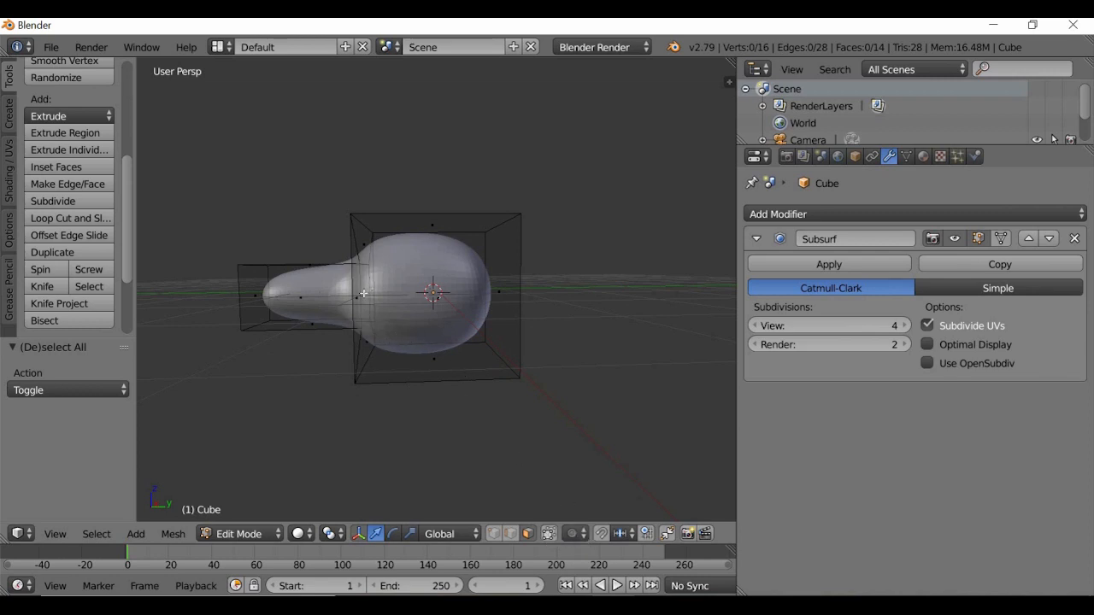
left_click(551, 536)
left_click(550, 536)
key("ctrl+b")
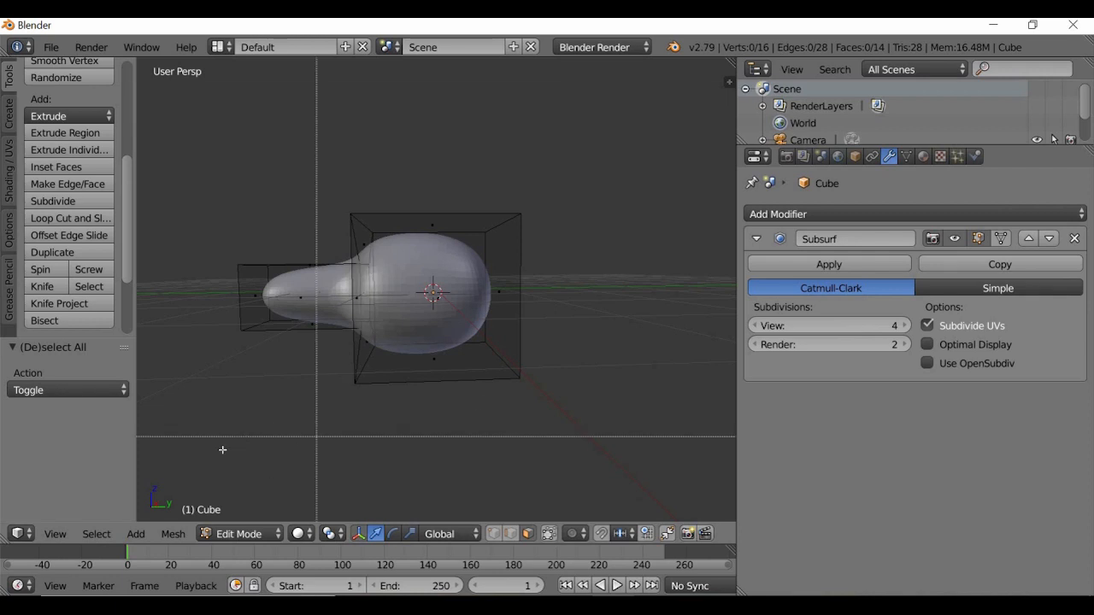
left_click_drag(212, 451, 601, 155)
key("a")
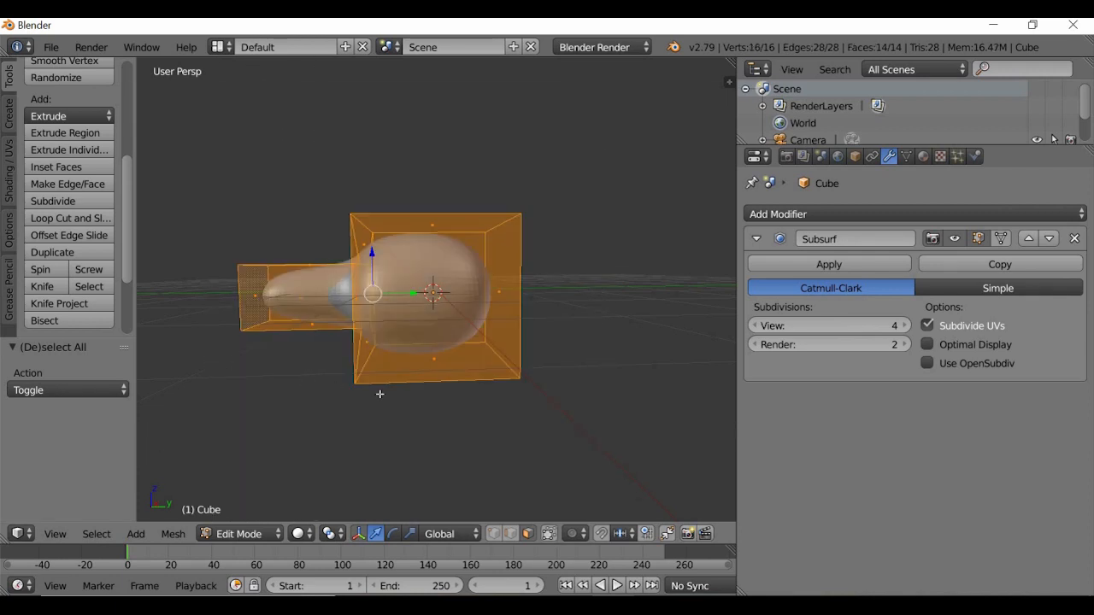
Step: Move the whole selected mesh about 2.585 along the Y axis, away from the object's origin, in Edit Mode
middle_click_drag(379, 393, 336, 389)
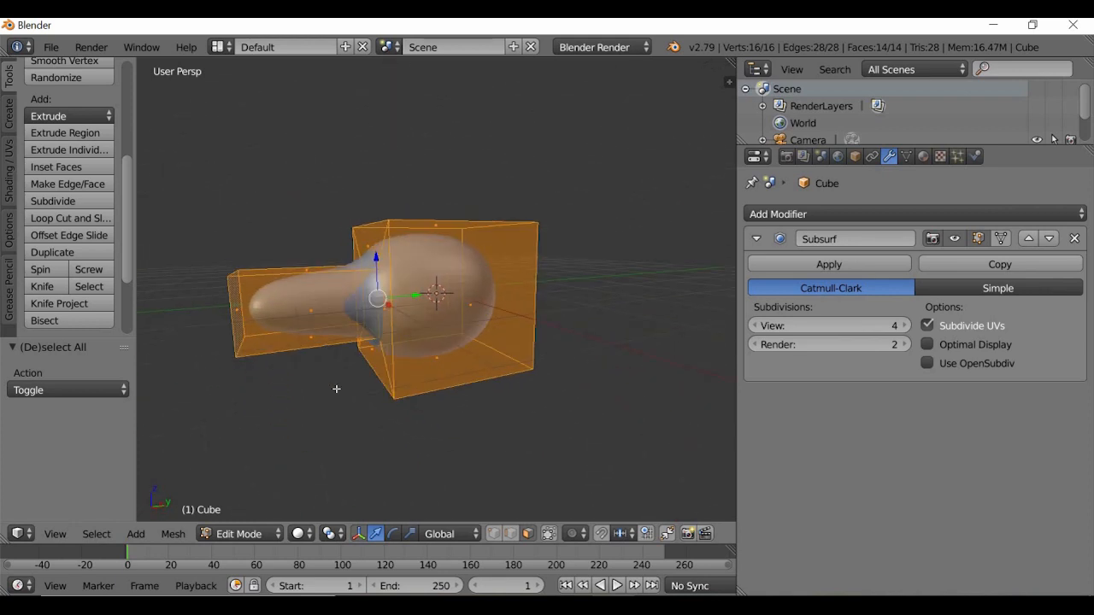
middle_click_drag(544, 351, 476, 402)
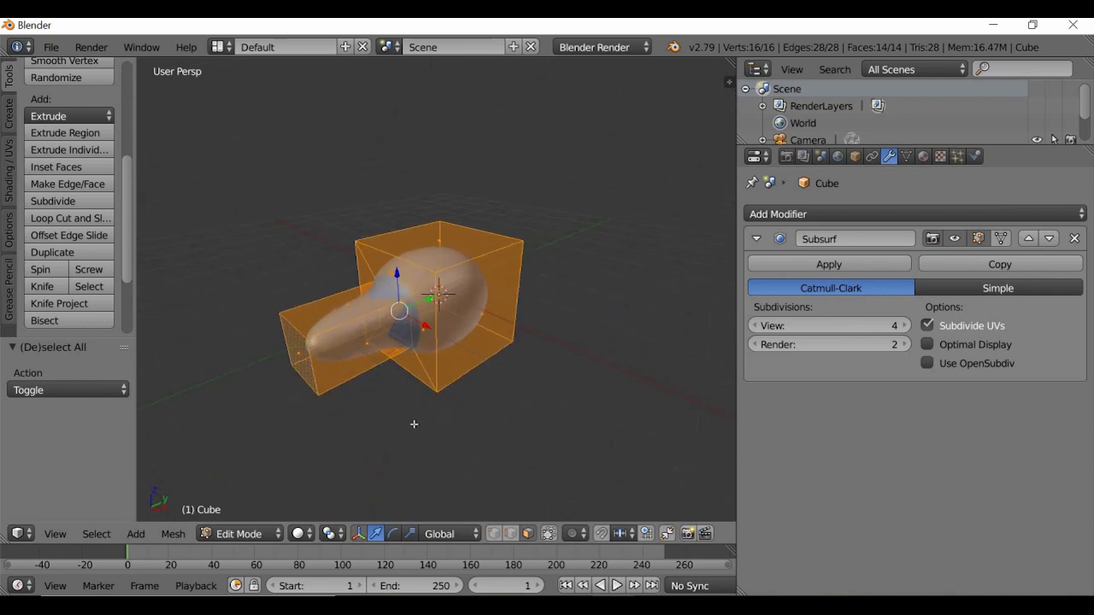
middle_click_drag(414, 424, 436, 299)
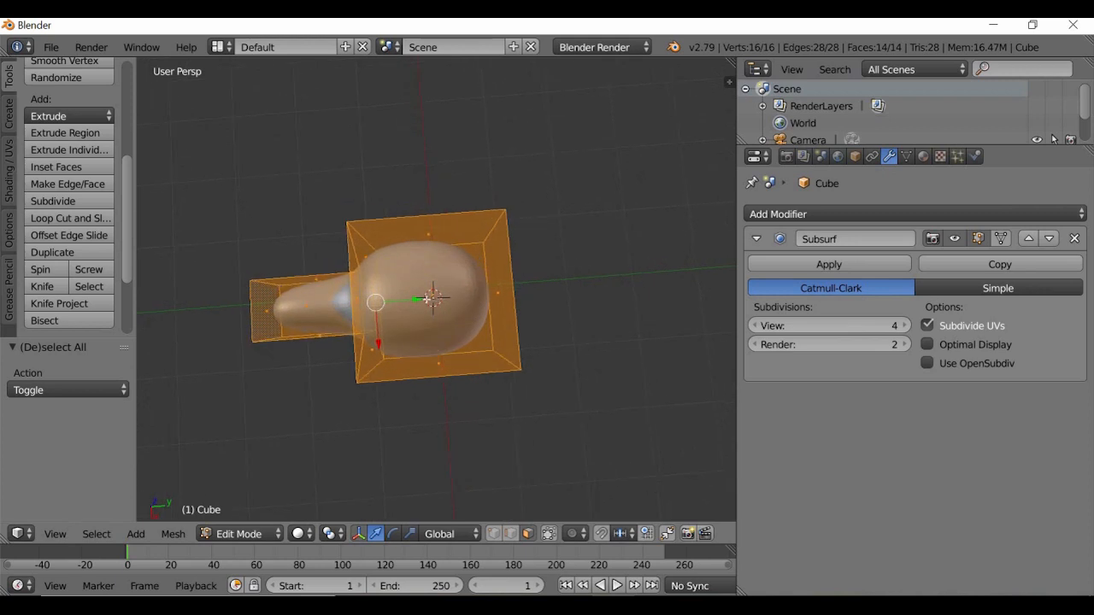
middle_click_drag(393, 342, 408, 294)
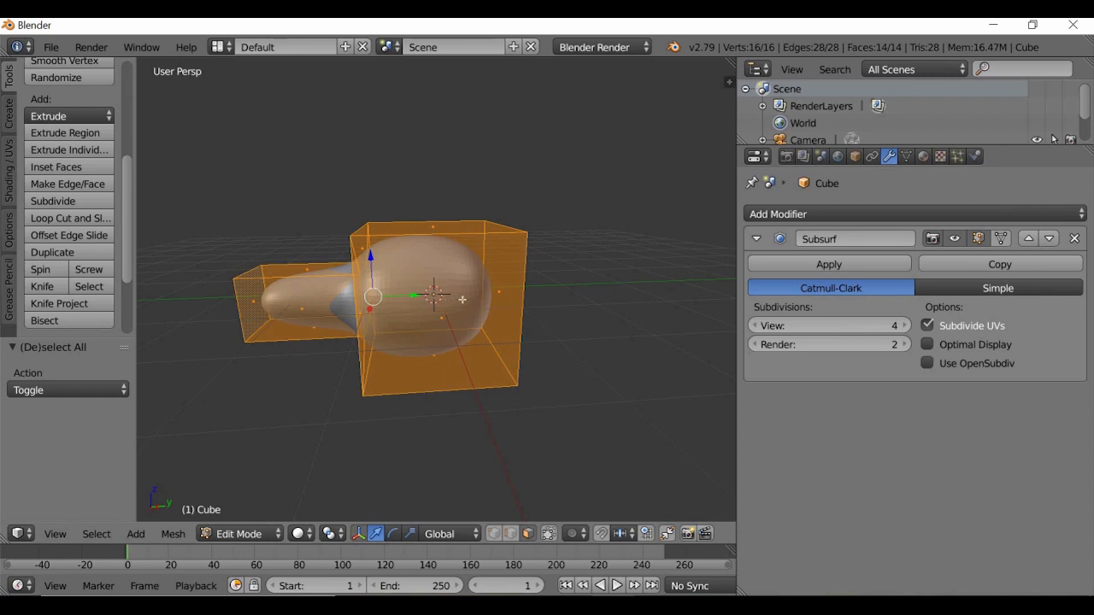
key("g")
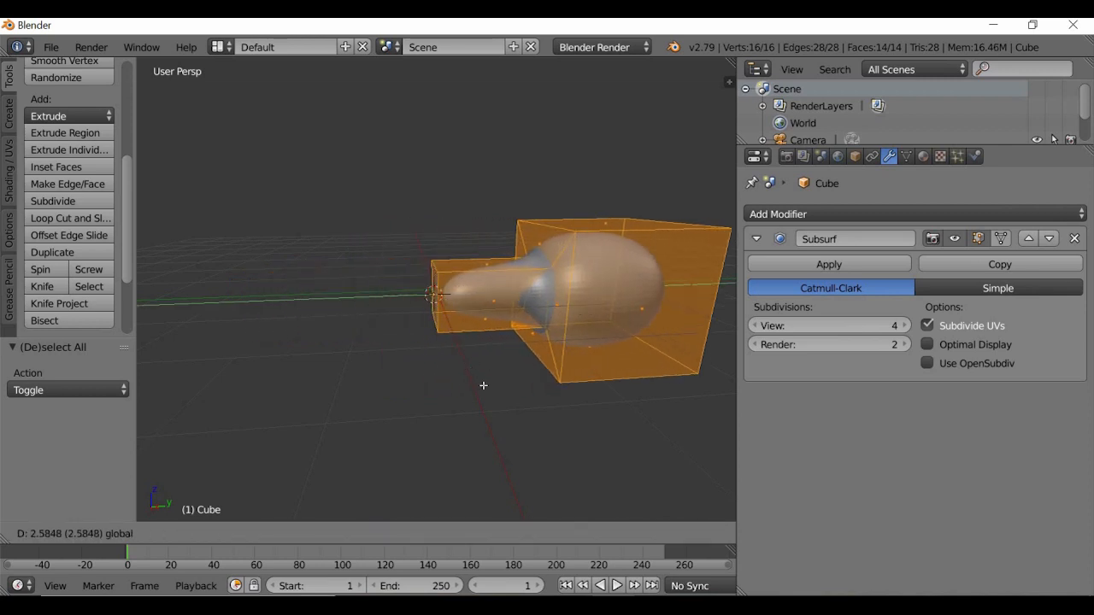
left_click(483, 385)
middle_click_drag(483, 385, 495, 409)
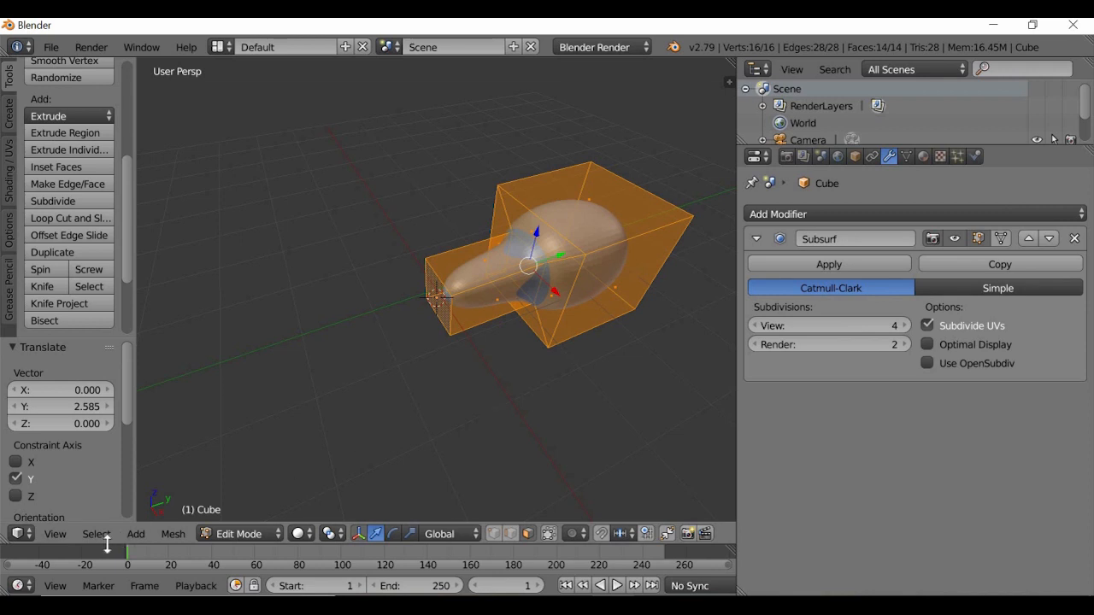
Step: Deselect the mesh, add a cube with radius 1 at the 3D cursor within Edit Mode, and return to Object Mode
left_click(99, 534)
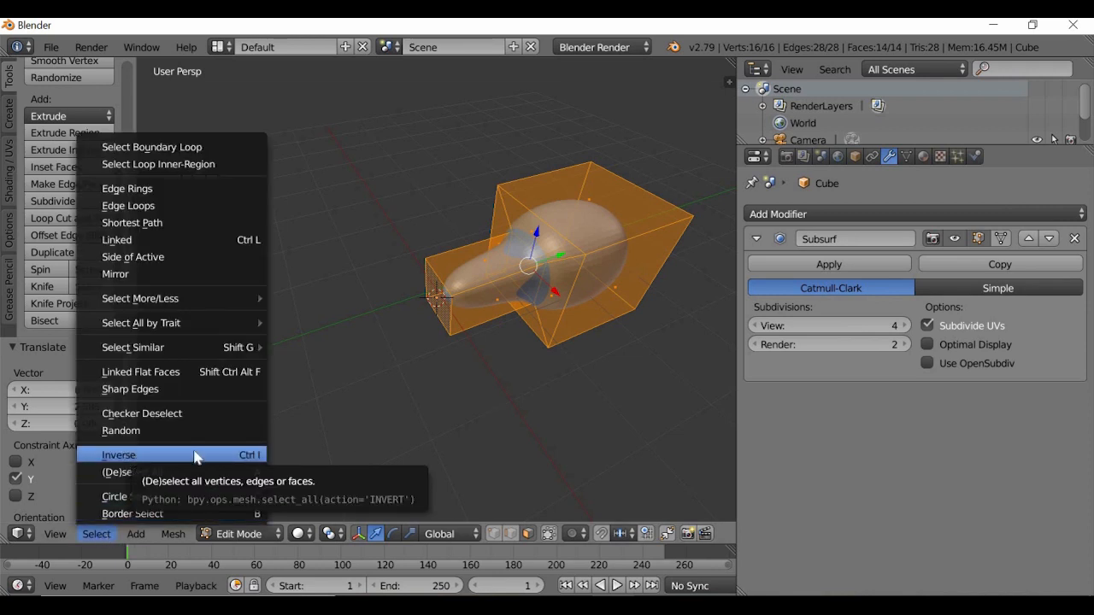
key("a")
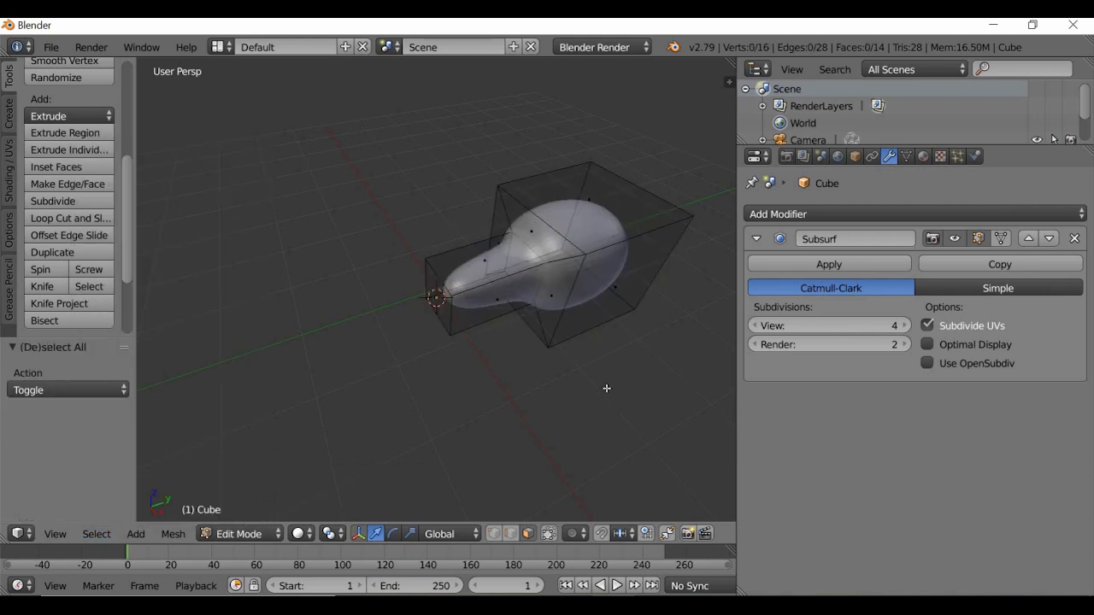
middle_click_drag(606, 388, 577, 394)
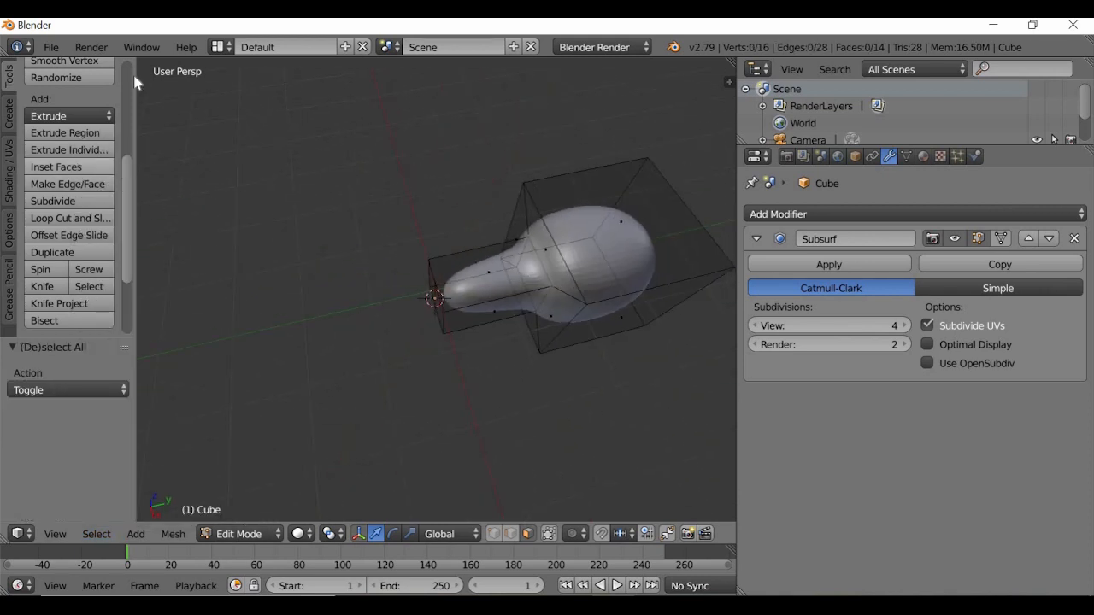
scroll(34, 93, "up", 6)
left_click(9, 112)
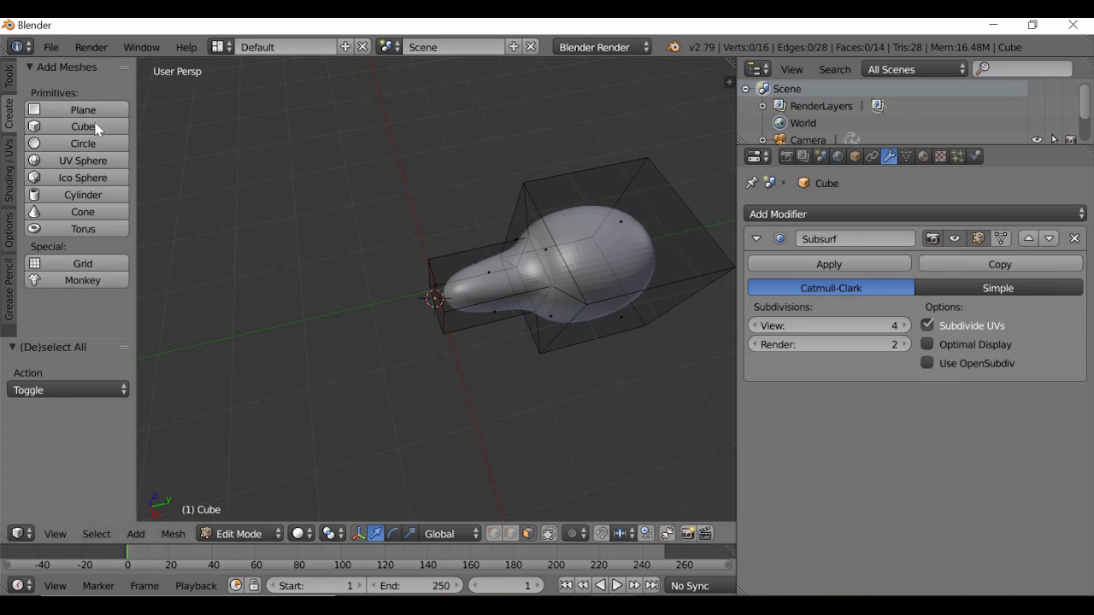
left_click(77, 127)
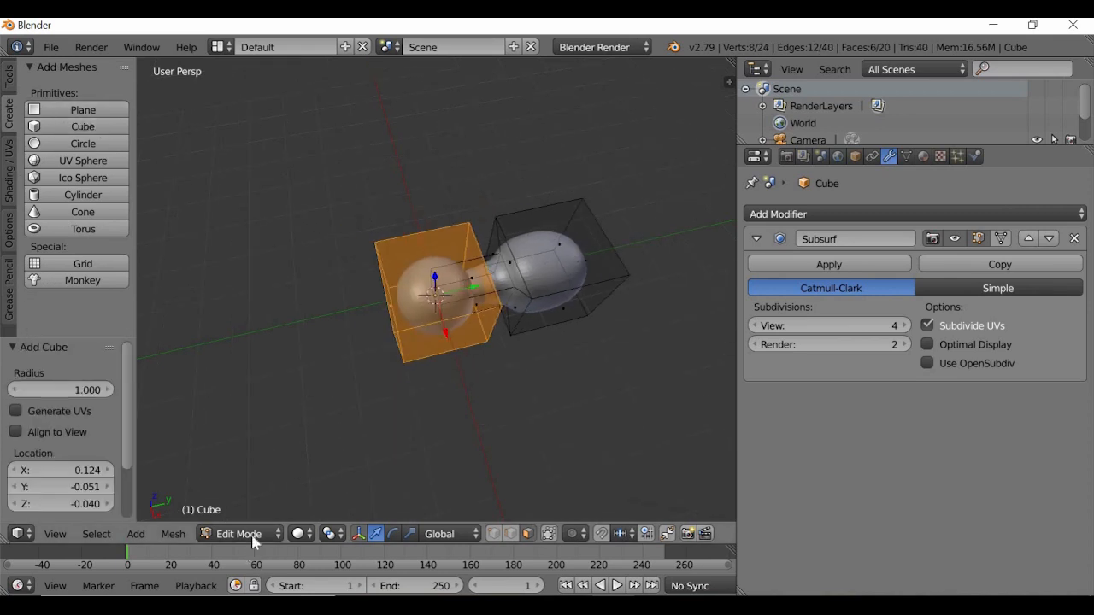
left_click(226, 534)
key("Tab")
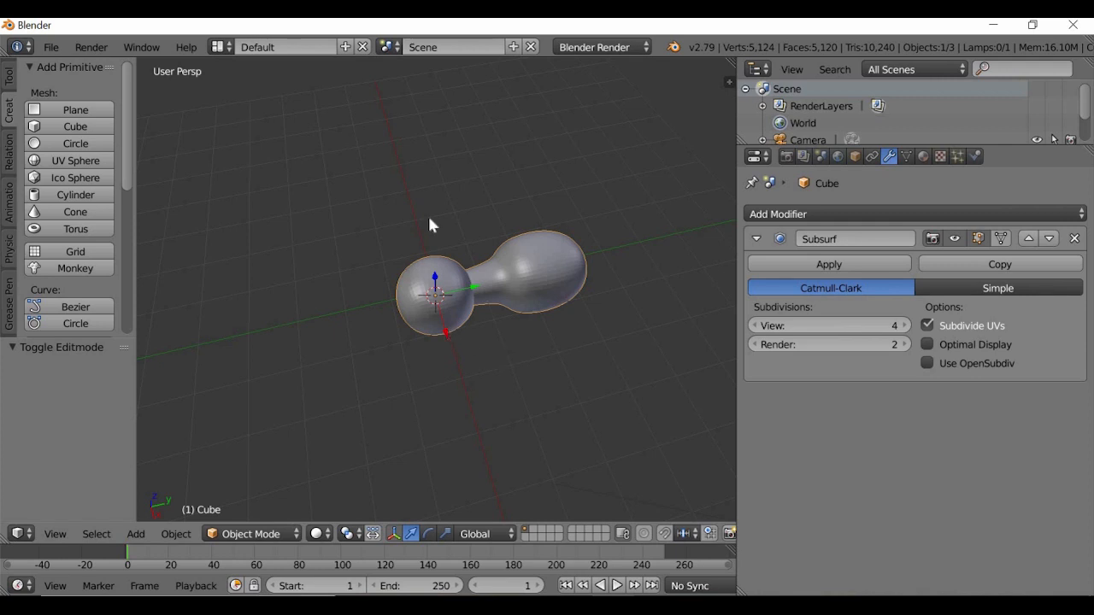
Step: Try to move the combined object along its X axis, cancel that, and undo the whole Edit Mode session
left_click_drag(446, 331, 423, 192)
right_click(423, 192)
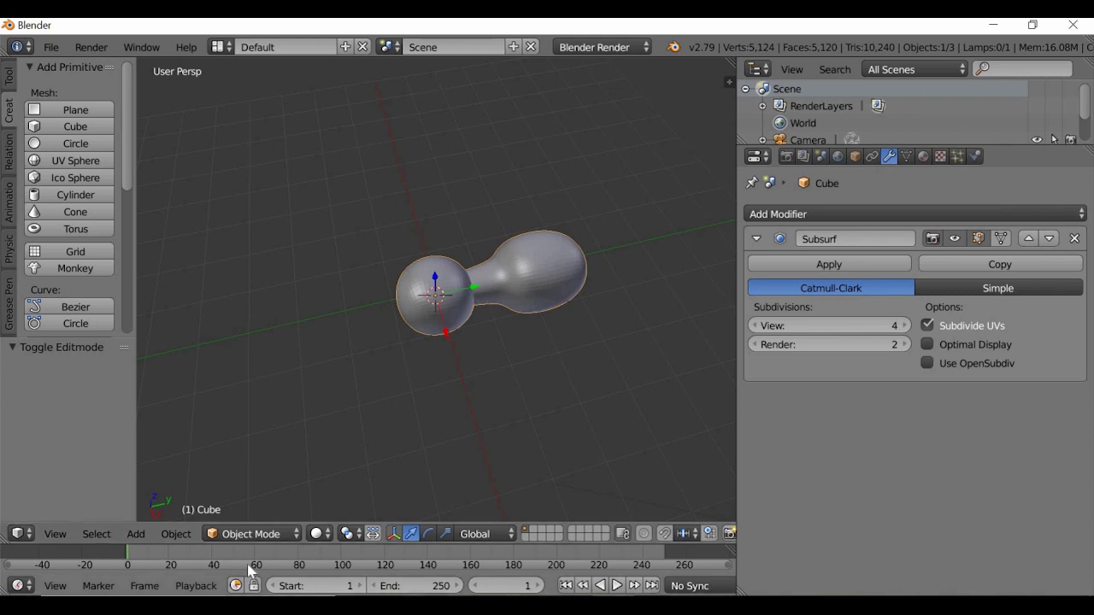
key("ctrl+z")
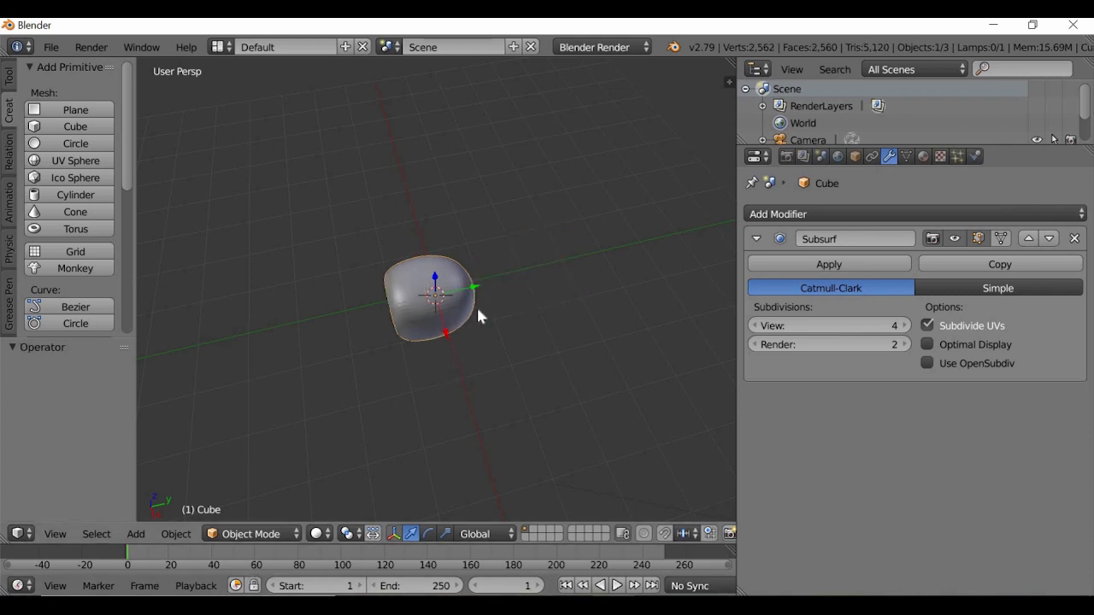
Step: Move the restored cube in Object Mode about 2.39 along Y, followed by a correction of about -0.479 along Y
middle_click_drag(440, 378, 476, 304)
left_click_drag(469, 287, 551, 256)
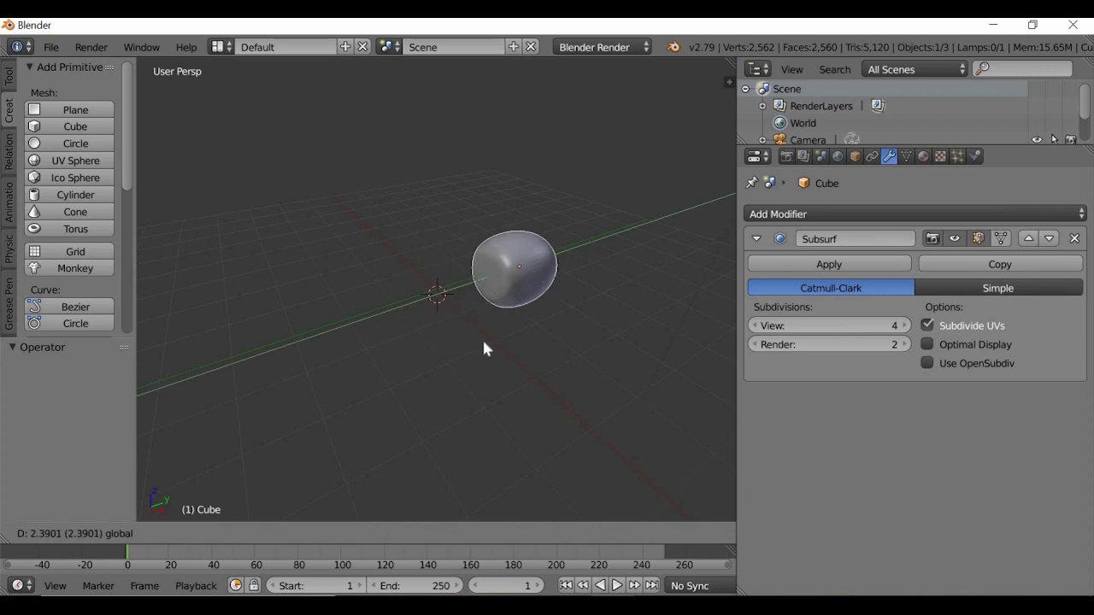
left_click(483, 344)
scroll(483, 345, "up", 2)
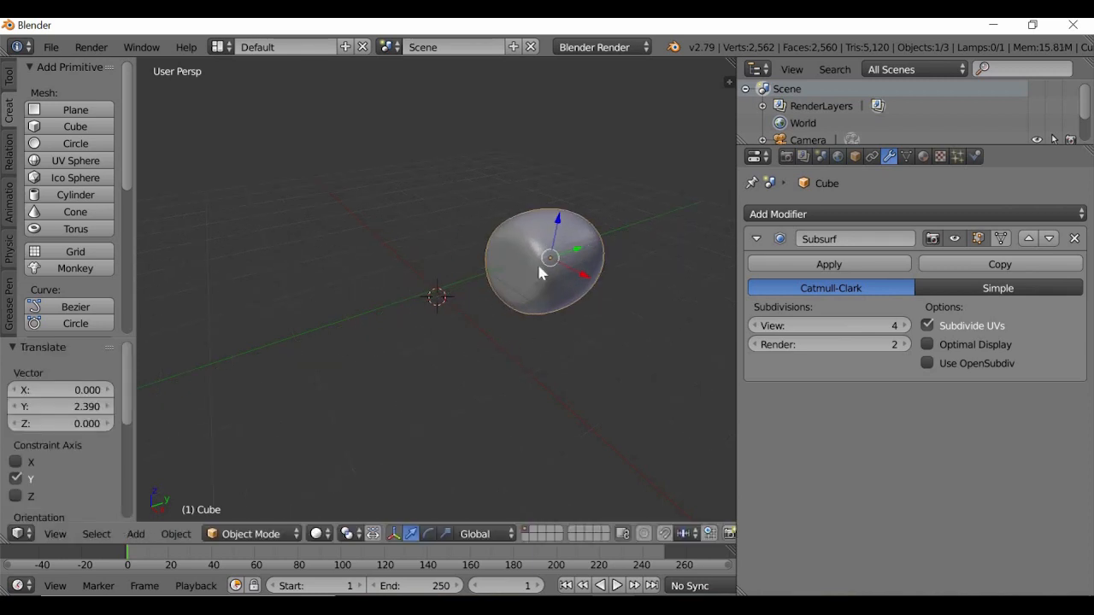
left_click_drag(578, 249, 557, 253)
middle_click_drag(494, 360, 403, 399)
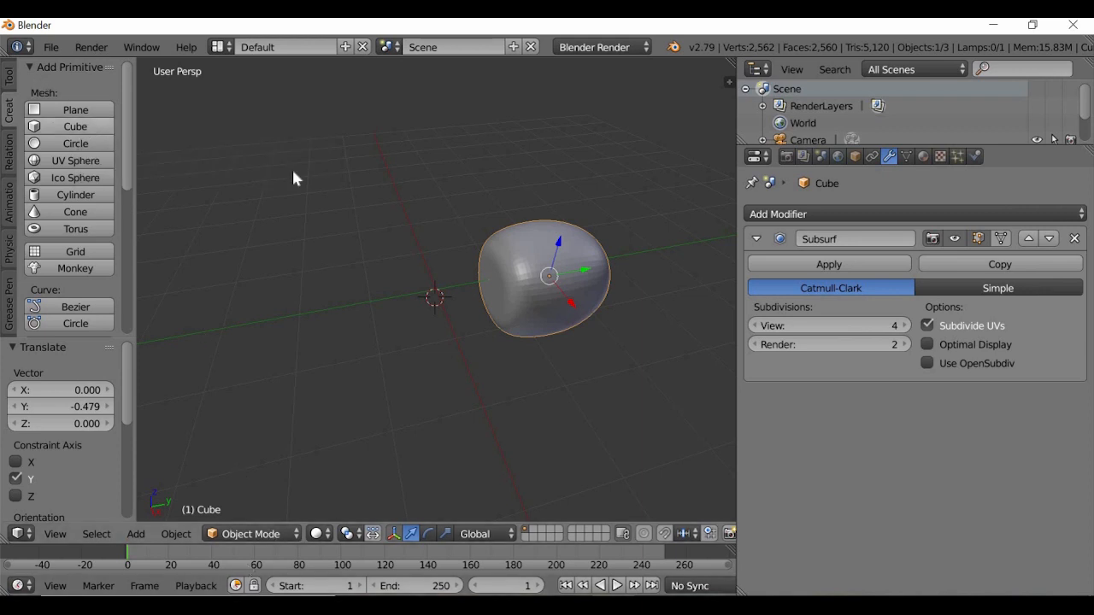
Step: Add a separate cube with radius 1 in Object Mode and move it about -5.37 along X and 2.056 along Y
key("g")
key("x")
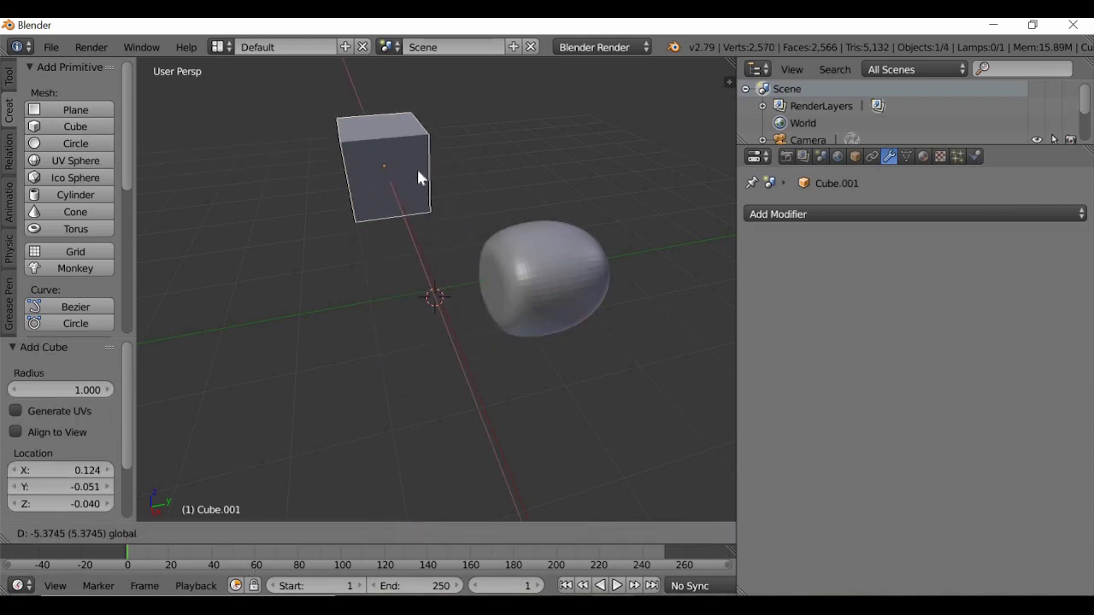
left_click(418, 171)
key("g")
key("y")
left_click(470, 178)
scroll(469, 154, "up", 2)
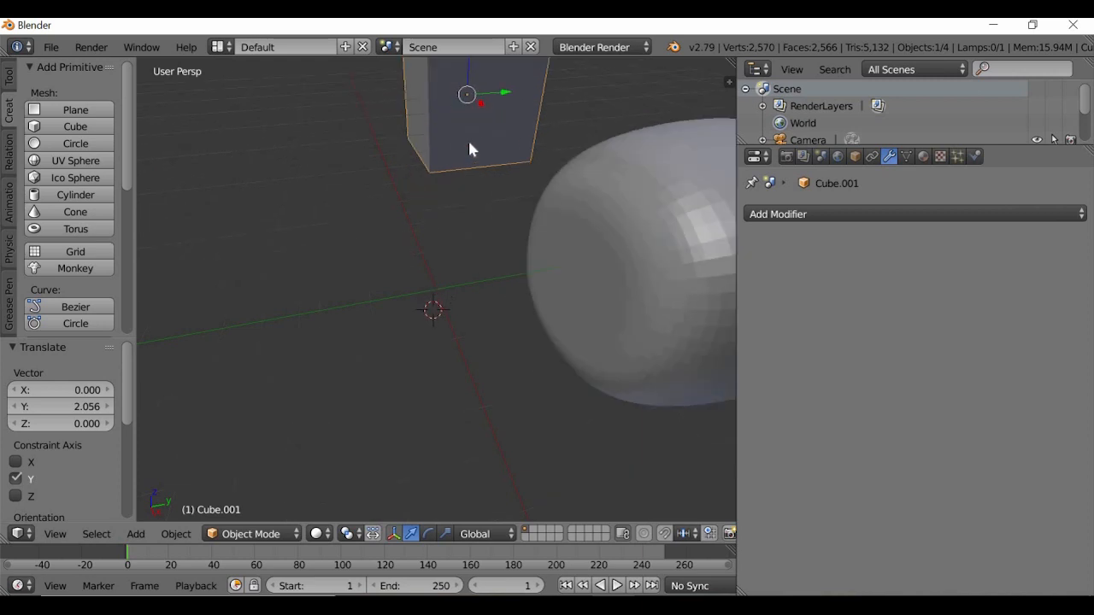
scroll(451, 231, "down", 2)
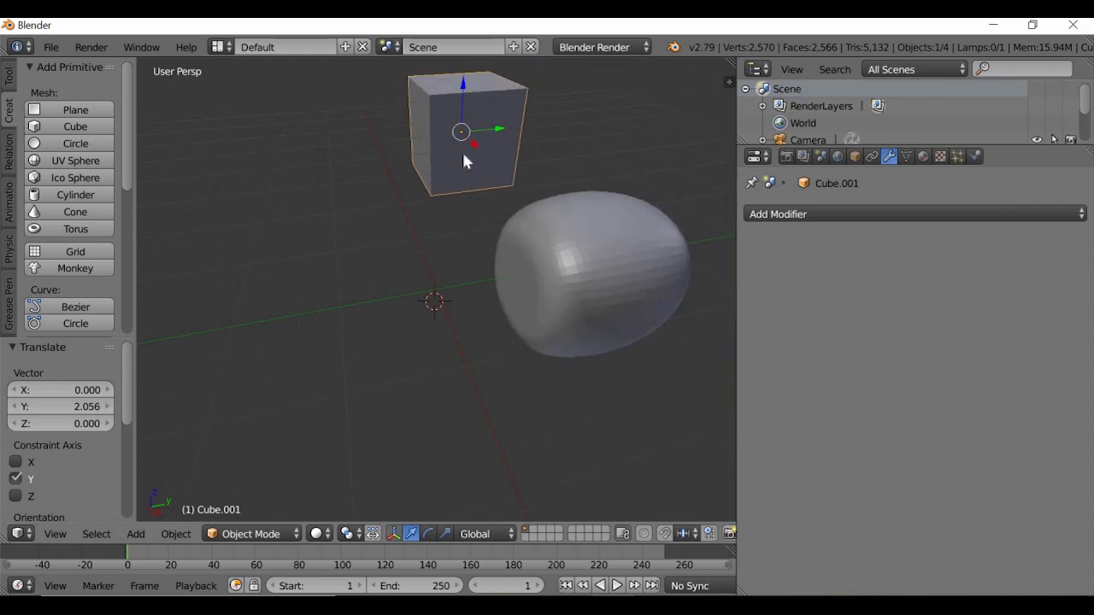
Step: Activate the rotation manipulator, select the new plain cube, and try rotating it about the Z axis around its own origin
key("a")
middle_click_drag(419, 213, 422, 171)
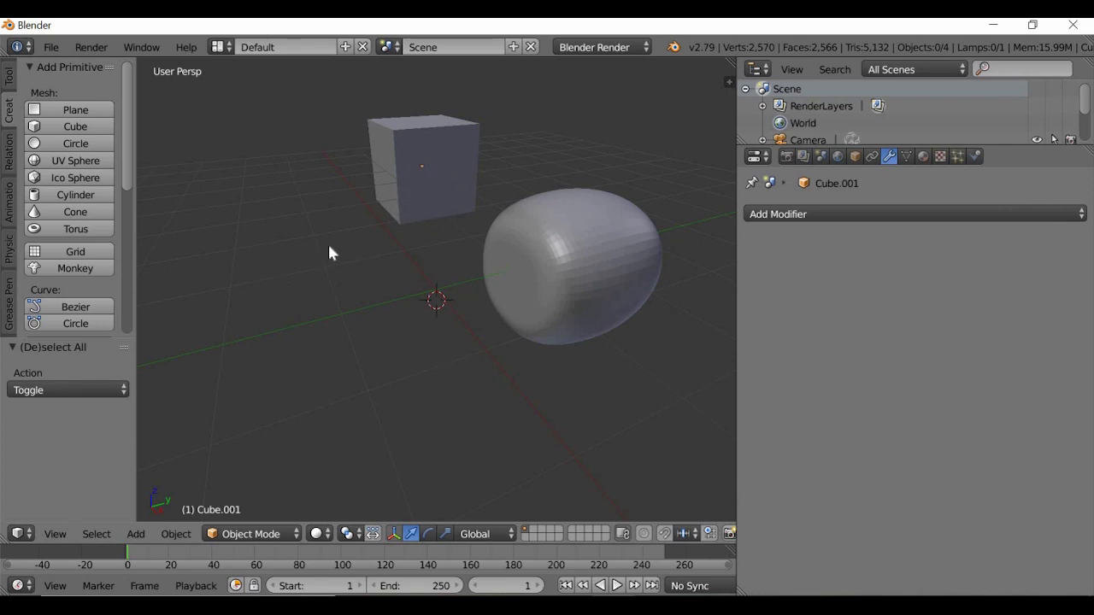
left_click(428, 533)
right_click(422, 171)
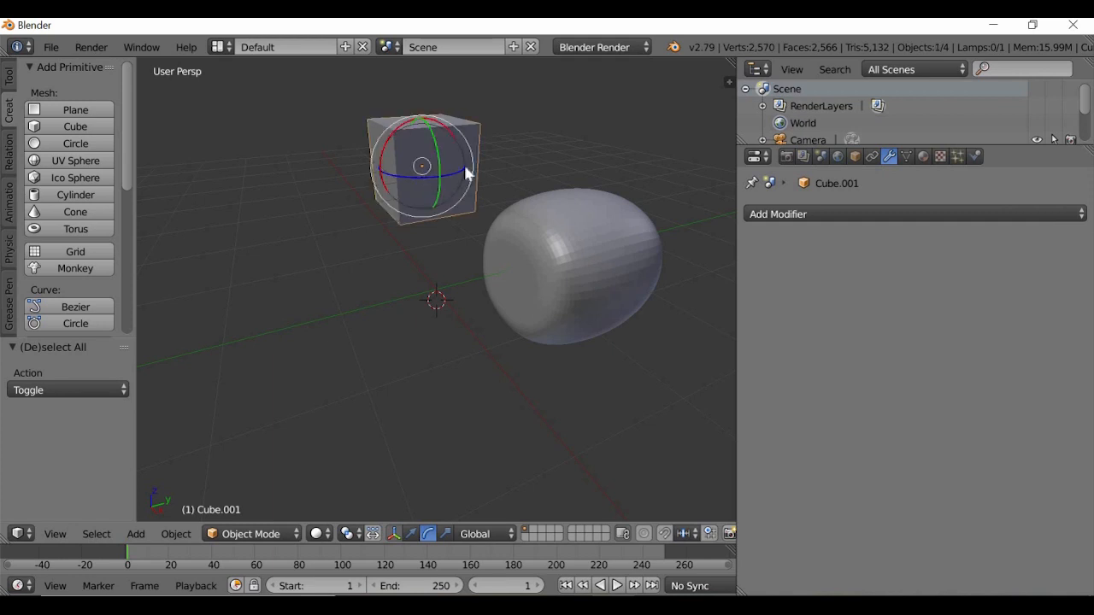
left_click_drag(469, 173, 418, 179)
right_click(418, 179)
key("r")
key("z")
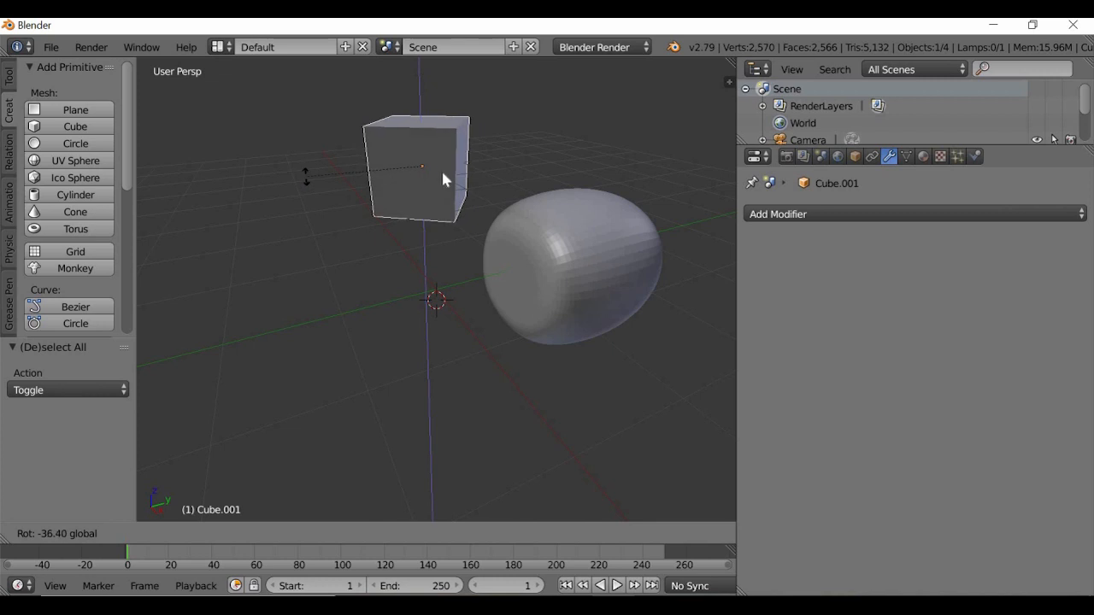
left_click(400, 168)
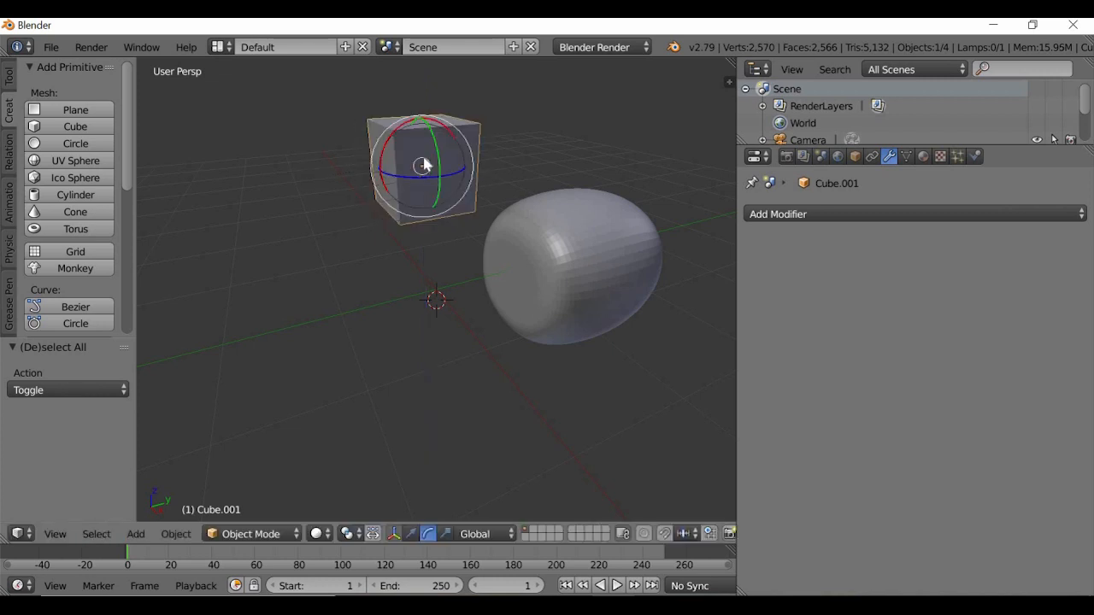
Step: Set the pivot point to 3D Cursor, place the cursor beside the plain cube, and try rotating the cube about Z around it
left_click(352, 533)
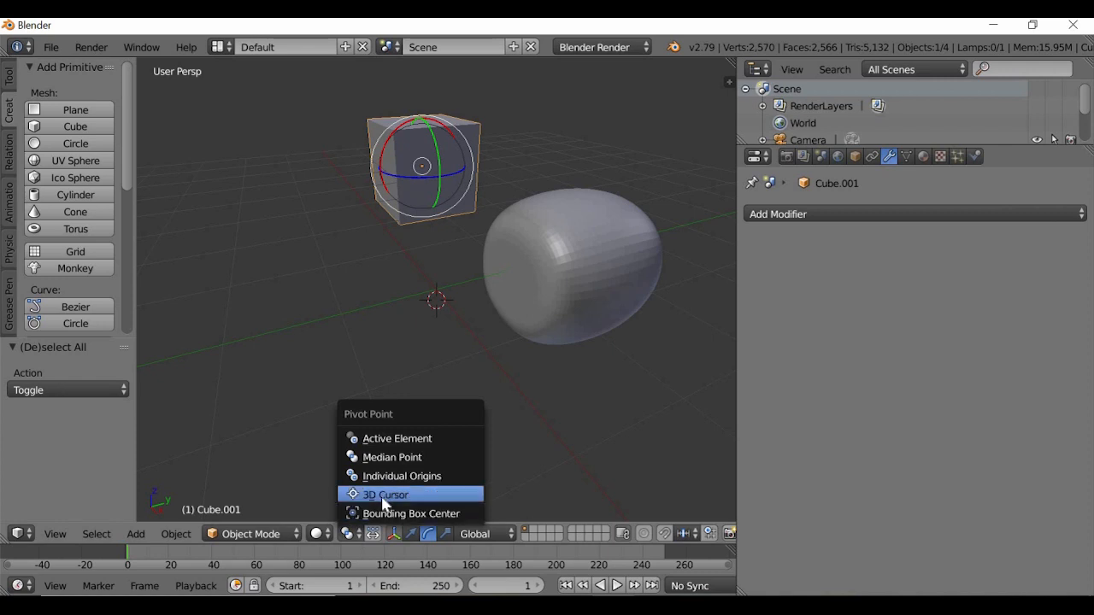
left_click(383, 495)
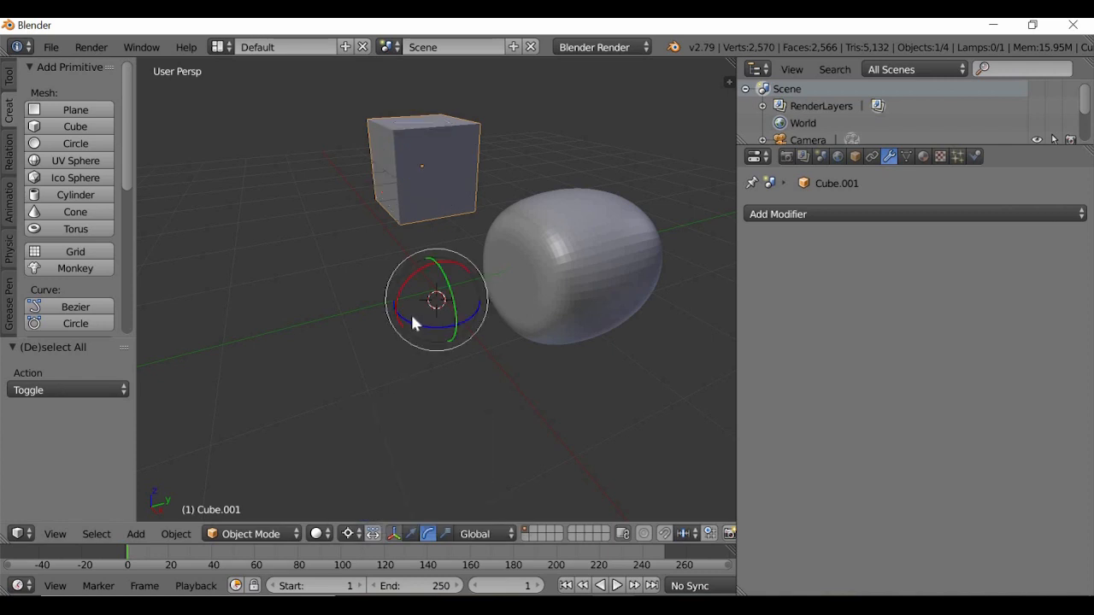
left_click(285, 214)
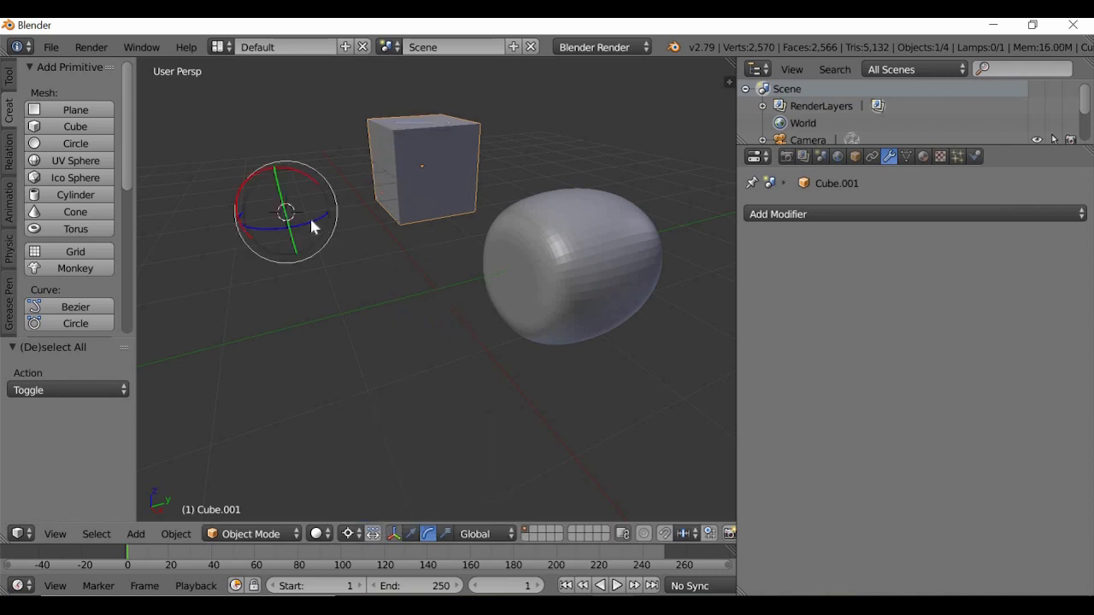
key("r")
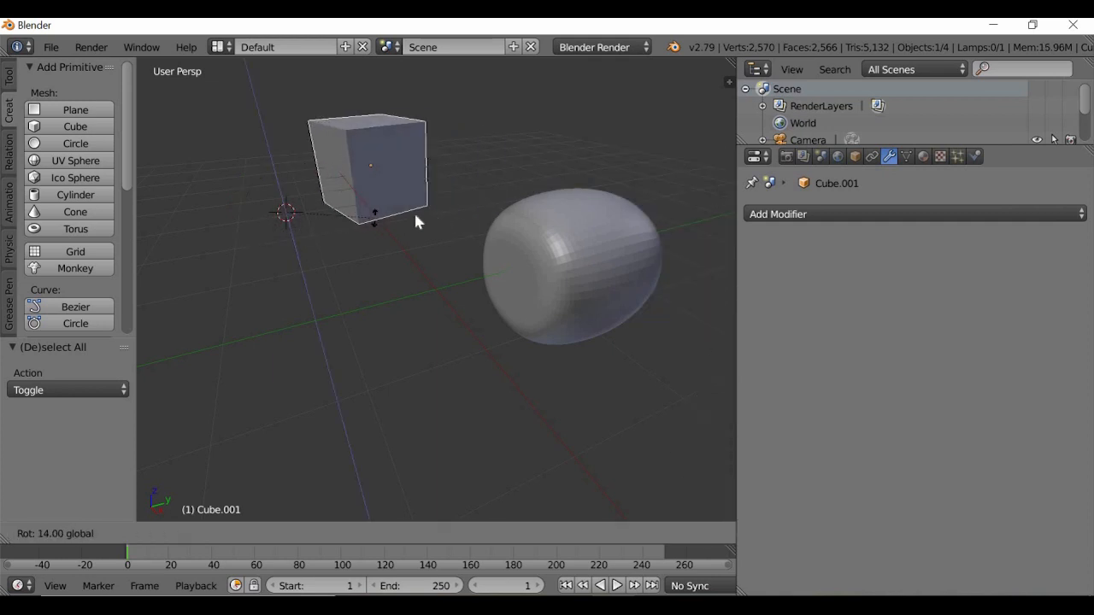
right_click(328, 266)
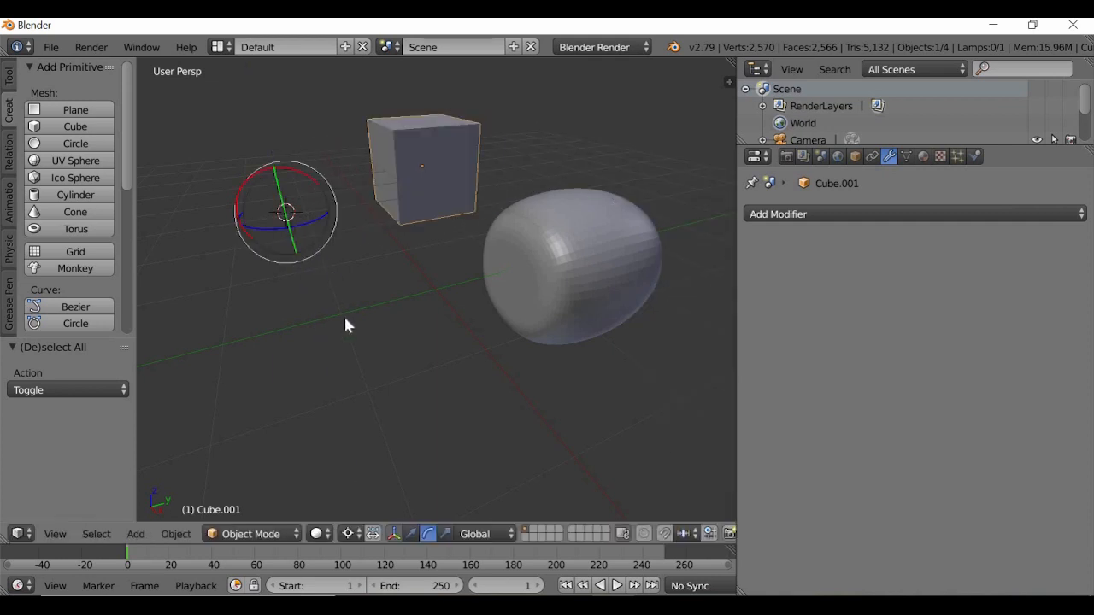
Step: Reposition the 3D cursor near the plain cube and try rotating the cube around the cursor, including about the Y axis
middle_click_drag(346, 325, 388, 196)
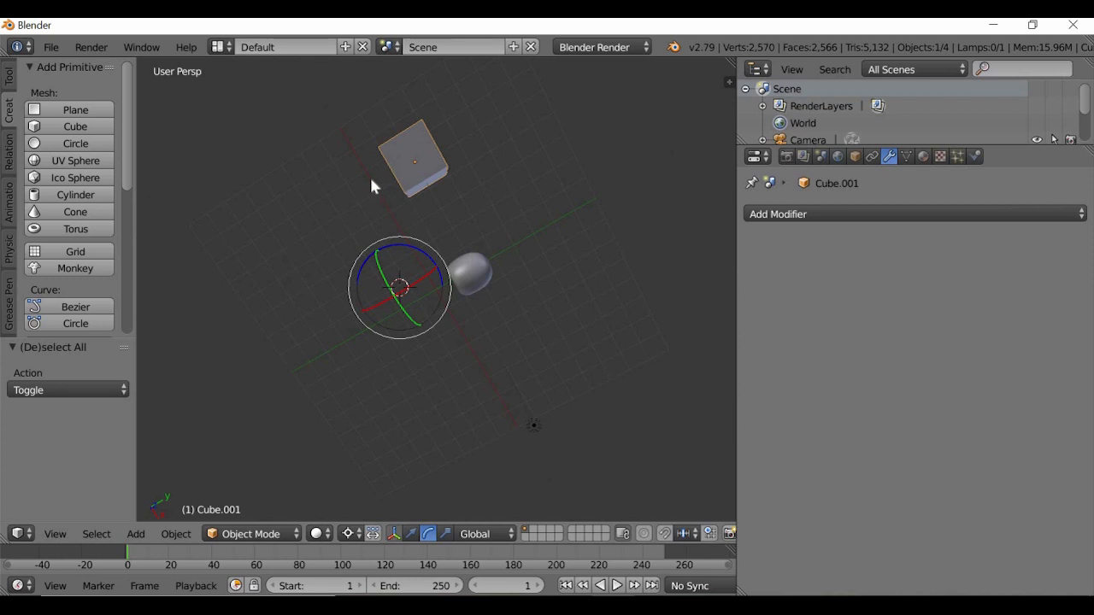
left_click(370, 180)
key("r")
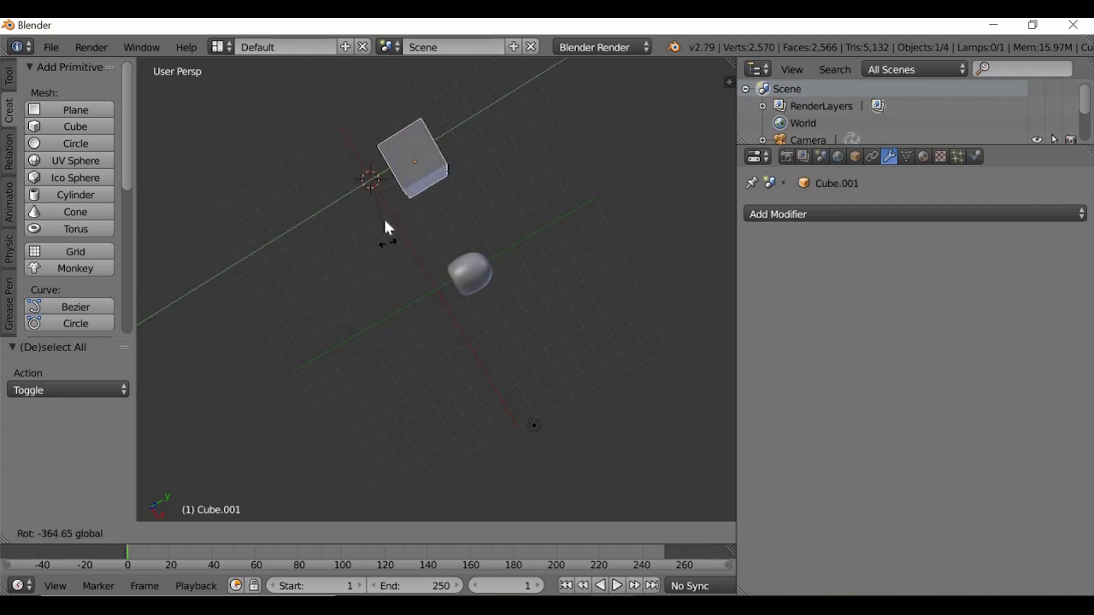
left_click(385, 227)
left_click(369, 277)
middle_click_drag(373, 248, 374, 312)
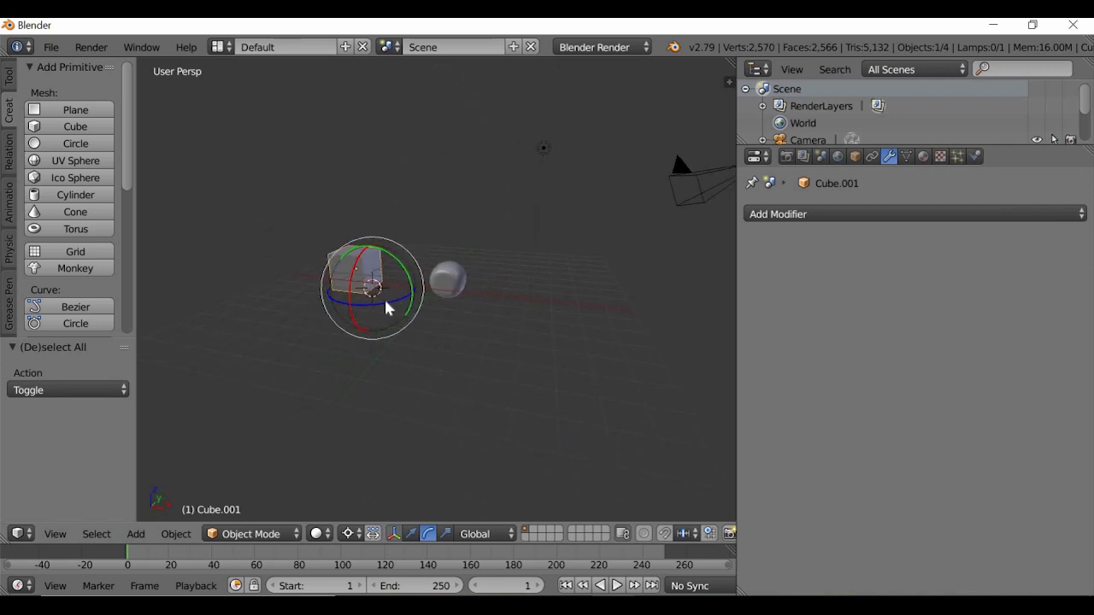
mouse_move(384, 296)
left_mouse_down()
mouse_move(493, 297)
mouse_move(336, 296)
mouse_move(388, 301)
mouse_move(376, 287)
left_mouse_up()
right_click(376, 287)
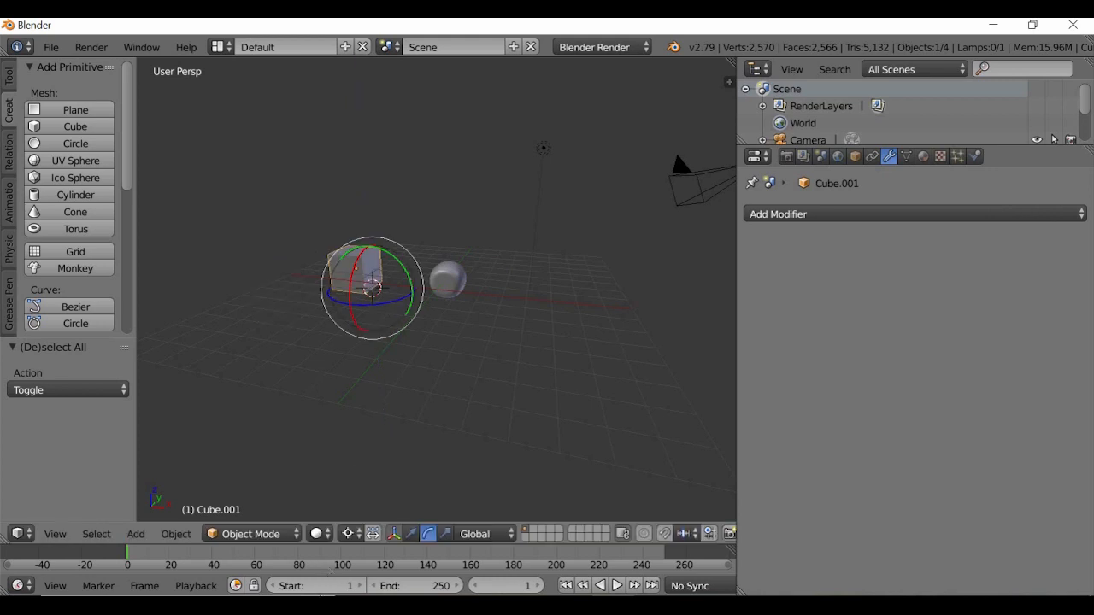
Step: Set the pivot point back to Median Point and try rotating the plain cube about the Z axis
left_click(348, 533)
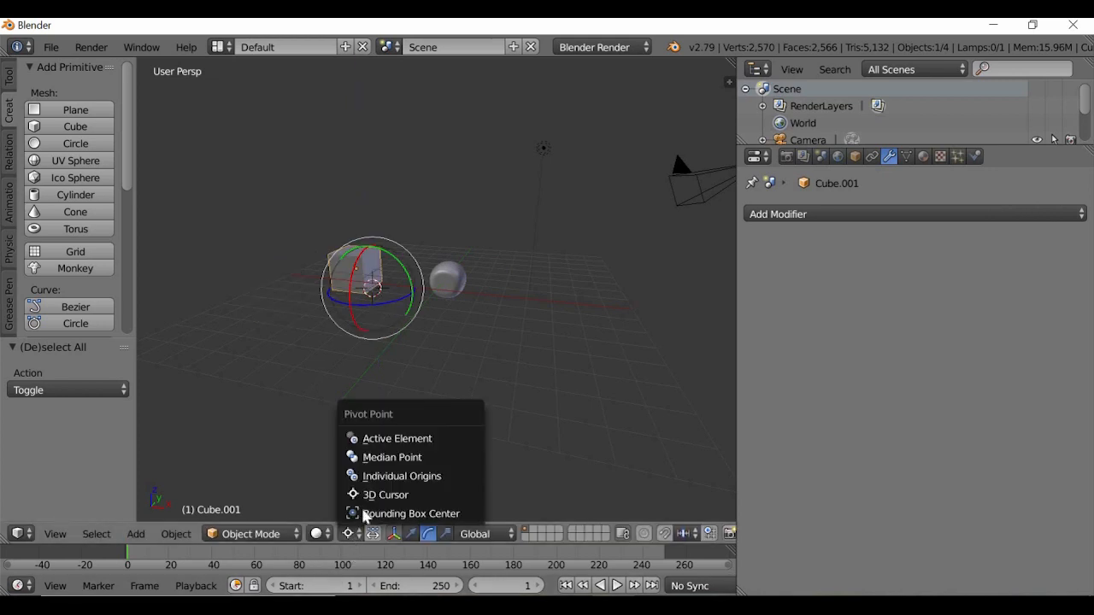
left_click(373, 455)
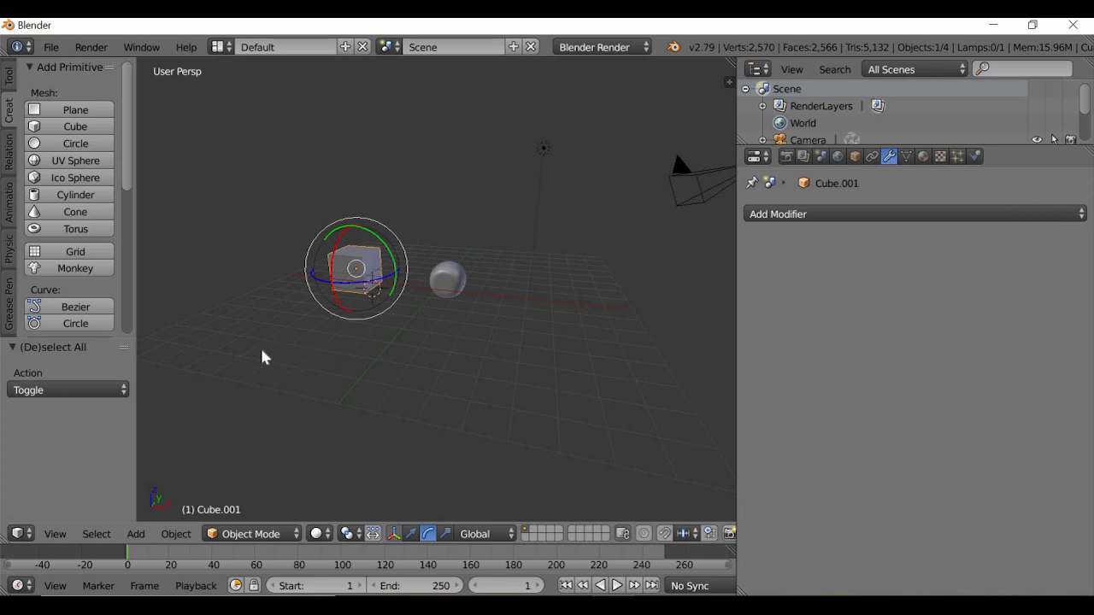
middle_click_drag(261, 350, 484, 304)
scroll(581, 267, "up", 4)
scroll(585, 255, "down", 3)
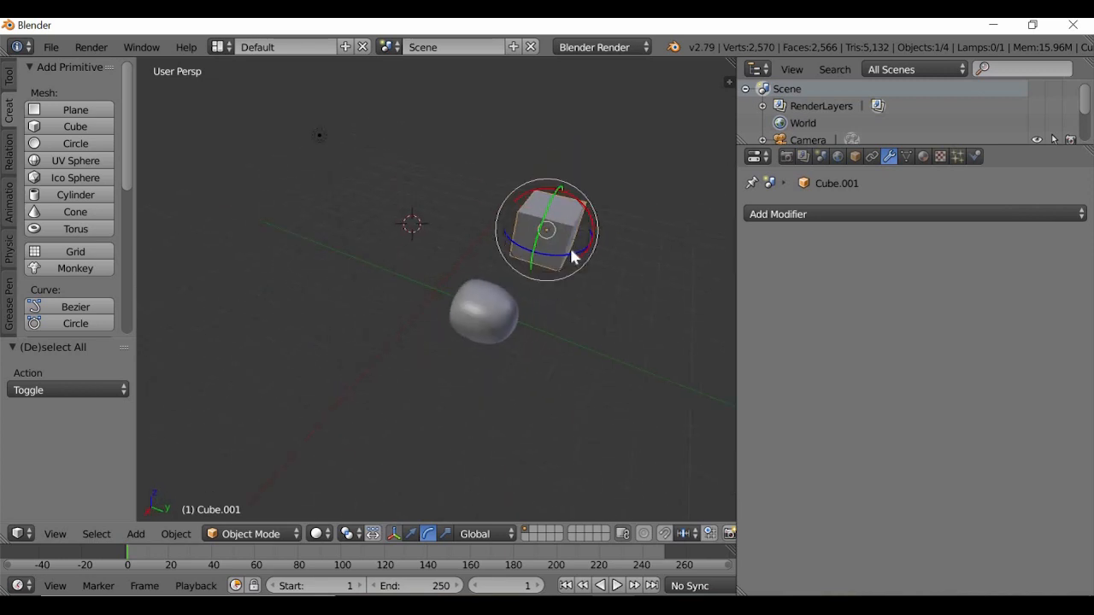
key("r")
key("z")
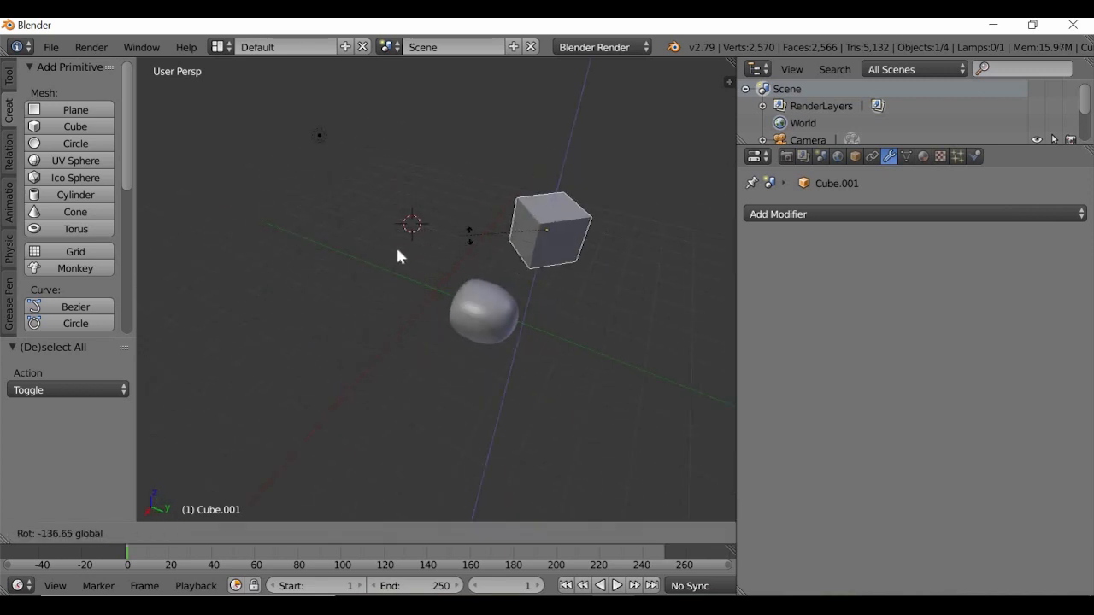
left_click(599, 264)
key("KP_Decimal")
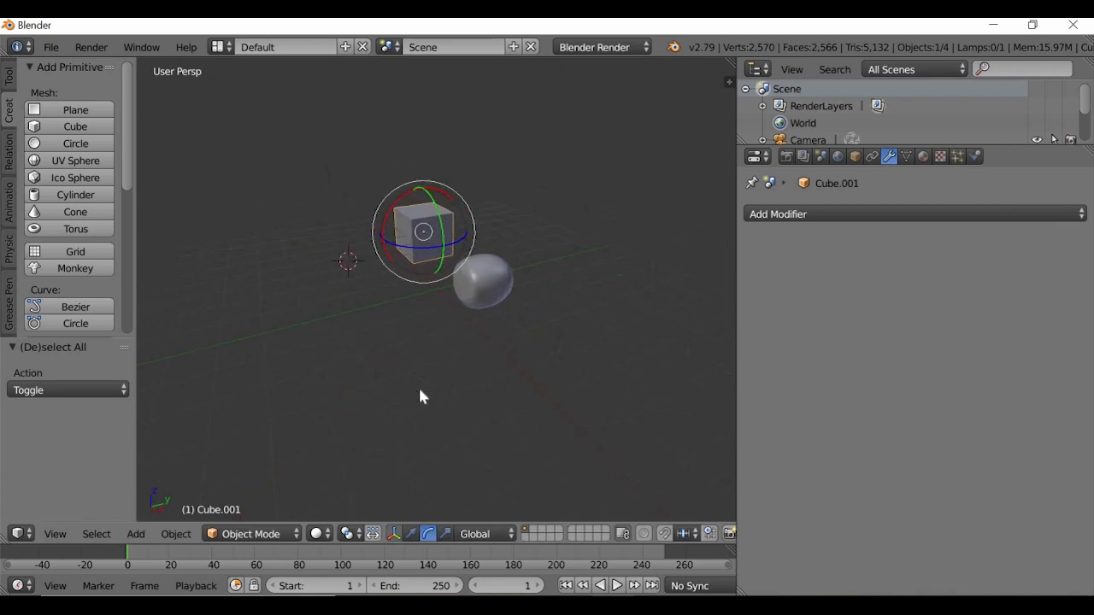
Step: Delete the plain cube, leaving the subdivided one in the scene
scroll(520, 141, "up", 3)
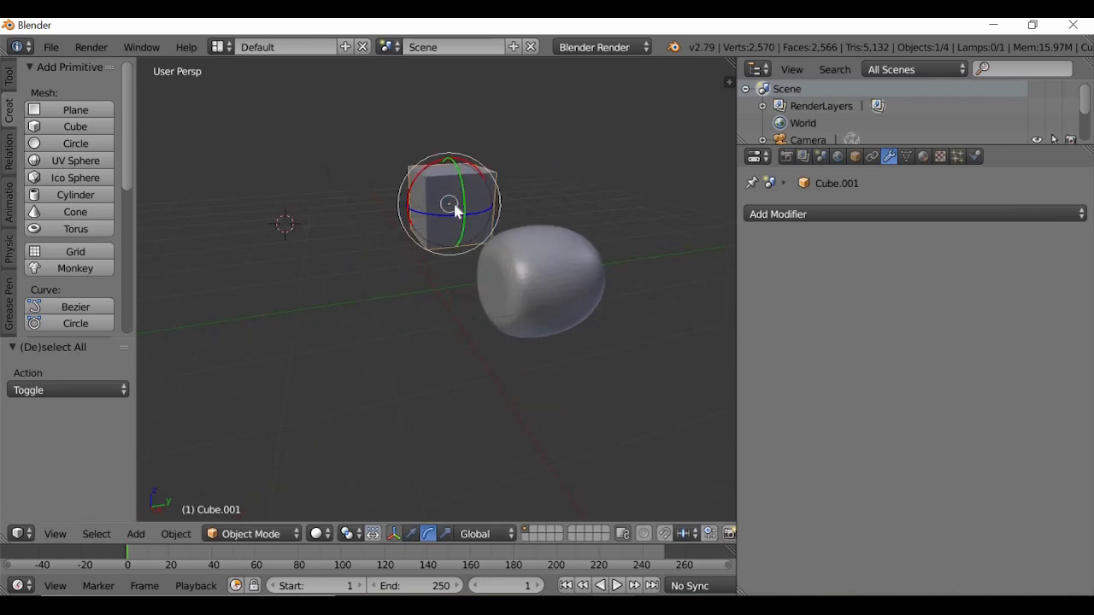
key("x")
left_click(433, 308)
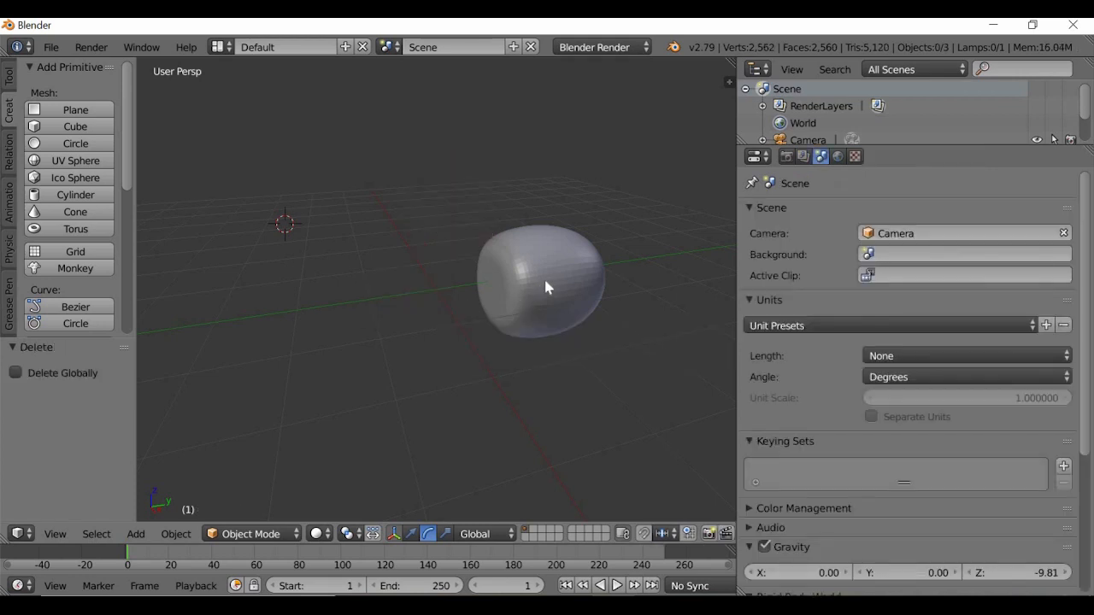
Step: Select the subdivided cube, enter Edit Mode, and box-select its whole mesh
right_click(545, 281)
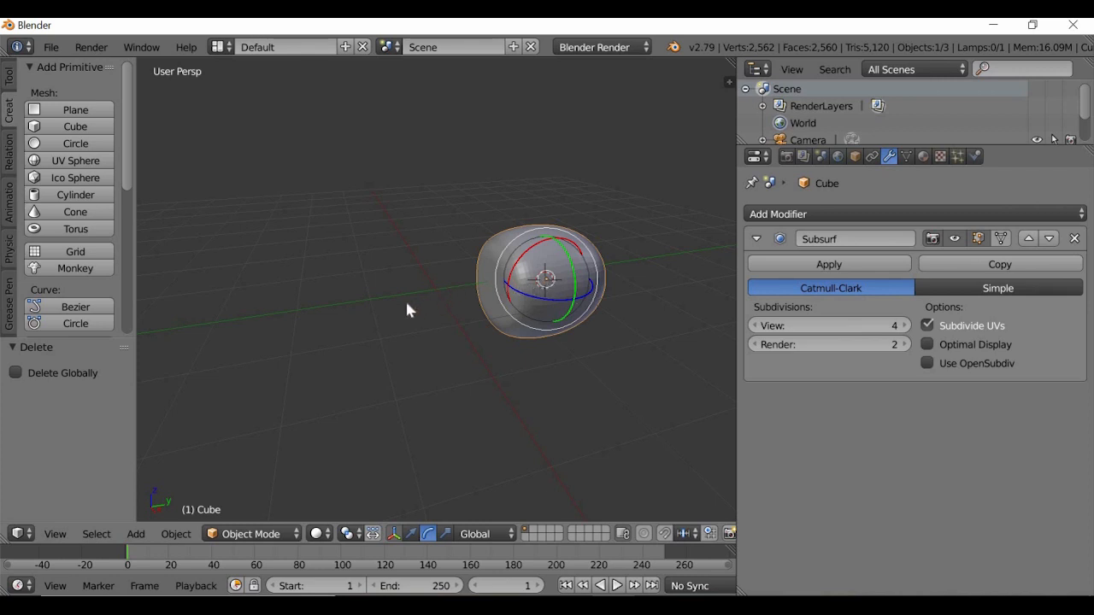
middle_click_drag(496, 391, 431, 376)
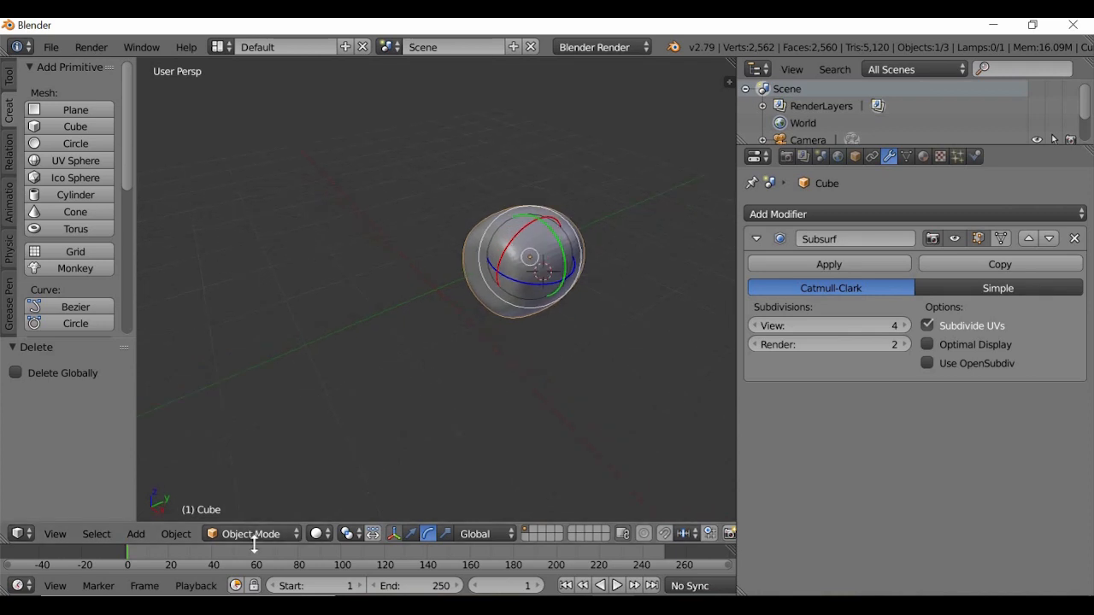
left_click(252, 534)
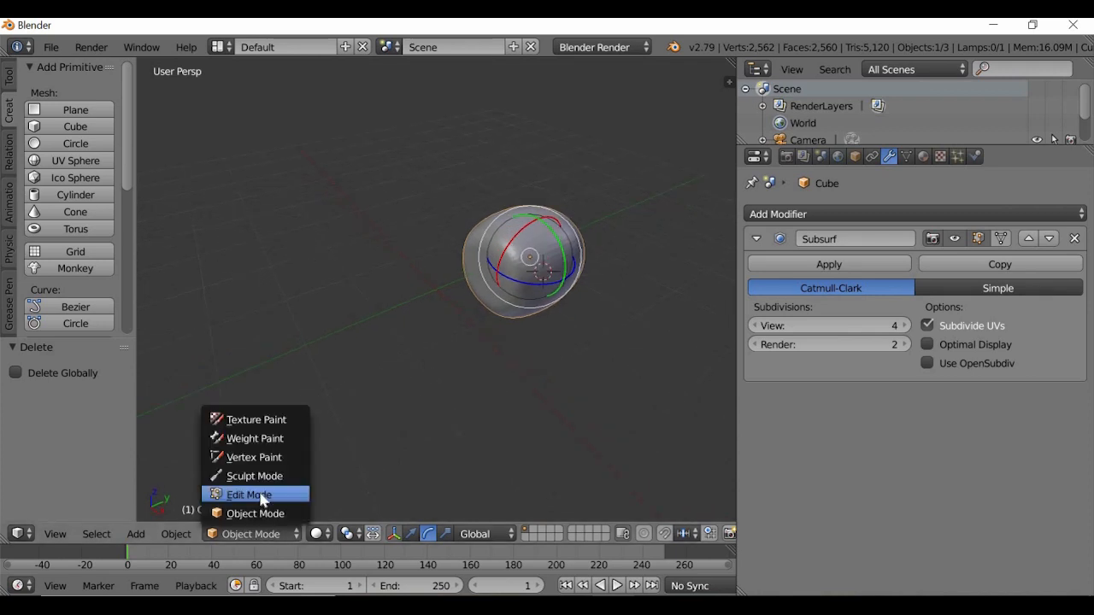
left_click(260, 494)
middle_click_drag(469, 464, 469, 429)
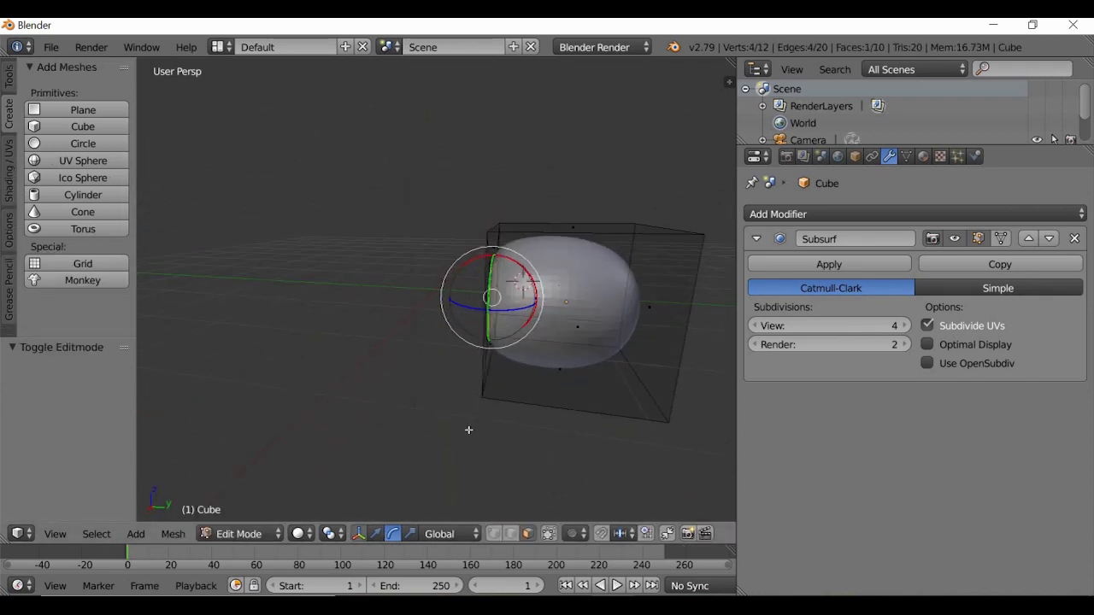
scroll(559, 433, "up", 4)
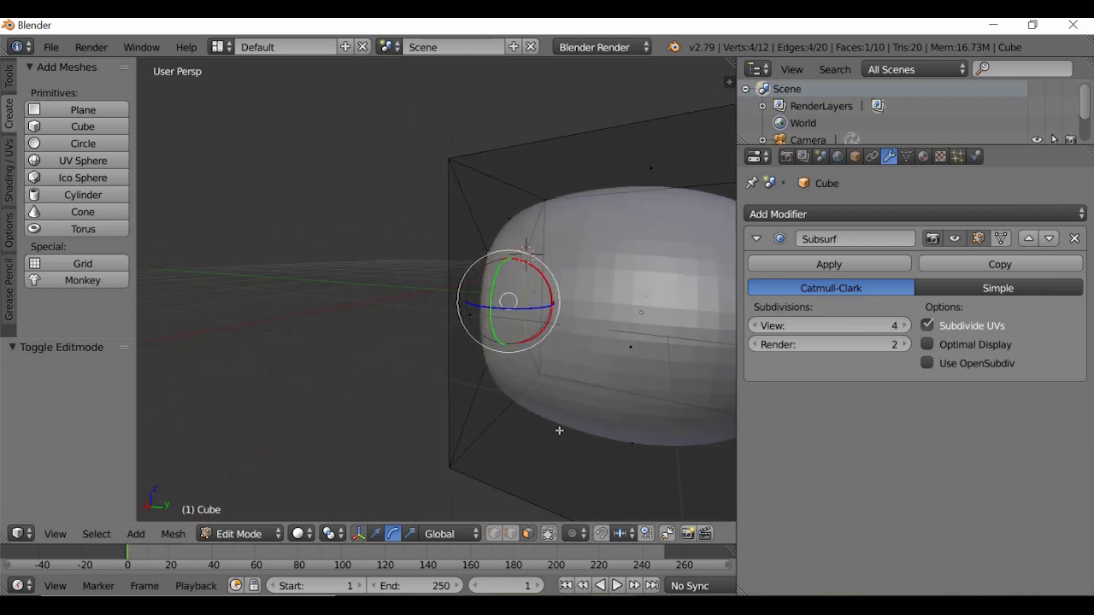
scroll(559, 431, "down", 4)
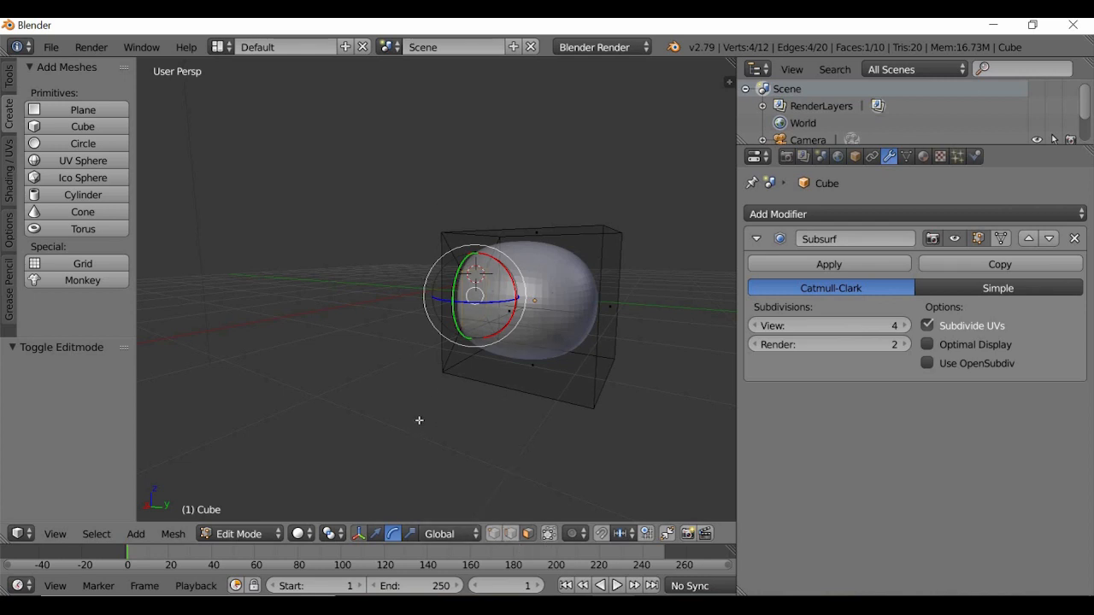
key("b")
left_click_drag(399, 425, 683, 162)
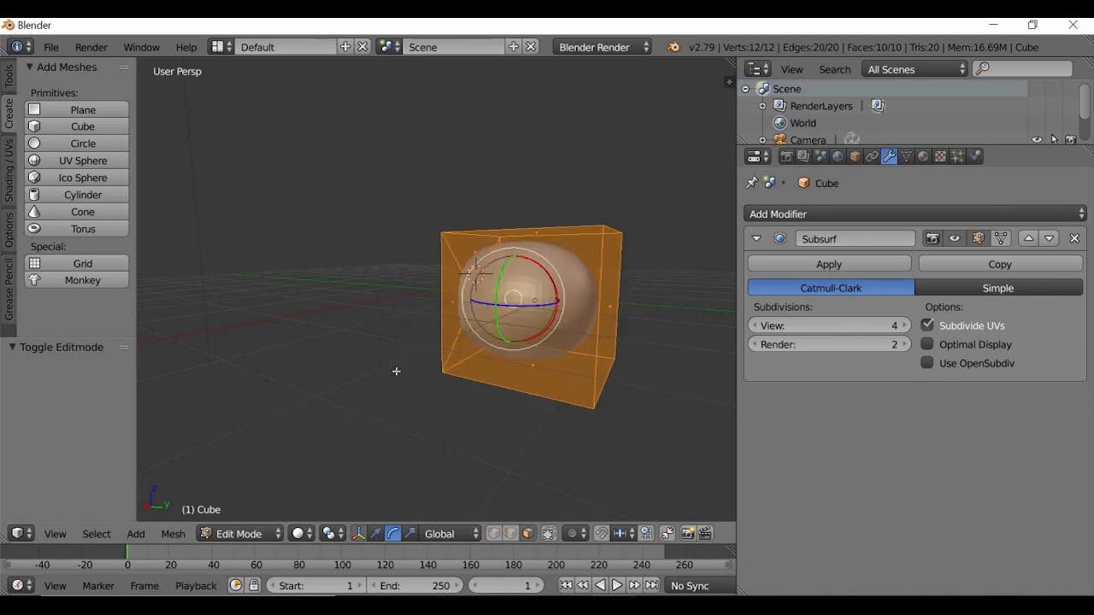
Step: Switch to the translate manipulator and move the selected mesh about 2.664 along Y, away from the object's origin
middle_click_drag(602, 358, 406, 425)
middle_click_drag(436, 387, 485, 325)
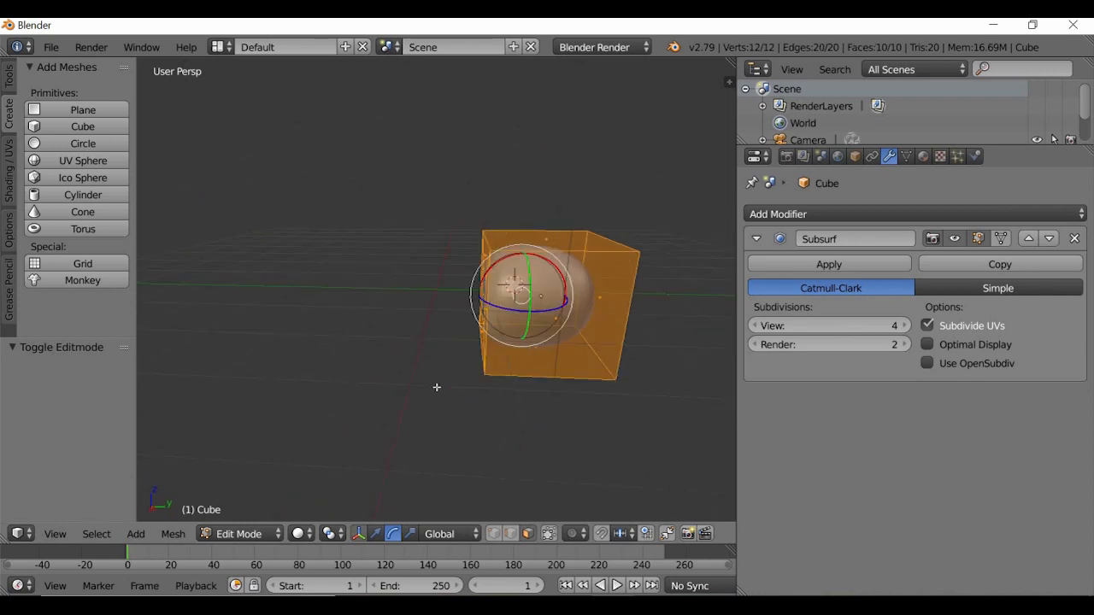
left_click(375, 534)
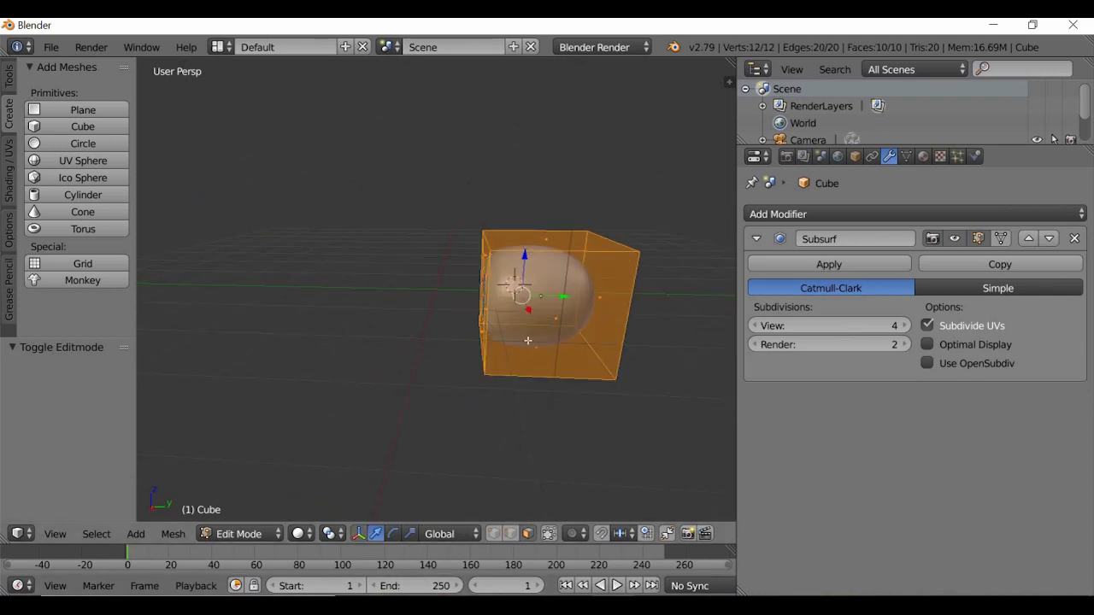
scroll(557, 332, "up", 3)
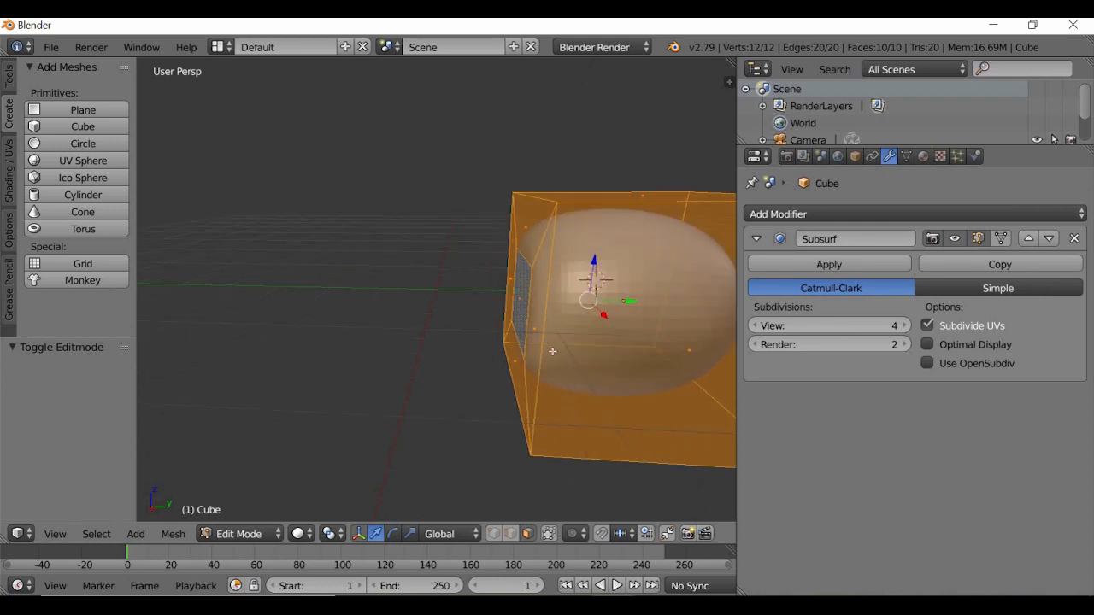
scroll(587, 340, "down", 1)
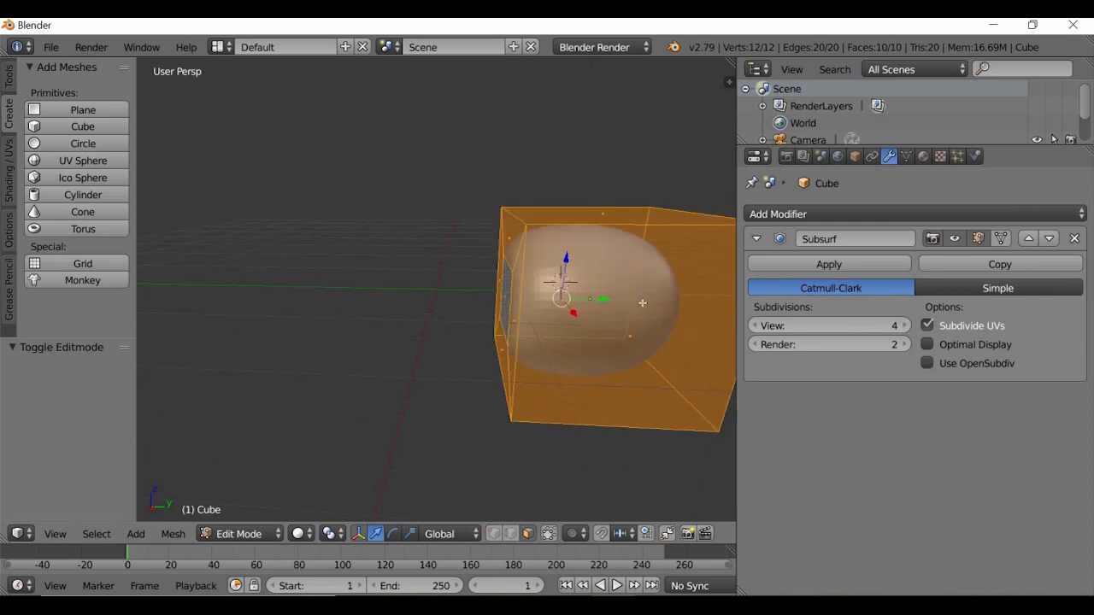
left_click_drag(609, 299, 282, 368)
scroll(444, 369, "down", 1)
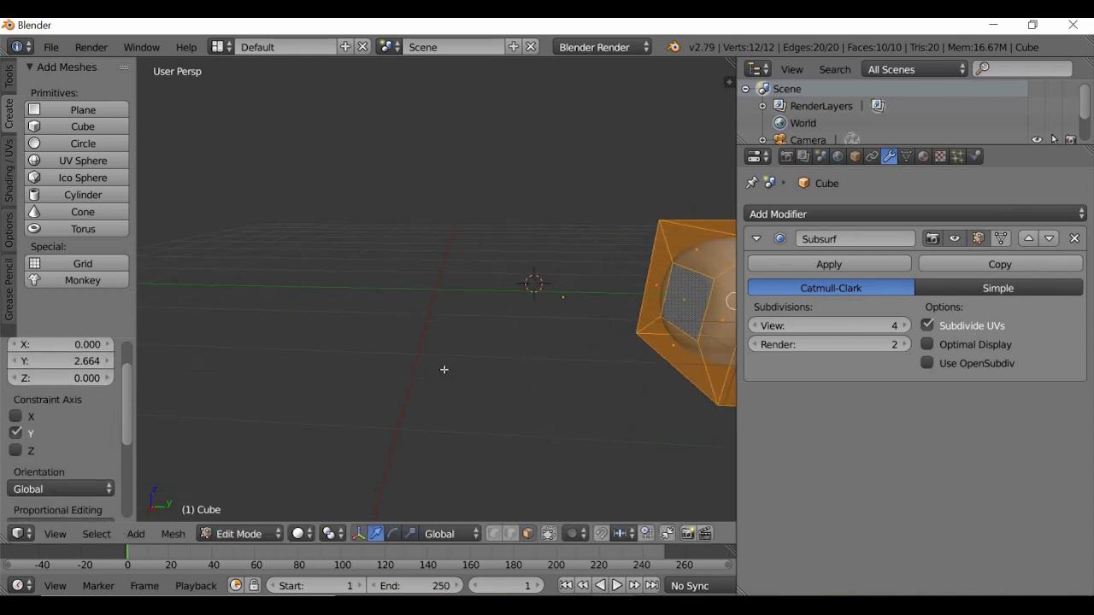
Step: Deselect the moved mesh and return the subdivided cube to Object Mode
scroll(520, 395, "down", 2)
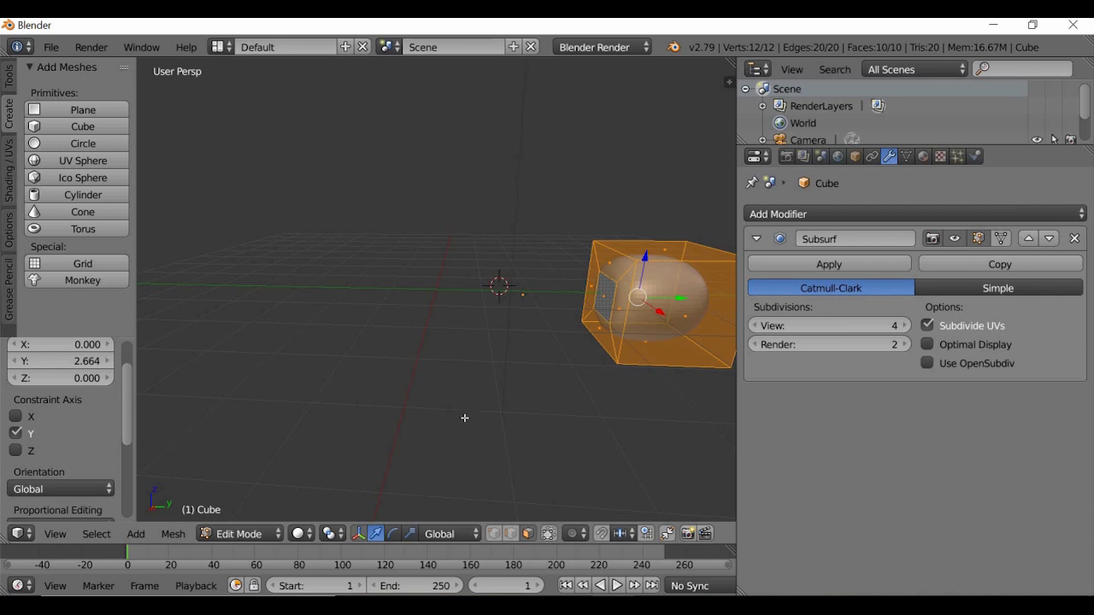
key("a")
middle_click_drag(434, 376, 457, 470)
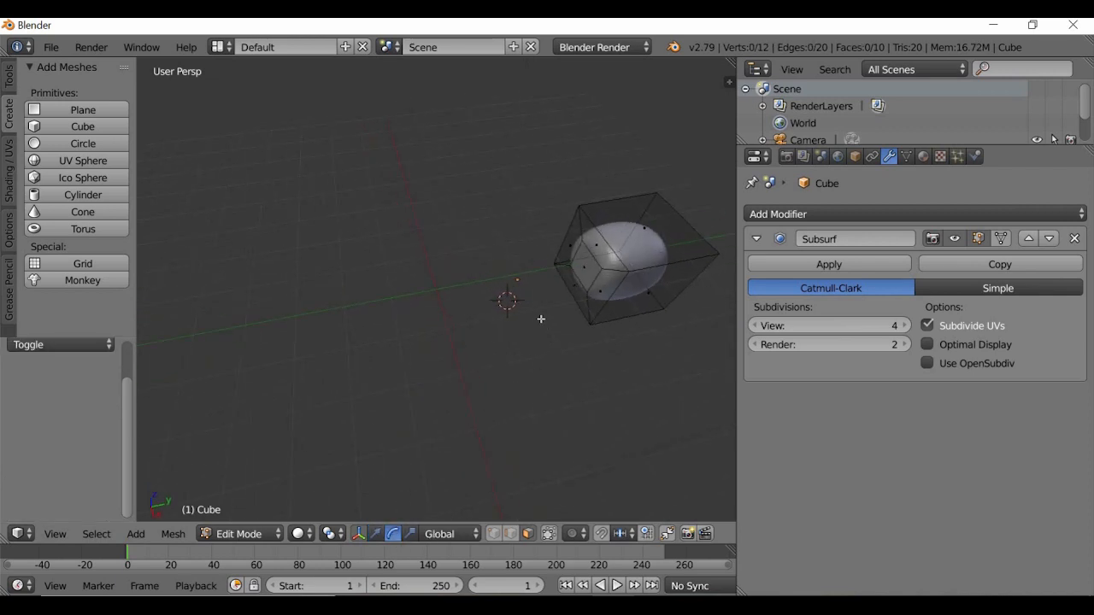
left_click(239, 534)
left_click(247, 514)
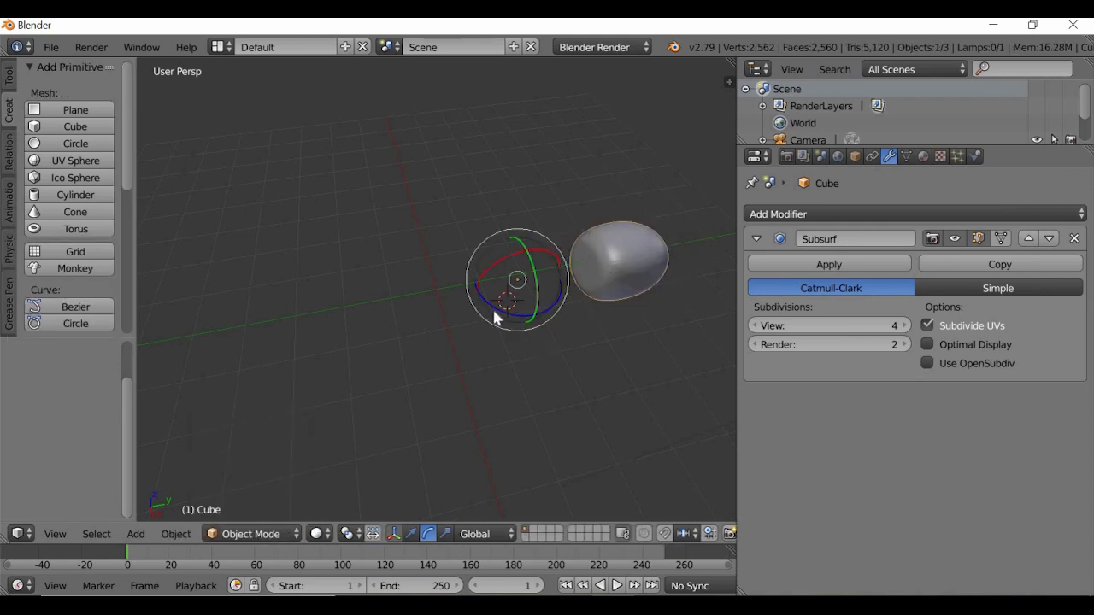
left_click_drag(492, 308, 544, 376)
middle_click_drag(547, 380, 522, 251)
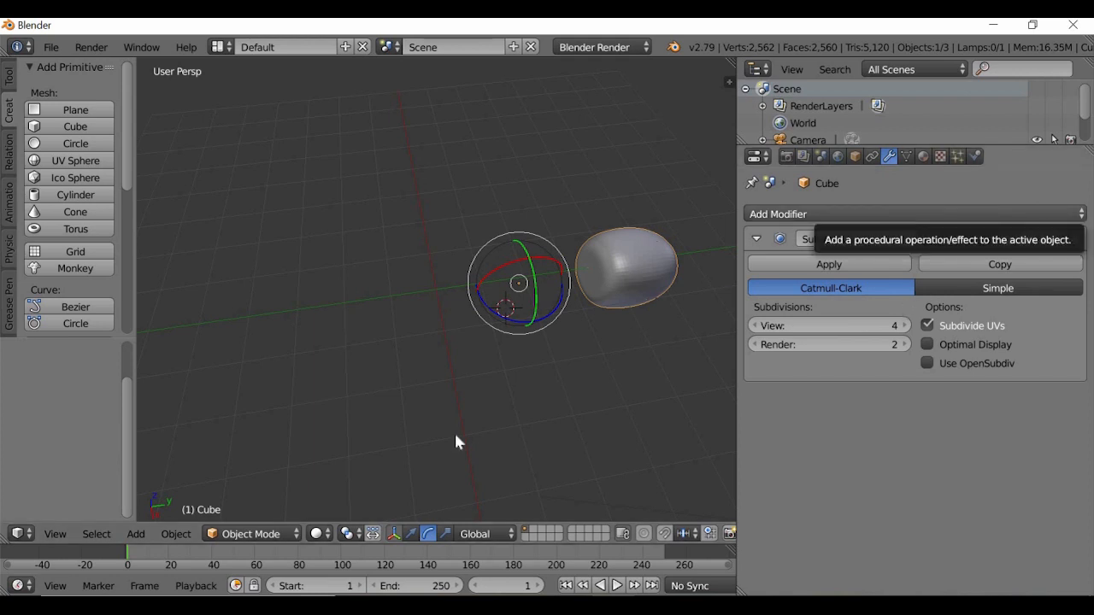
Step: Add a Mirror modifier to the subdivided cube and mirror it across Y only, with X turned off
left_click(880, 215)
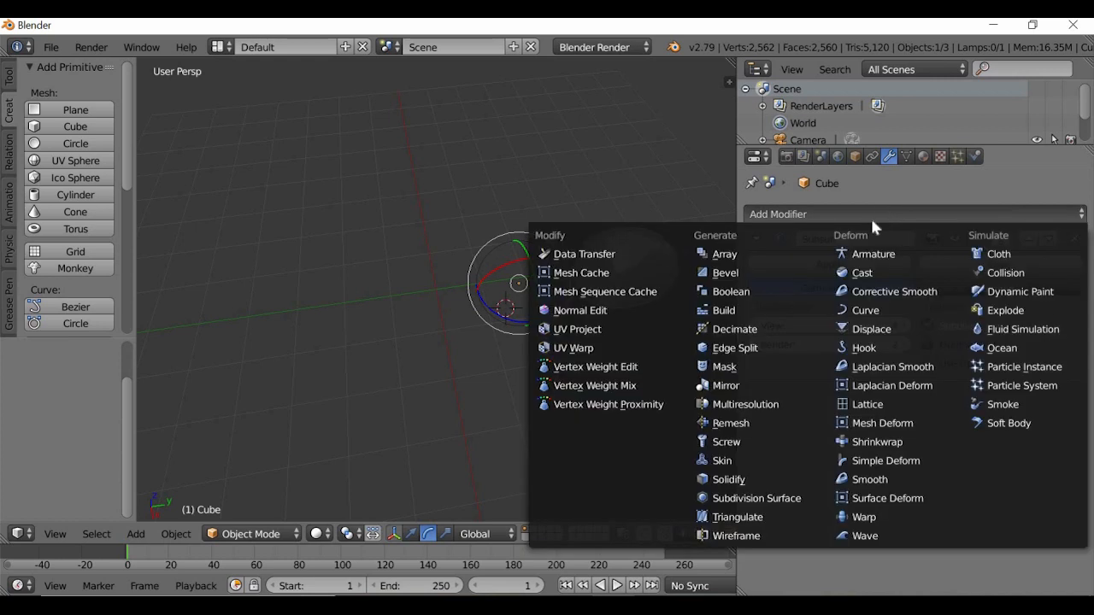
left_click(726, 385)
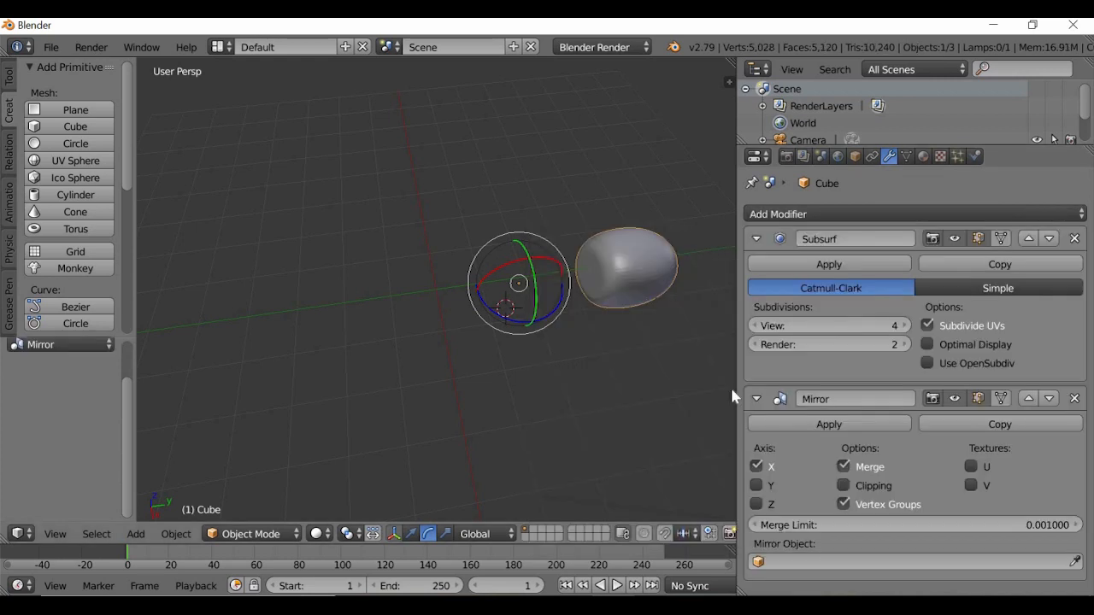
left_click(757, 465)
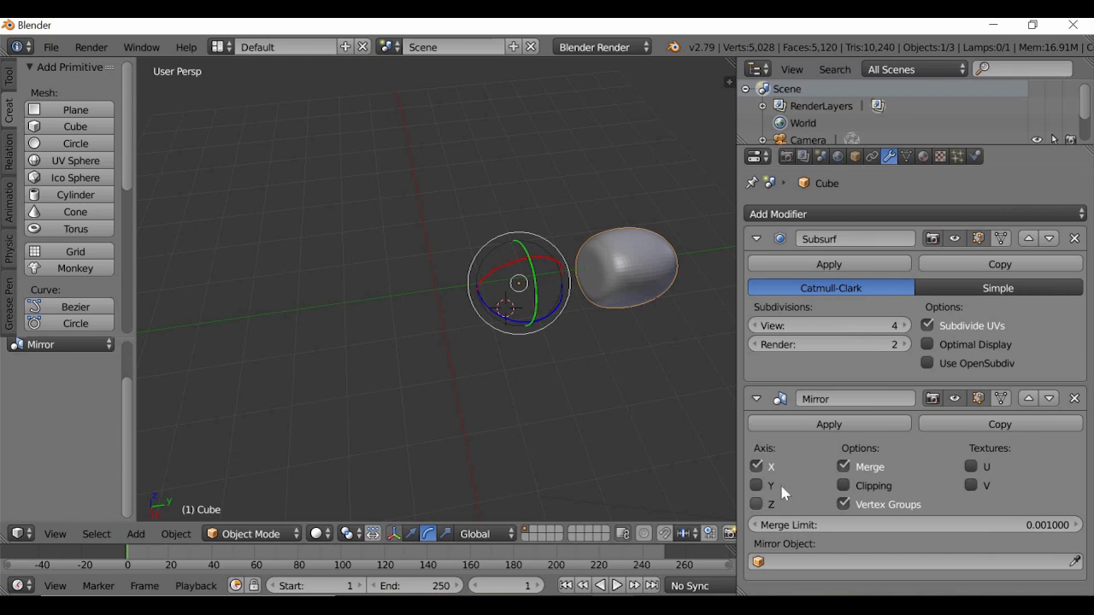
left_click(756, 485)
left_click(756, 467)
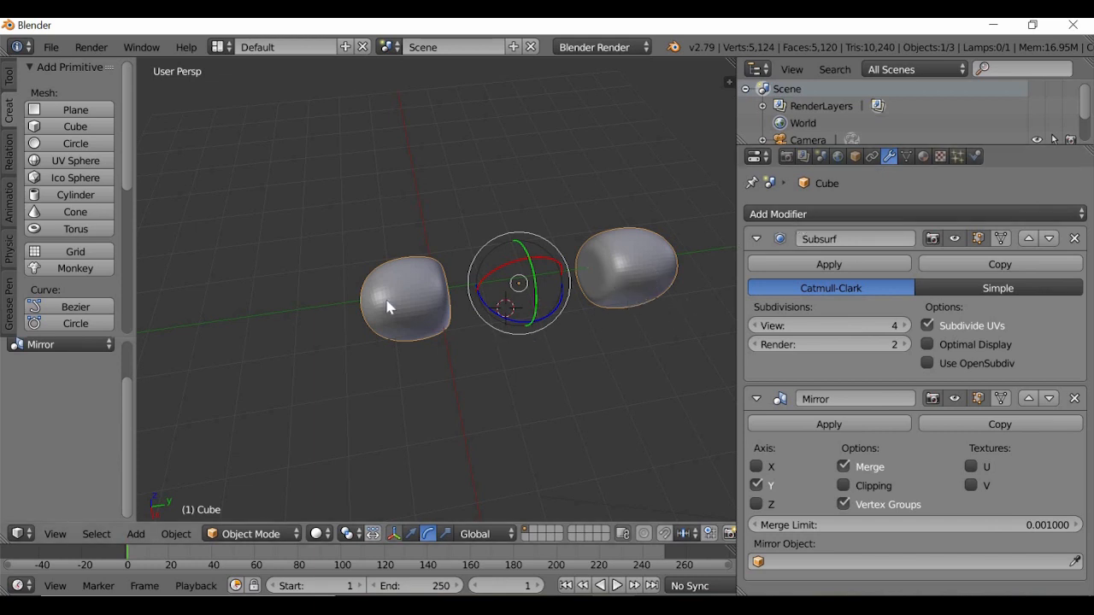
Step: Examine the two mirrored halves and the object's origin between them from several angles
scroll(571, 340, "down", 2)
scroll(594, 345, "up", 4)
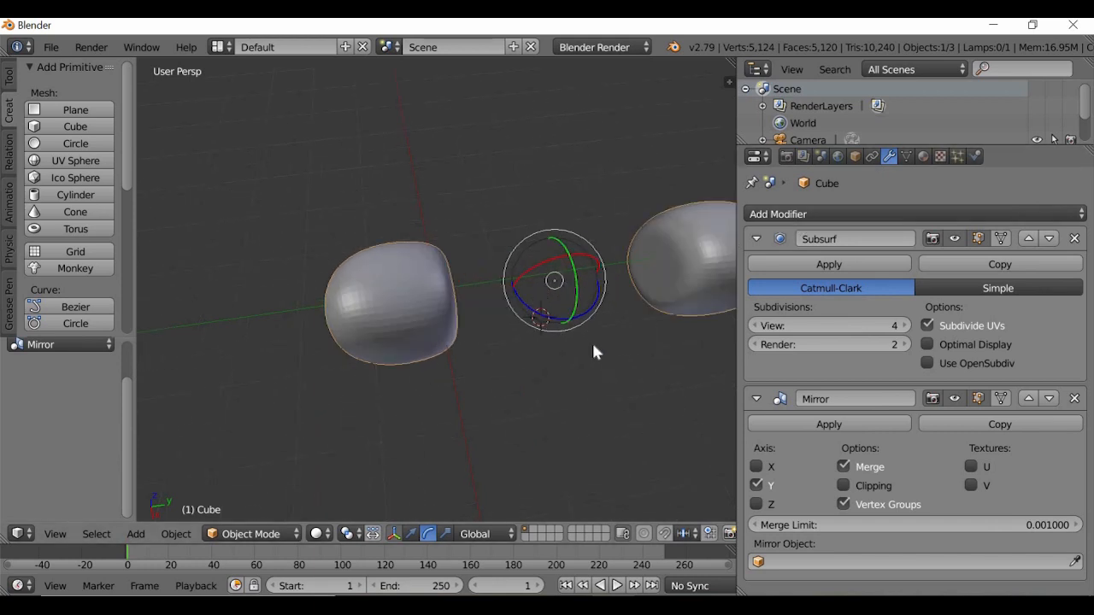
scroll(594, 345, "down", 2)
scroll(488, 353, "down", 4, "ctrl")
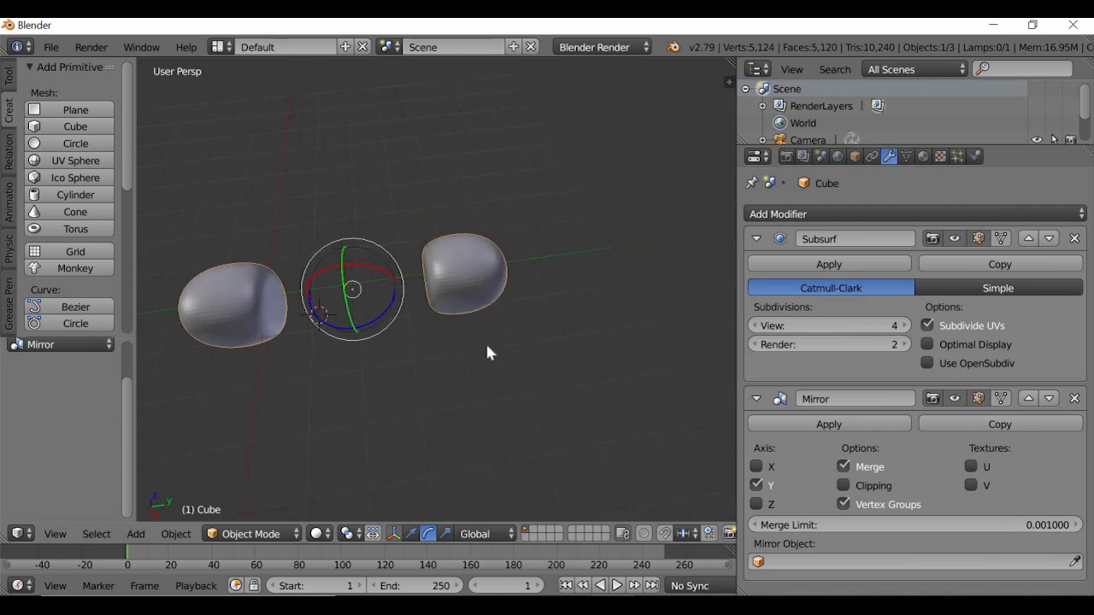
scroll(488, 353, "up", 2, "ctrl")
scroll(487, 353, "up", 4)
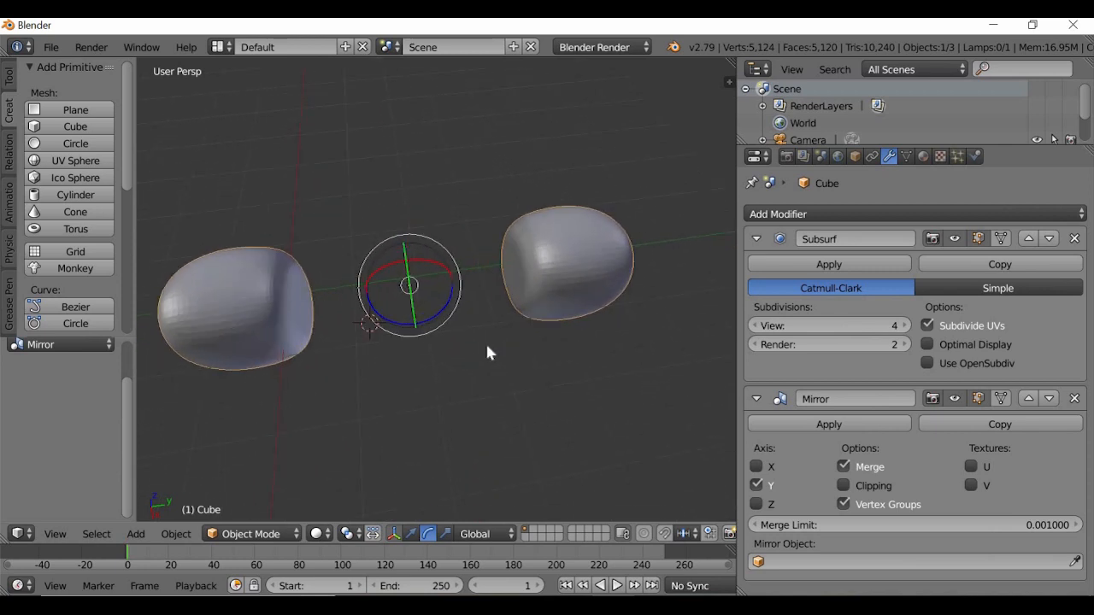
middle_click_drag(498, 351, 567, 276)
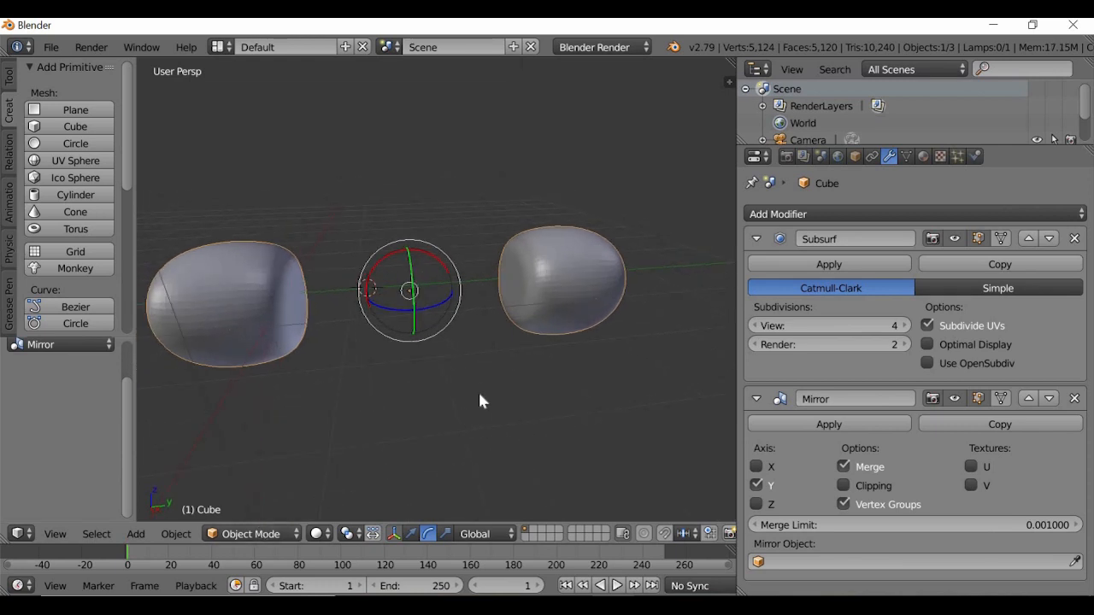
Step: Reselect the mirrored cube and, in Edit Mode, select the small face of the original half that points towards the origin
key("a")
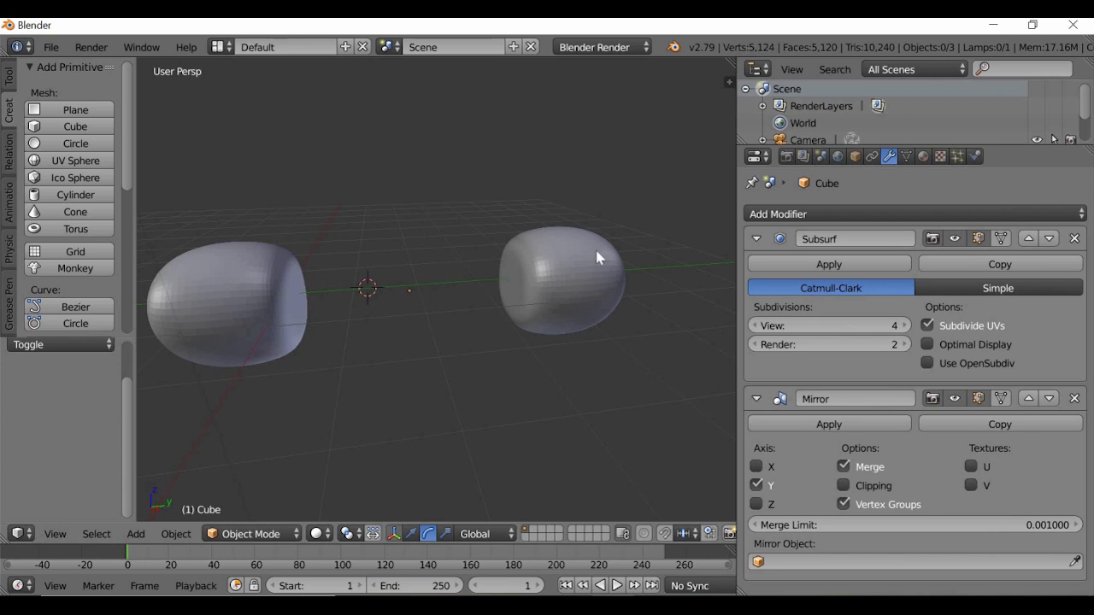
right_click(555, 286)
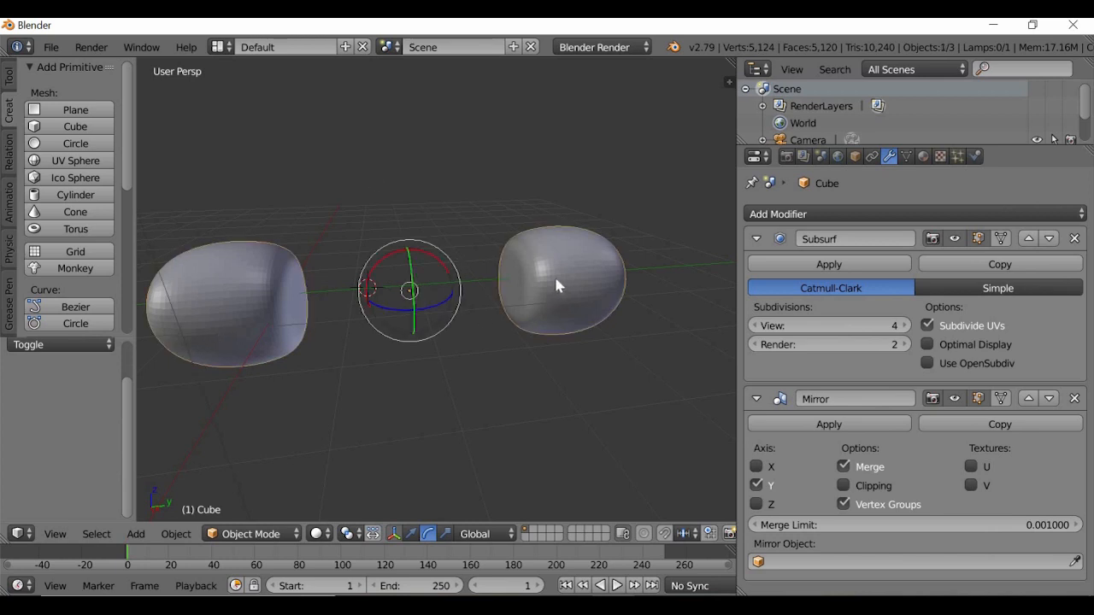
left_click(256, 533)
left_click(256, 488)
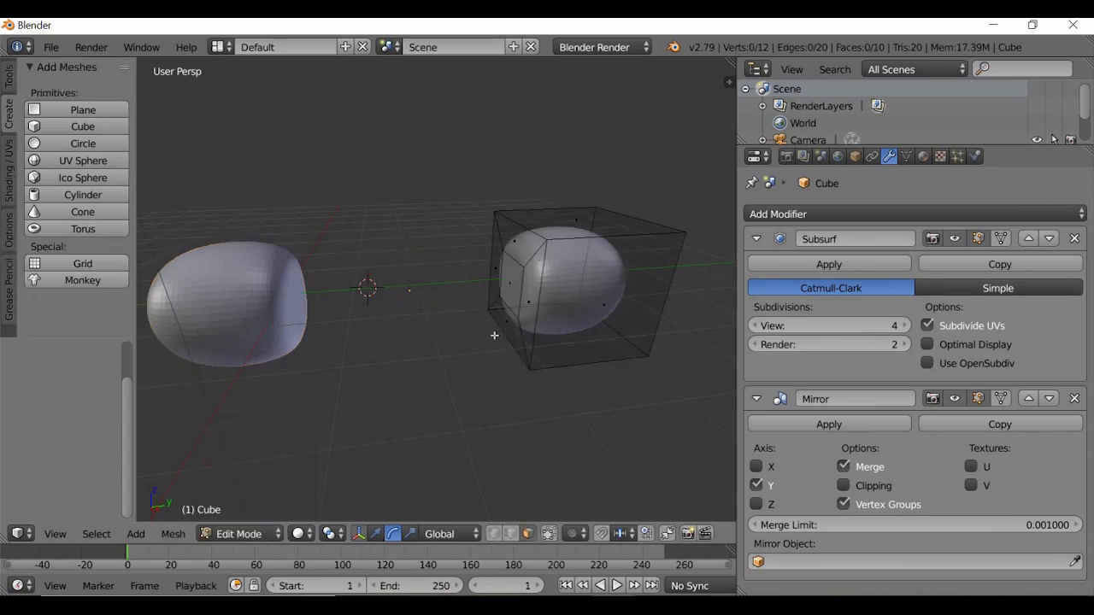
scroll(502, 326, "up", 2)
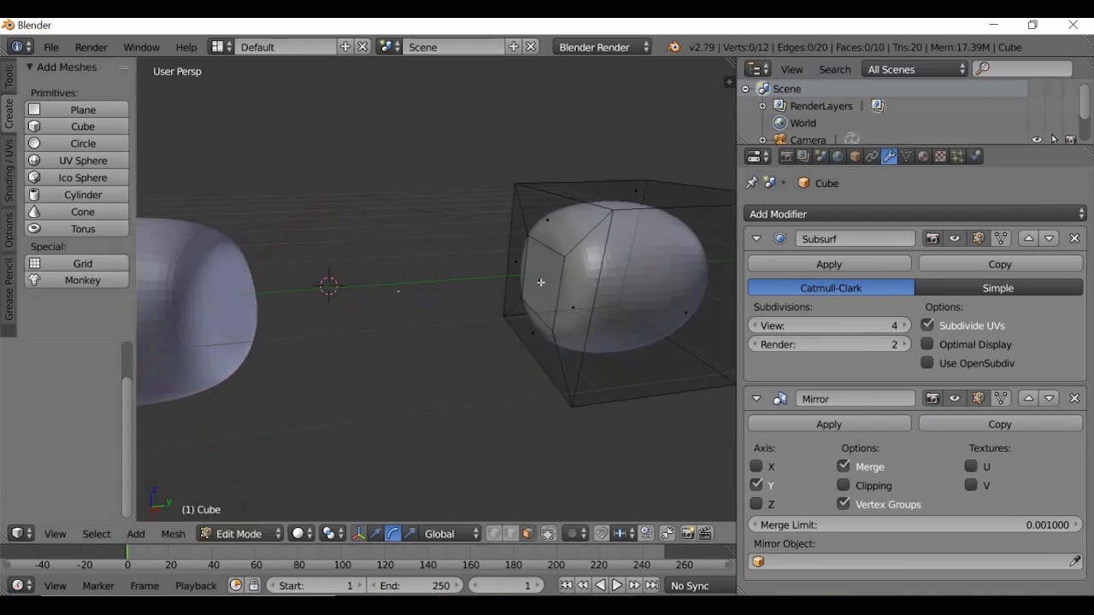
right_click(541, 282)
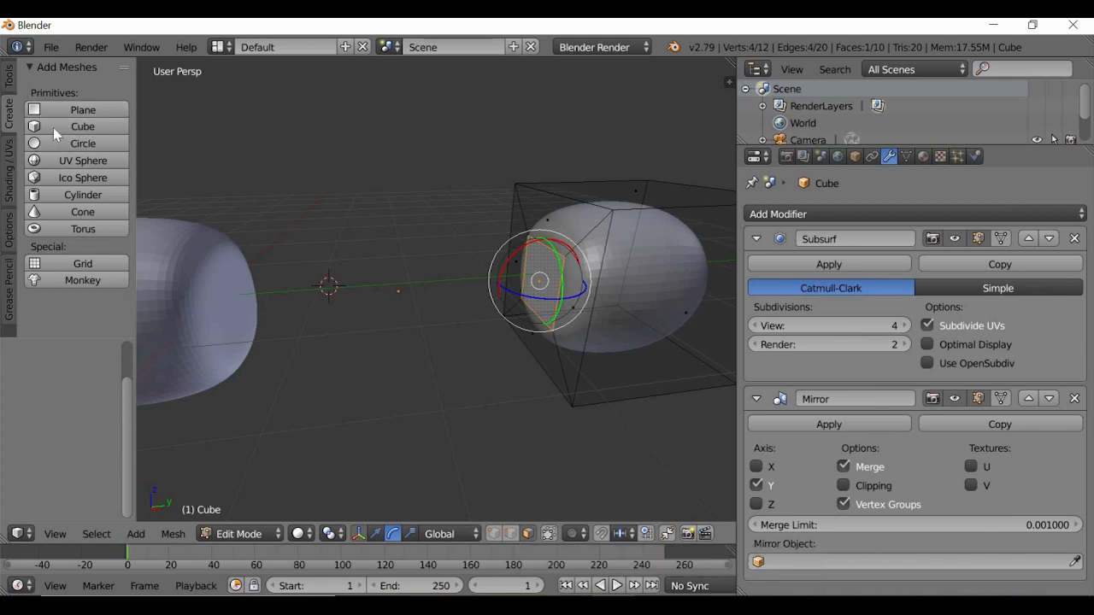
Step: Look through the mesh editing tools for the extrude options
left_click(10, 78)
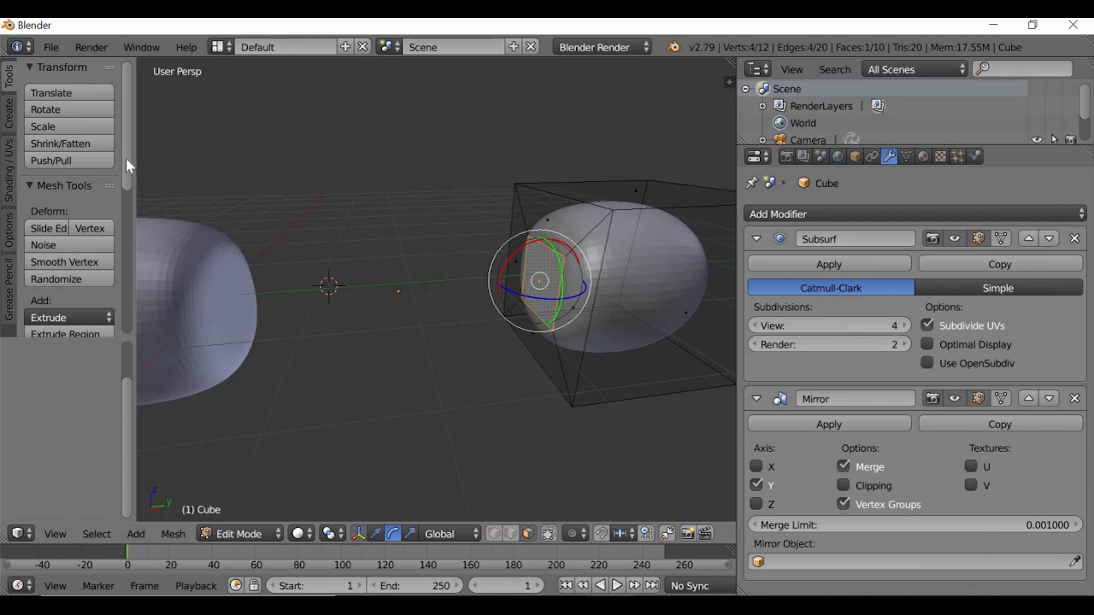
scroll(114, 288, "down", 8)
scroll(124, 205, "up", 6)
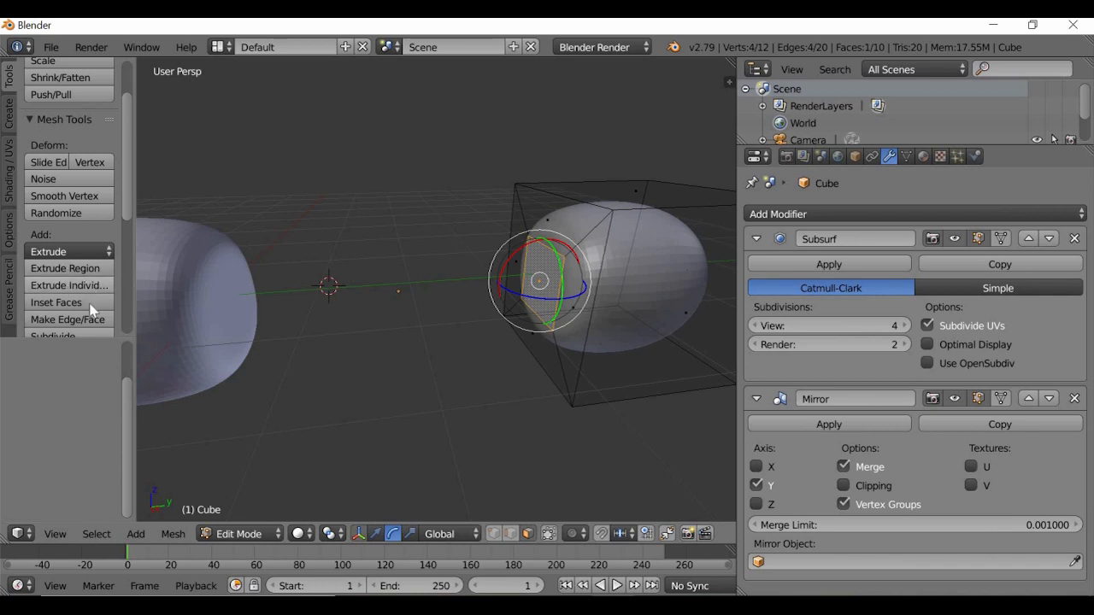
Step: Return to Object Mode and add a new cube at the 3D cursor
left_click(248, 534)
left_click(264, 515)
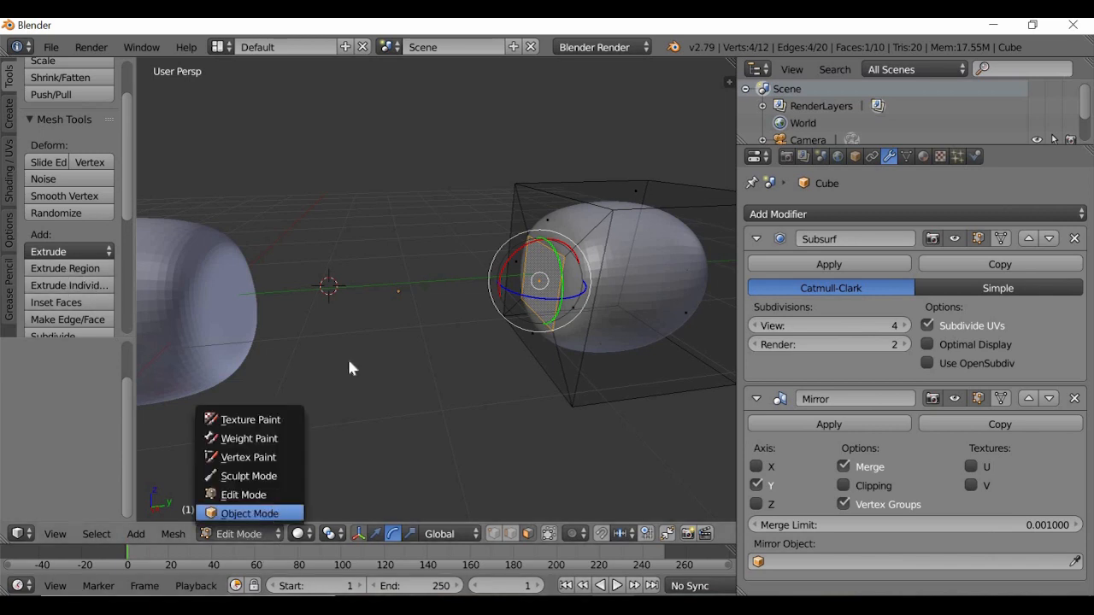
scroll(363, 393, "down", 2)
middle_click_drag(376, 430, 369, 419)
scroll(368, 418, "up", 2)
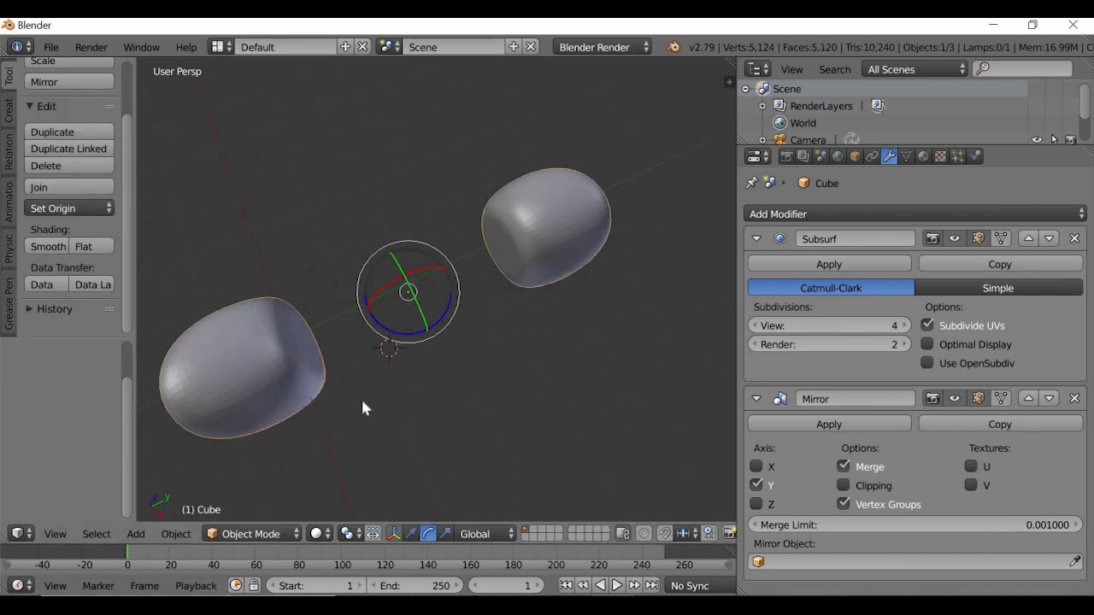
left_click(8, 120)
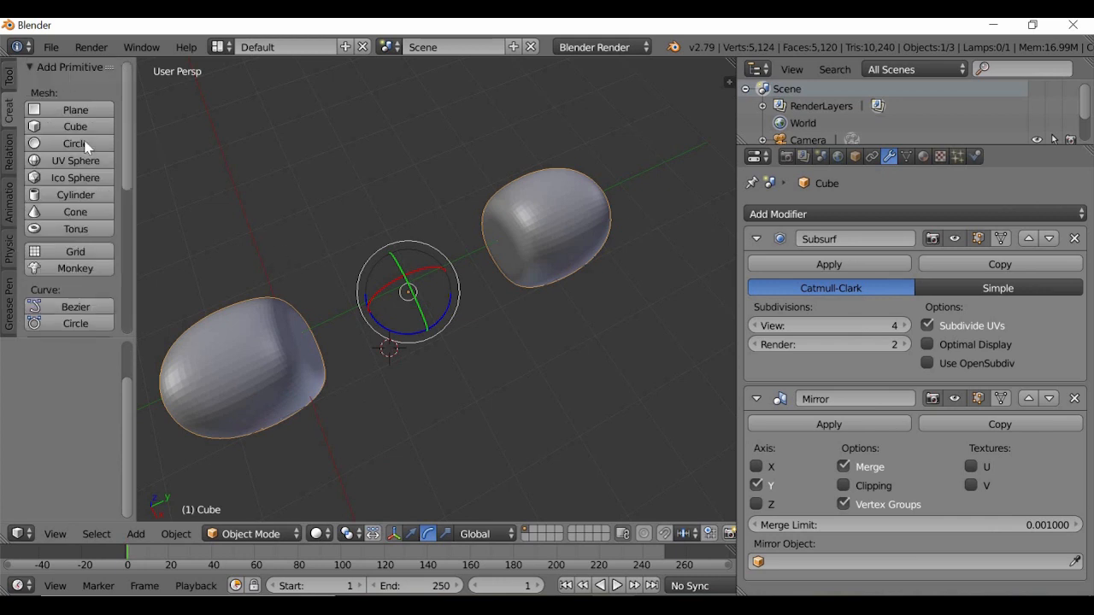
left_click(77, 128)
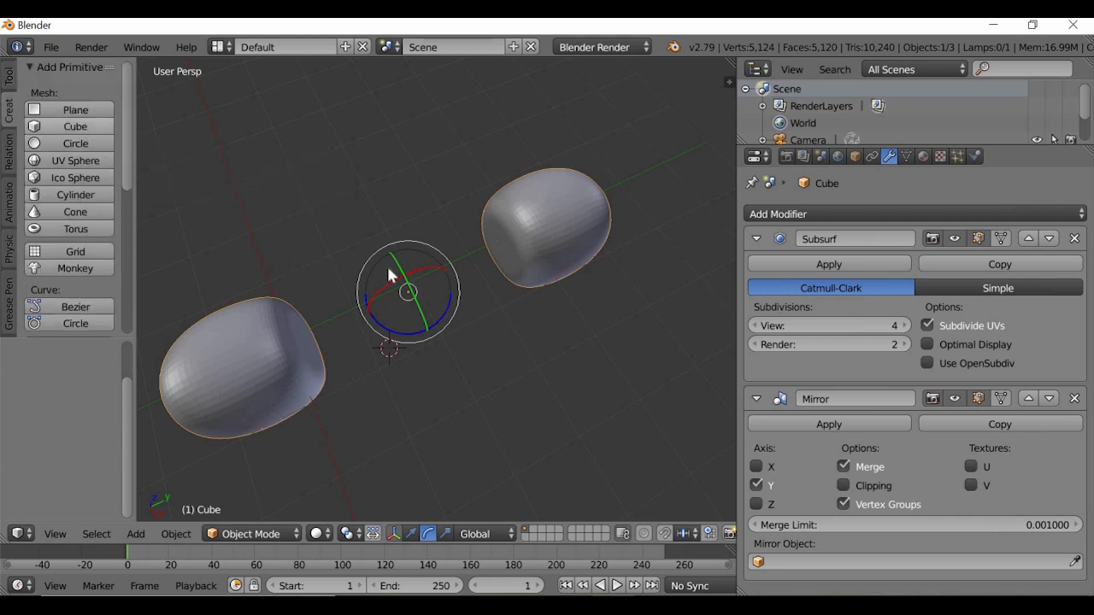
Step: Move the new cube about -4.439 along X, clear of the mirrored halves
middle_click_drag(362, 302, 414, 350)
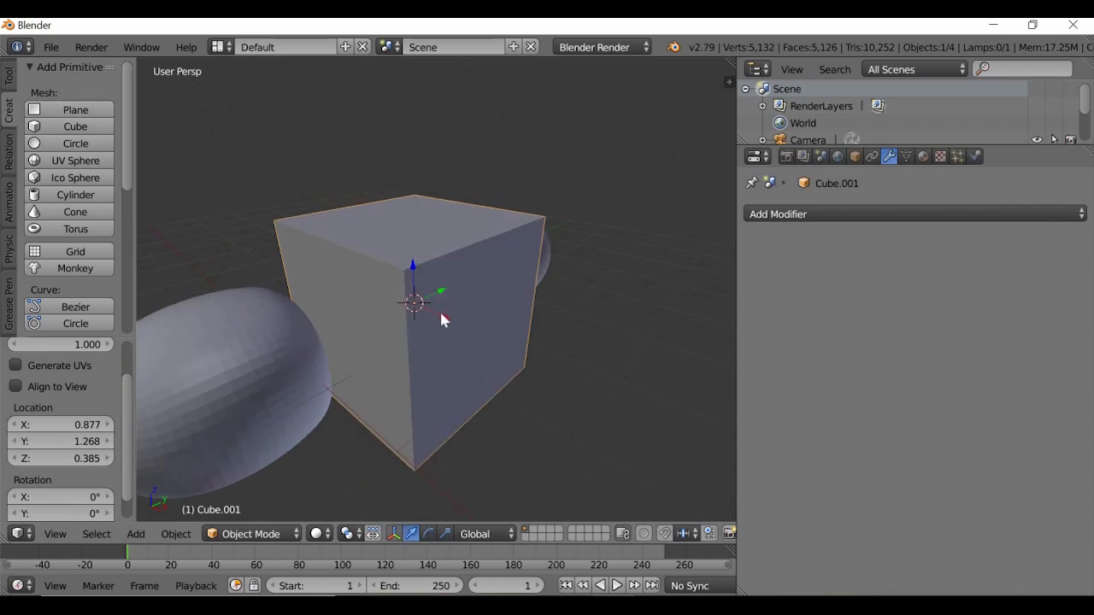
key("g")
key("x")
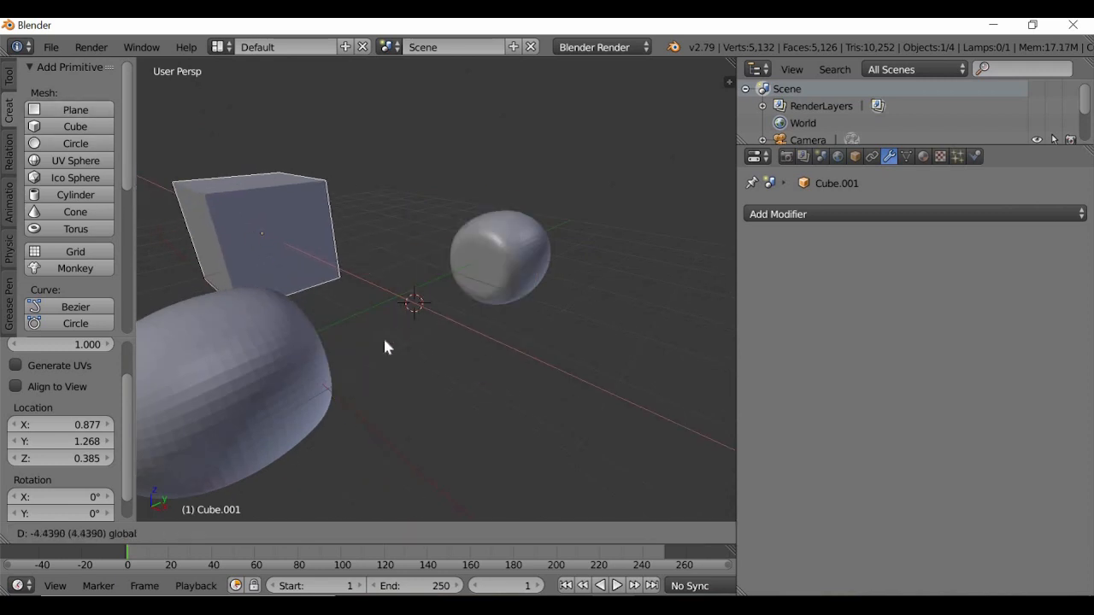
left_click(384, 342)
middle_click_drag(383, 312, 487, 285)
scroll(487, 278, "up", 3)
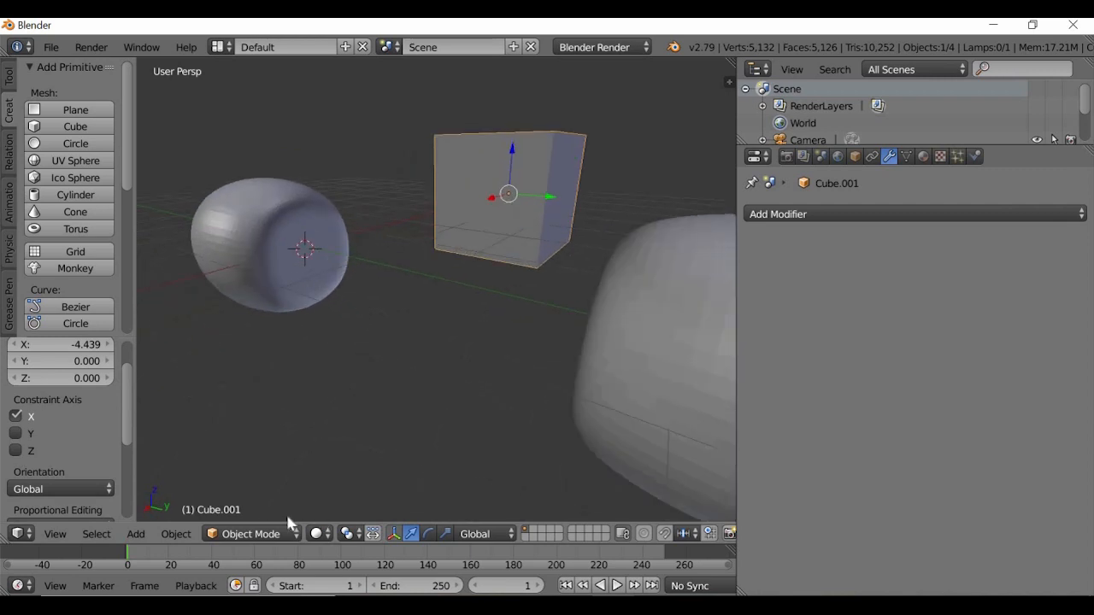
Step: Enter Edit Mode on the new cube and select two adjacent side faces
left_click(263, 535)
left_click(233, 491)
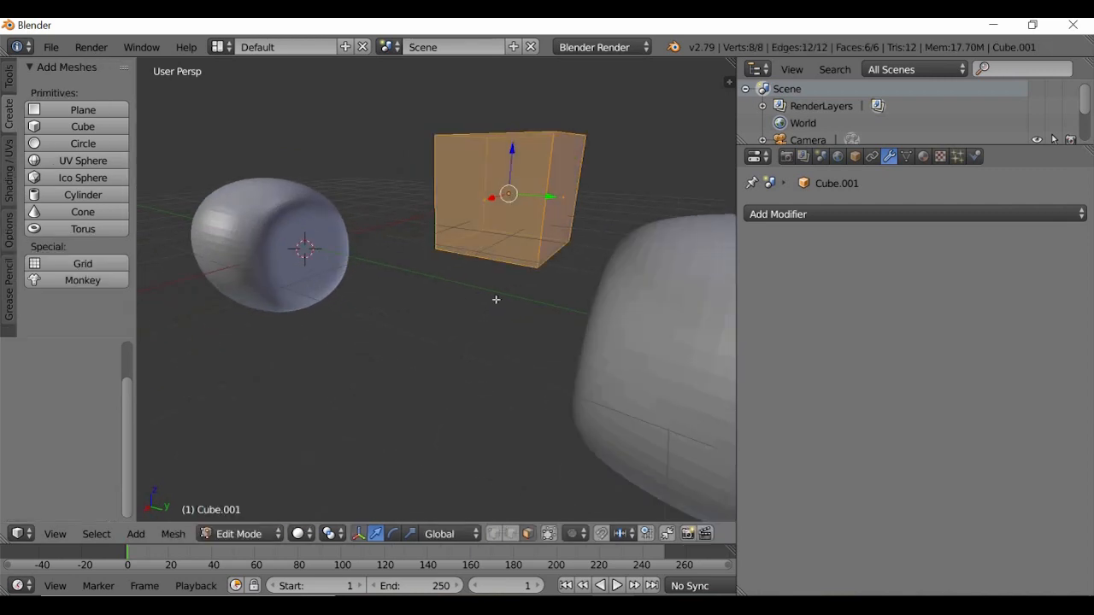
key("a")
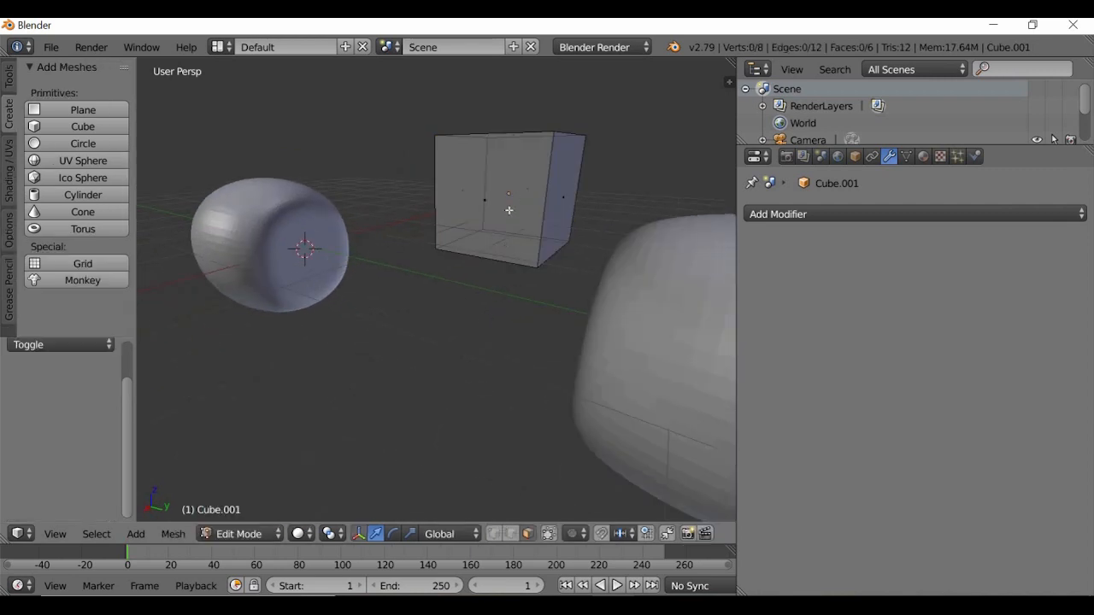
mouse_move(465, 327)
middle_mouse_down()
mouse_move(462, 336)
mouse_move(473, 334)
middle_mouse_up()
scroll(607, 258, "down", 3)
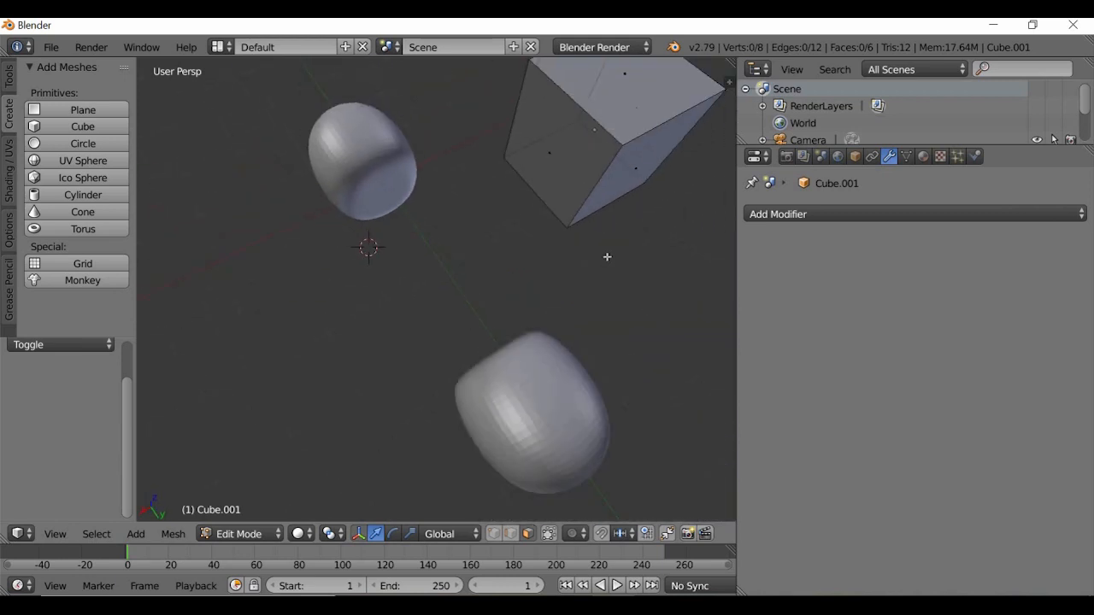
right_click(610, 227)
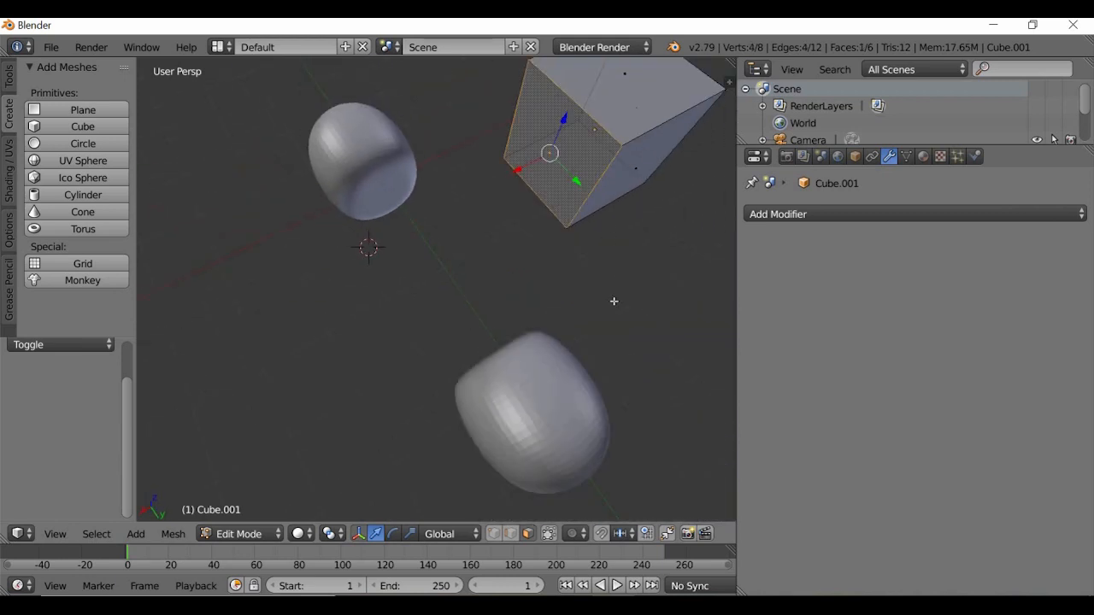
right_click(636, 169, "shift")
middle_click_drag(619, 284, 631, 278)
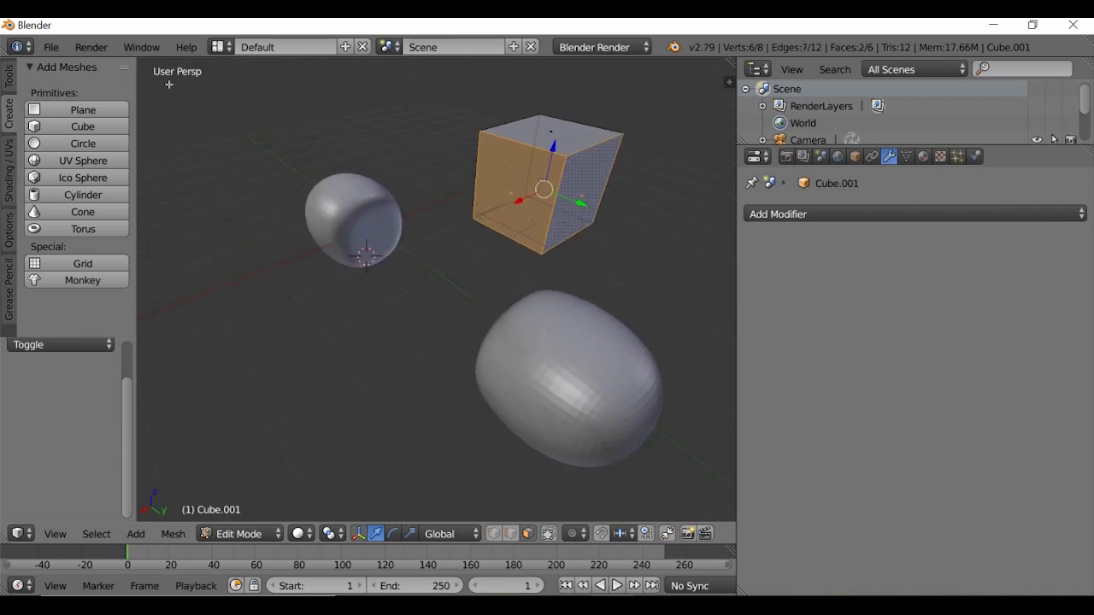
Step: Extrude the two selected faces as one region about 3.265 along their normal with Extrude Region
left_click(14, 77)
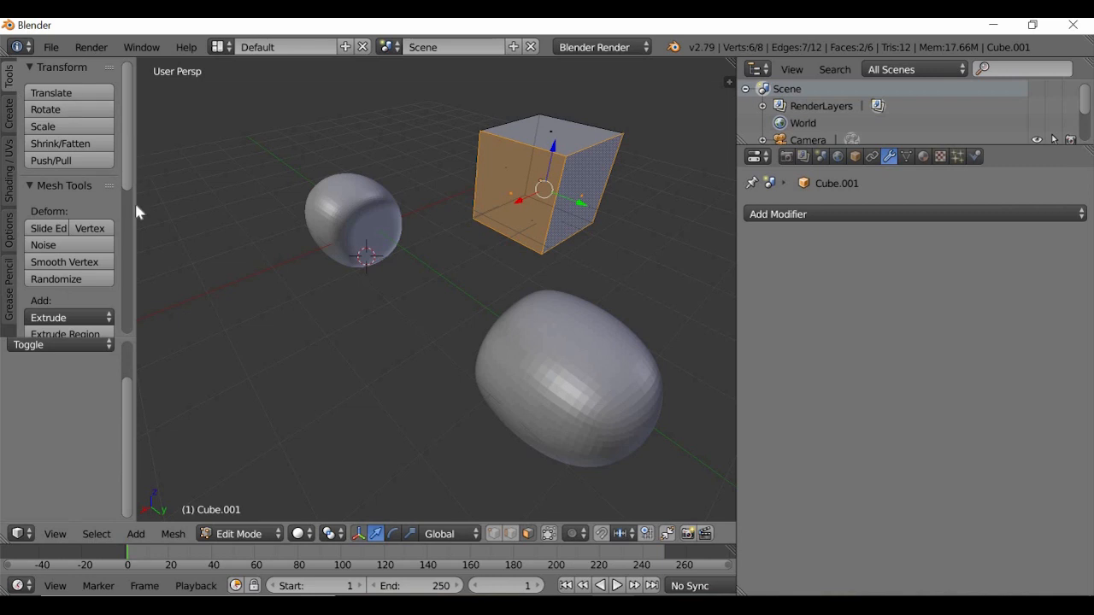
scroll(134, 231, "down", 6)
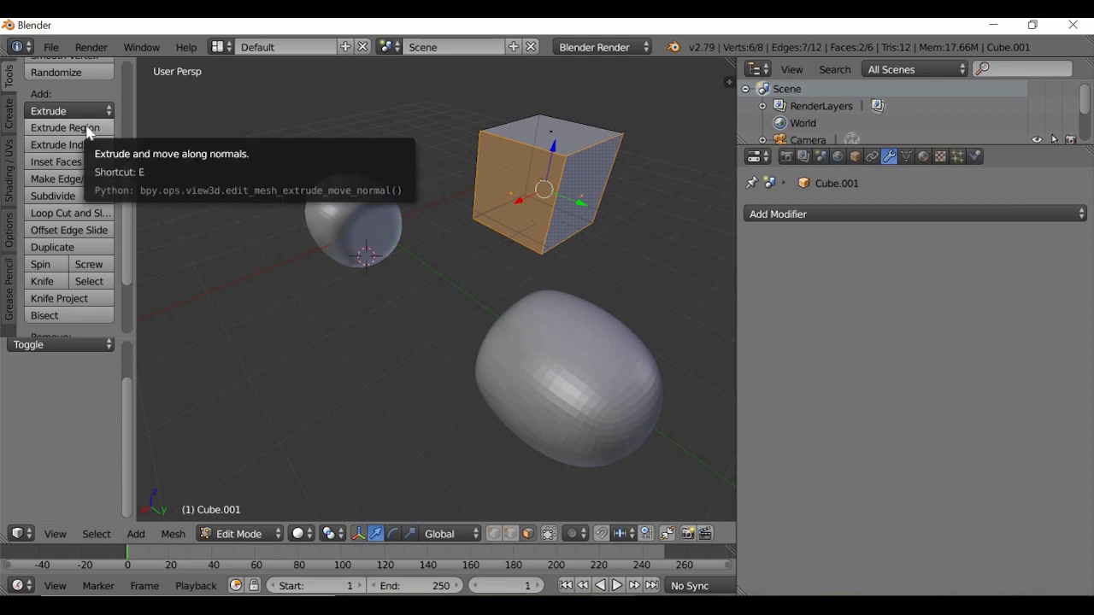
left_click(89, 133)
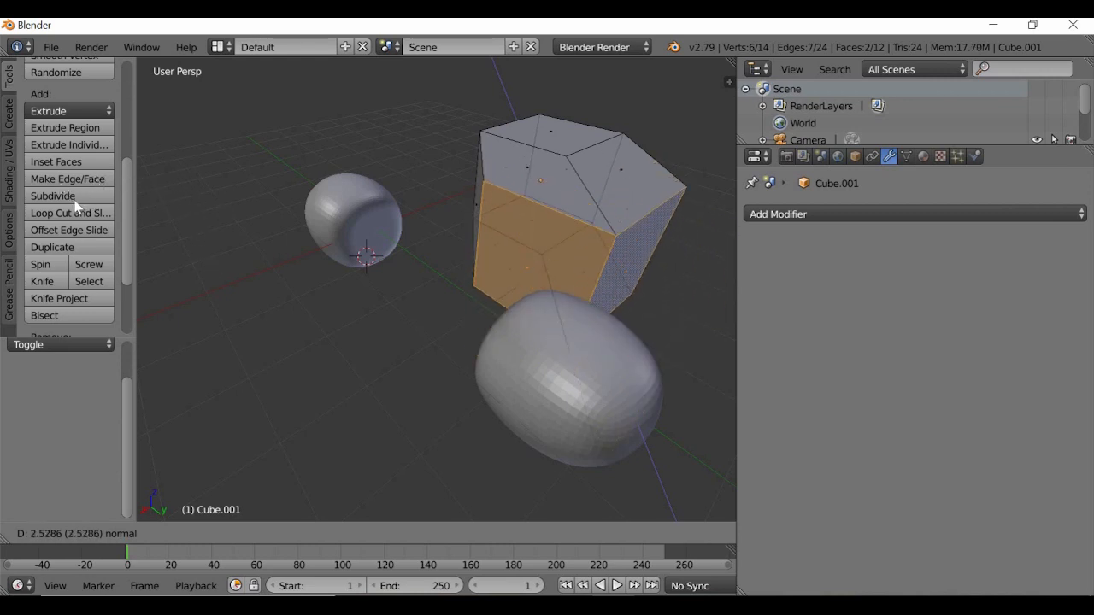
left_click(360, 361)
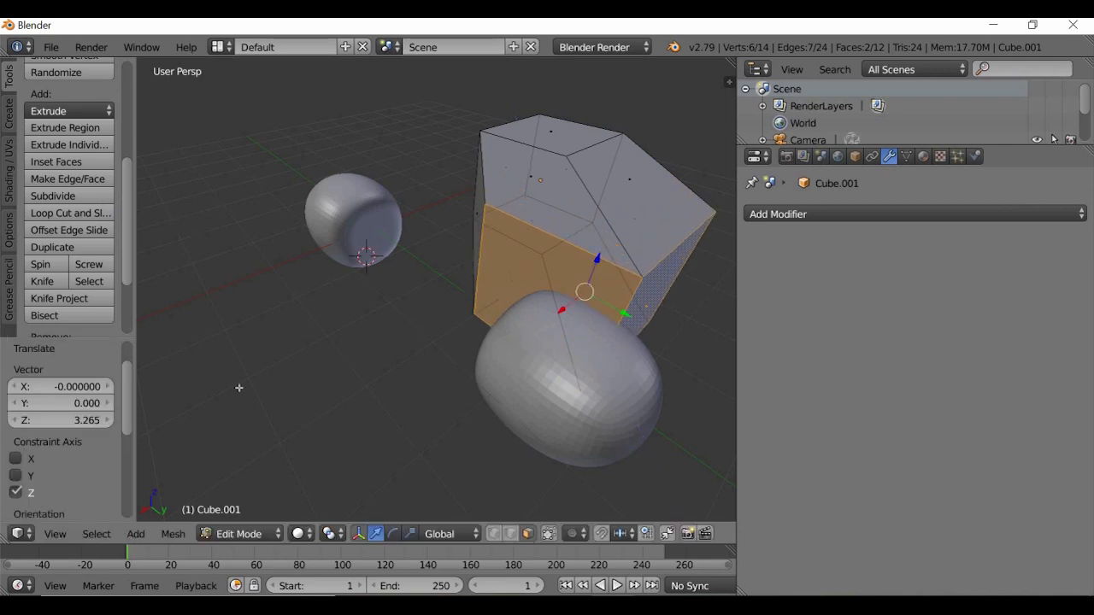
Step: Undo the region extrusion and try Extrude Individual on the same two side faces by about 2.266
middle_click_drag(235, 387, 432, 295)
middle_click_drag(428, 336, 290, 241)
key("ctrl+z")
scroll(175, 181, "up", 2)
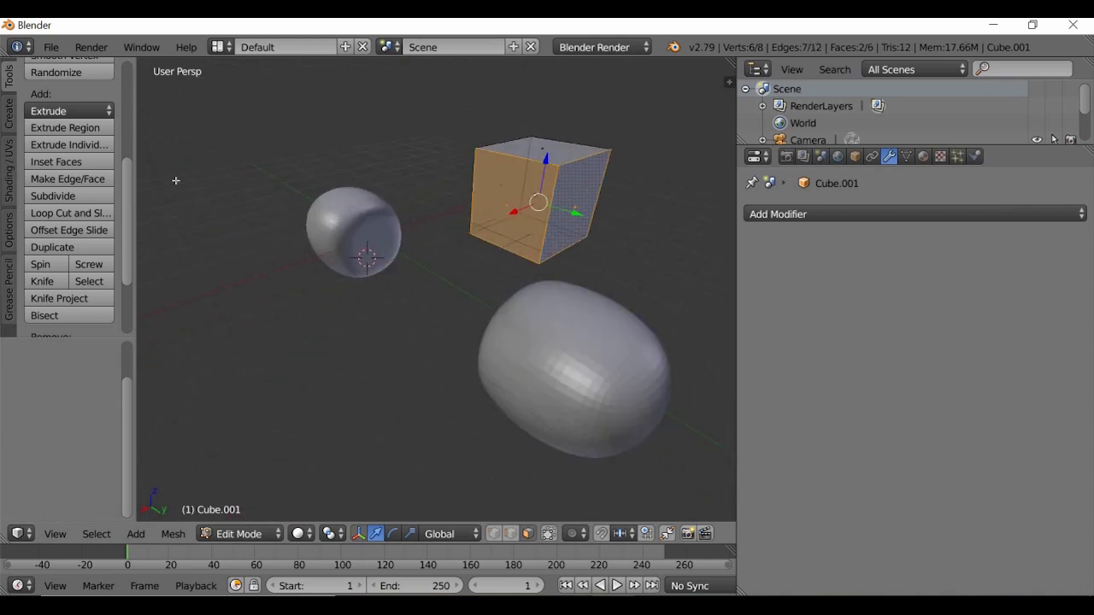
left_click(104, 143)
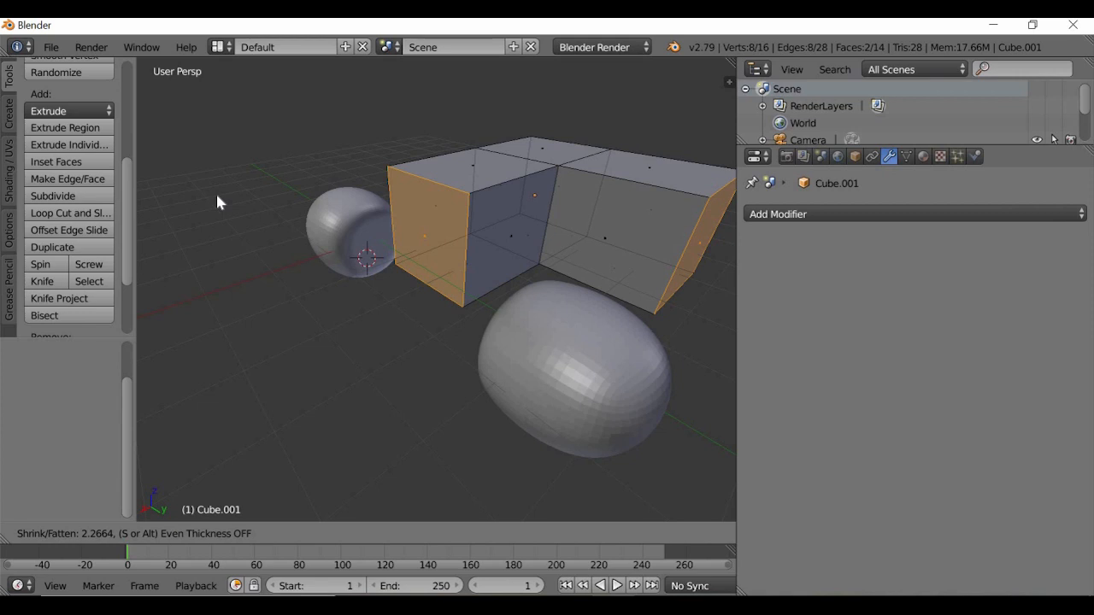
right_click(216, 196)
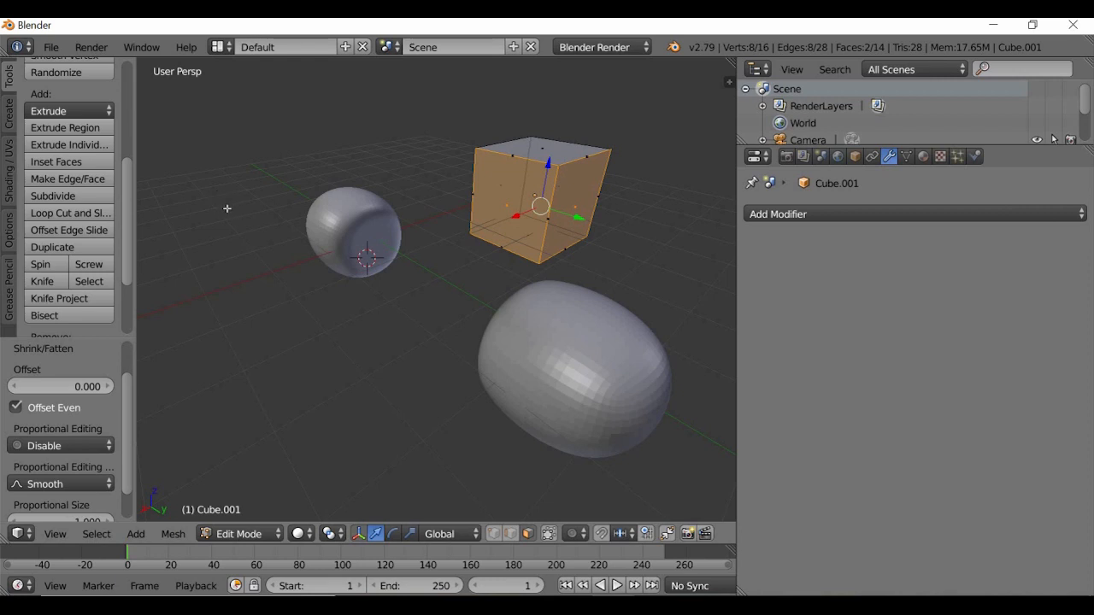
Step: Return to Object Mode and delete the practice cube
left_click(244, 534)
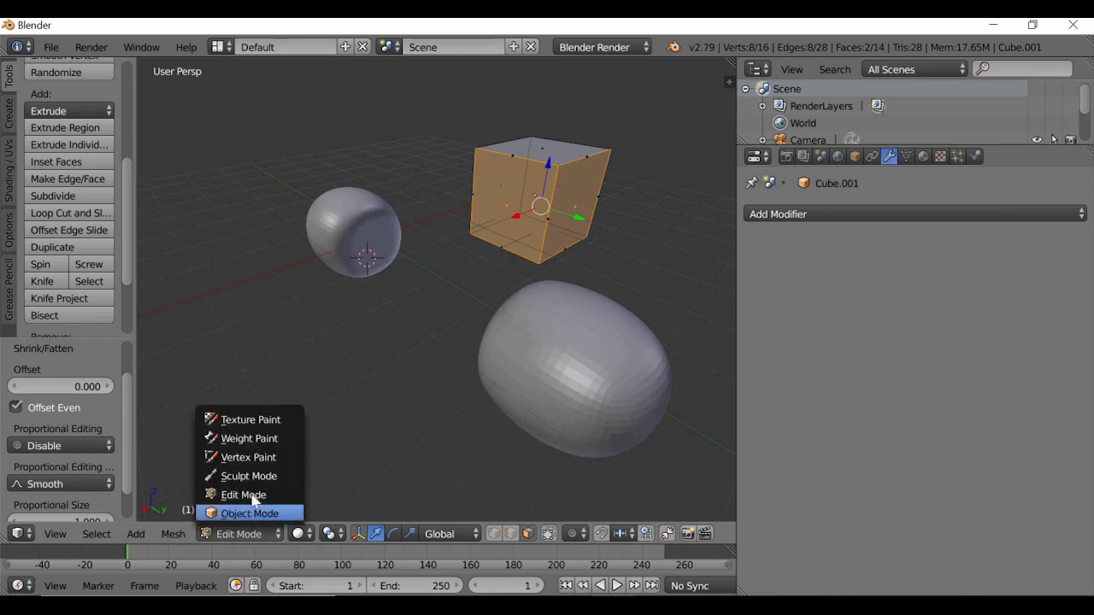
left_click(249, 512)
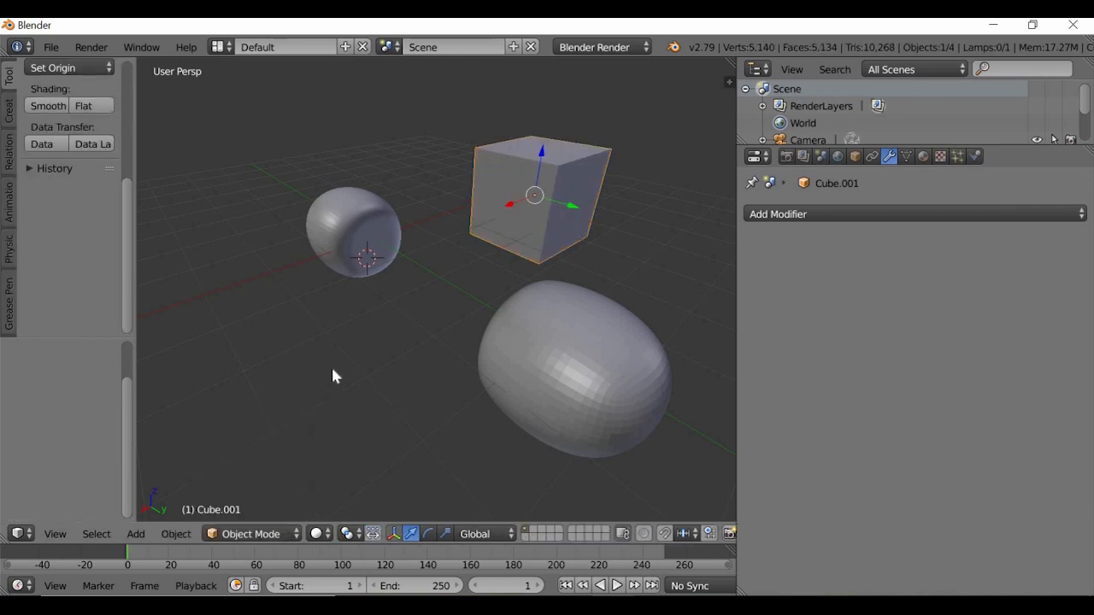
key("x")
left_click(325, 373)
middle_click_drag(517, 424, 515, 419)
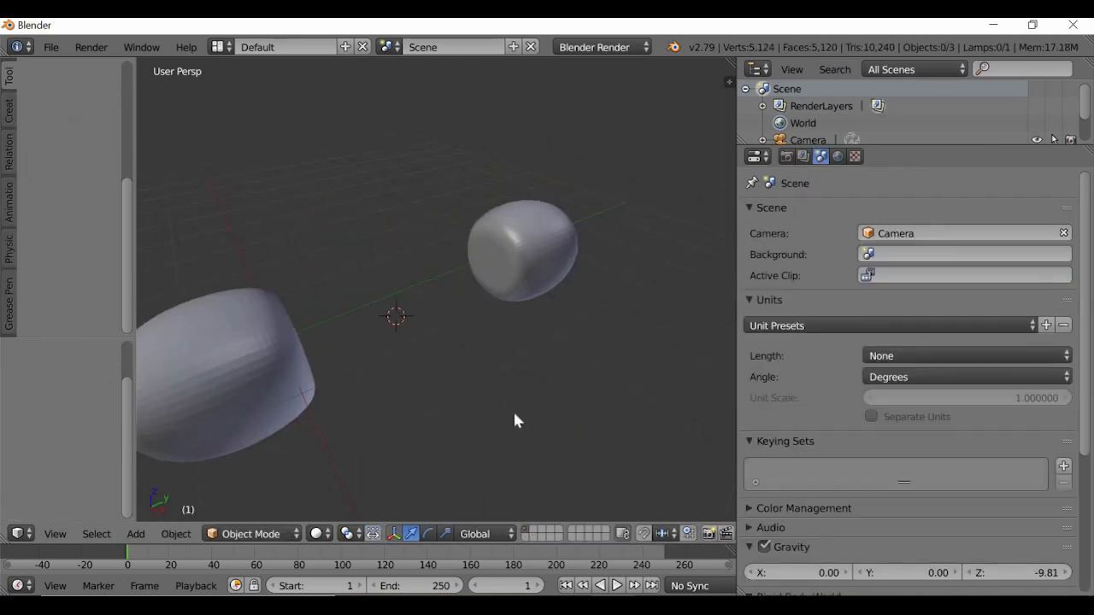
Step: Enter Edit Mode on the mirrored object and extrude its inner end face along Y toward the other half
right_click(529, 264)
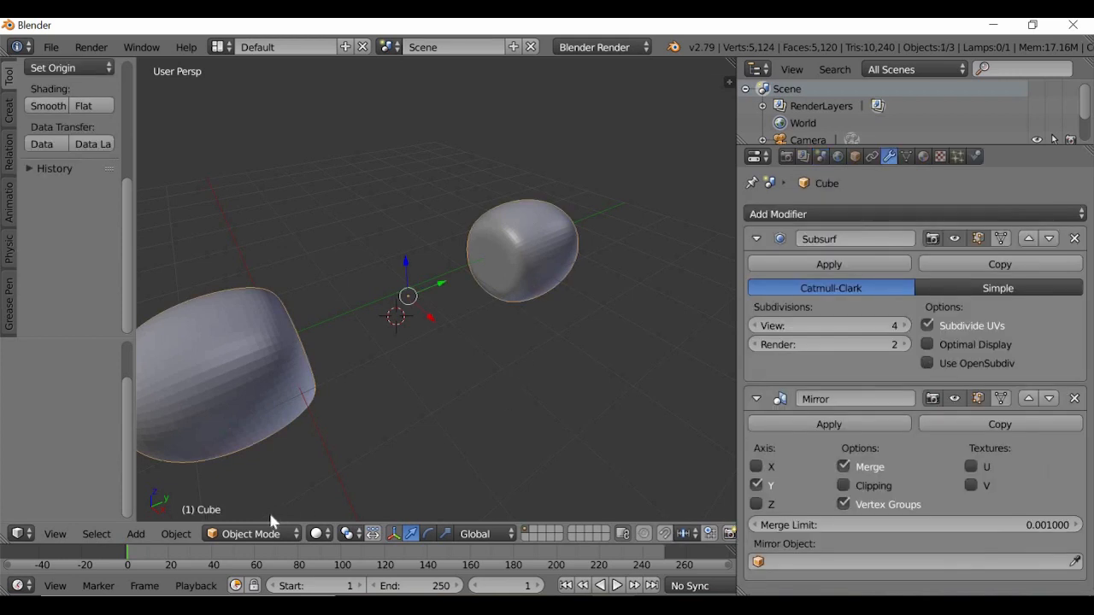
left_click(253, 532)
left_click(246, 493)
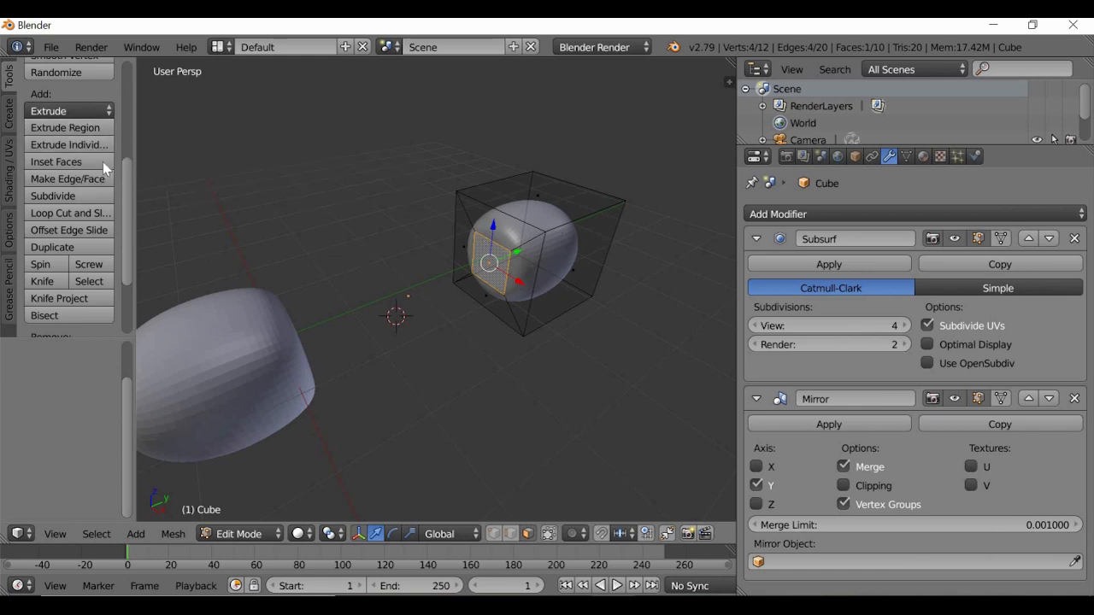
left_click(66, 127)
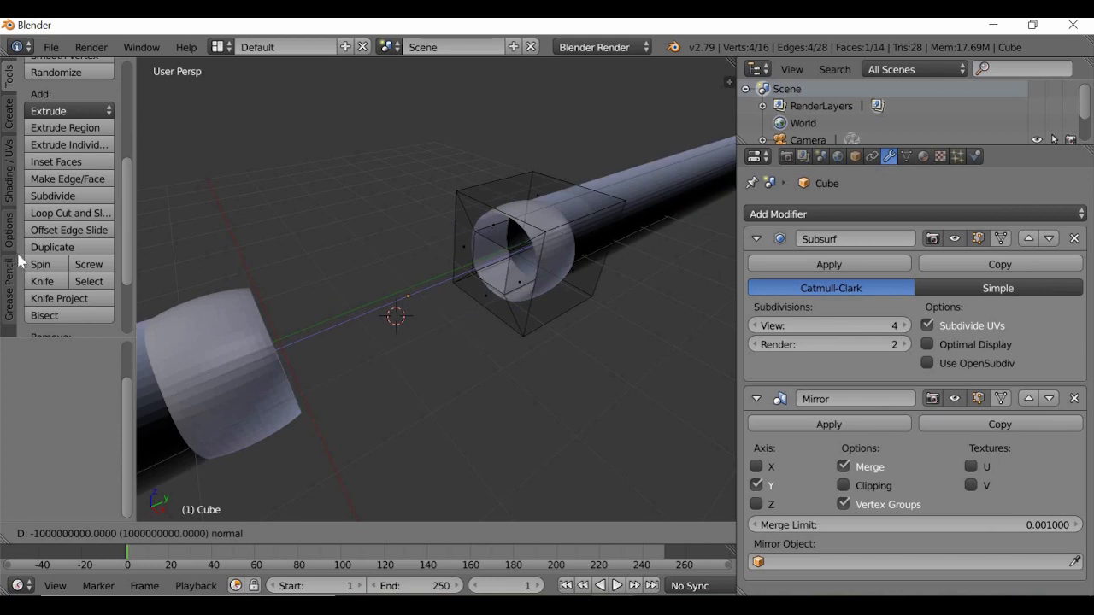
key("Escape")
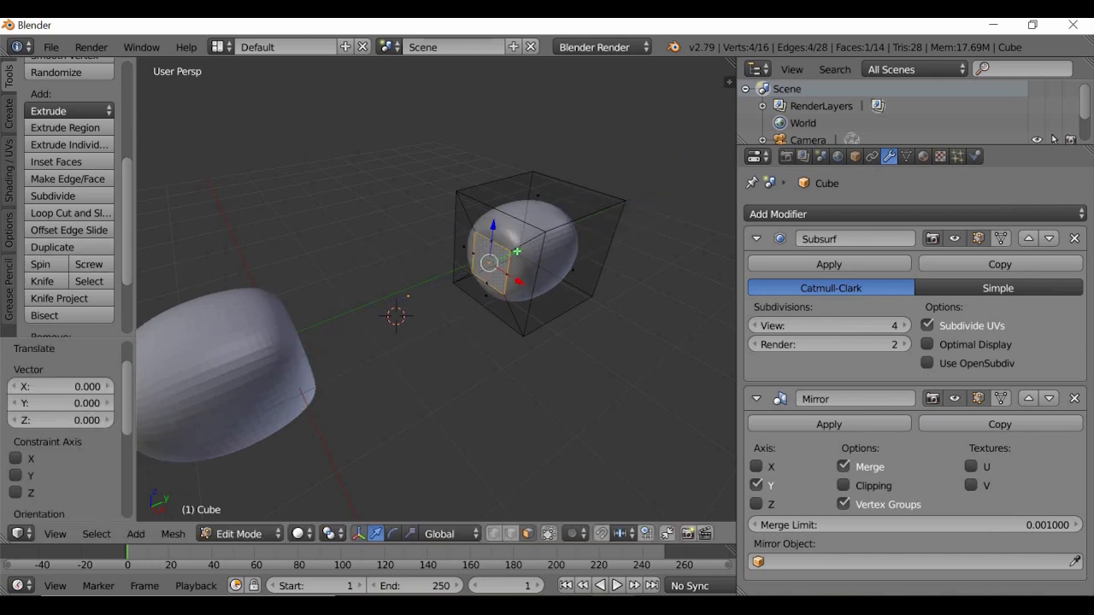
key("g")
key("y")
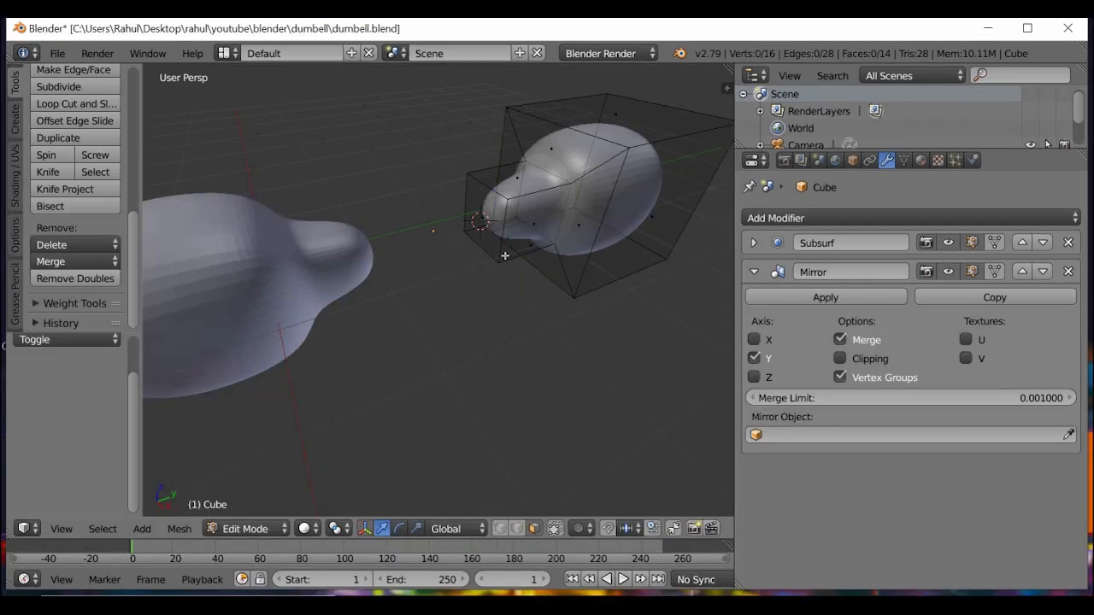
Step: Select the end face of the extruded neck and move it about -0.19 along Y toward the mirror centre
right_click(504, 256)
middle_click_drag(434, 280, 518, 202)
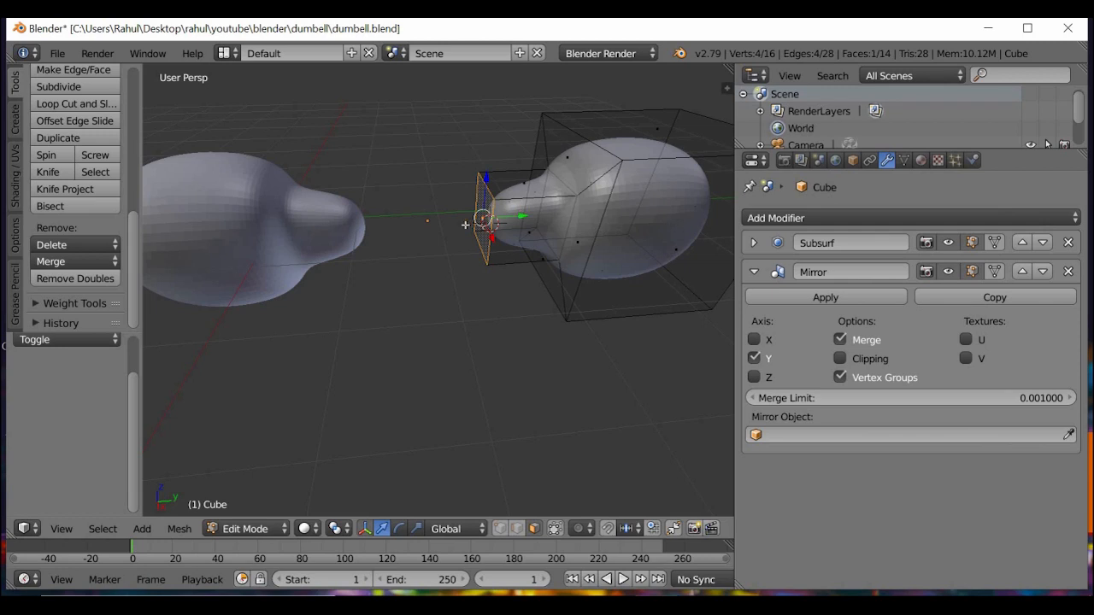
key("g")
key("y")
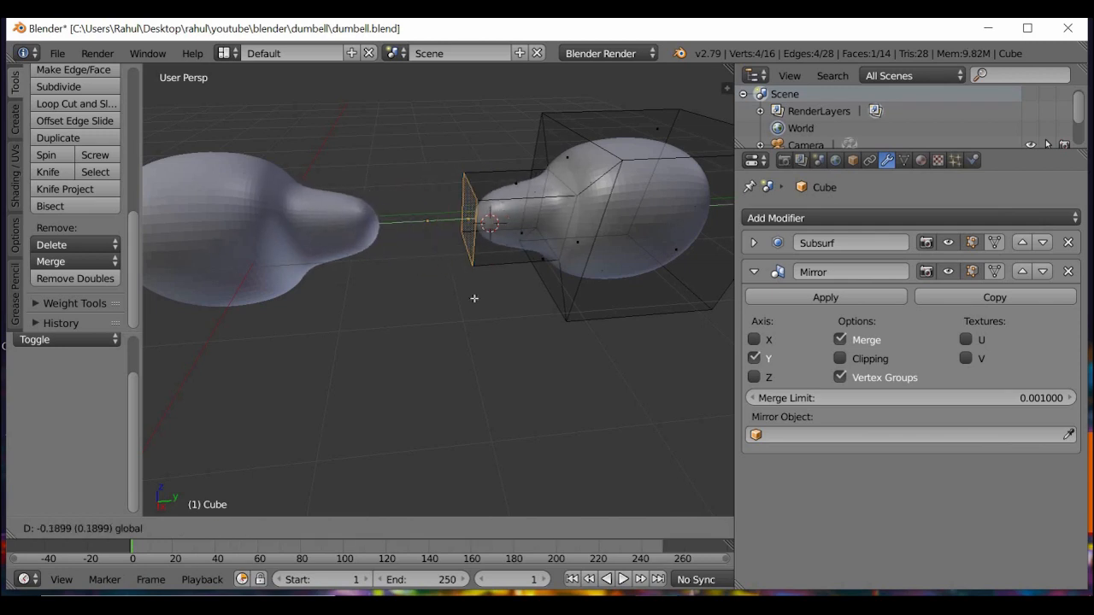
left_click(473, 298)
middle_click_drag(498, 300, 516, 296)
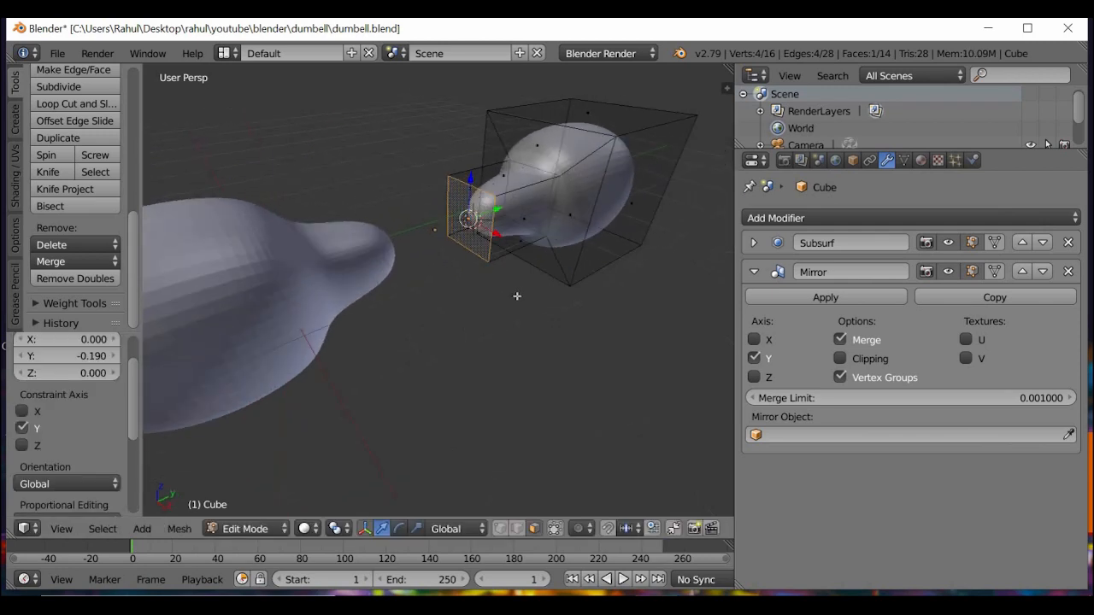
Step: Delete only the face that closes the inner end of the neck
key("x")
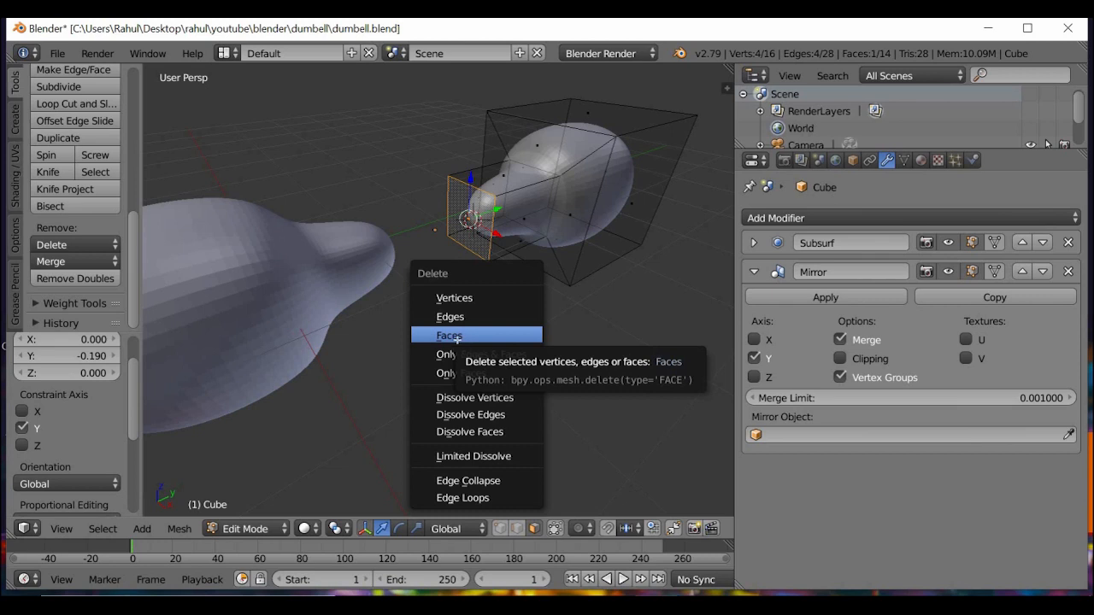
left_click(458, 340)
middle_click_drag(440, 347, 450, 373)
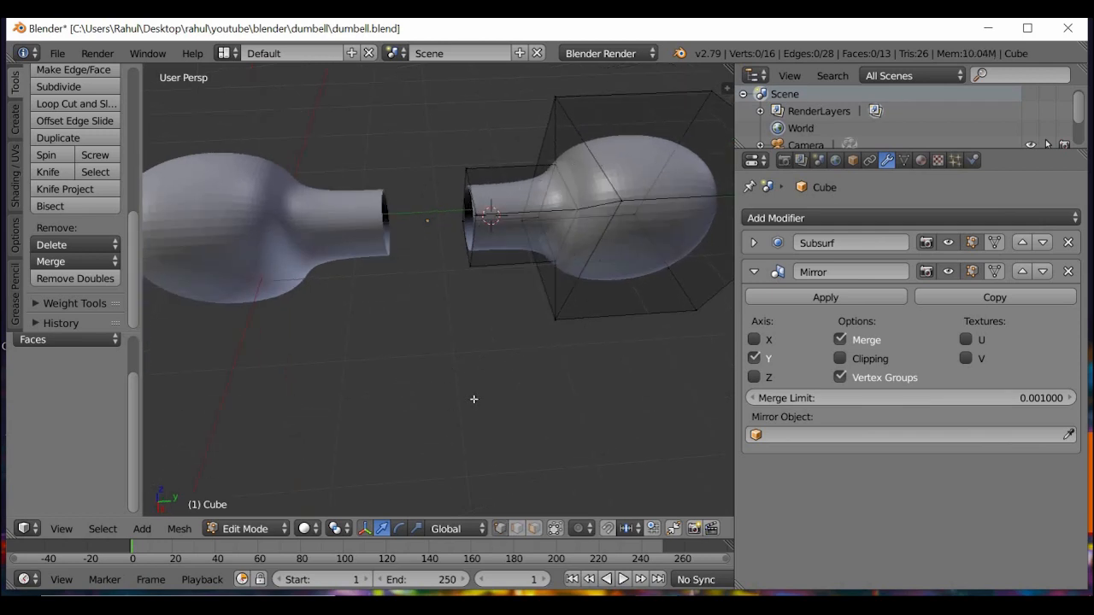
Step: Box-select the open end of the neck and move it about -0.554 along Y to meet its mirrored copy
key("b")
left_click_drag(450, 136, 493, 297)
key("g")
key("y")
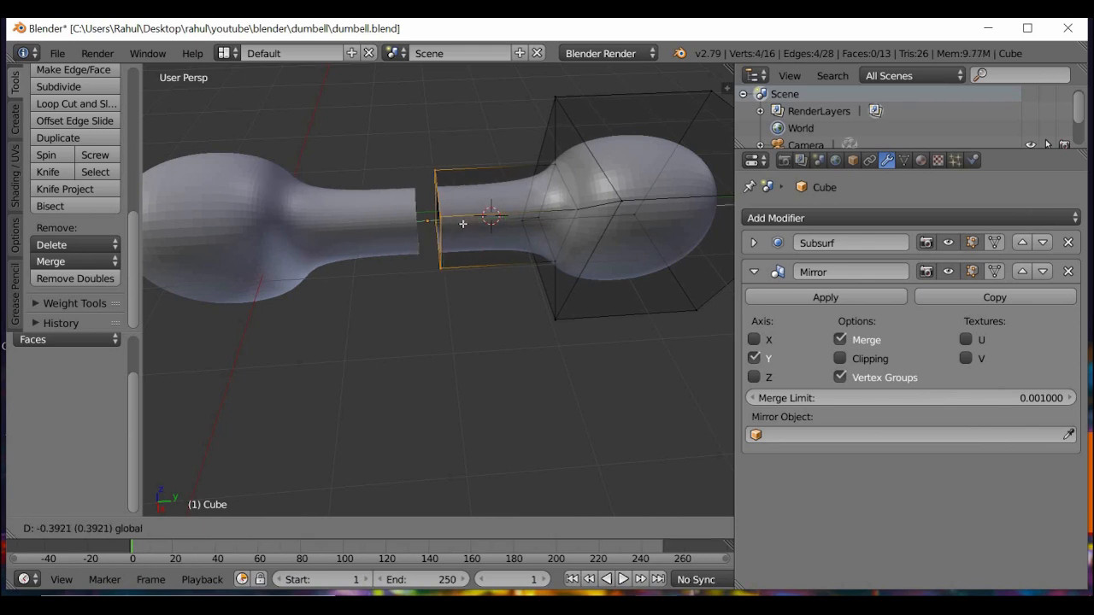
left_click(445, 301)
scroll(445, 303, "up", 2)
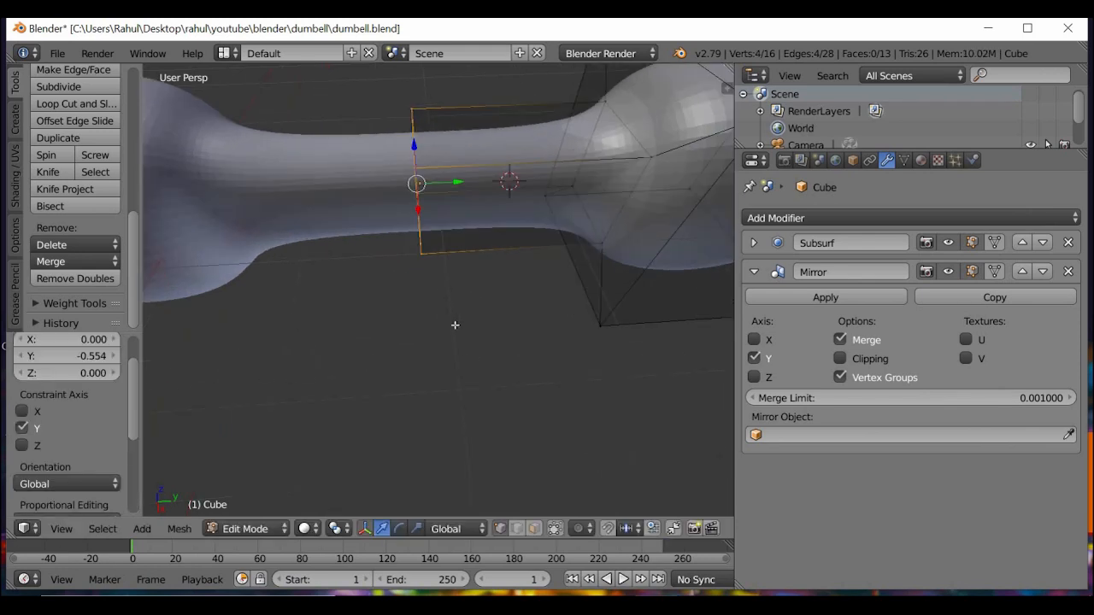
scroll(454, 324, "down", 2)
Step: Try moving the joined middle loop of the handle about 0.231 along Z
middle_click_drag(476, 293, 436, 176)
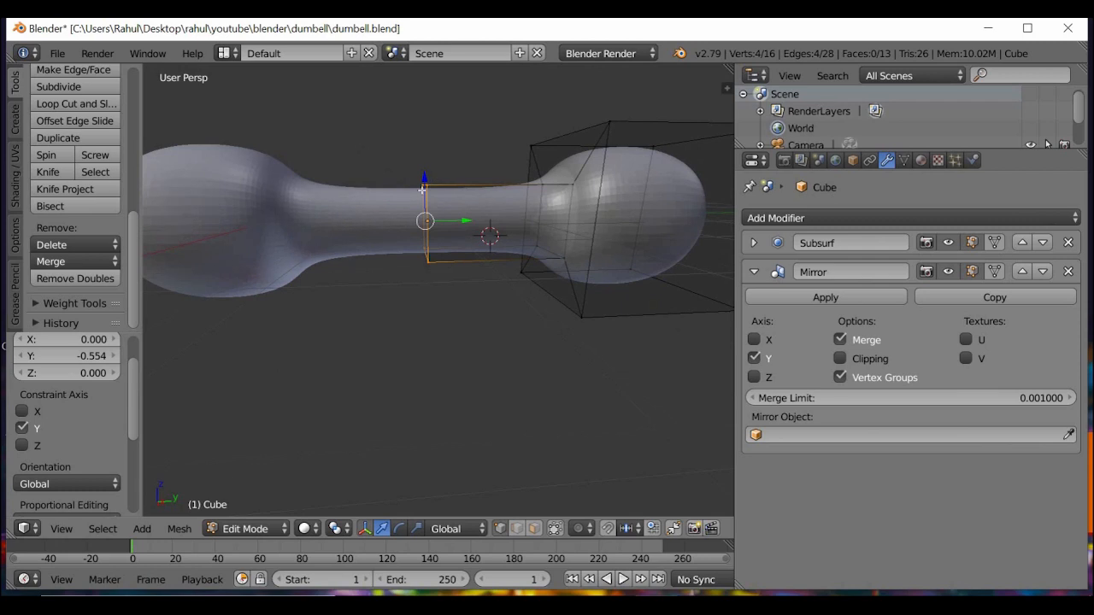
key("g")
key("z")
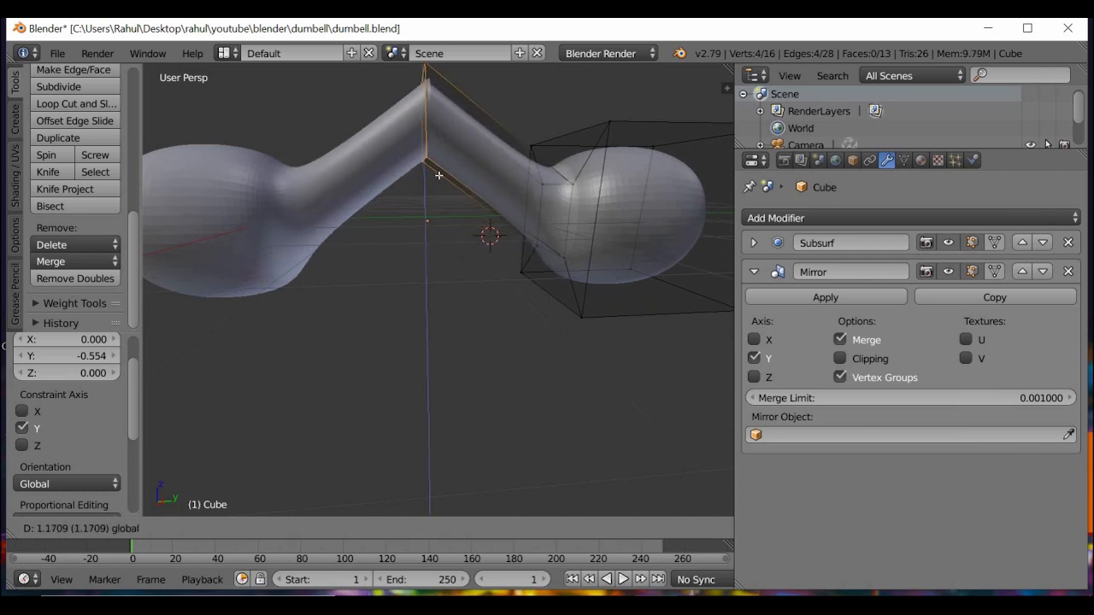
left_click(466, 203)
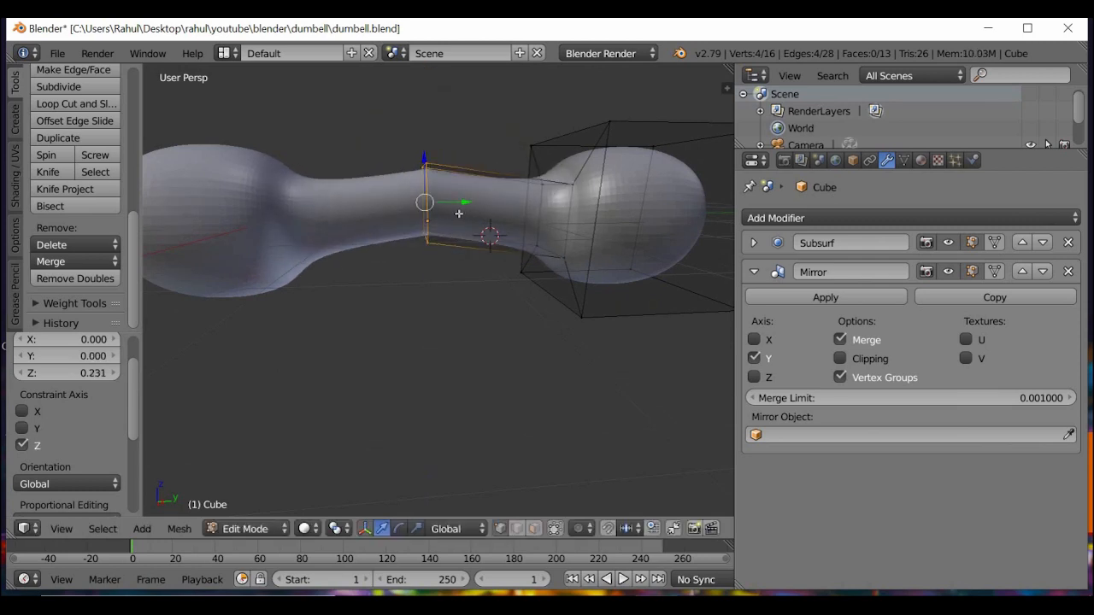
key("ctrl+z")
Step: Try moving the middle loop about -0.419 along Y past the mirror plane and raising it along Z
left_click_drag(441, 221, 395, 187)
key("g")
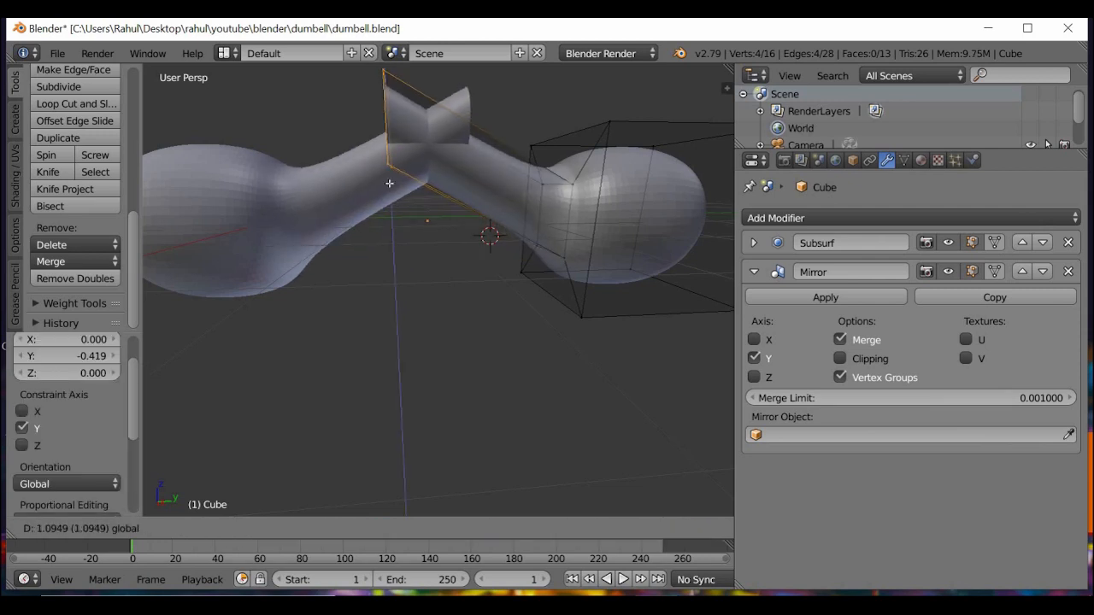
key("z")
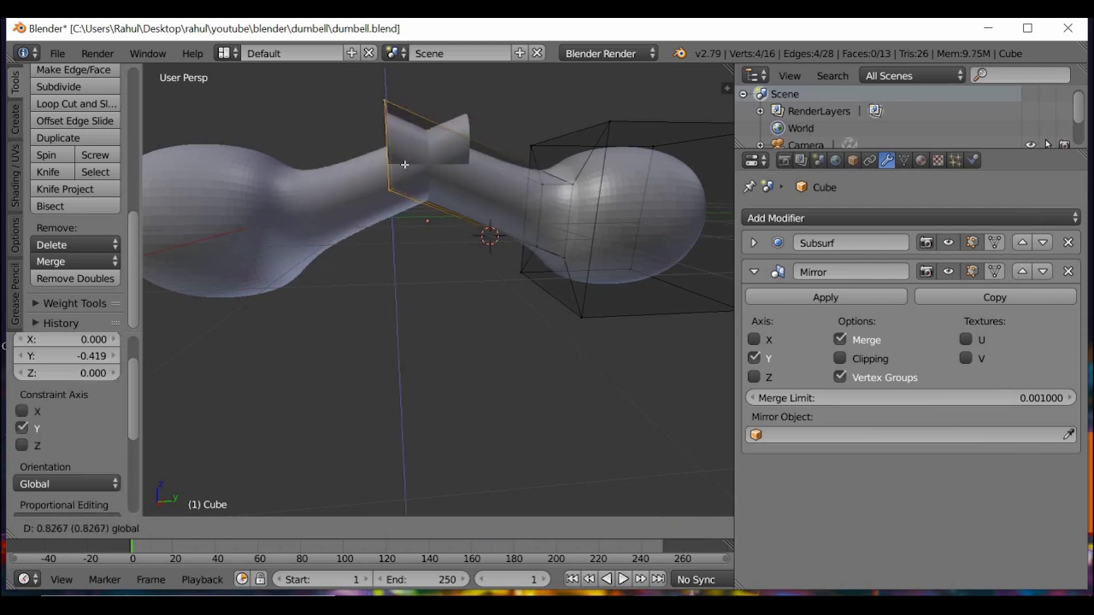
left_click(448, 366)
key("ctrl+z")
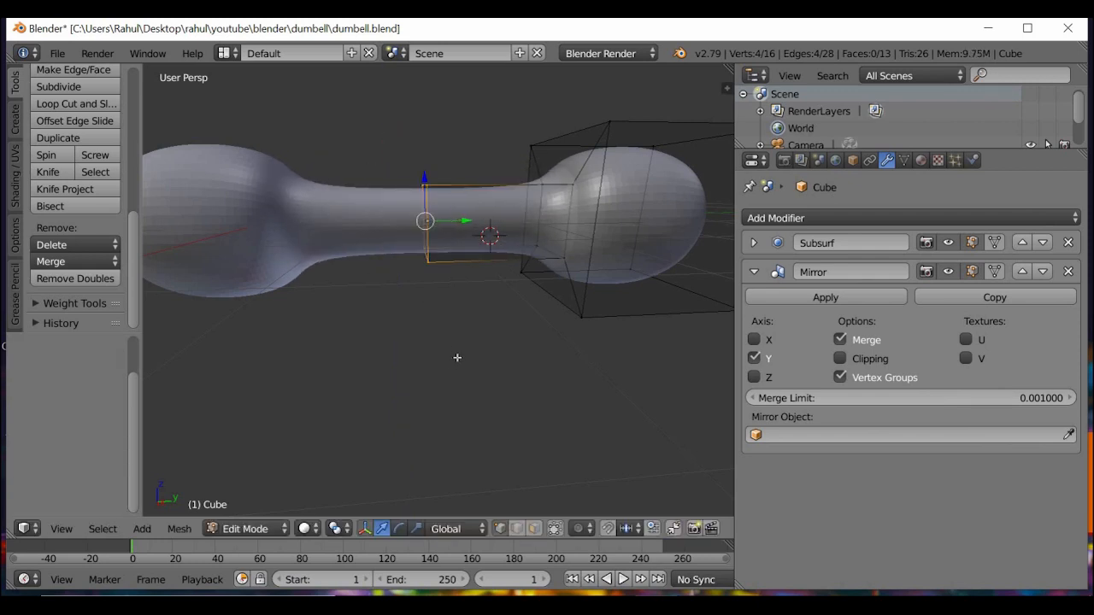
Step: Inspect the joined handle from several angles and deselect the middle loop
middle_click_drag(477, 387, 488, 403)
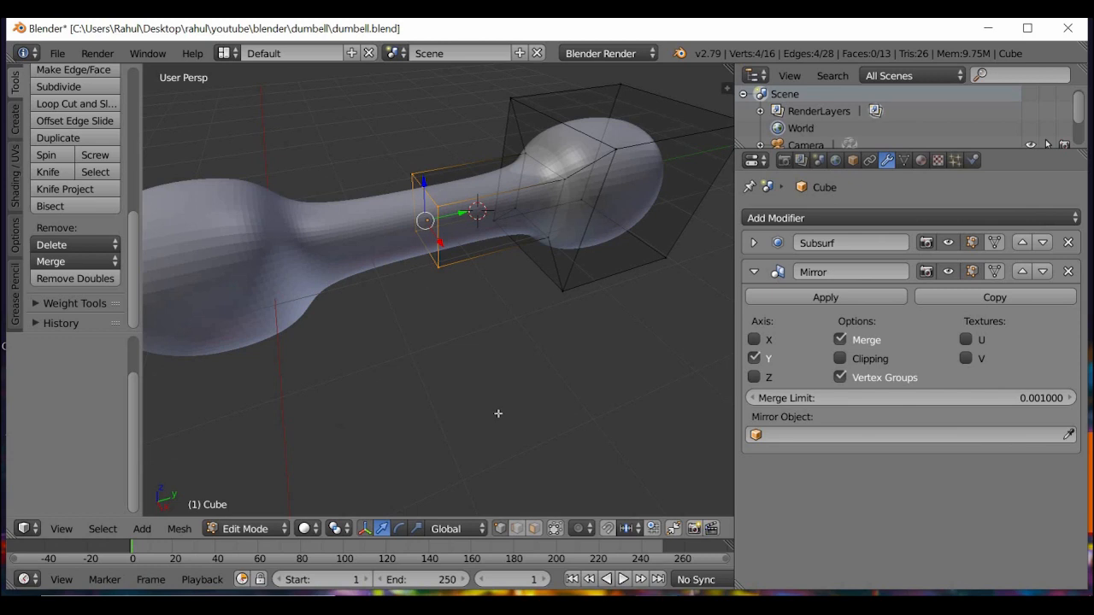
middle_click_drag(486, 343, 490, 384)
scroll(501, 344, "up", 3)
mouse_move(500, 345)
middle_mouse_down()
mouse_move(491, 325)
mouse_move(488, 370)
mouse_move(486, 337)
mouse_move(499, 339)
middle_mouse_up()
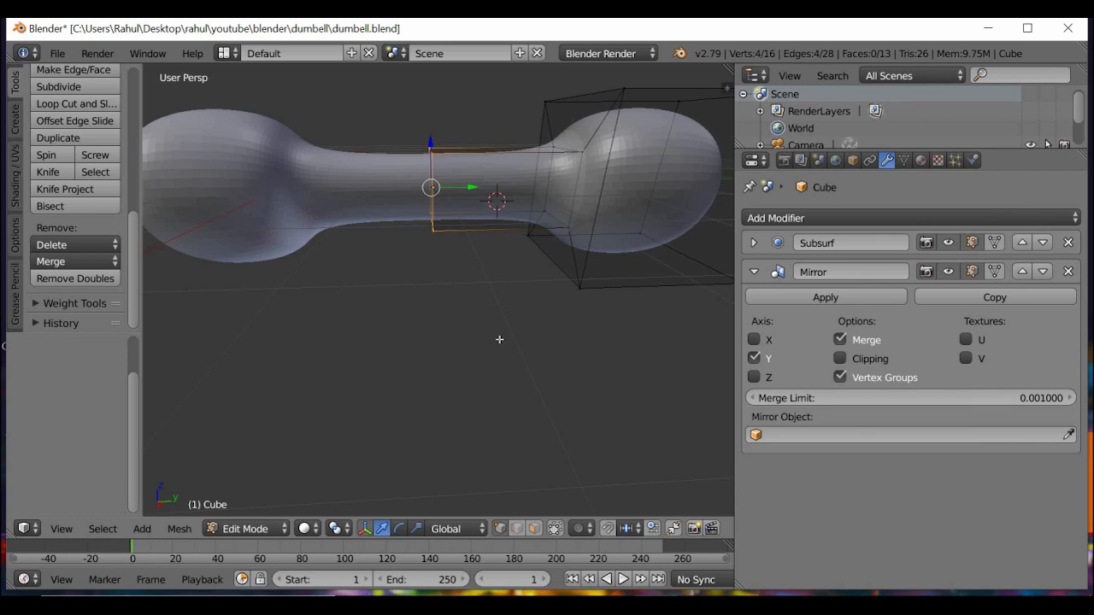
key("a")
middle_click_drag(478, 350, 480, 330)
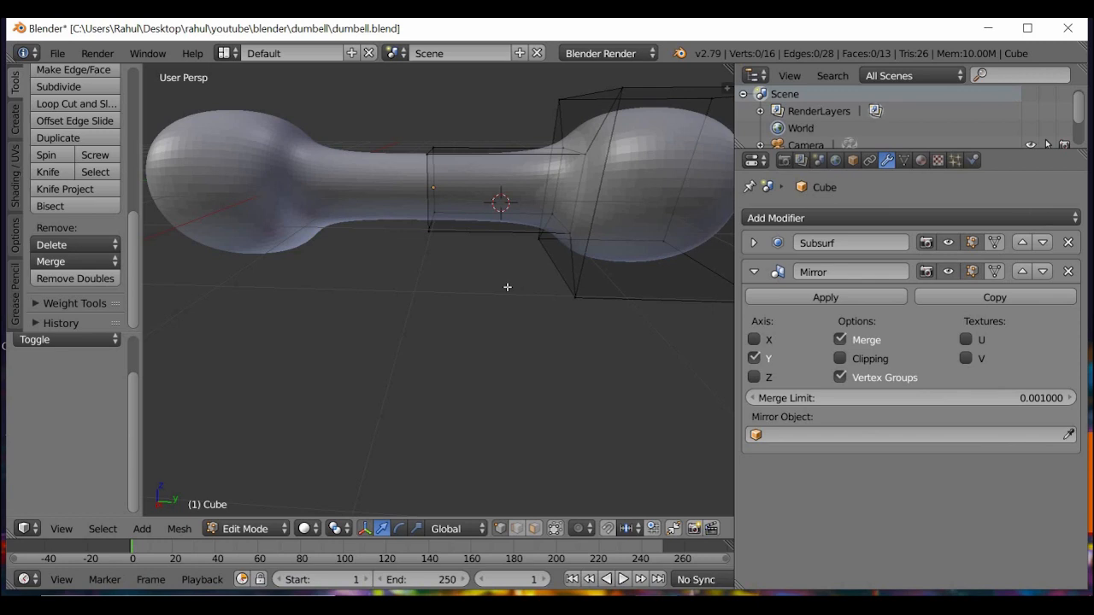
Step: Box-select the four lengthwise edges of the handle and subdivide them with one cut
key("b")
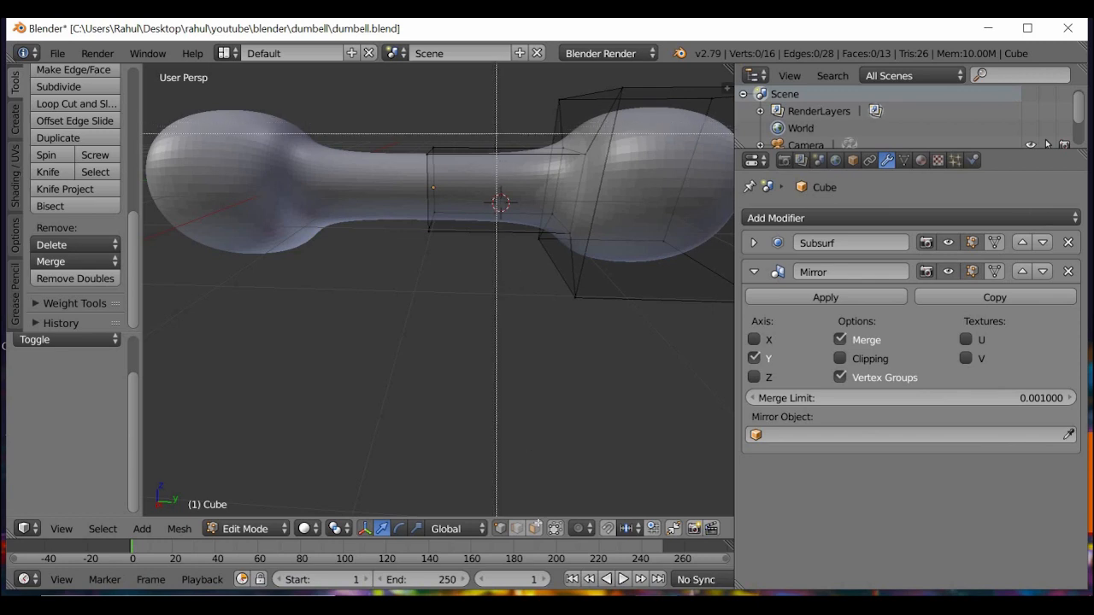
key("Escape")
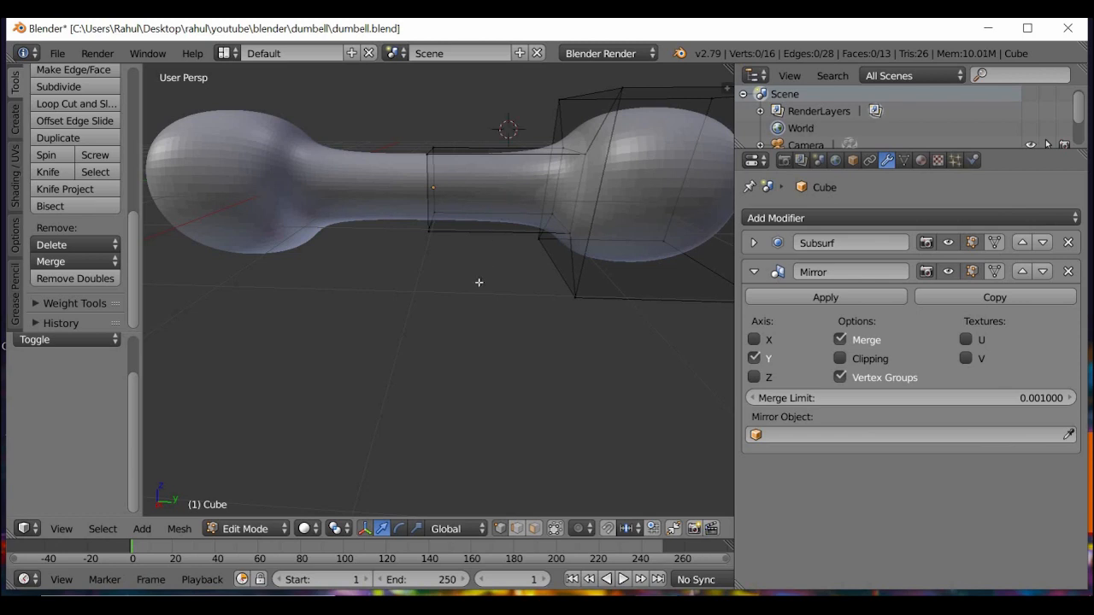
key("b")
left_click_drag(469, 127, 501, 270)
key("b")
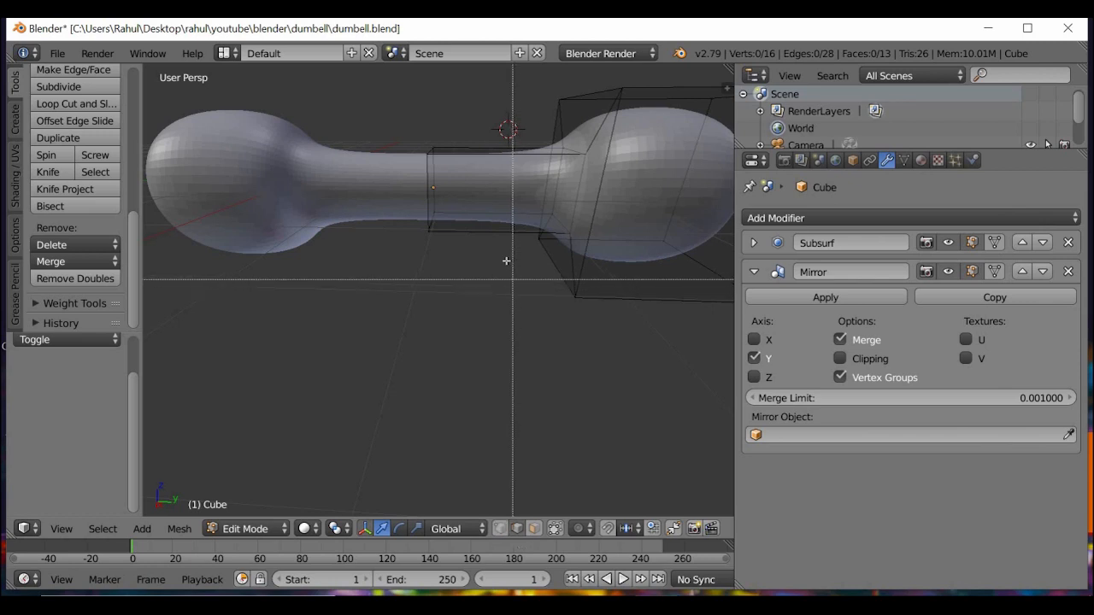
left_click_drag(506, 261, 472, 130)
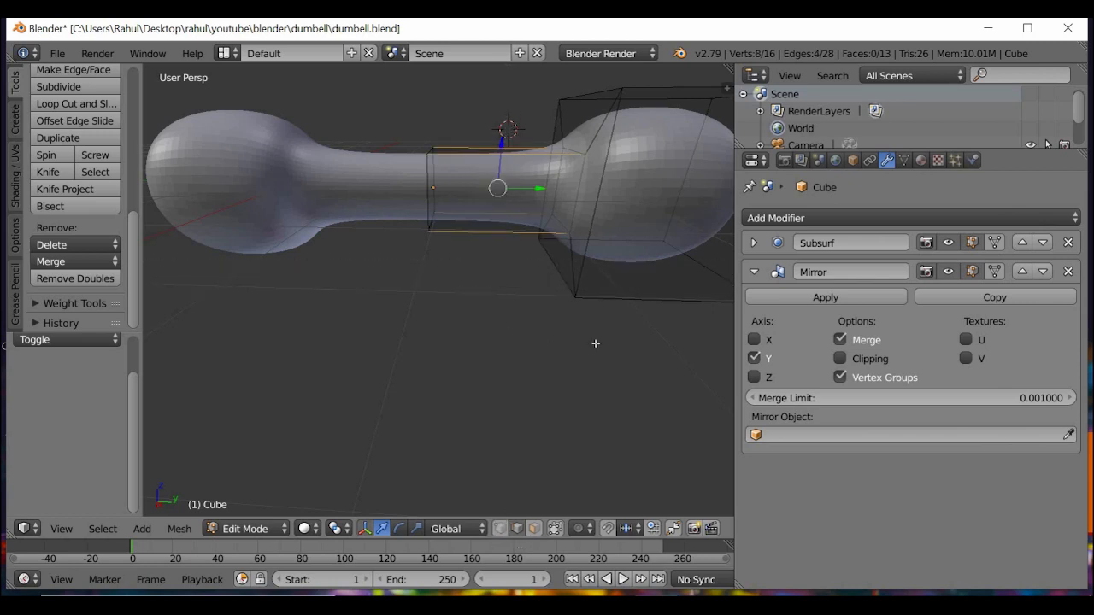
middle_click_drag(595, 343, 488, 300)
scroll(132, 188, "up", 1)
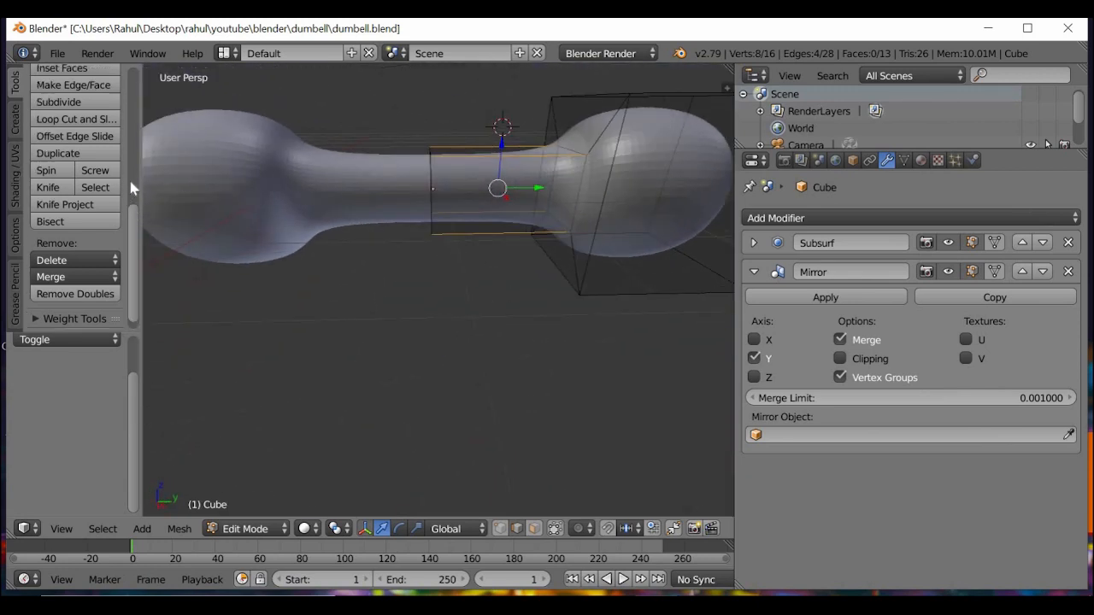
scroll(128, 176, "up", 5)
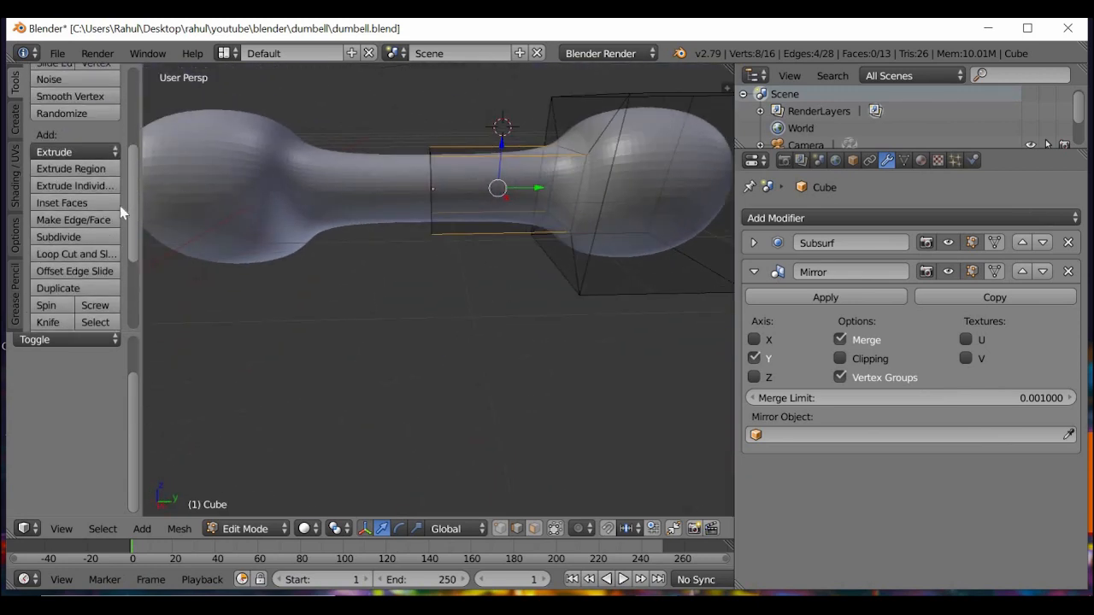
left_click(80, 236)
middle_click_drag(469, 365, 240, 239)
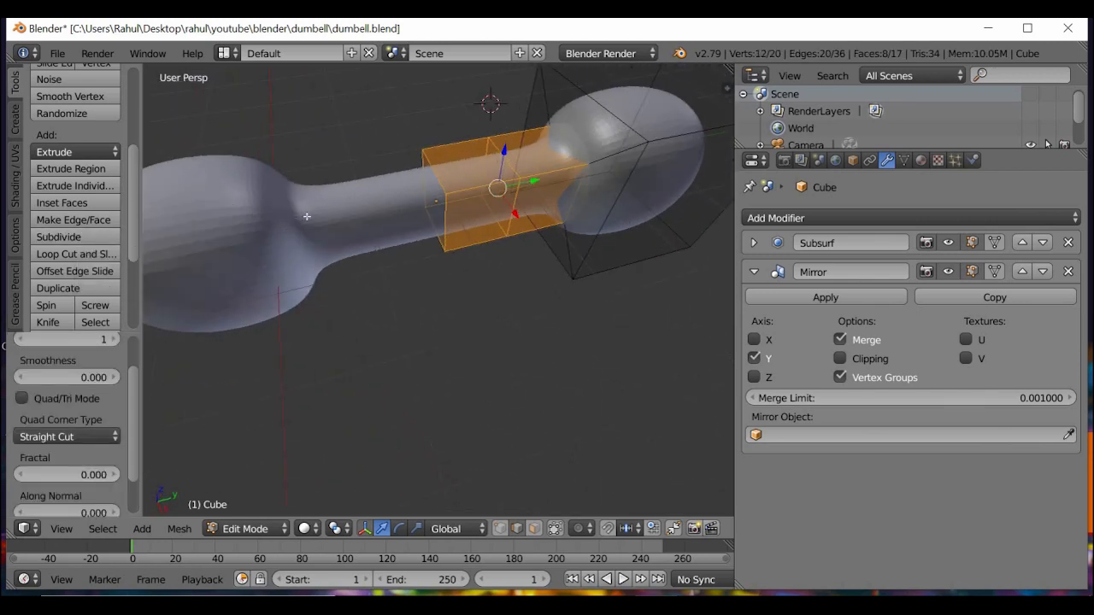
middle_click_drag(453, 313, 427, 281)
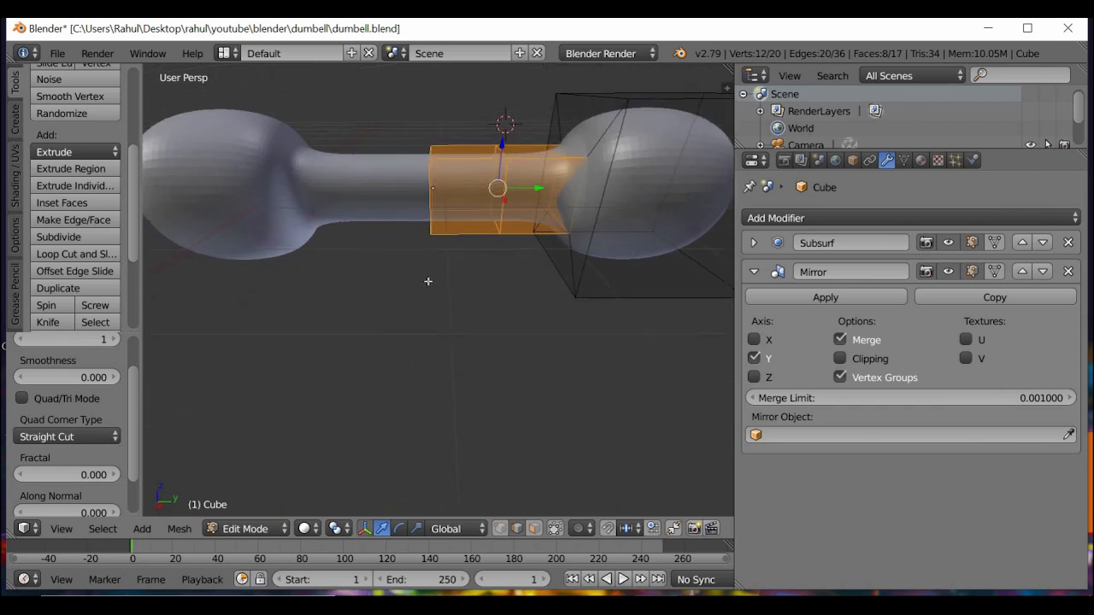
Step: Box-select the four vertices of the handle's new middle loop and move them about 0.505 along Y toward the head
key("a")
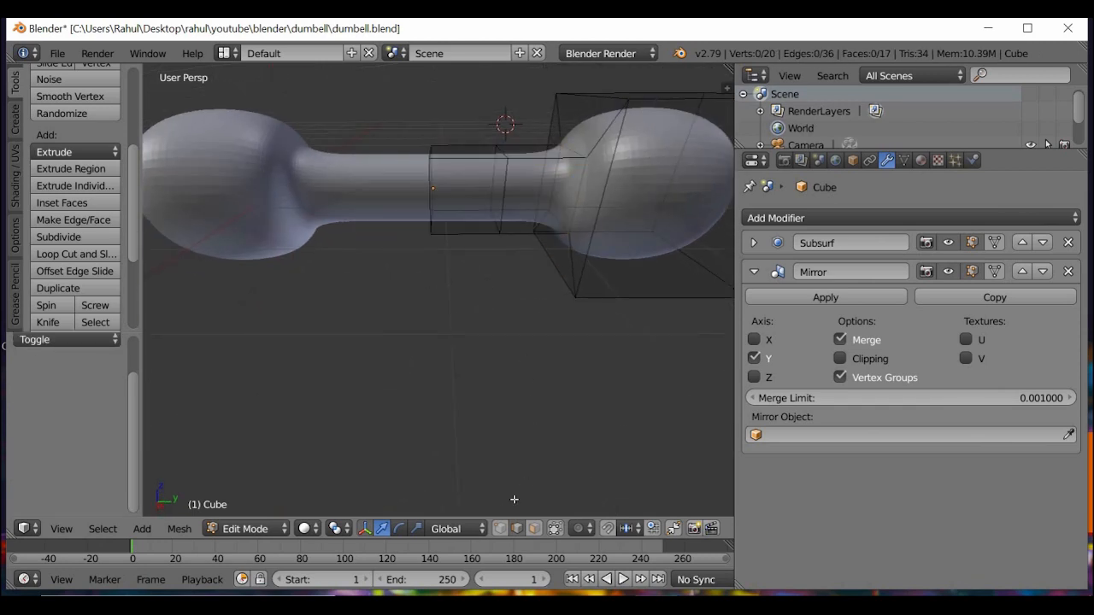
left_click(500, 528)
key("b")
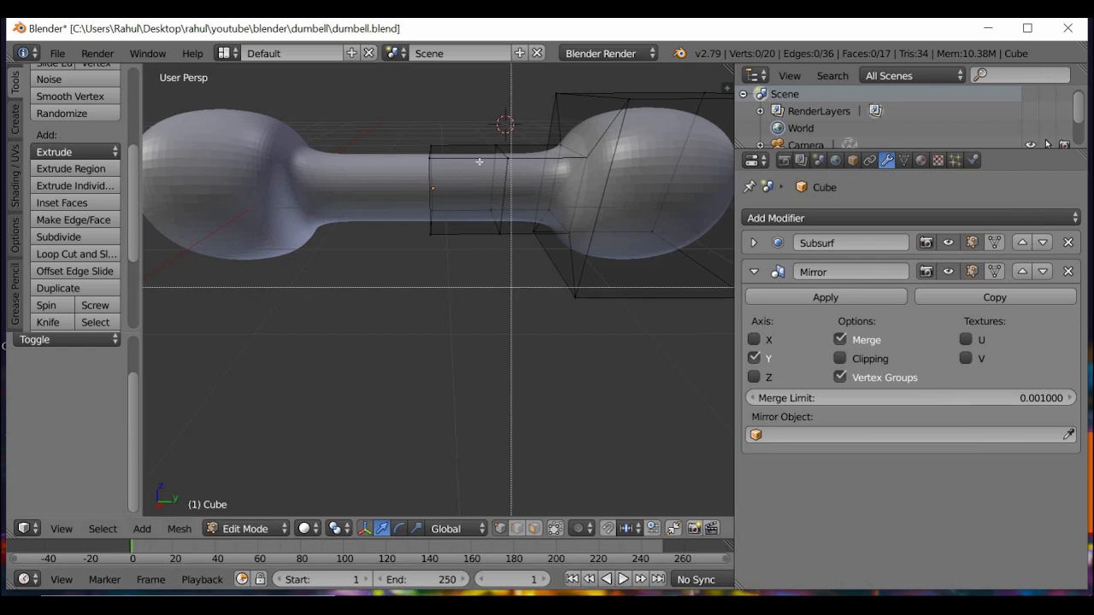
left_click_drag(477, 127, 512, 288)
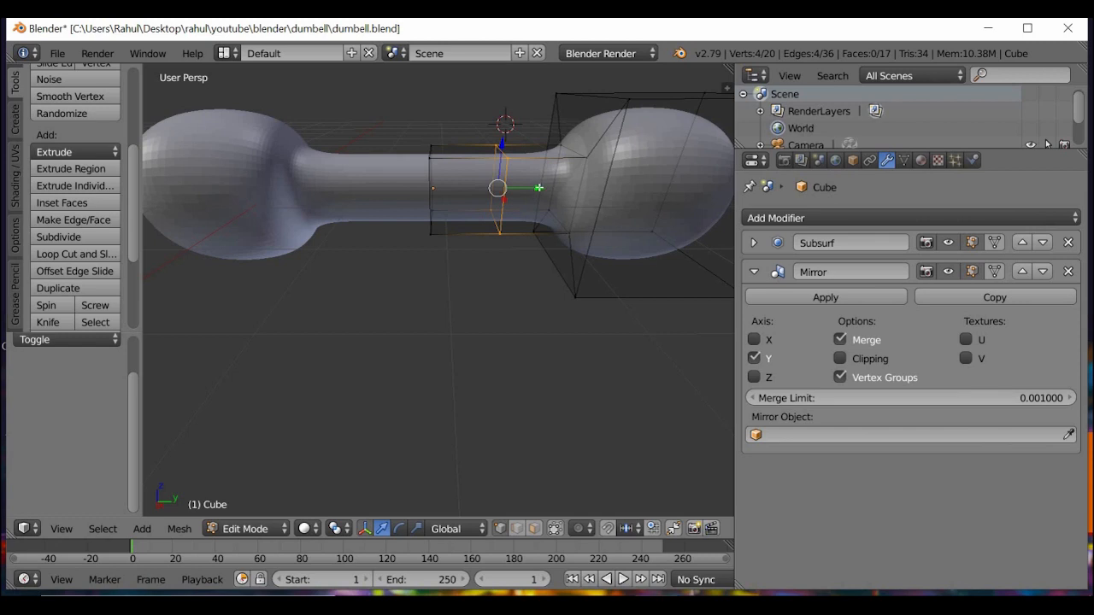
left_click_drag(543, 189, 317, 163)
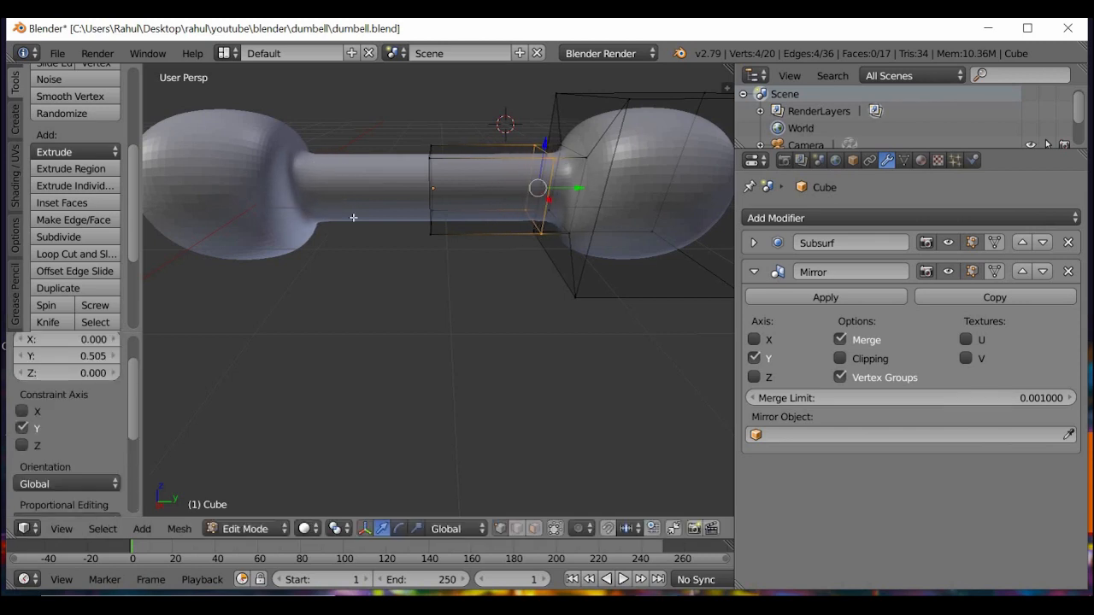
Step: Inspect the transition between handle and head from several angles
middle_click_drag(384, 305, 352, 183)
scroll(440, 288, "down", 4)
middle_click_drag(445, 313, 303, 213)
scroll(311, 262, "up", 3)
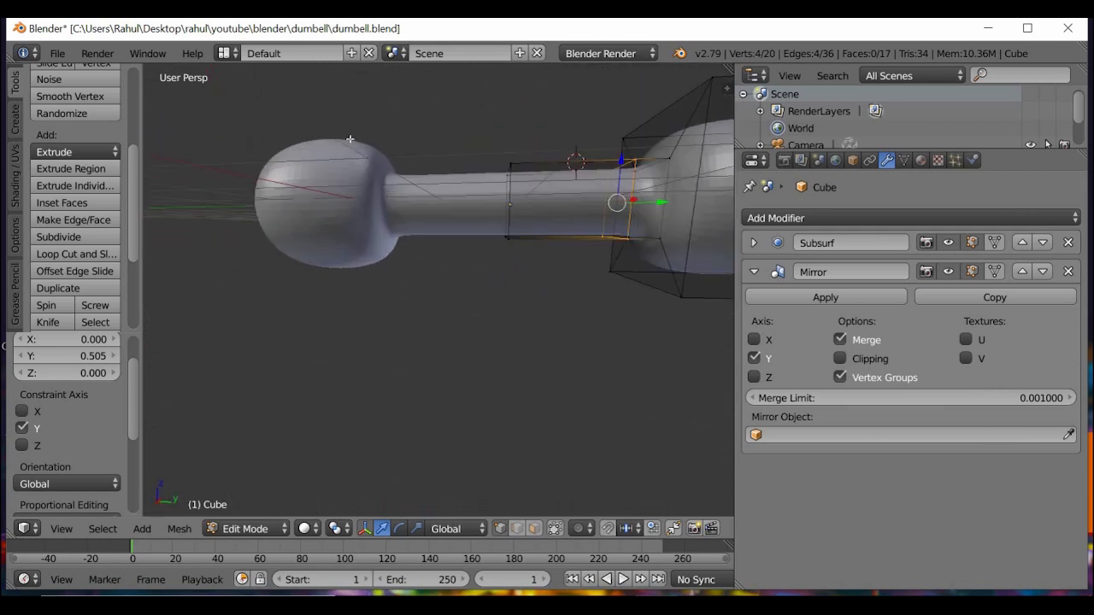
scroll(595, 304, "down", 1)
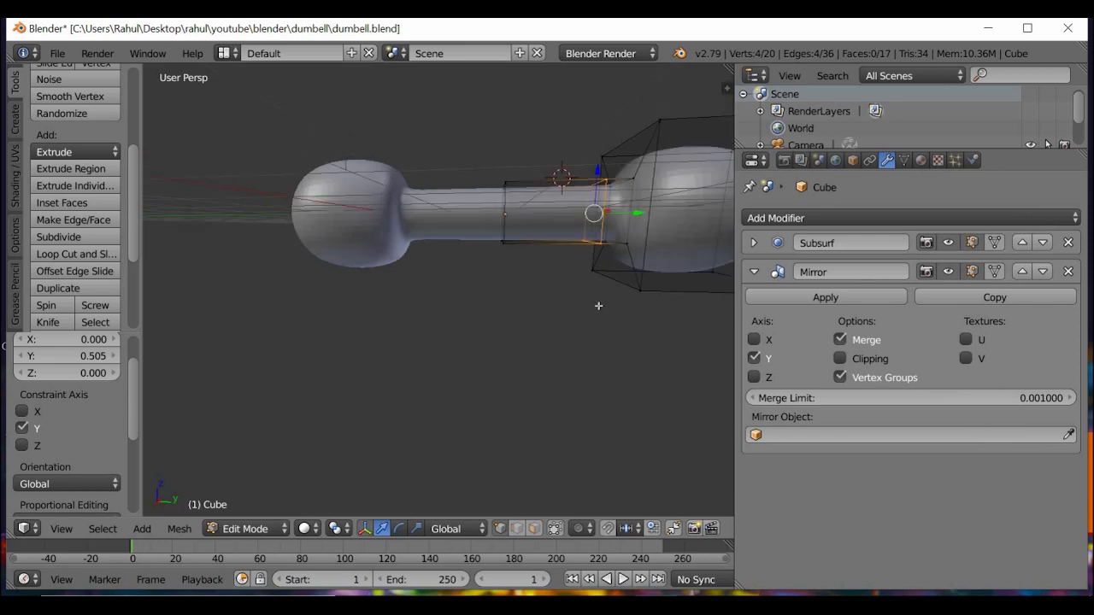
middle_click_drag(569, 322, 428, 340)
scroll(439, 326, "up", 1)
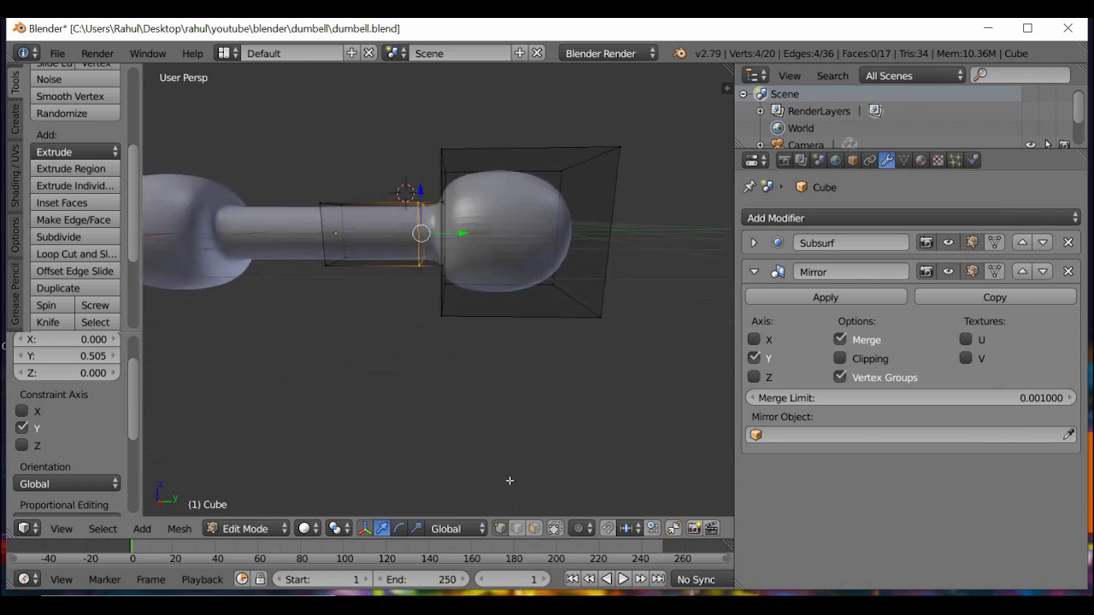
Step: Box-select only the four lengthwise edges of the dumbbell's head and subdivide them with one cut
key("a")
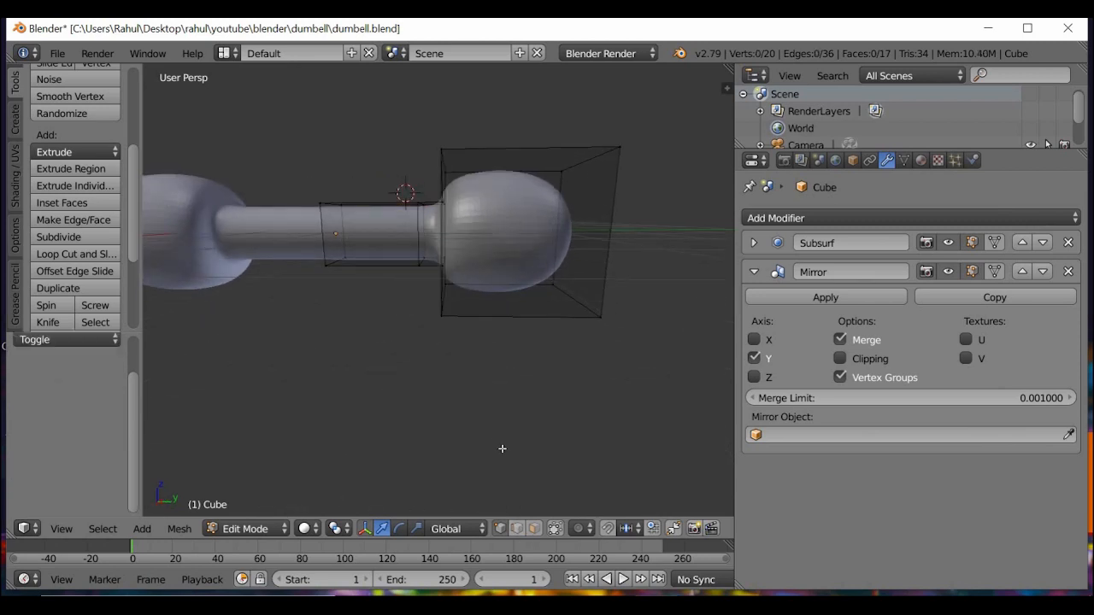
left_click(517, 528)
key("b")
left_click_drag(514, 127, 490, 346)
middle_click_drag(470, 395, 574, 390)
scroll(576, 384, "up", 4)
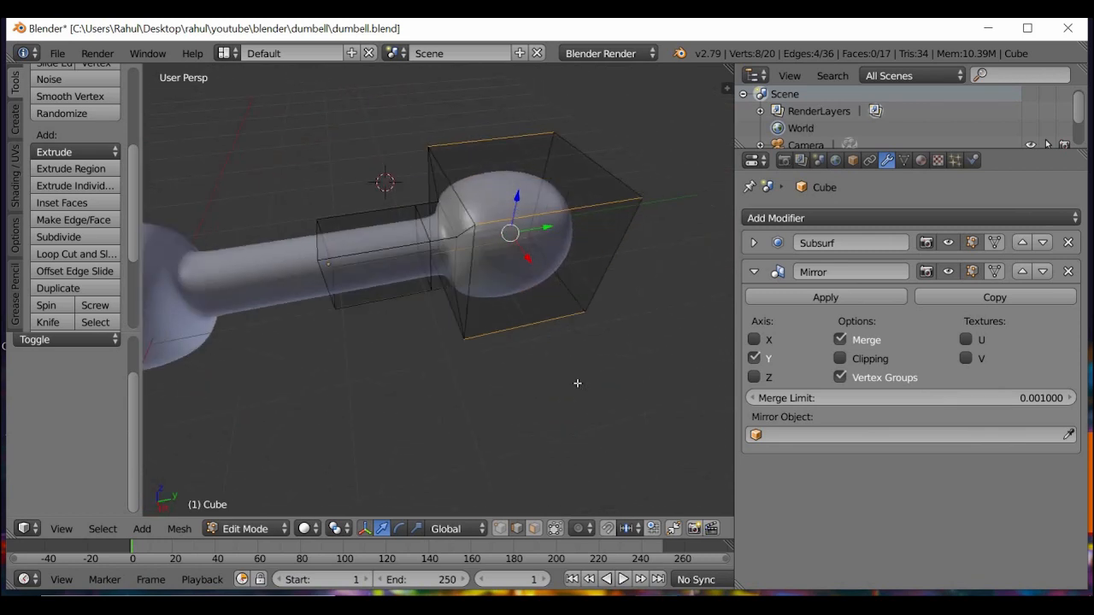
left_click(77, 238)
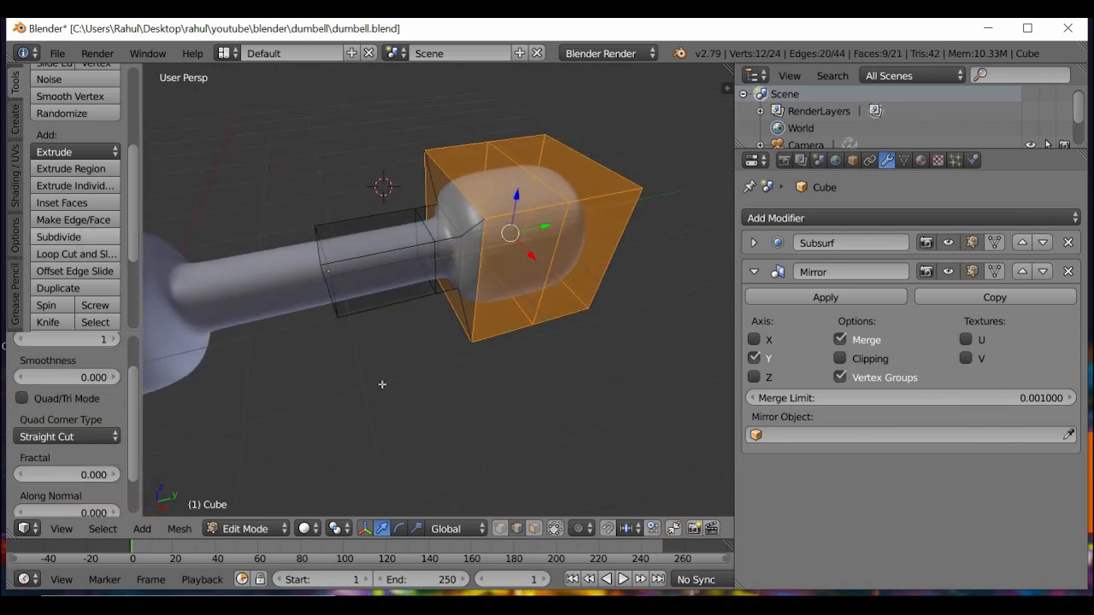
Step: Examine the shape of the subdivided head and its mirrored copy from several angles
middle_click_drag(381, 383, 270, 332)
scroll(215, 341, "down", 3)
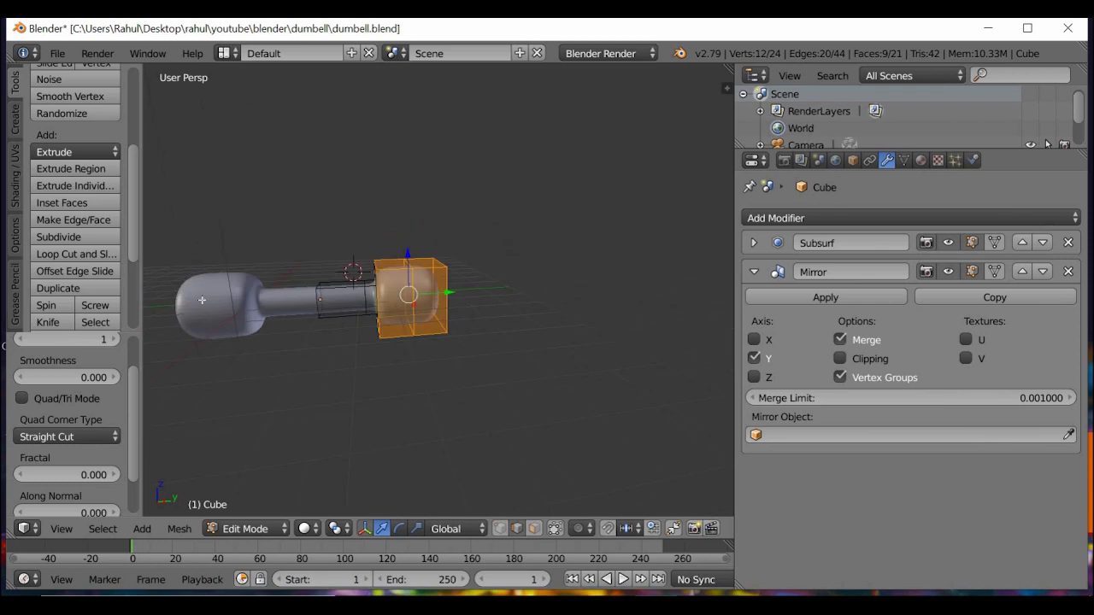
scroll(202, 293, "up", 3)
middle_click_drag(362, 338, 275, 371)
scroll(381, 371, "down", 3)
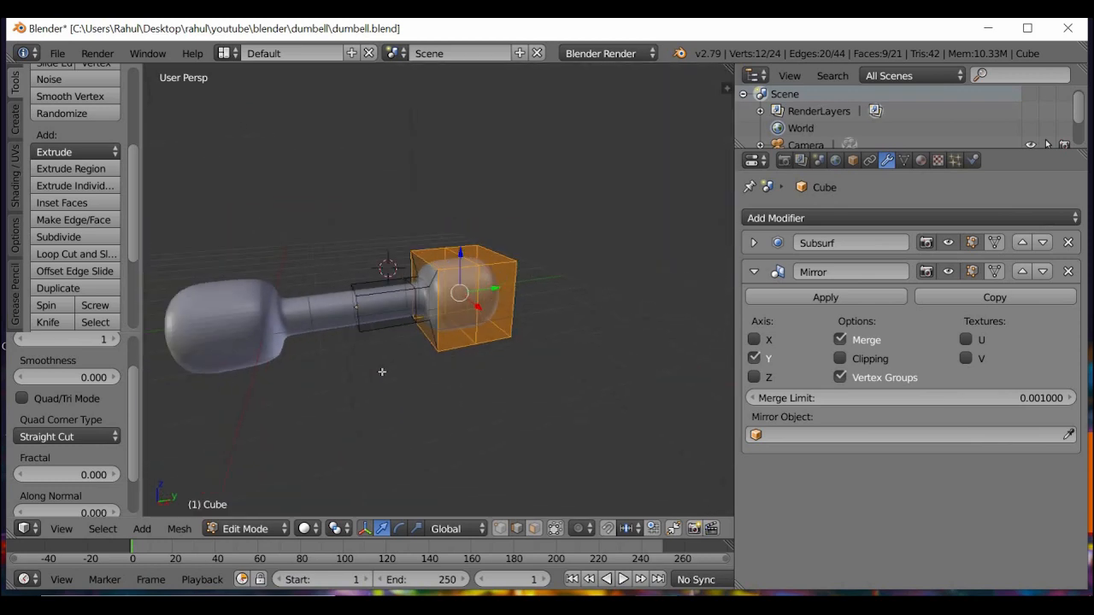
scroll(382, 372, "up", 2)
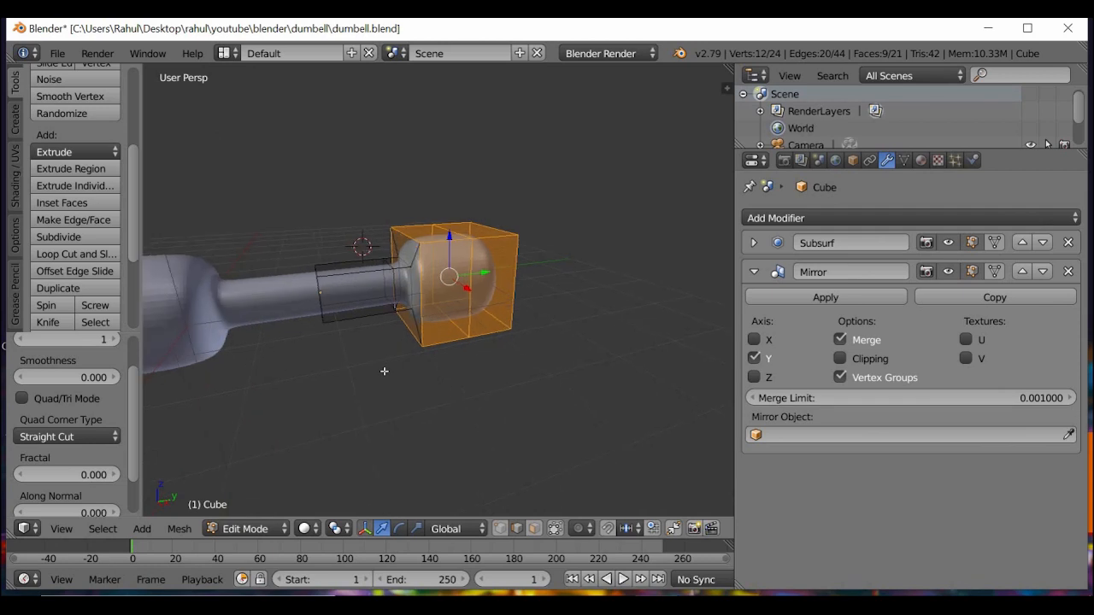
middle_click_drag(374, 373, 244, 326)
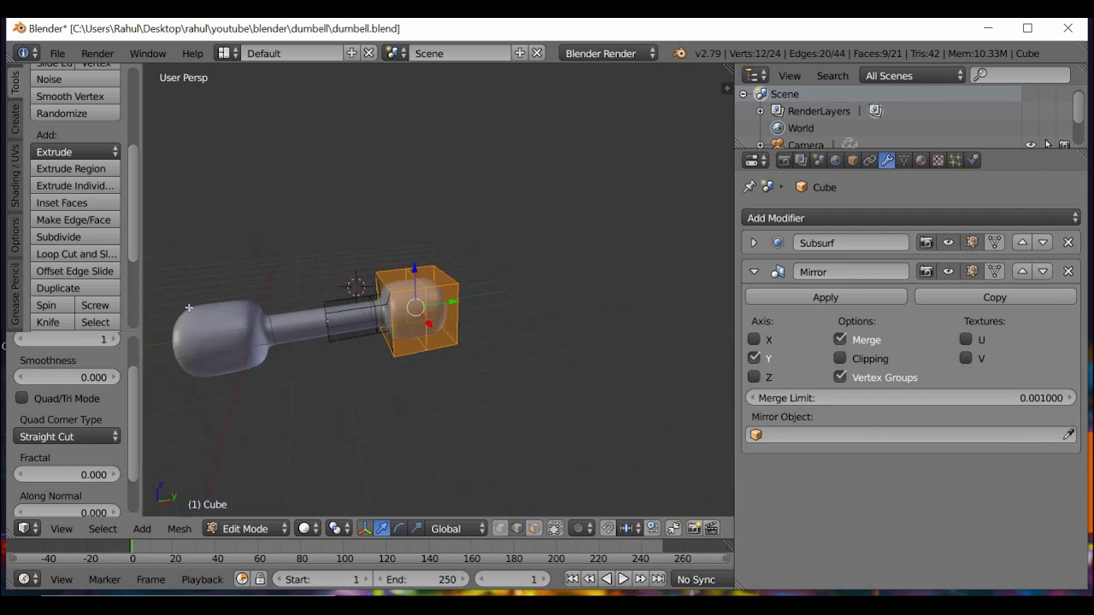
scroll(133, 358, "up", 2)
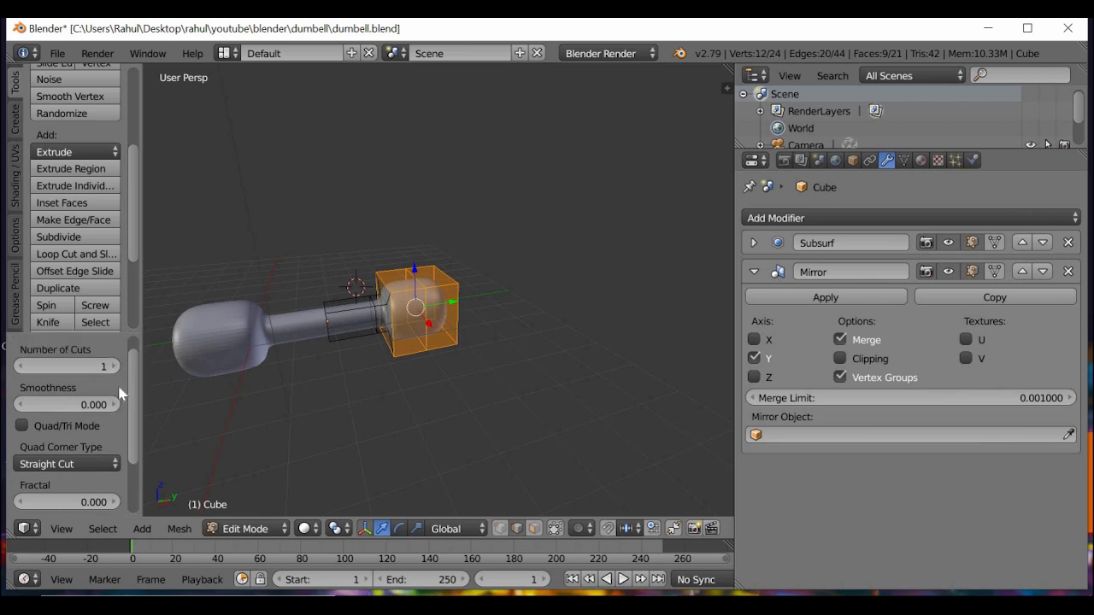
Step: Set the number of cuts of the head's subdivision to 2 and check the rounded shape
left_click(114, 384)
scroll(308, 355, "up", 2)
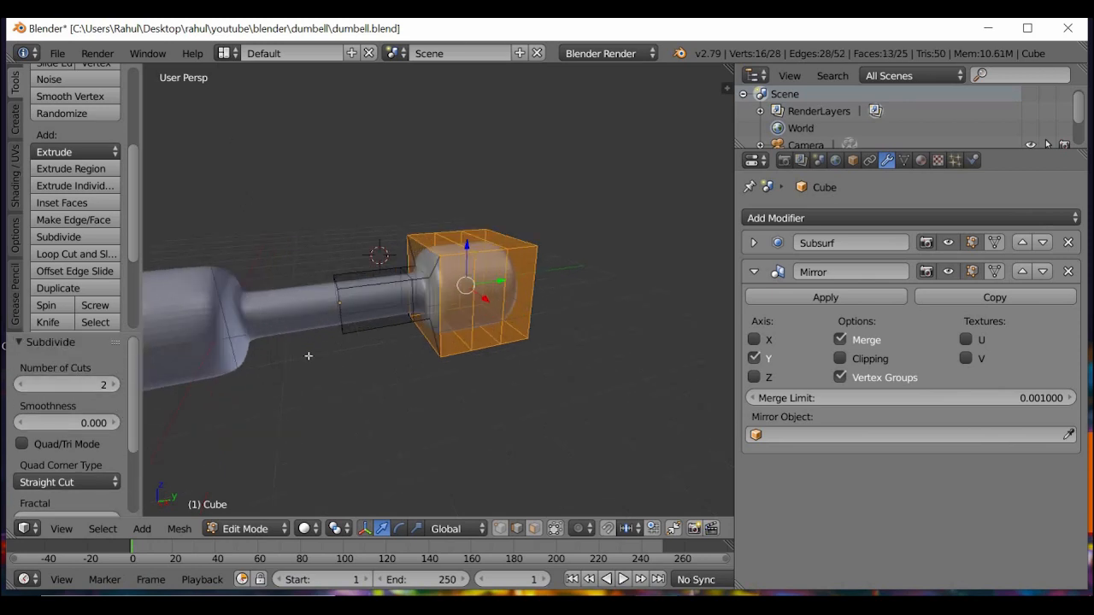
mouse_move(345, 383)
middle_mouse_down()
mouse_move(342, 357)
mouse_move(354, 383)
mouse_move(339, 430)
mouse_move(327, 391)
middle_mouse_up()
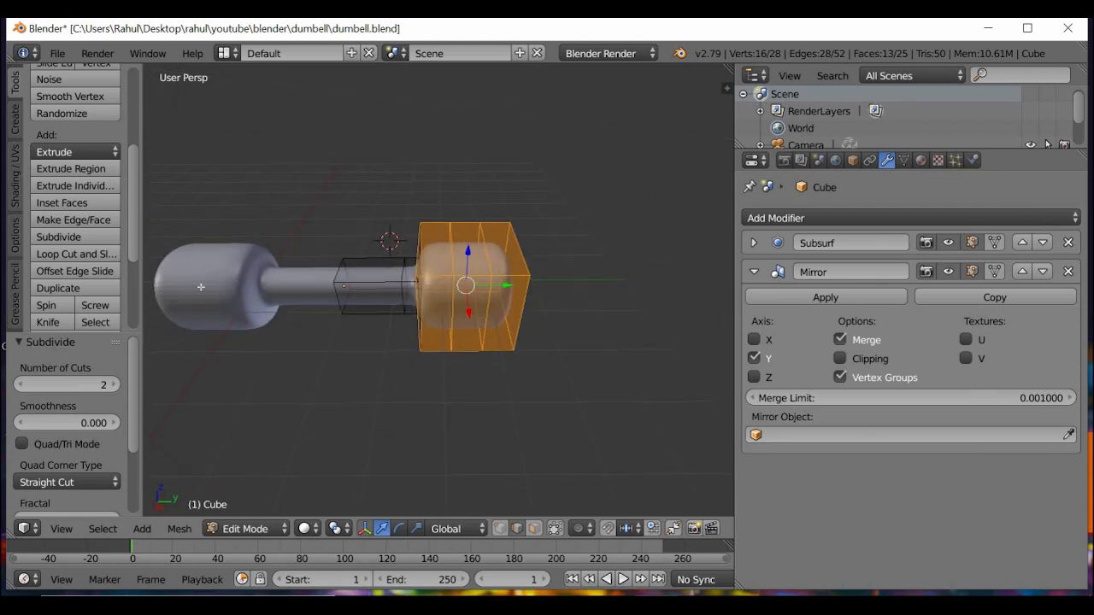
scroll(434, 356, "up", 2)
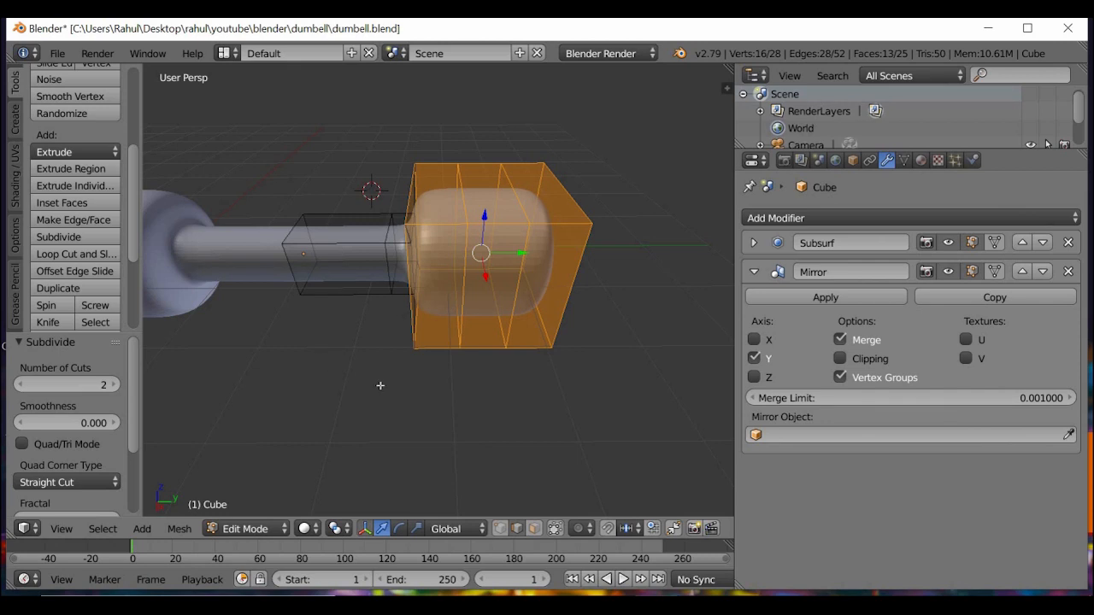
middle_click_drag(367, 361, 380, 355)
Step: Clear the selection and box-select the upper and lower edges of the head so the whole head block is selected
key("a")
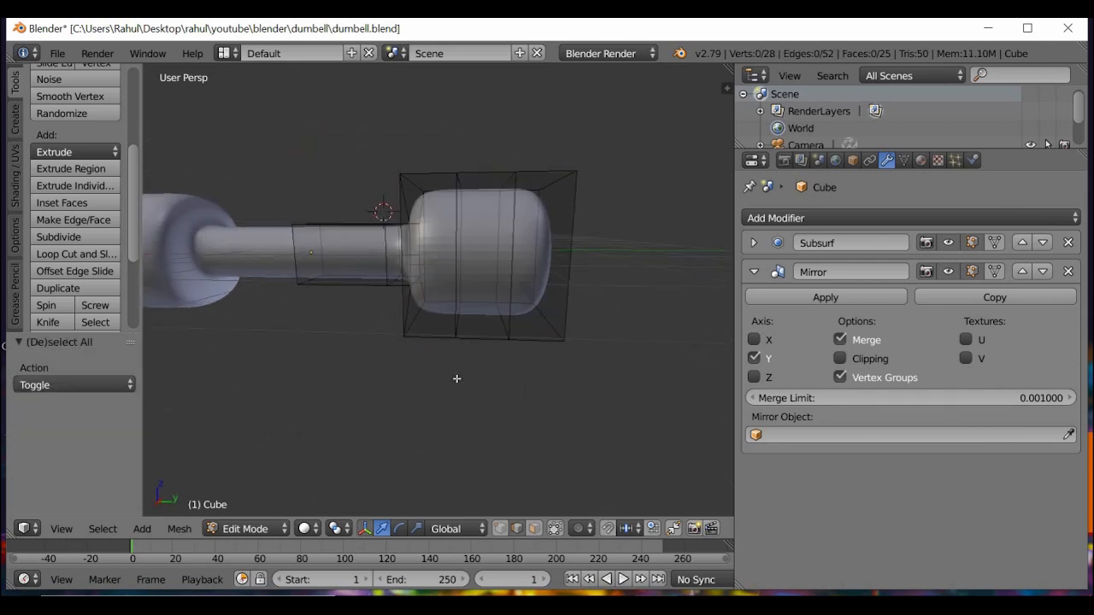
middle_click_drag(467, 379, 466, 381)
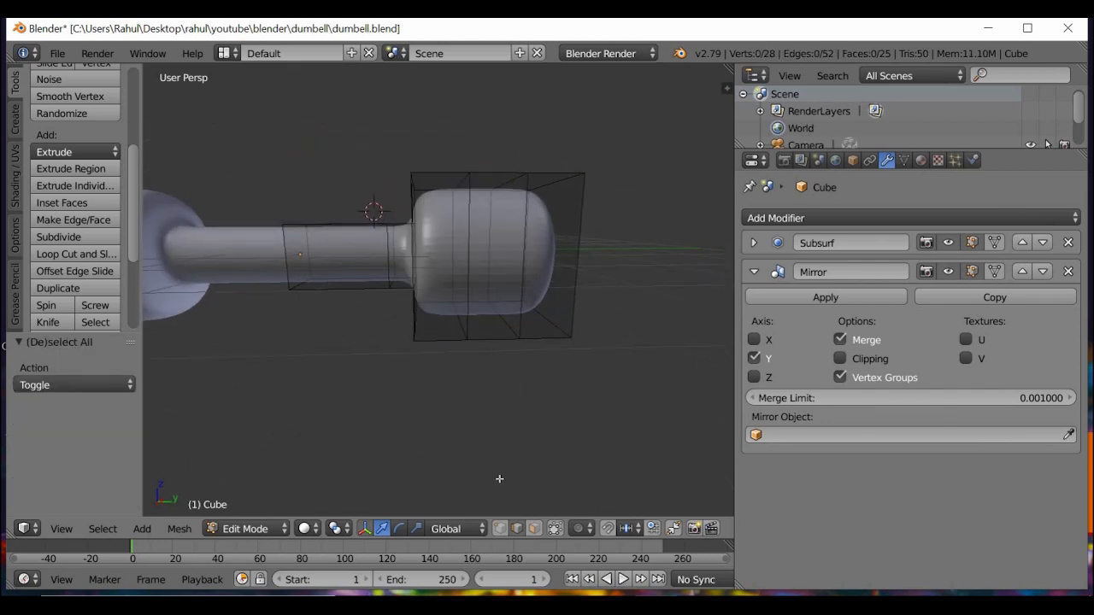
left_click(517, 528)
middle_click_drag(495, 390, 572, 131)
key("b")
left_click_drag(598, 123, 373, 209)
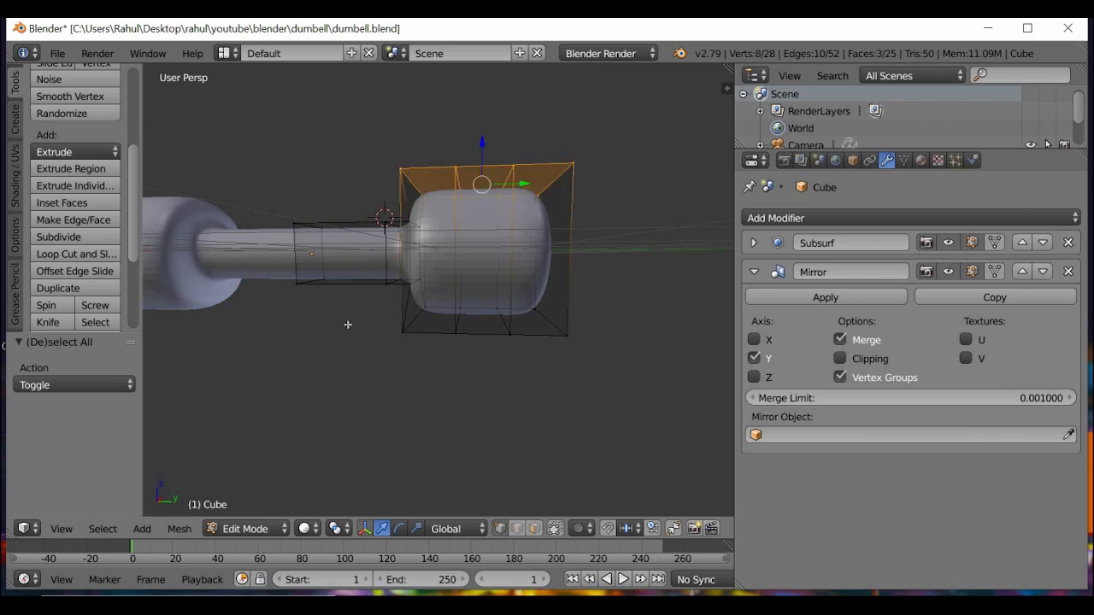
key("b")
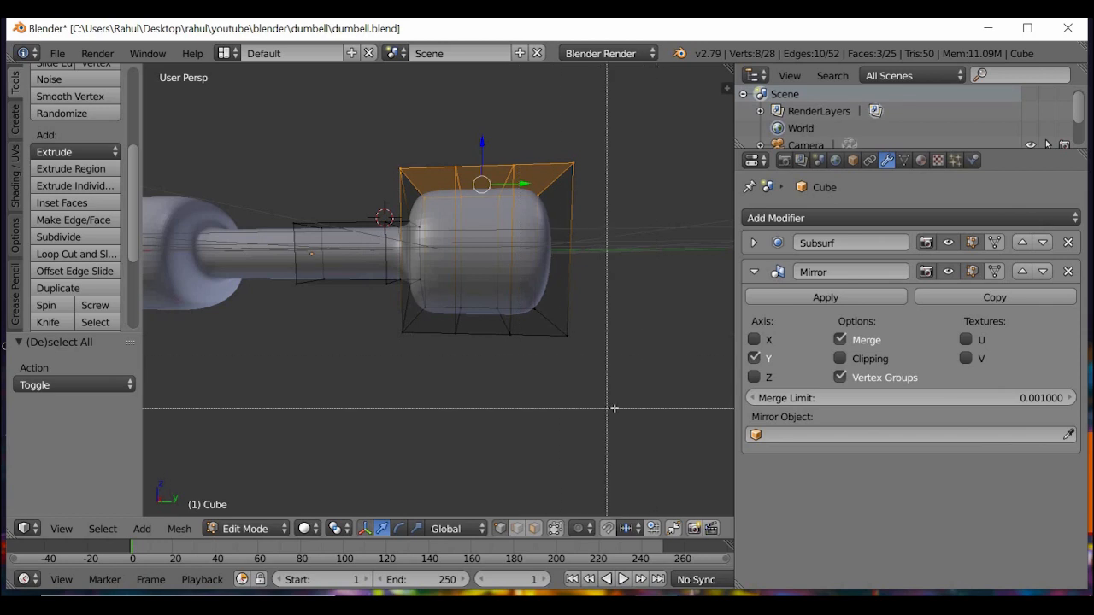
left_click_drag(377, 316, 377, 316)
left_click_drag(617, 410, 361, 296)
mouse_move(471, 375)
middle_mouse_down()
mouse_move(525, 374)
mouse_move(469, 359)
mouse_move(459, 371)
mouse_move(478, 387)
middle_mouse_up()
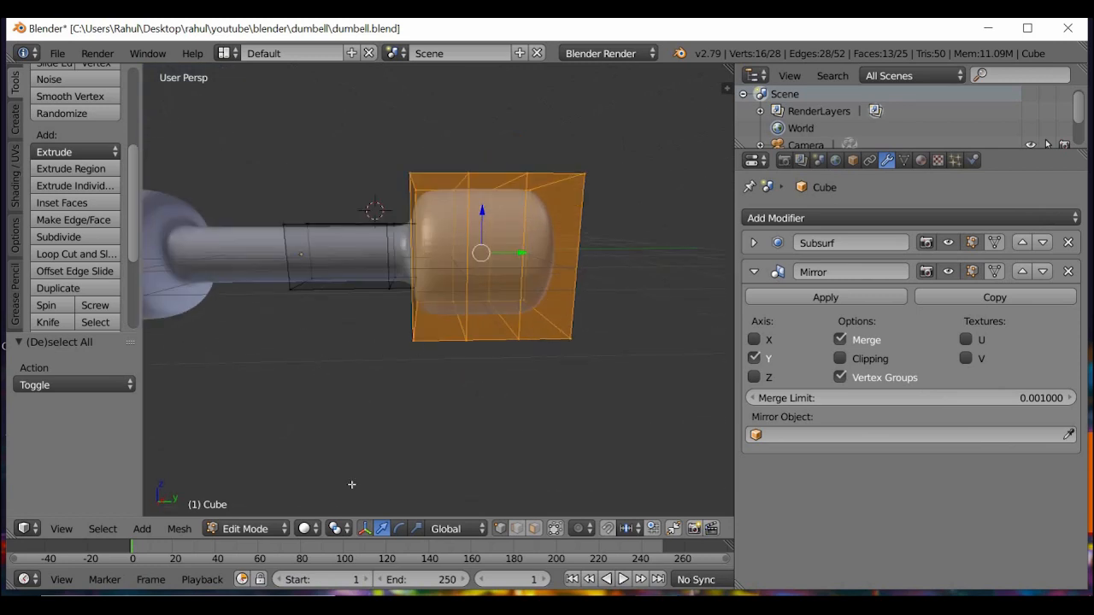
Step: Scale the selected head by about 0.612 along Y to make it thinner
left_click(416, 528)
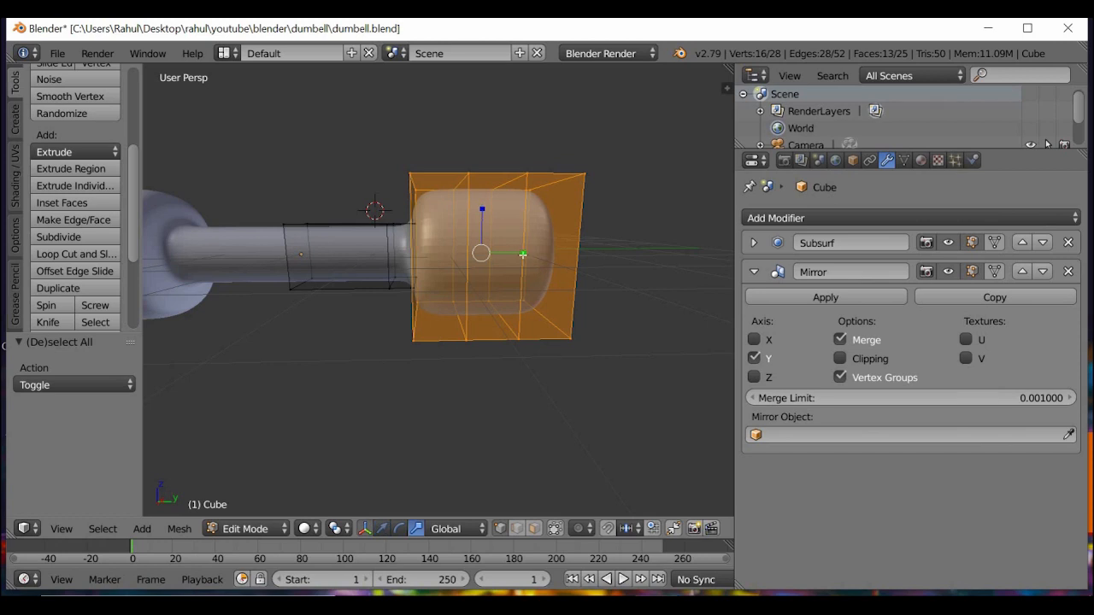
left_click_drag(513, 250, 507, 251)
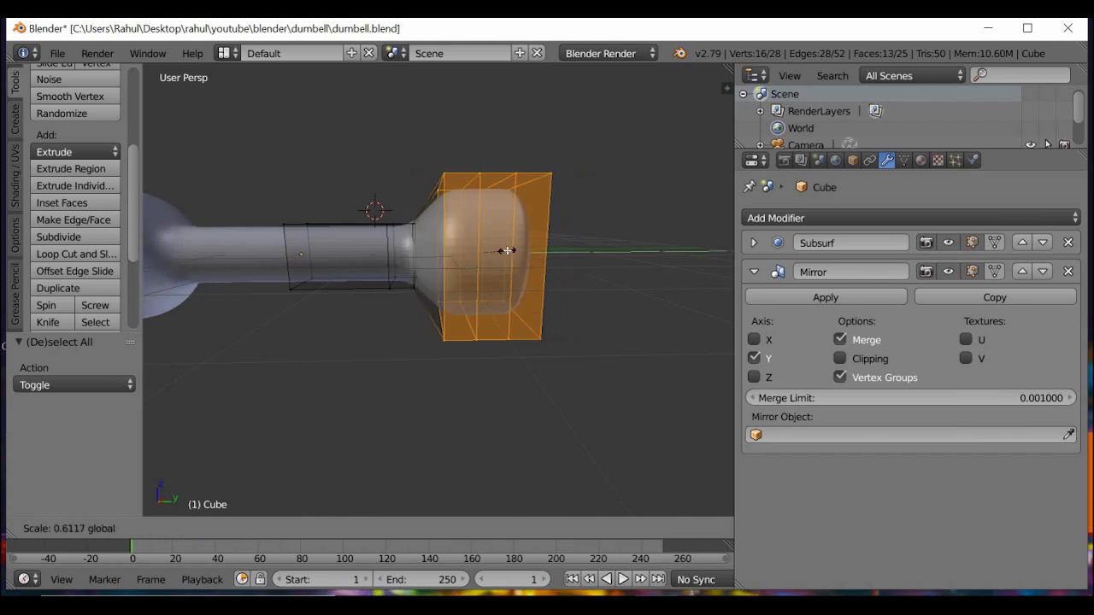
left_click_drag(321, 342, 317, 342)
middle_click_drag(317, 342, 274, 359)
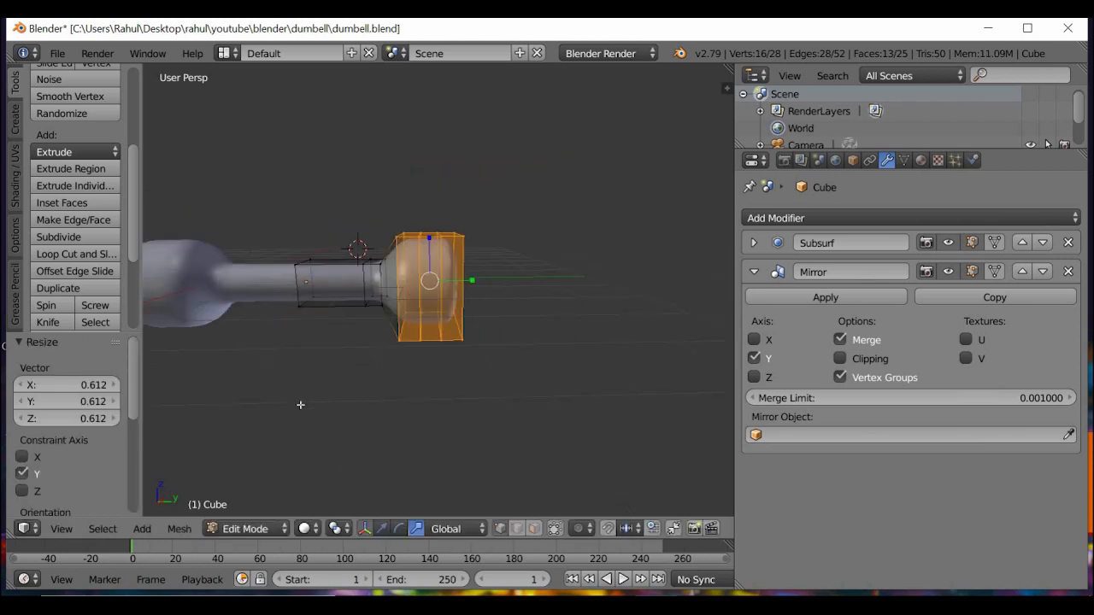
middle_click_drag(300, 404, 283, 362)
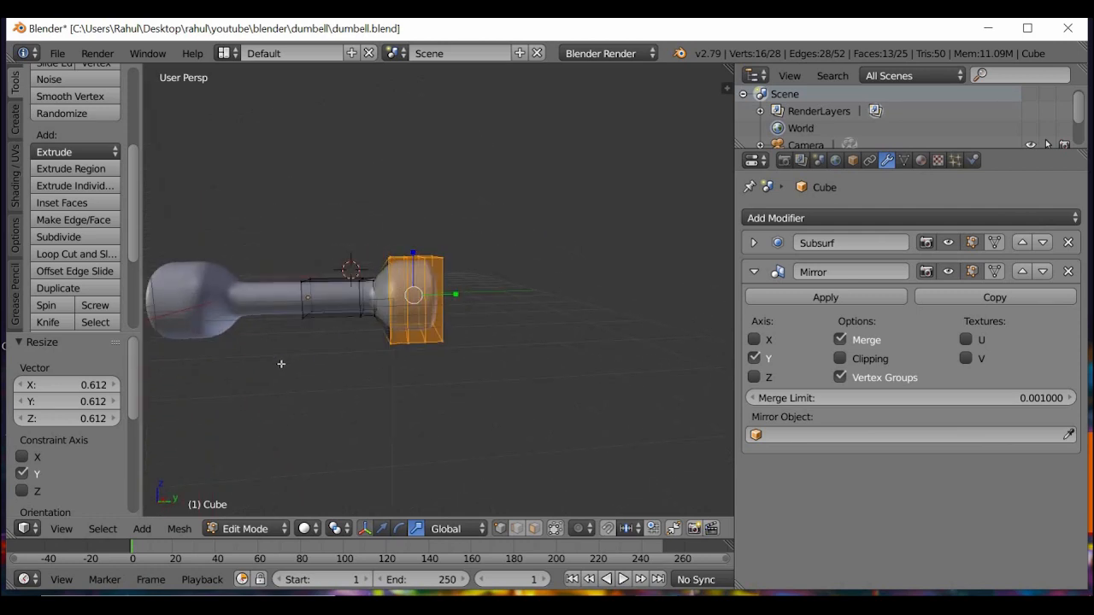
middle_click_drag(371, 371, 550, 359)
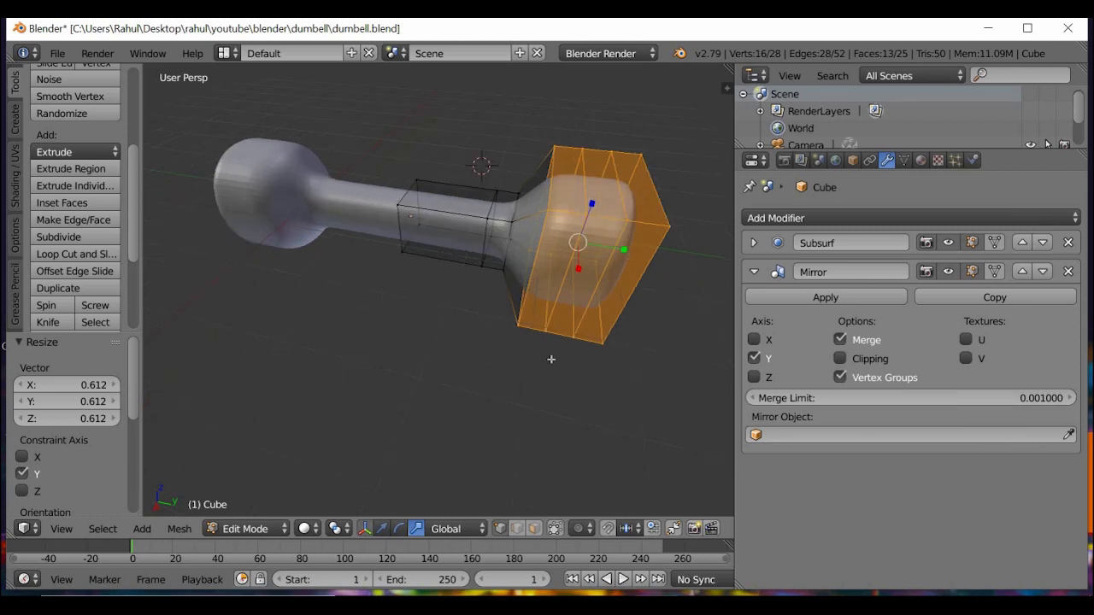
Step: Move the head about -0.321 along Y toward the handle and scale it by about 0.728 along Y
left_click(382, 528)
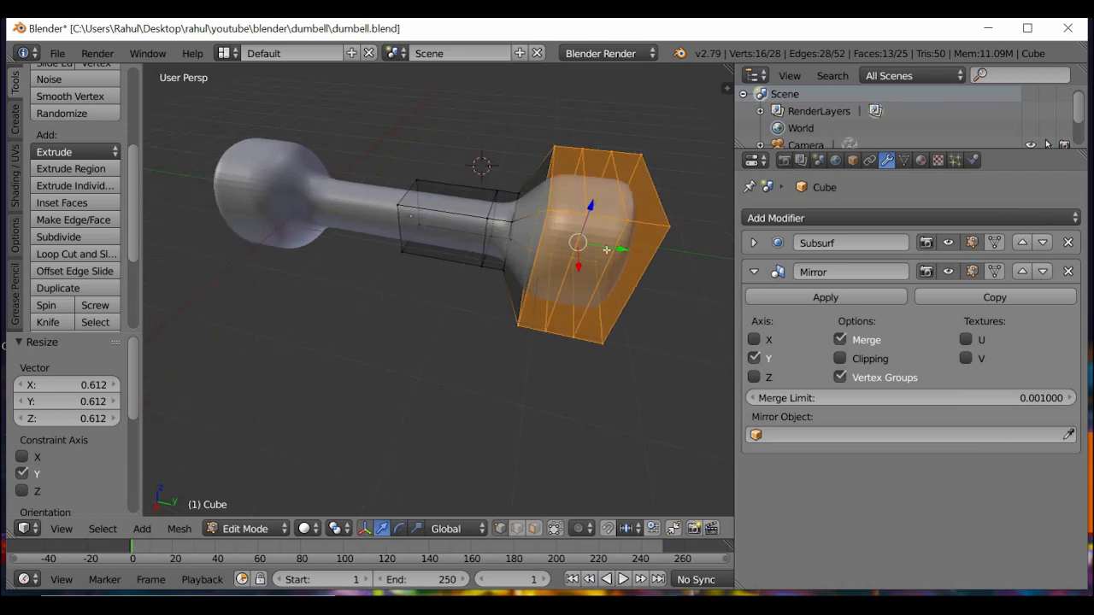
left_click_drag(605, 250, 600, 250)
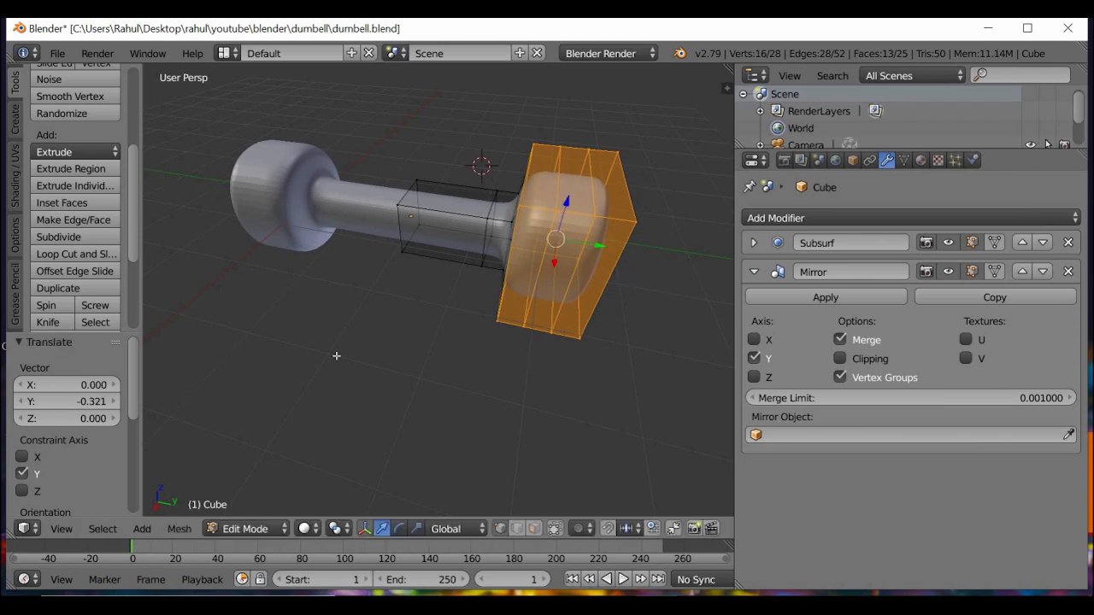
left_click(416, 528)
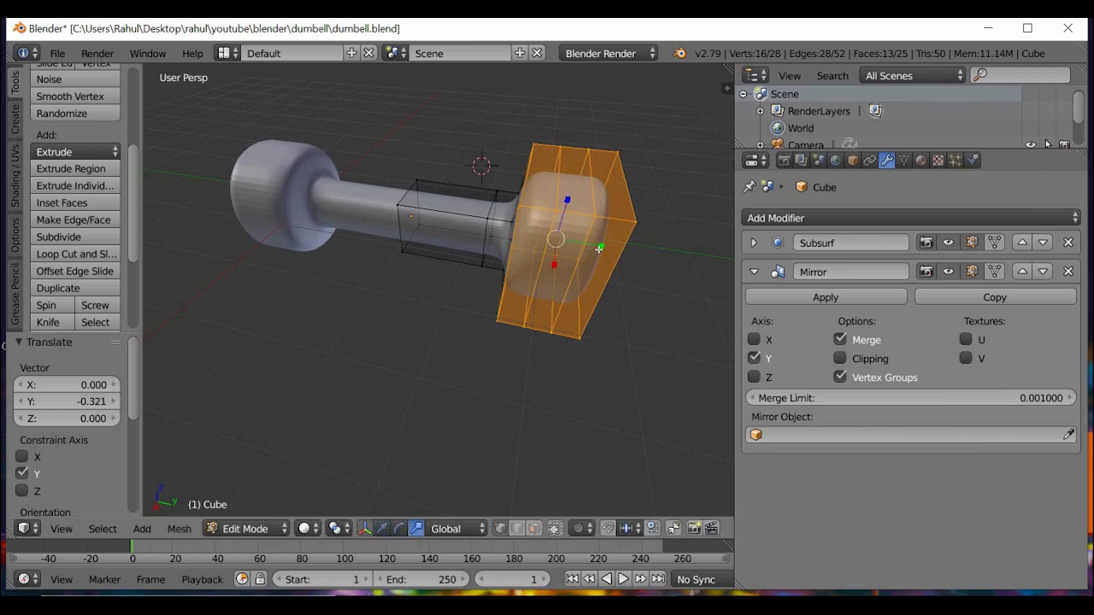
left_click_drag(596, 242, 585, 243)
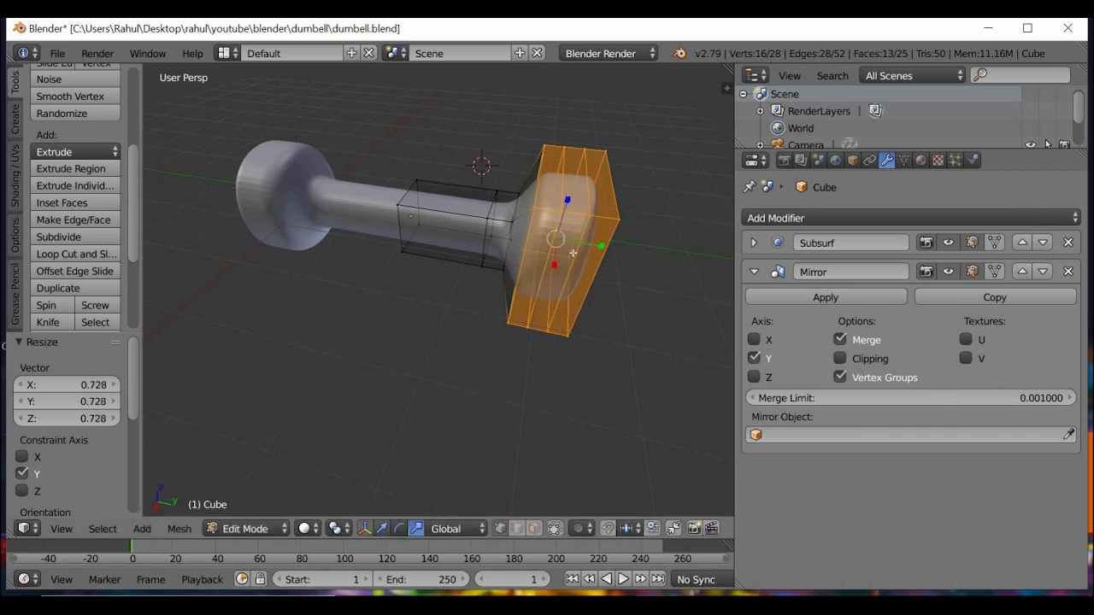
Step: Move the thinned head about -0.231 along Y to bring it closer to the handle
left_click_drag(593, 246, 473, 325)
middle_click_drag(480, 318, 427, 307)
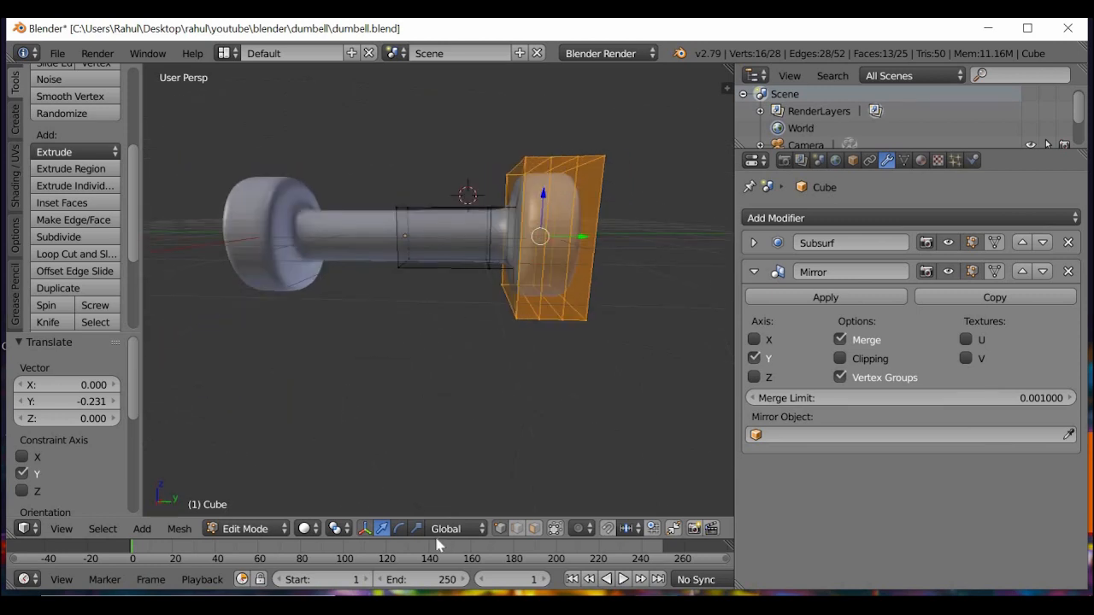
middle_click_drag(418, 350, 375, 341)
Step: Scale the head up along Z and by about 1.256 along X, and show the dumbbell in the right view
middle_click_drag(482, 387, 553, 189)
left_click_drag(541, 192, 540, 180)
middle_click_drag(578, 288, 587, 235)
left_click_drag(593, 242, 250, 425)
left_click(61, 528)
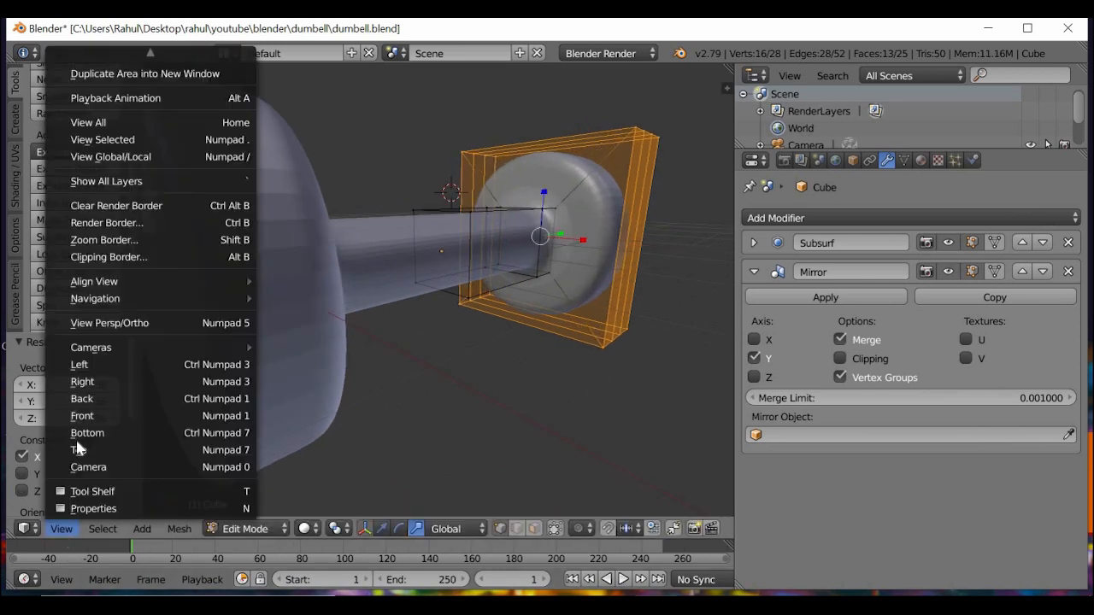
left_click(82, 382)
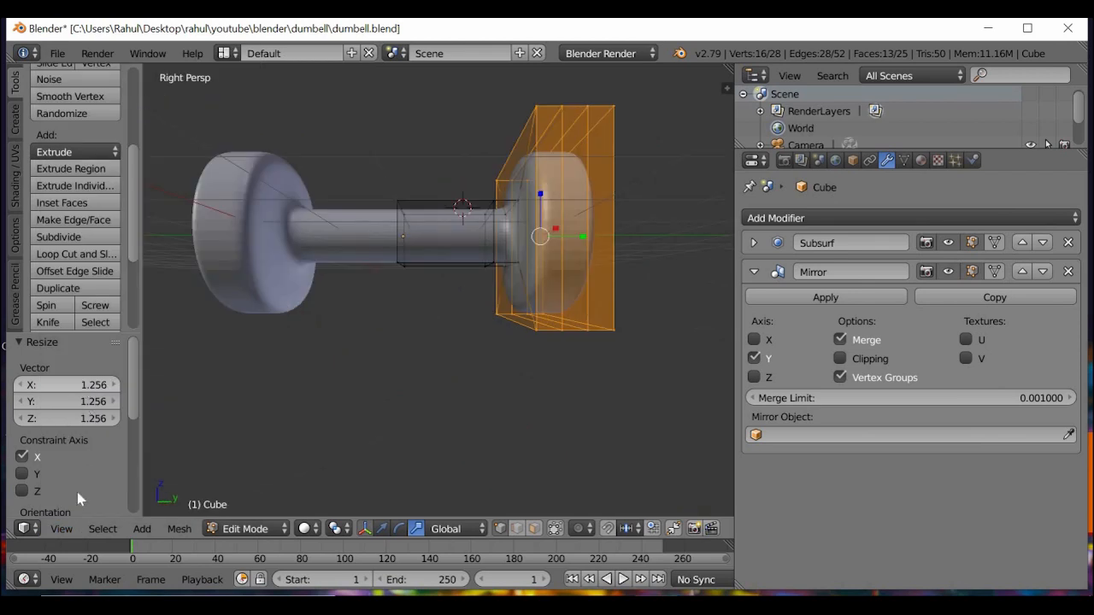
Step: Scale the selected head by about 1.079 along X in the back orthographic view
left_click(59, 528)
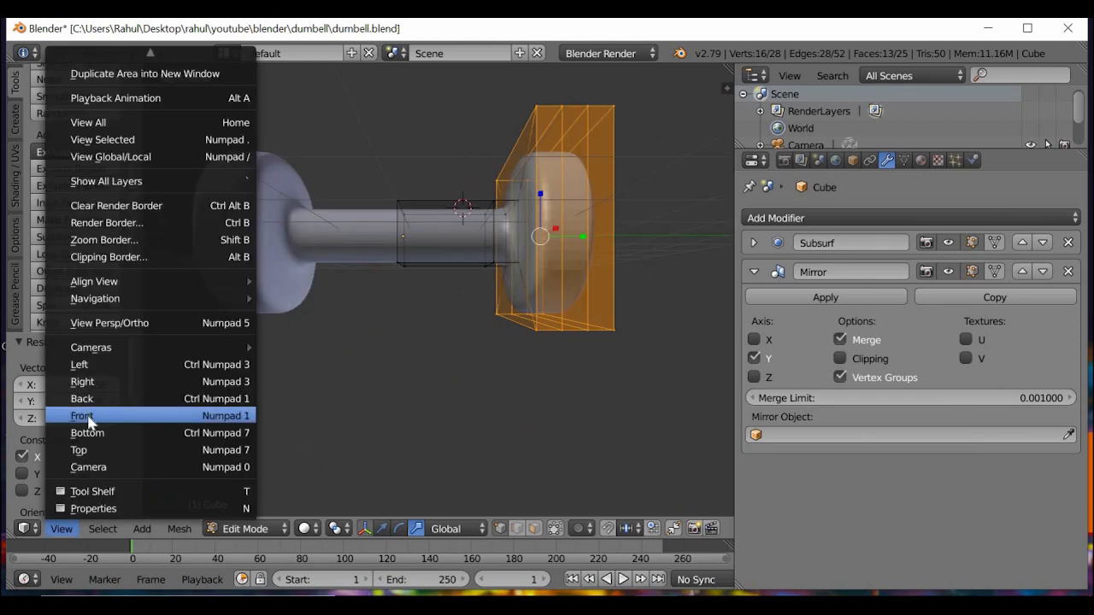
left_click(88, 416)
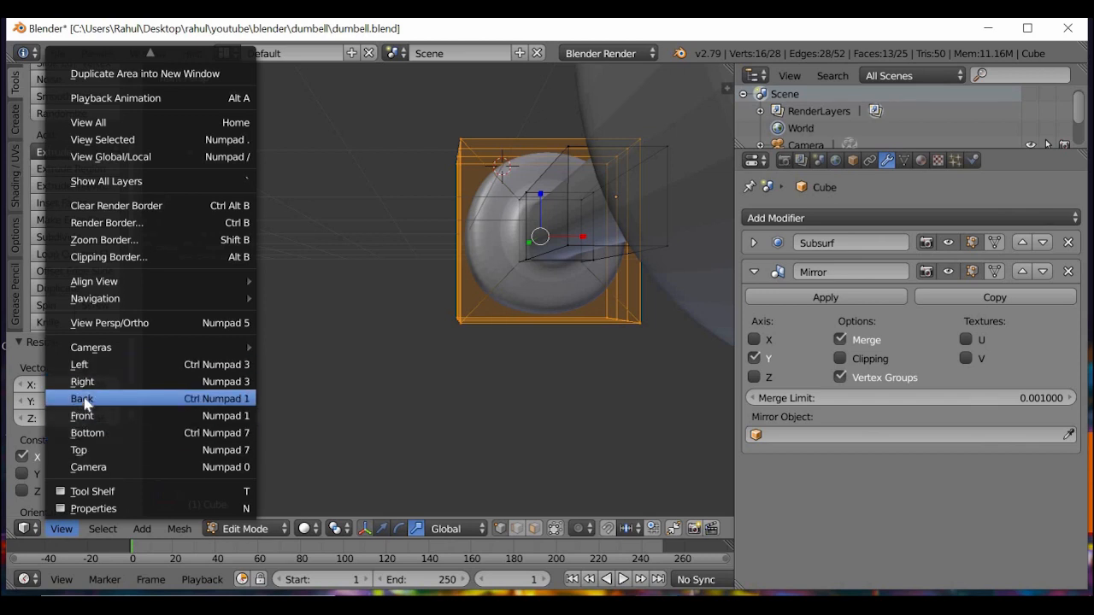
left_click(85, 401)
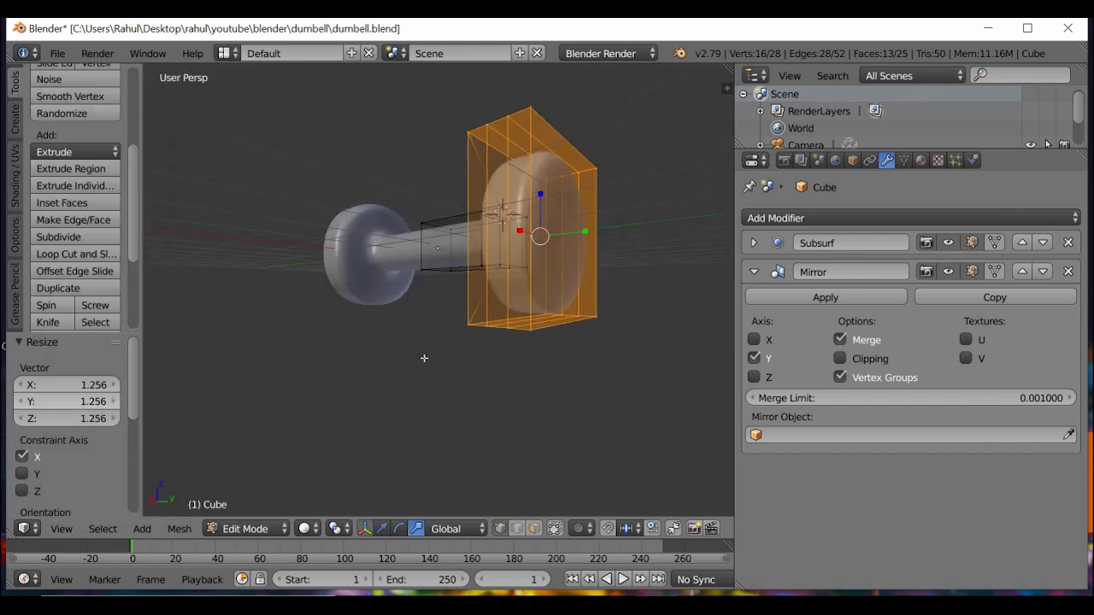
left_click(61, 528)
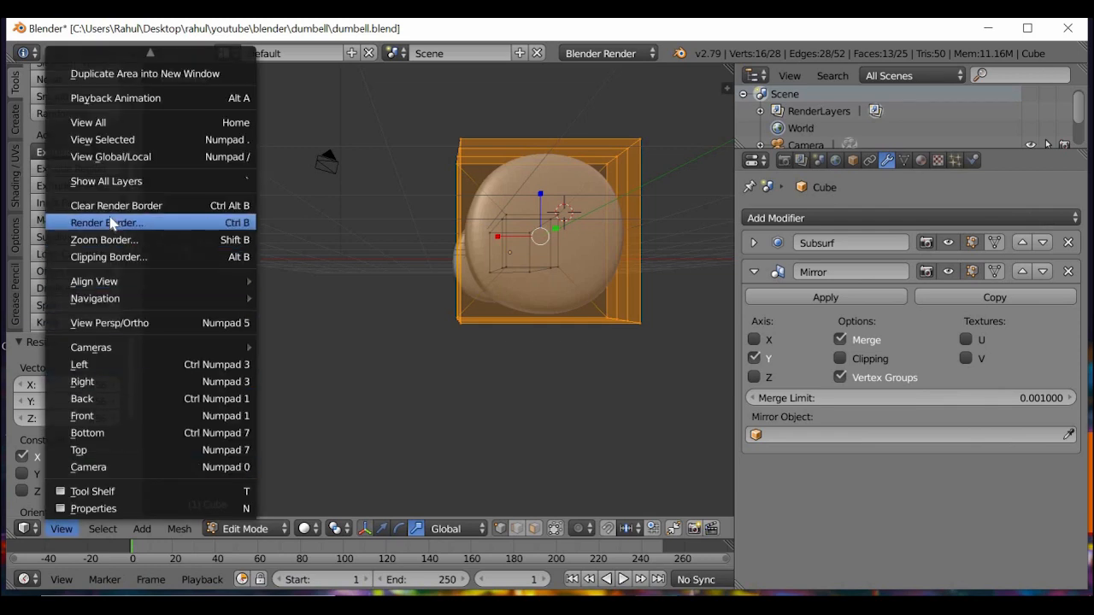
left_click(116, 324)
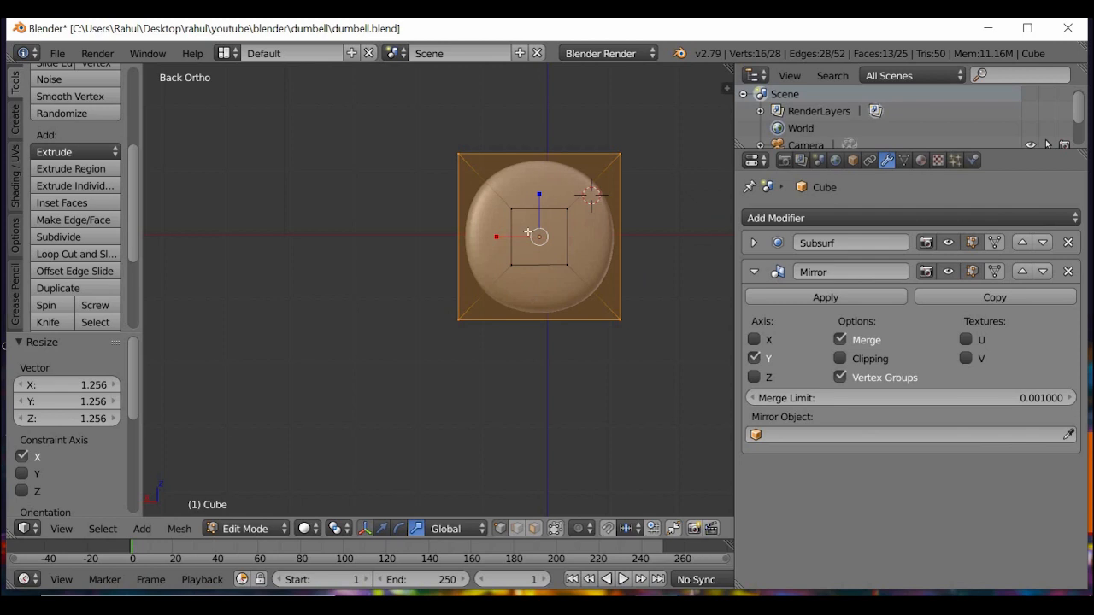
scroll(528, 232, "up", 2)
scroll(505, 244, "up", 1)
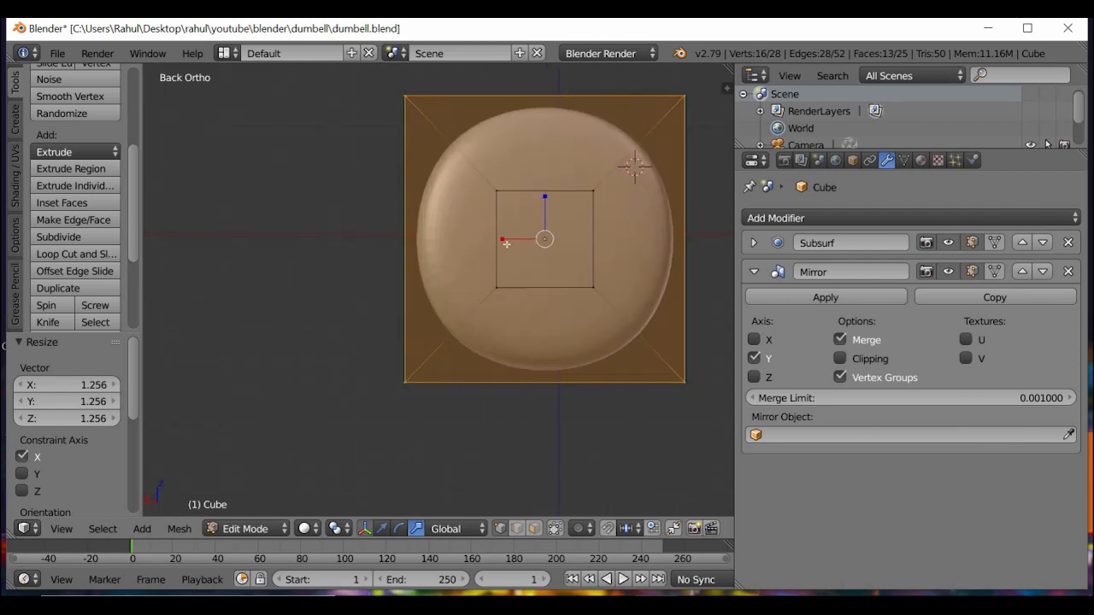
left_click_drag(500, 240, 497, 241)
scroll(479, 375, "down", 3)
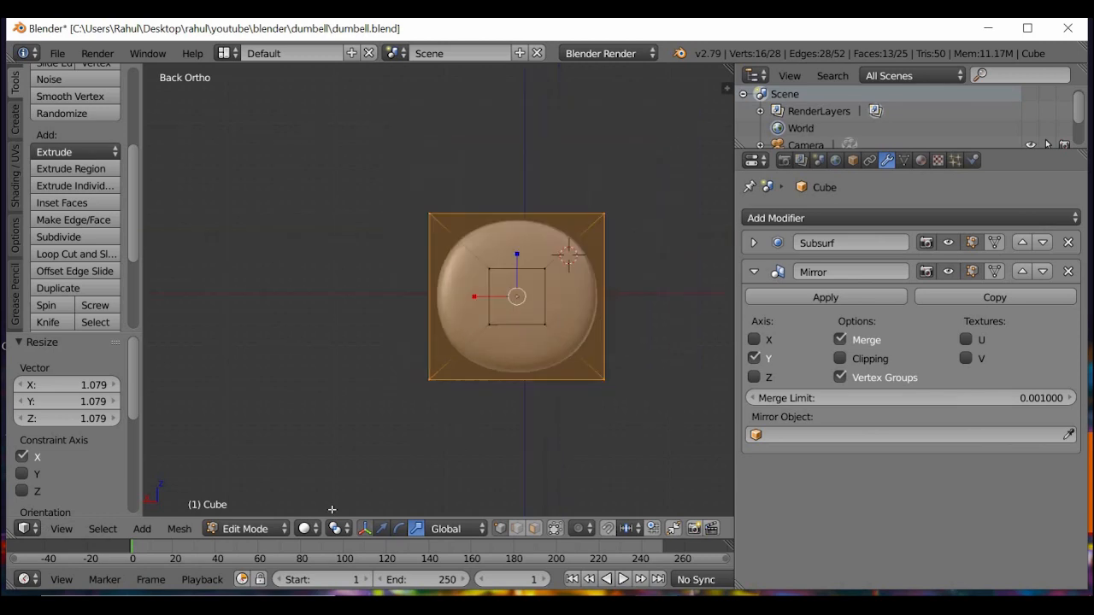
Step: Return to a perspective view and examine the dumbbell's head proportions from the side
left_click(59, 531)
left_click(105, 320)
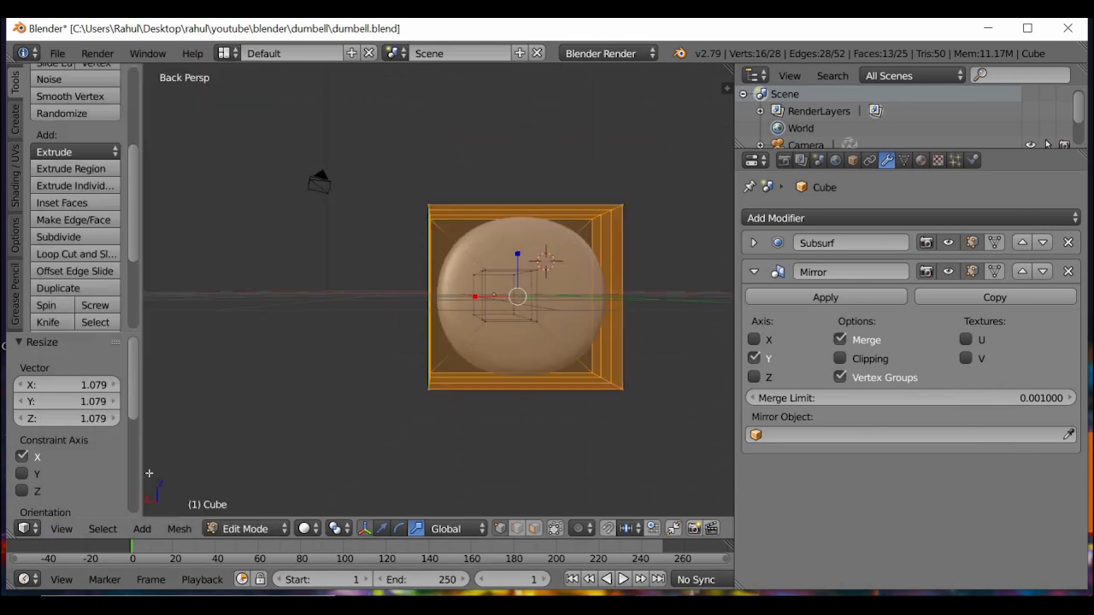
left_click(63, 529)
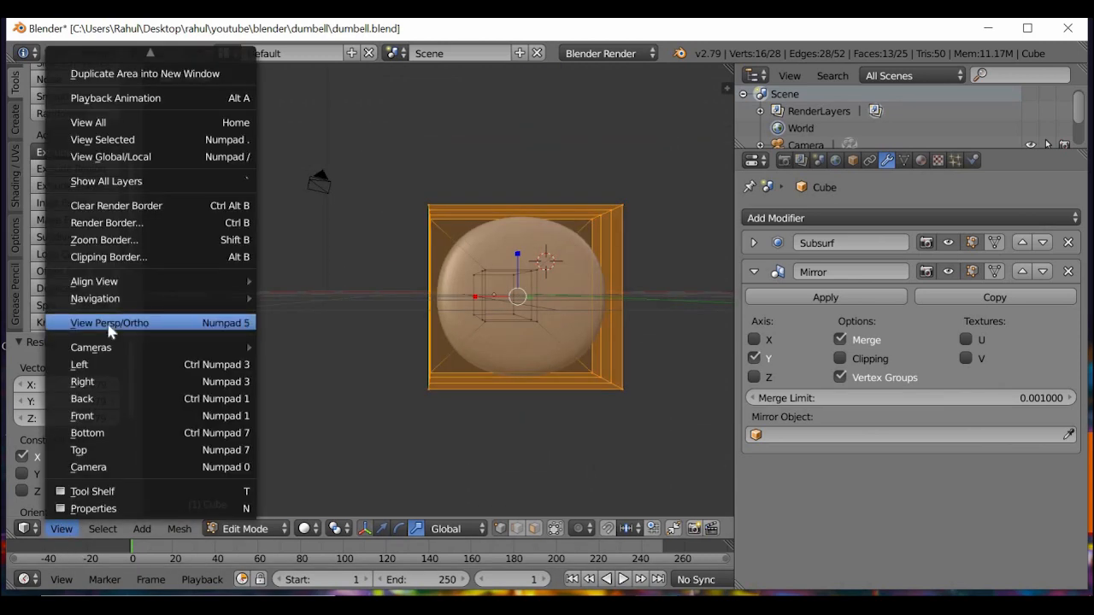
left_click(106, 322)
middle_click_drag(452, 399, 246, 480)
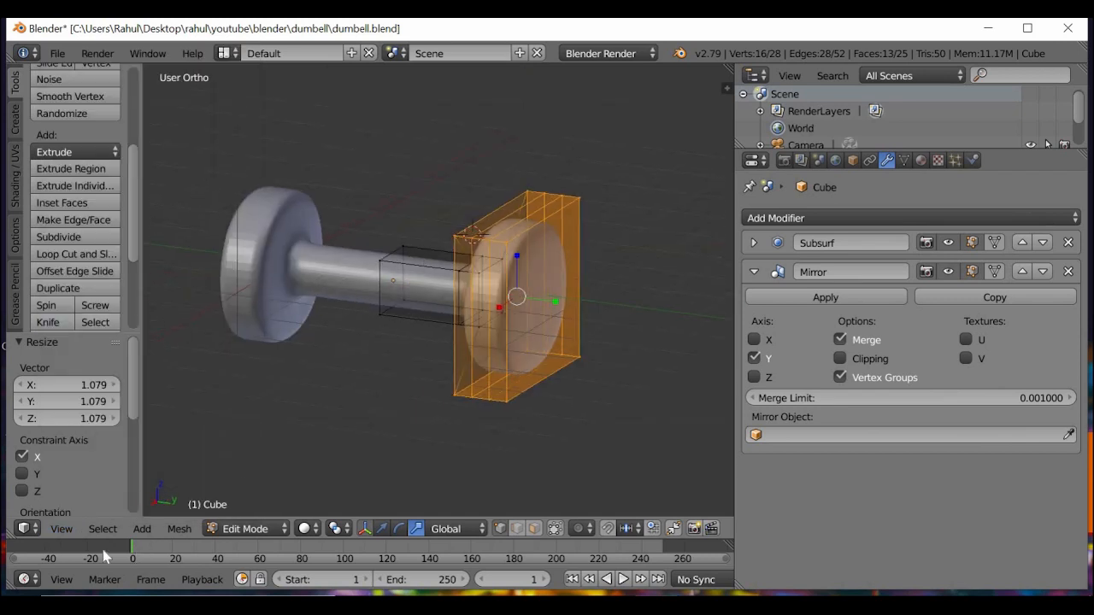
left_click(58, 532)
left_click(109, 323)
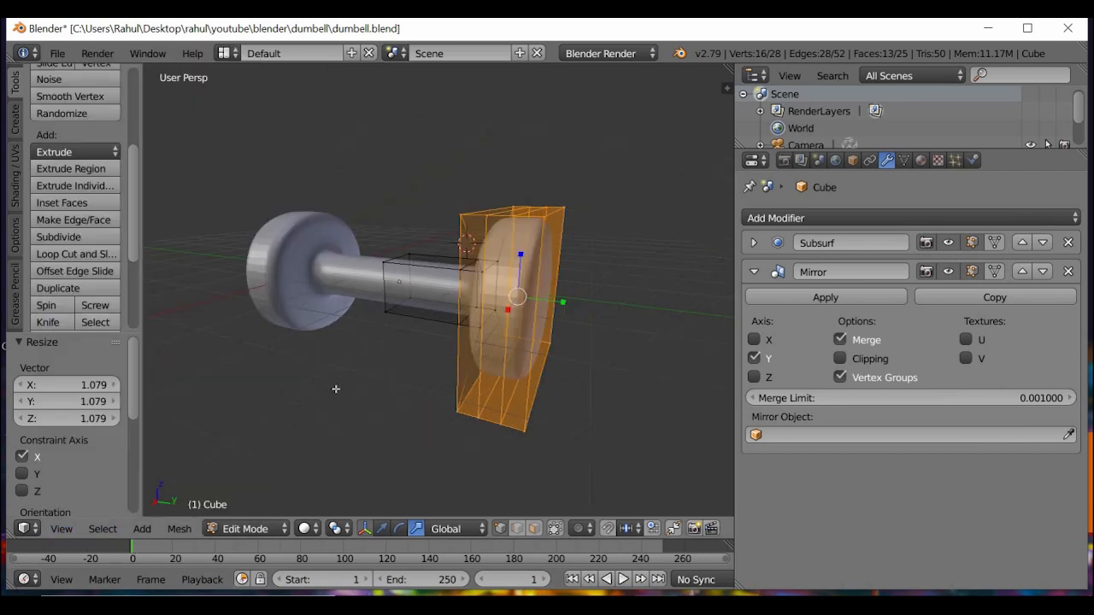
middle_click_drag(335, 386, 437, 441)
left_click(437, 441)
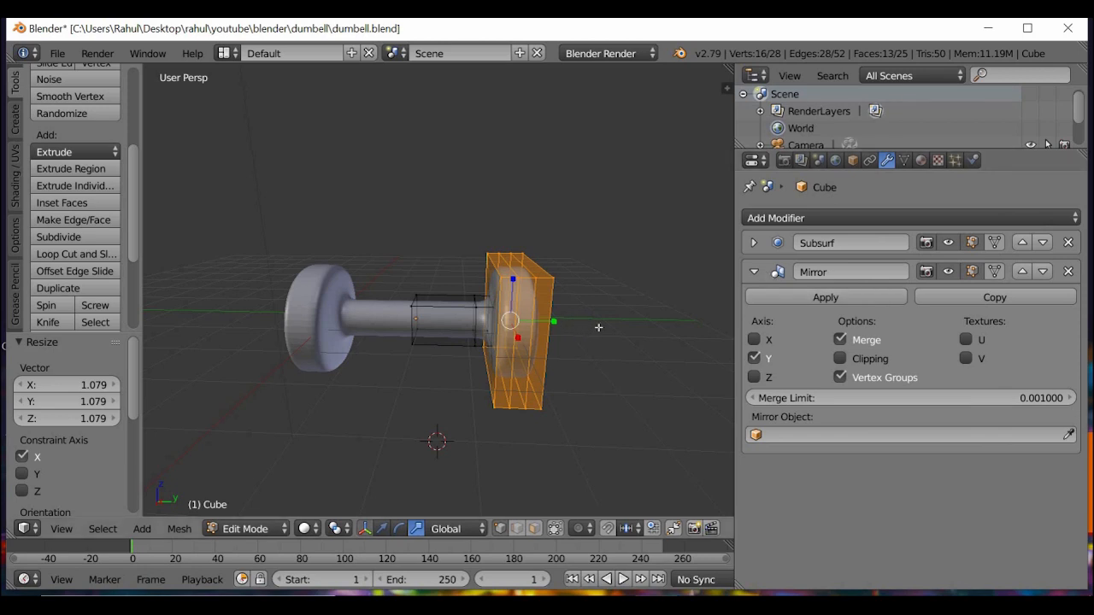
Step: Switch the dumbbell to Object Mode and apply its Mirror modifier
left_click(836, 297)
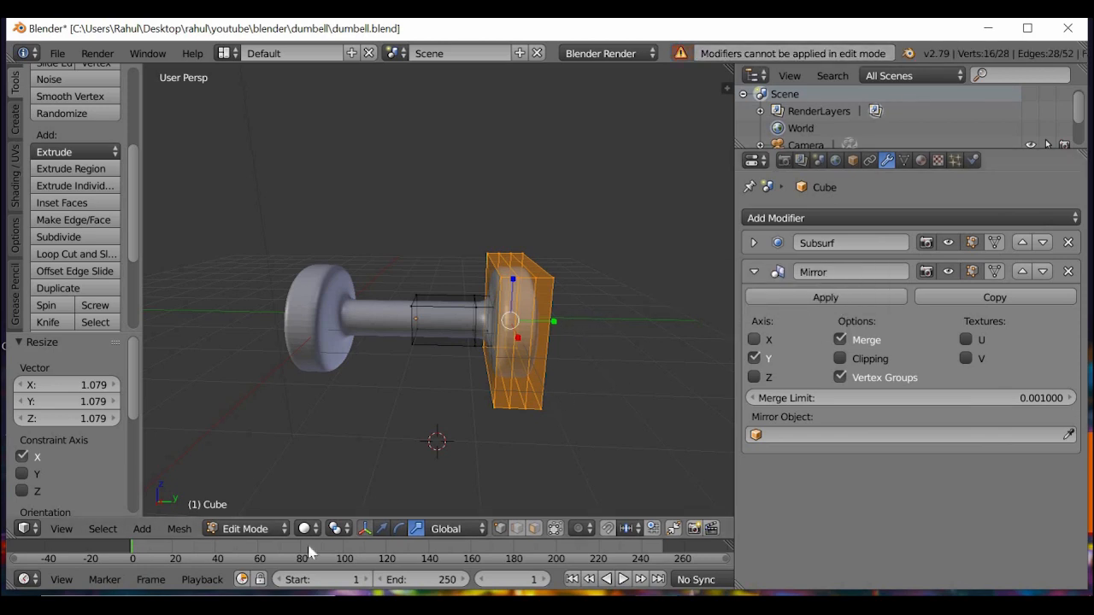
left_click(250, 526)
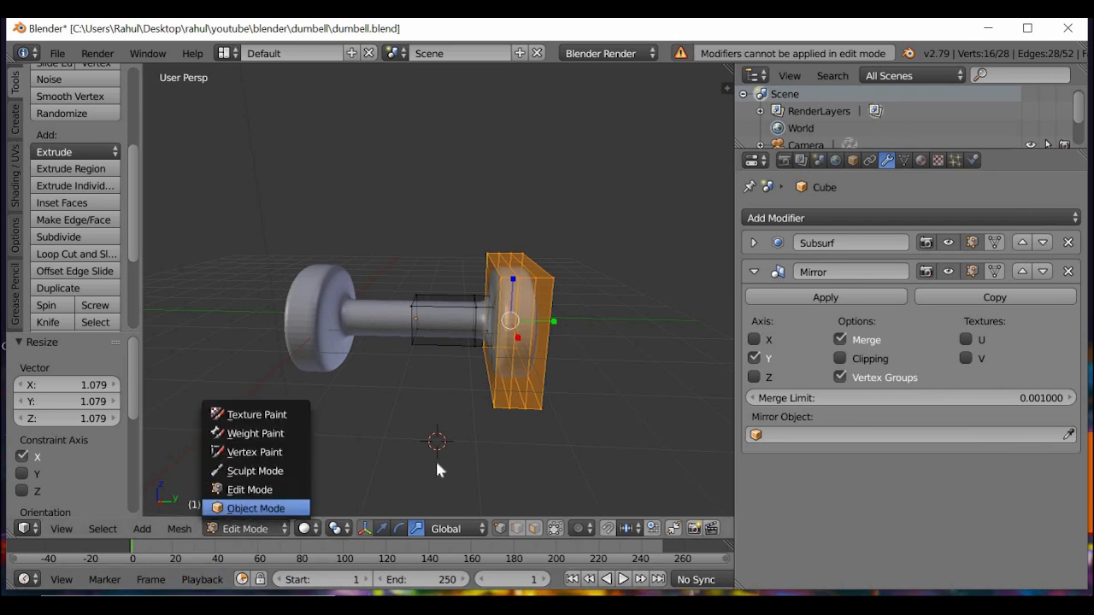
left_click(252, 507)
left_click(790, 297)
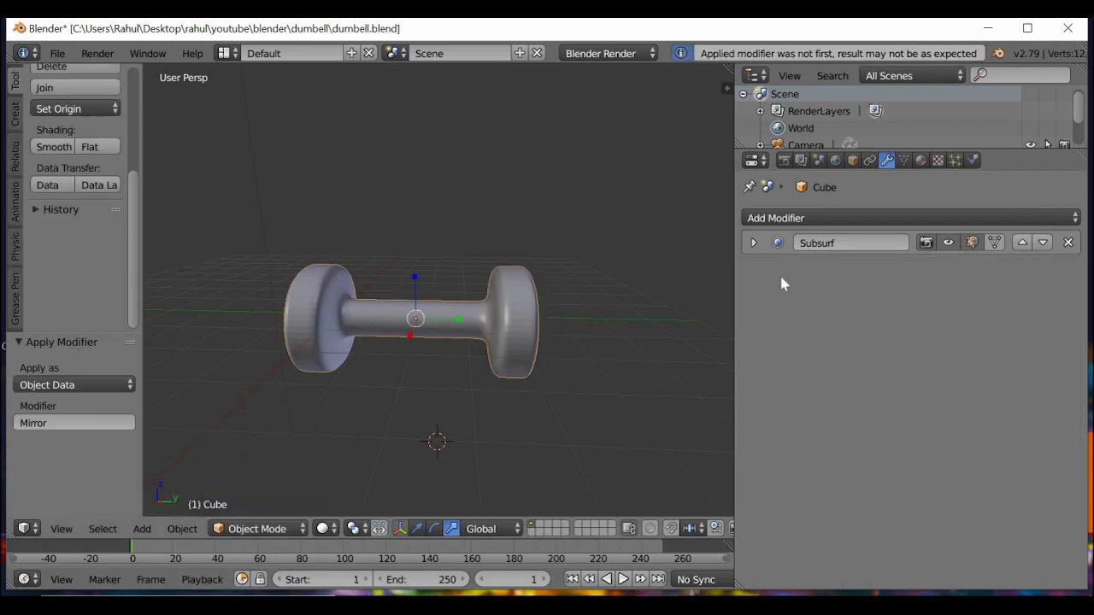
scroll(407, 368, "up", 3)
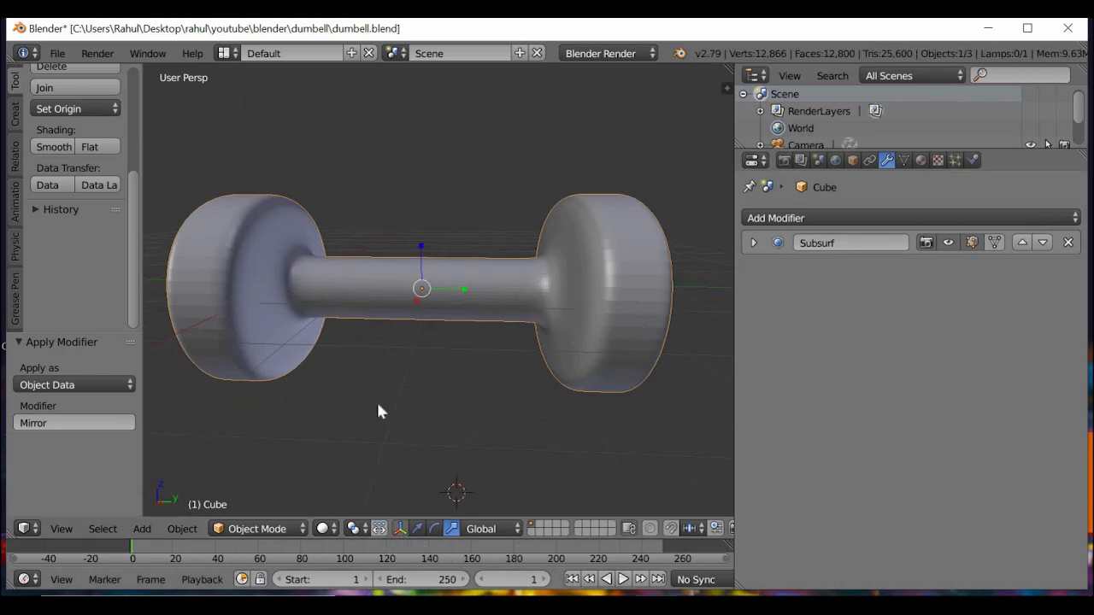
Step: Return the dumbbell to Edit Mode and deselect all of its mesh
left_click(241, 529)
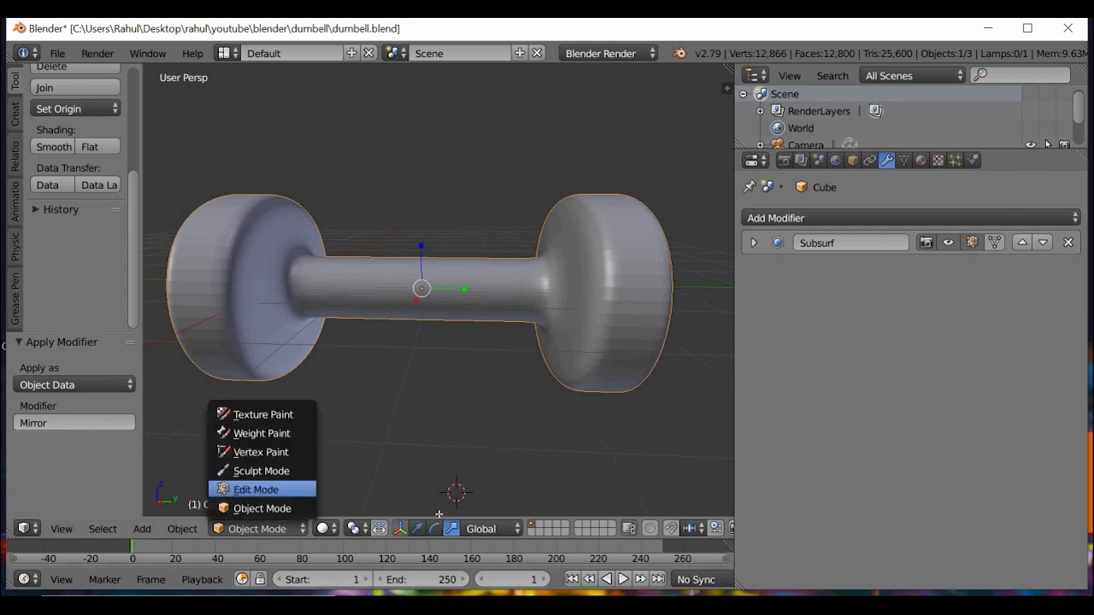
left_click(250, 490)
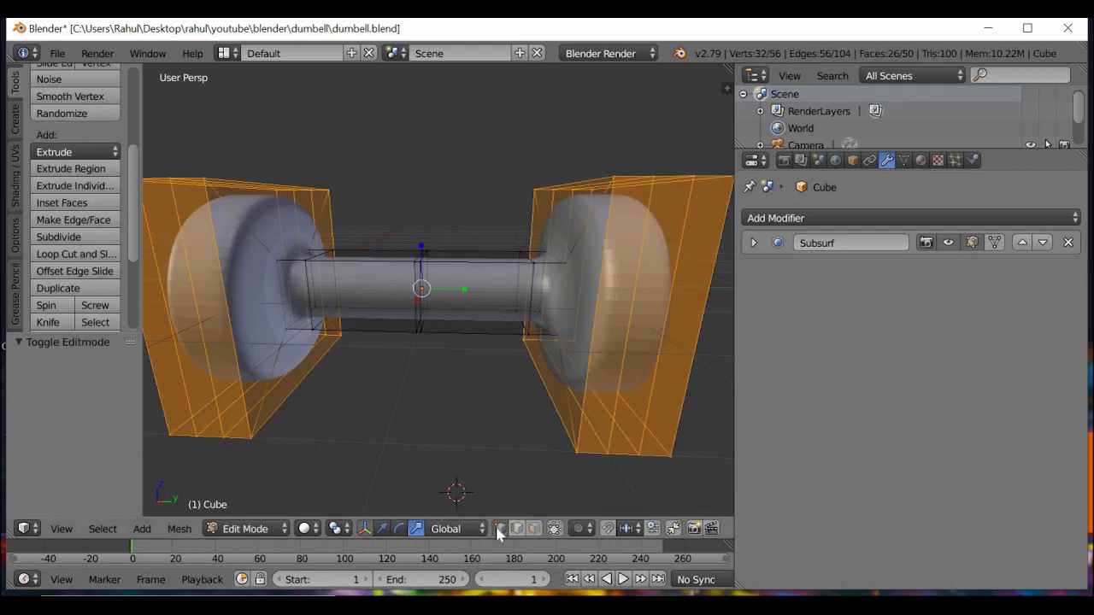
middle_click_drag(449, 454, 447, 426)
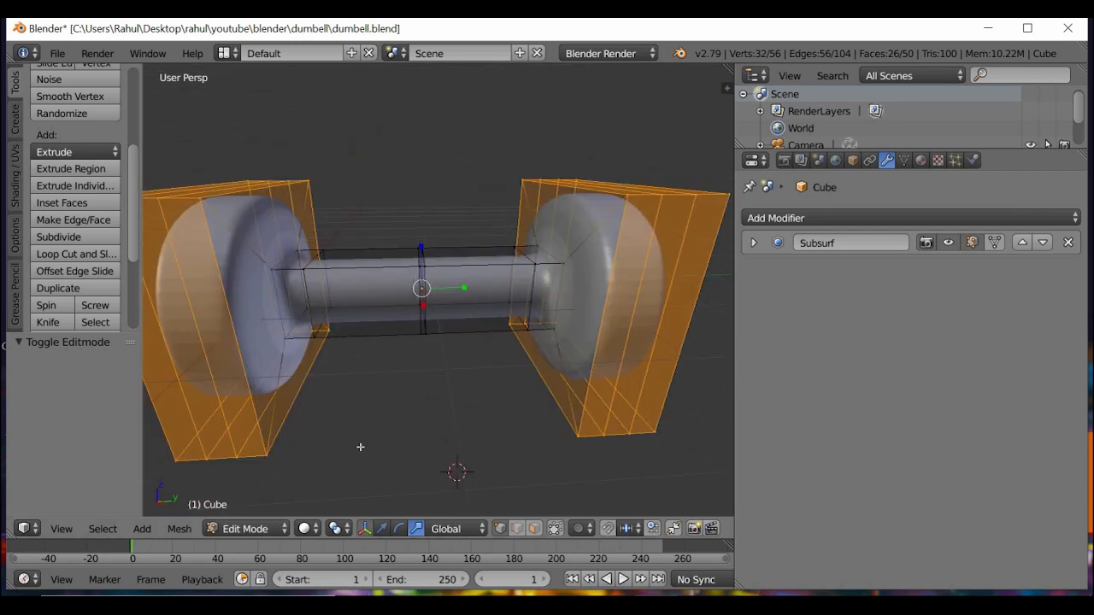
key("a")
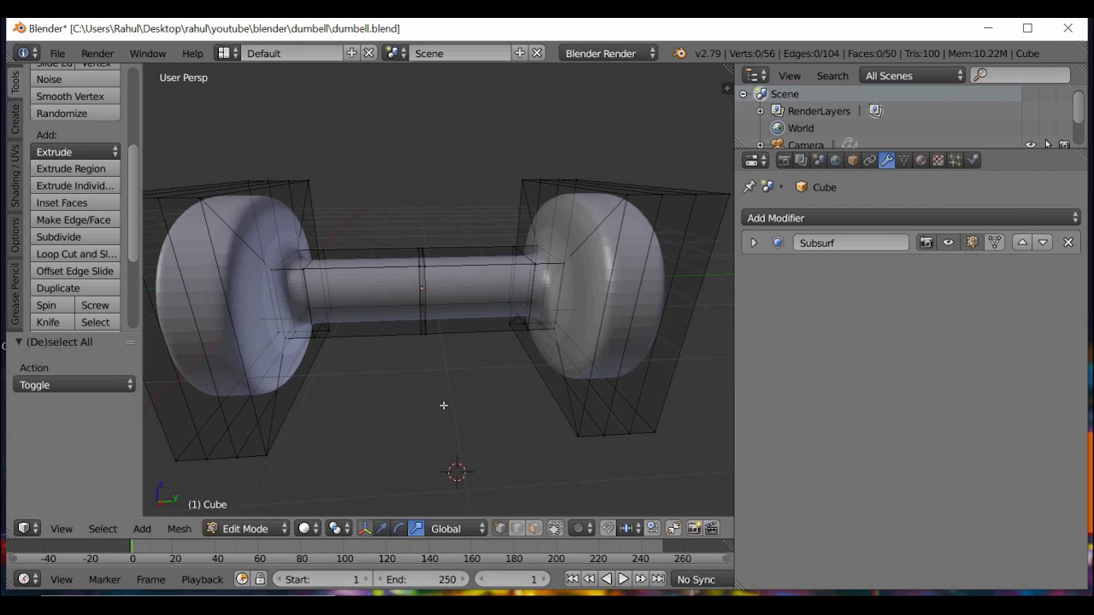
middle_click_drag(444, 405, 520, 371)
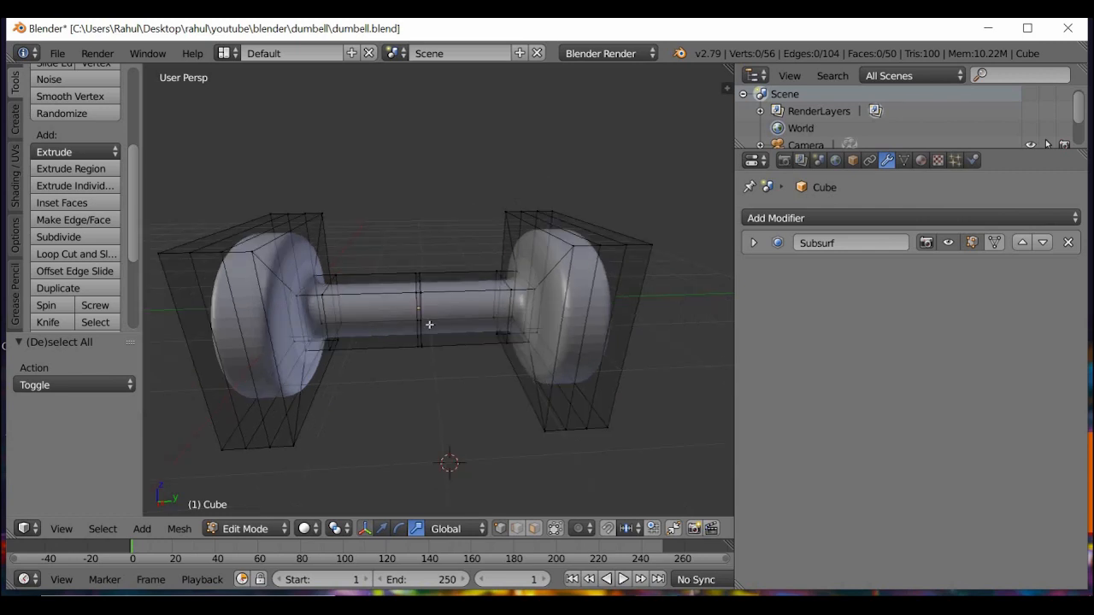
Step: Try to merge three vertices of the handle's middle seam at their center, and undo the merge
scroll(429, 325, "up", 5)
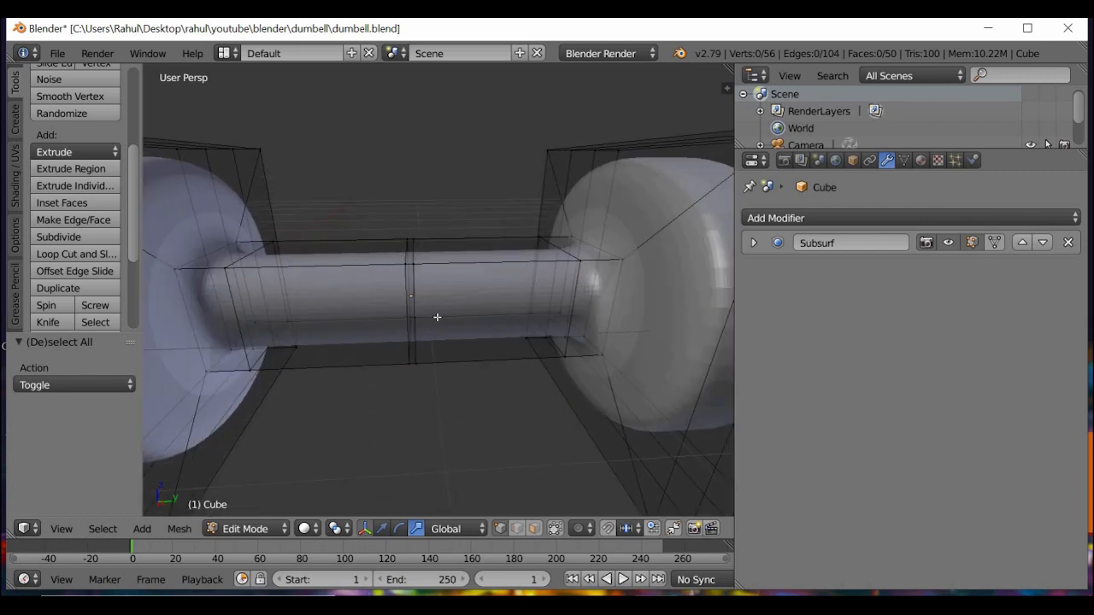
right_click(417, 334)
middle_click_drag(407, 444, 432, 436)
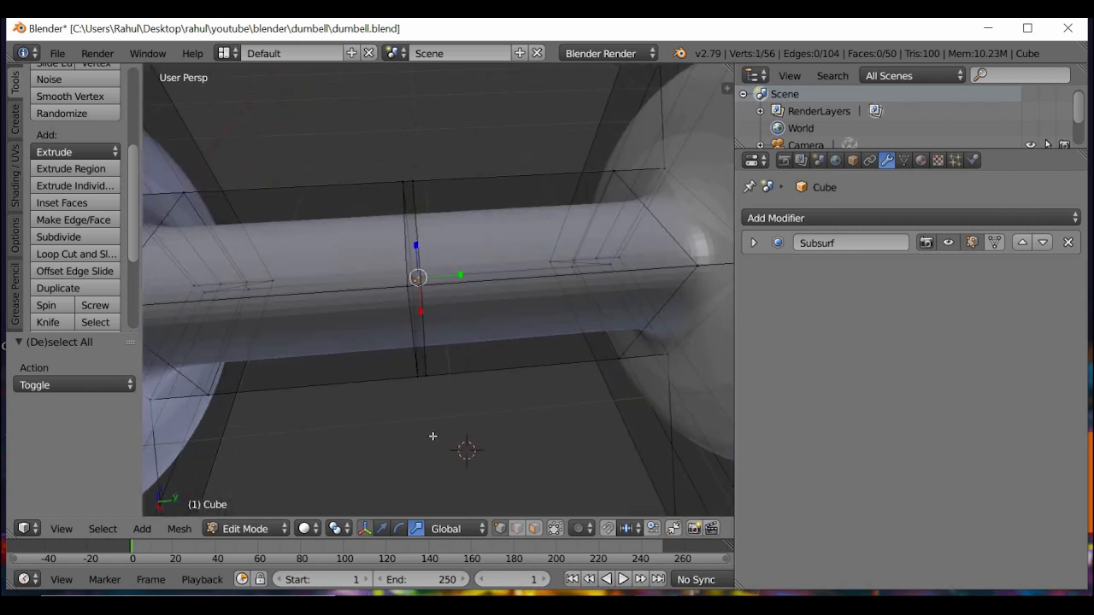
middle_click_drag(416, 392, 391, 470)
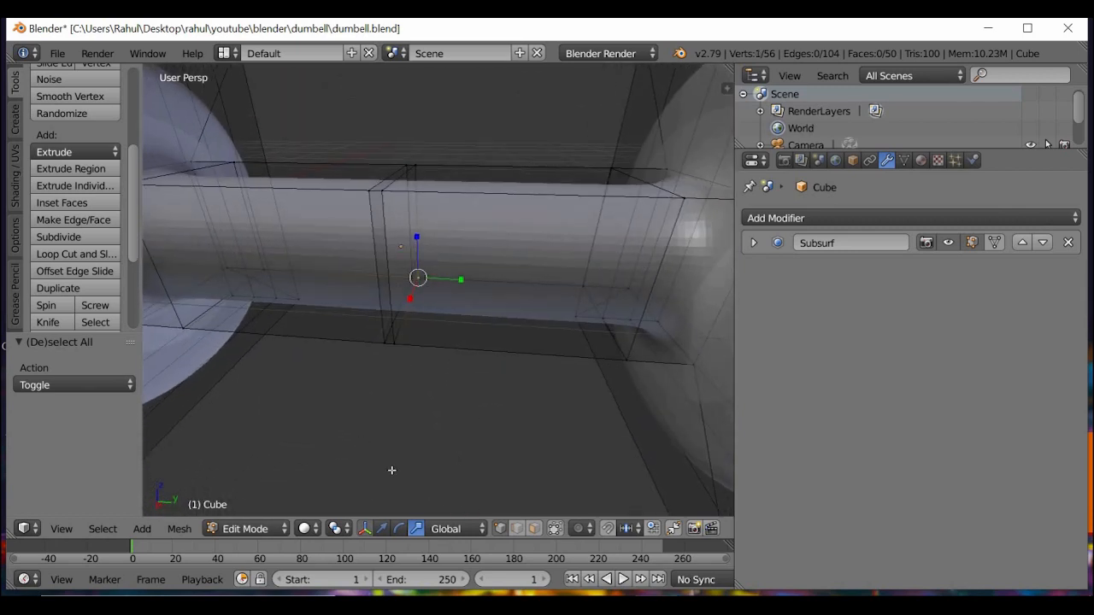
left_click(753, 244)
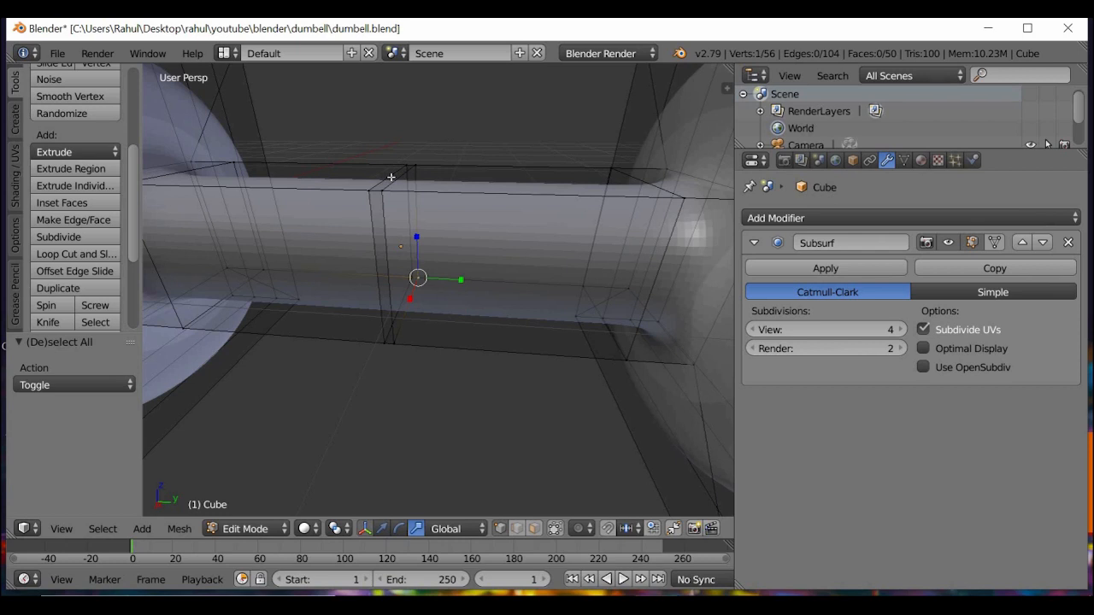
key("b")
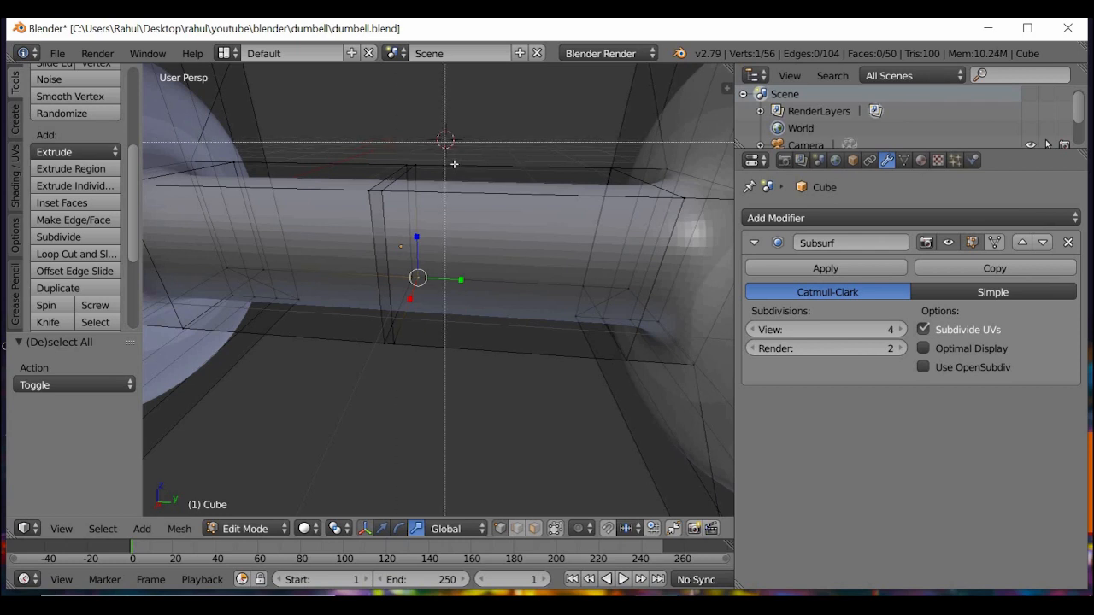
left_click_drag(423, 150, 391, 180)
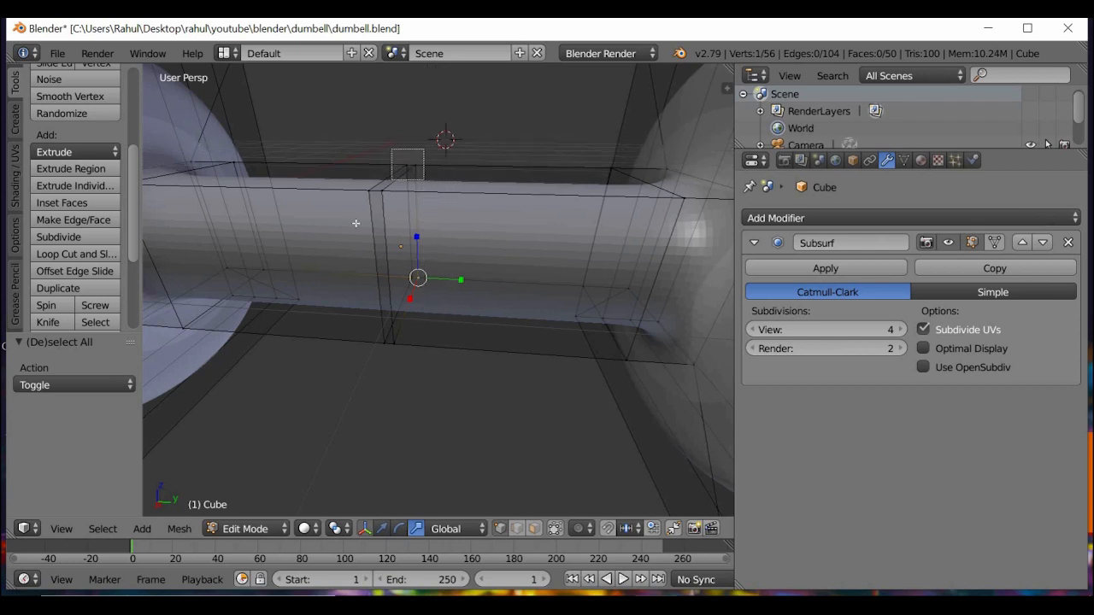
scroll(97, 304, "down", 5)
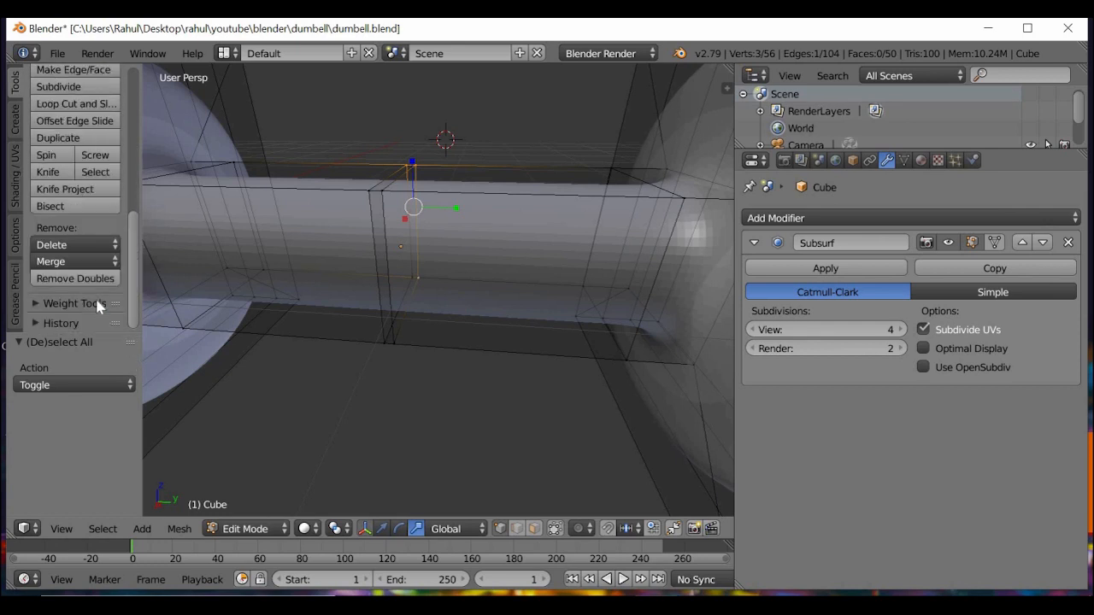
left_click(83, 263)
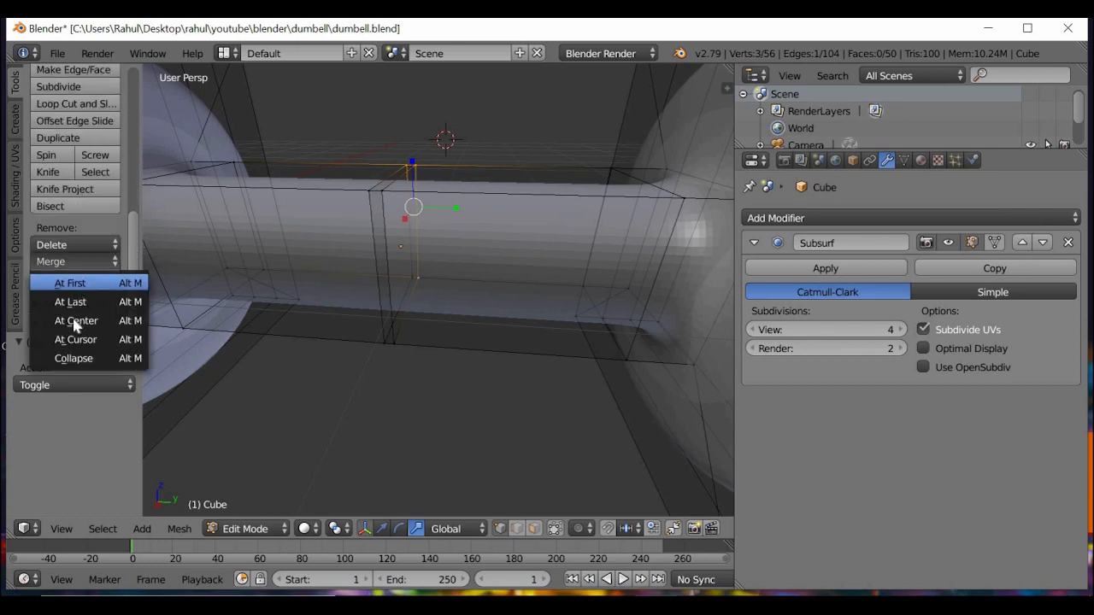
left_click(75, 322)
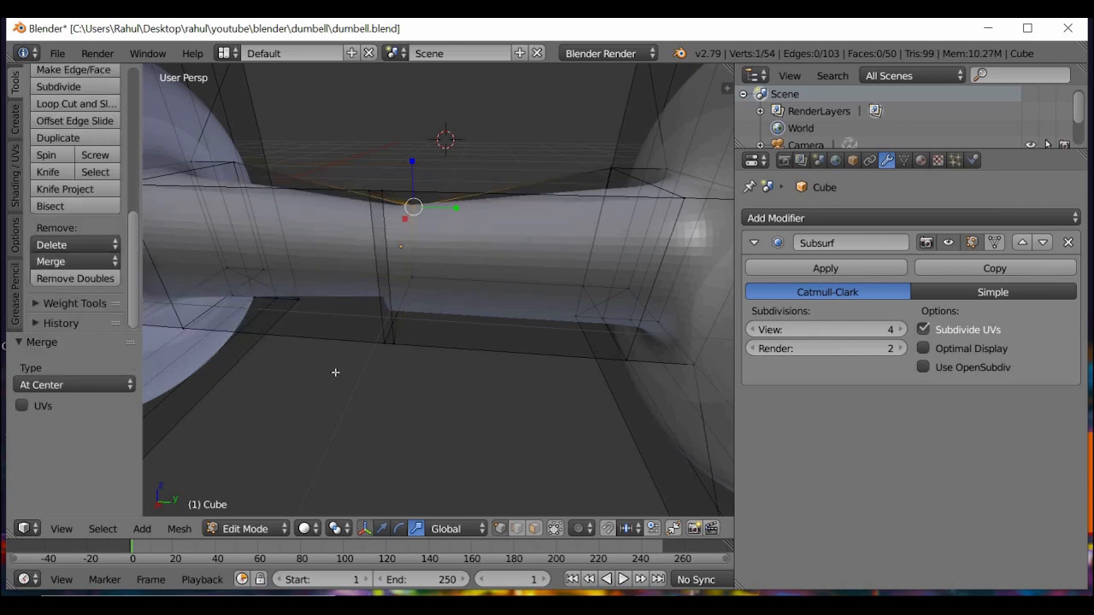
middle_click_drag(257, 435, 661, 401)
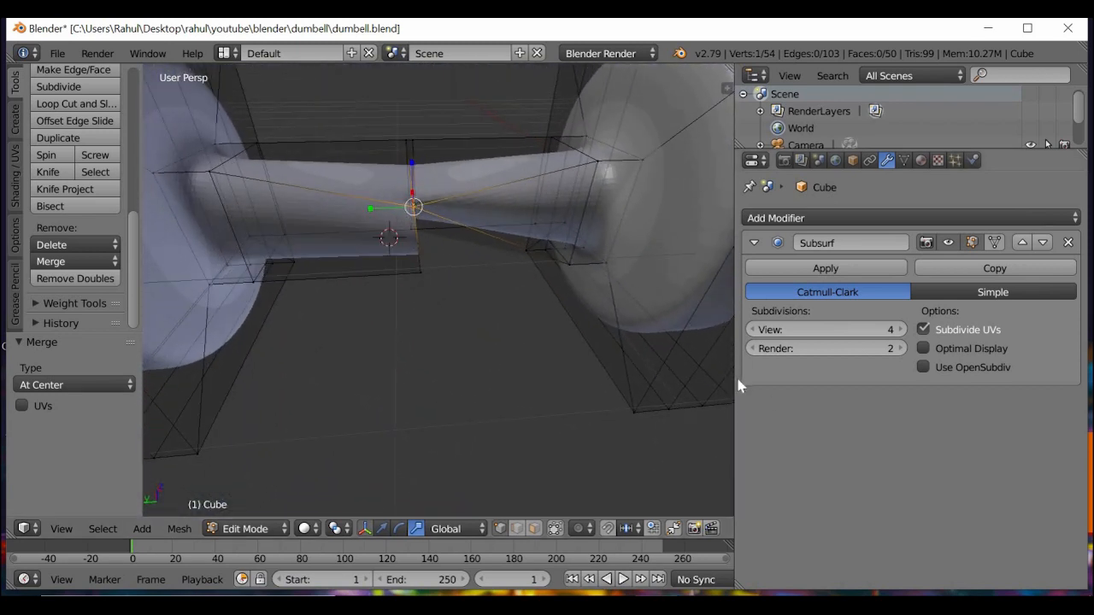
key("ctrl+z")
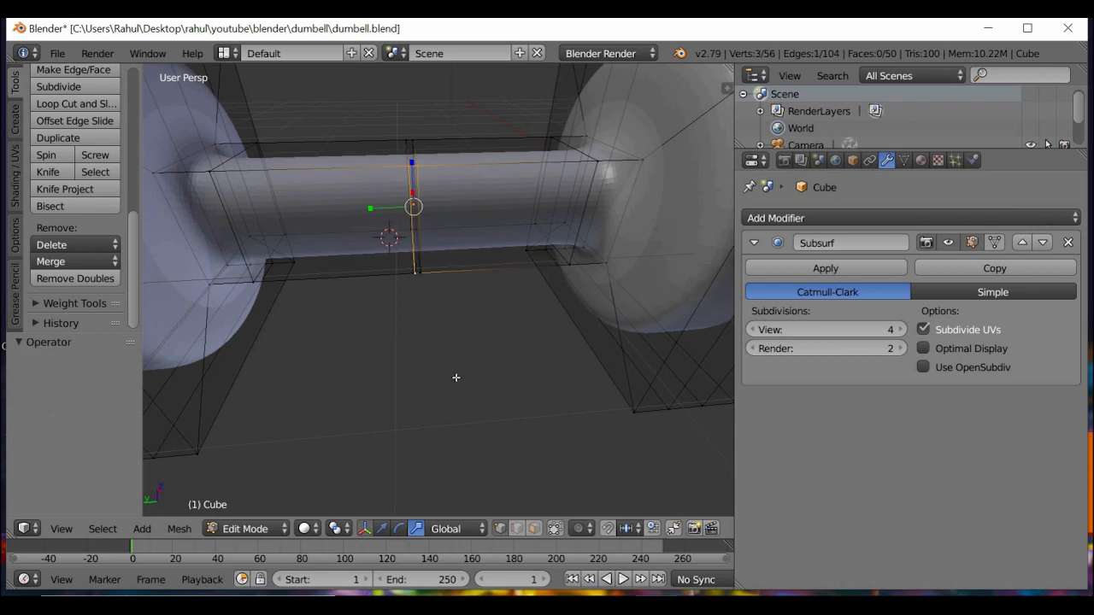
Step: Merge the two vertices at the near upper corner of the handle's middle seam at their center
middle_click_drag(441, 412, 467, 395)
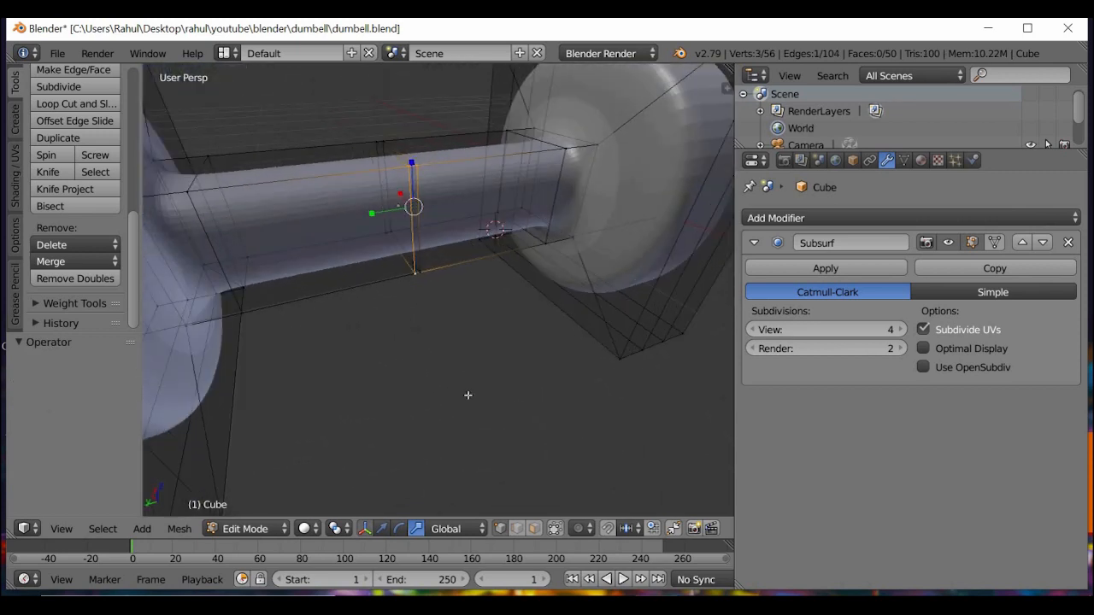
key("a")
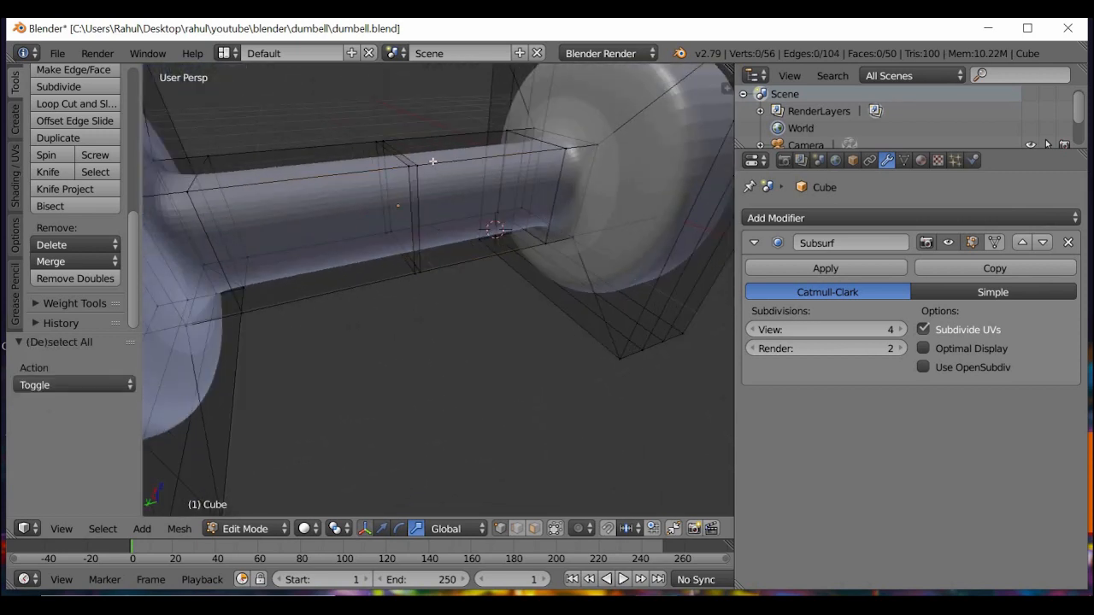
key("b")
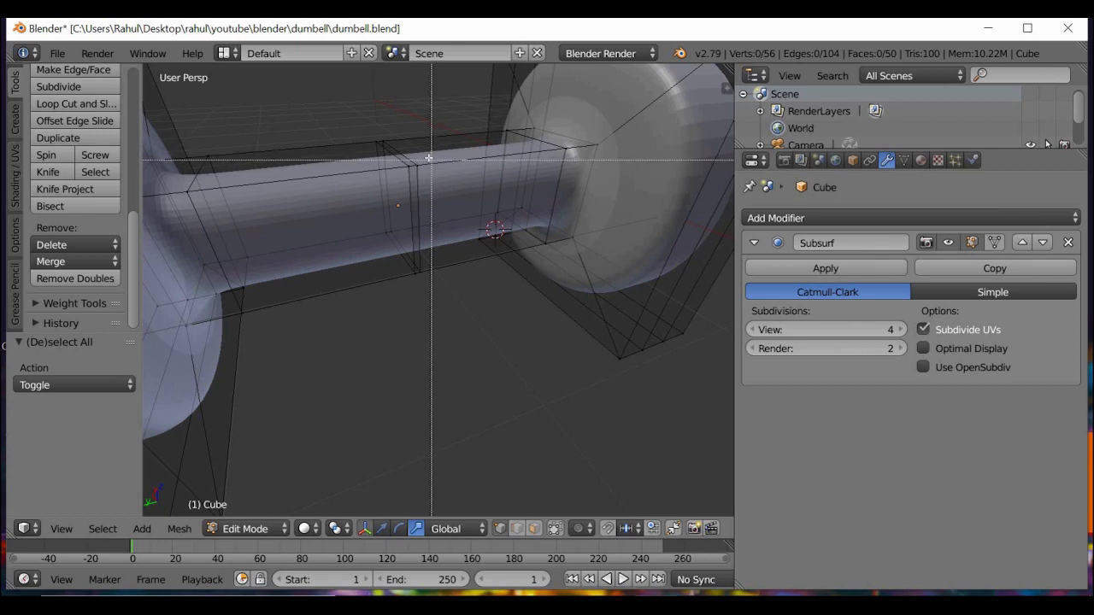
left_click_drag(430, 159, 402, 182)
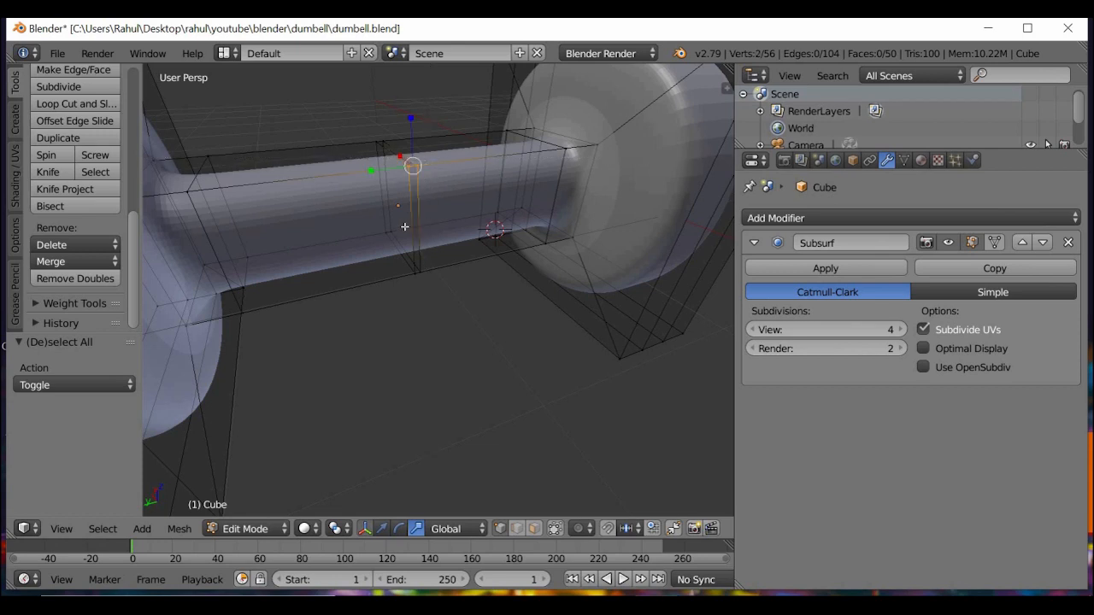
left_click(78, 261)
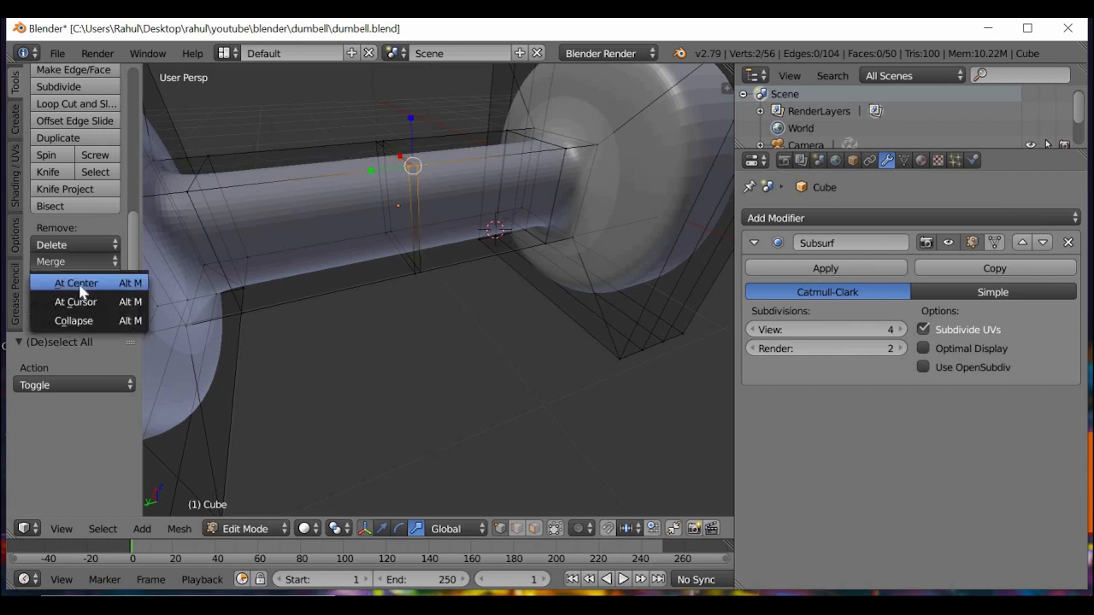
left_click(70, 283)
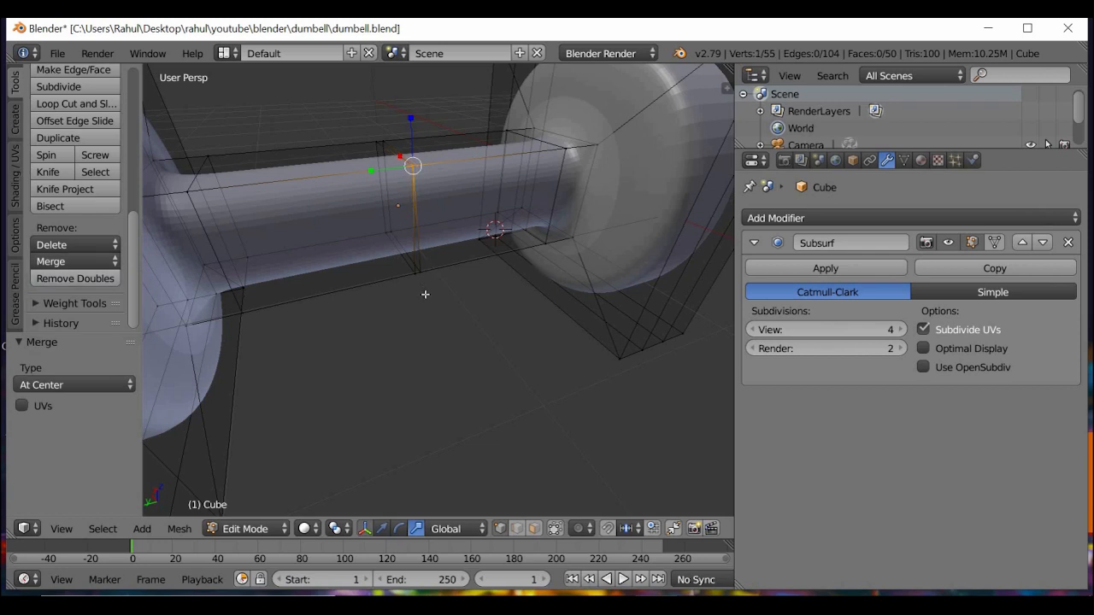
Step: Merge the two vertices at the near lower corner of the handle's middle seam at their center
key("a")
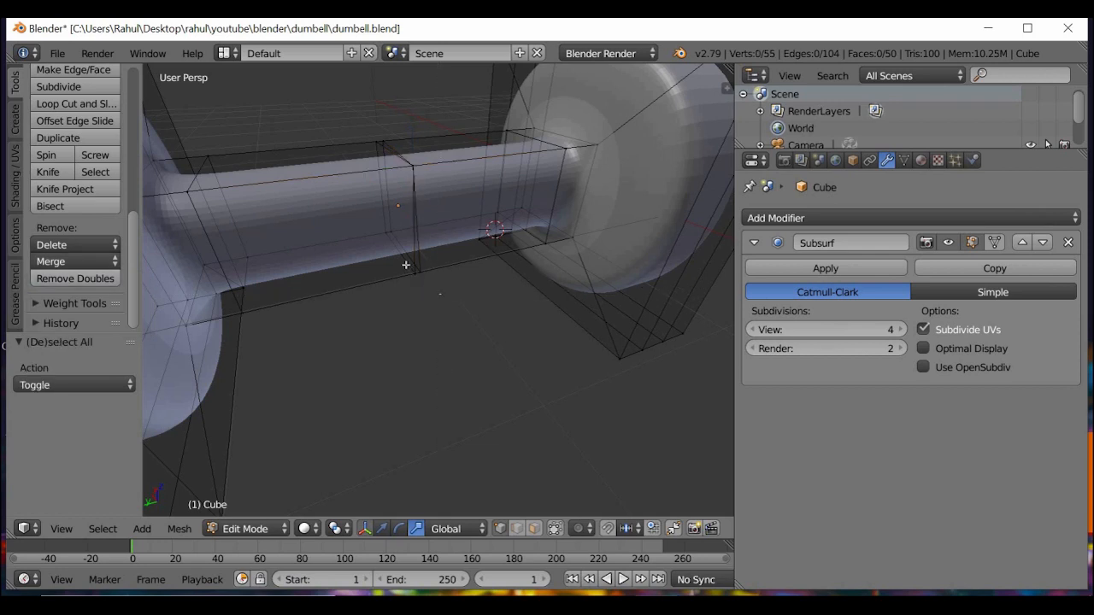
left_click_drag(403, 261, 439, 291)
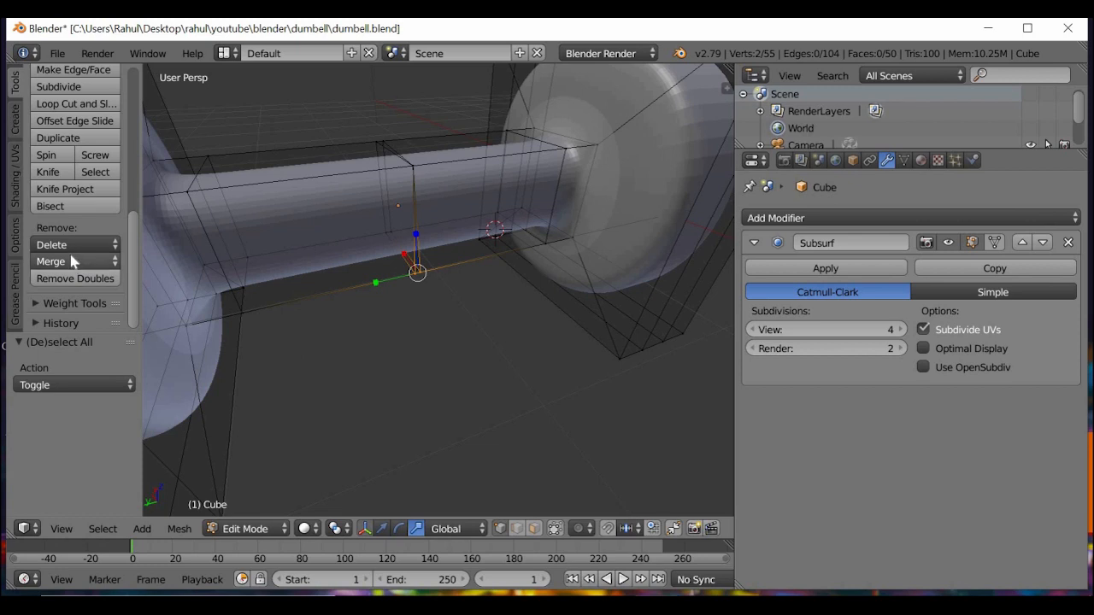
left_click(67, 263)
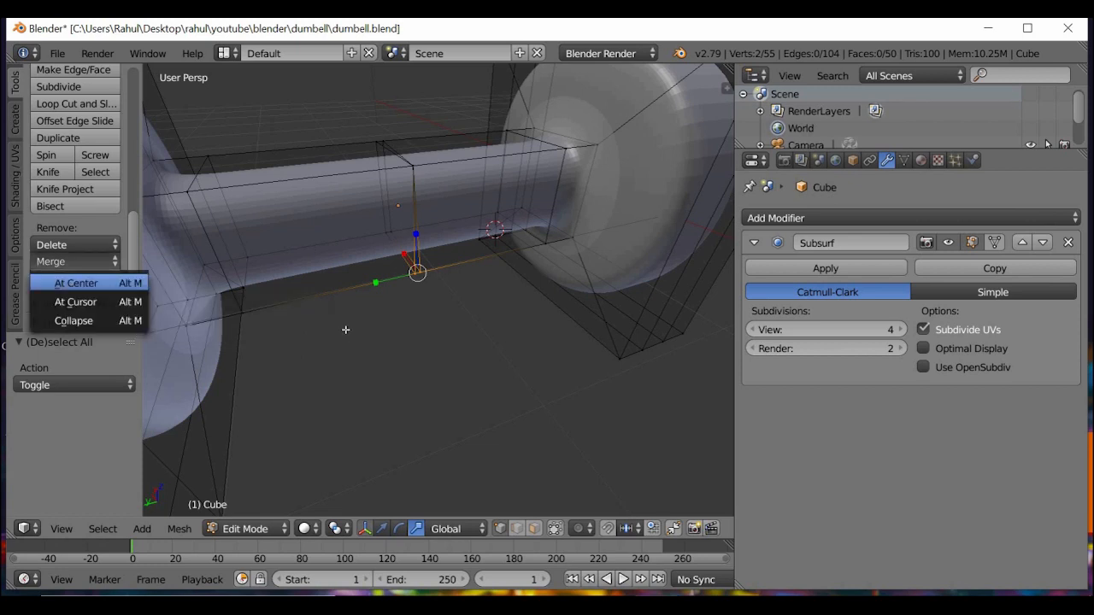
left_click(72, 285)
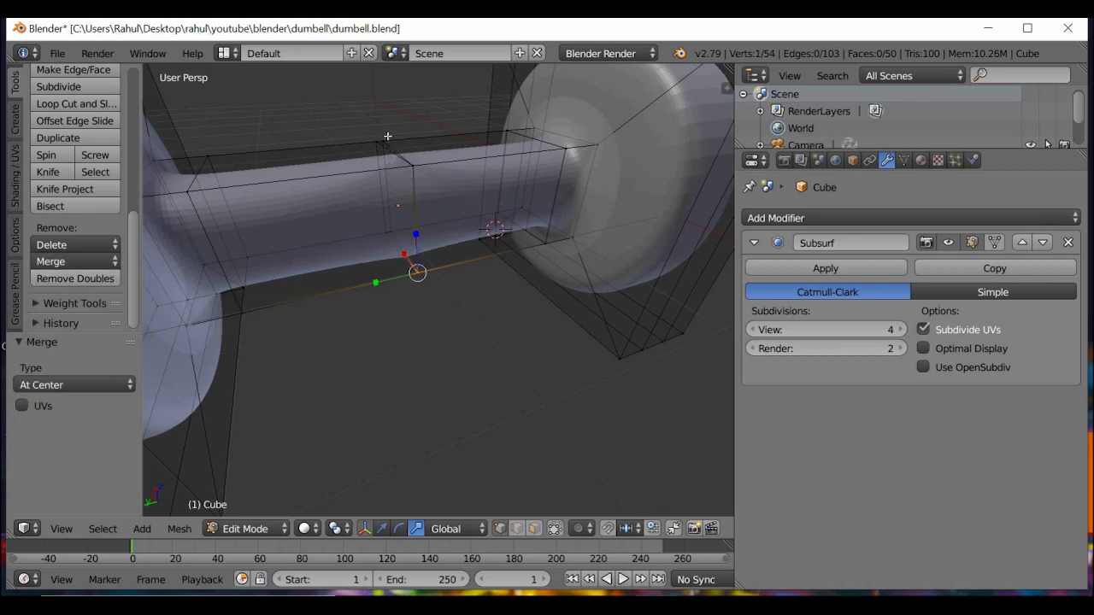
Step: Merge the two vertices at the far upper corner of the handle's middle seam at their center
key("a")
key("b")
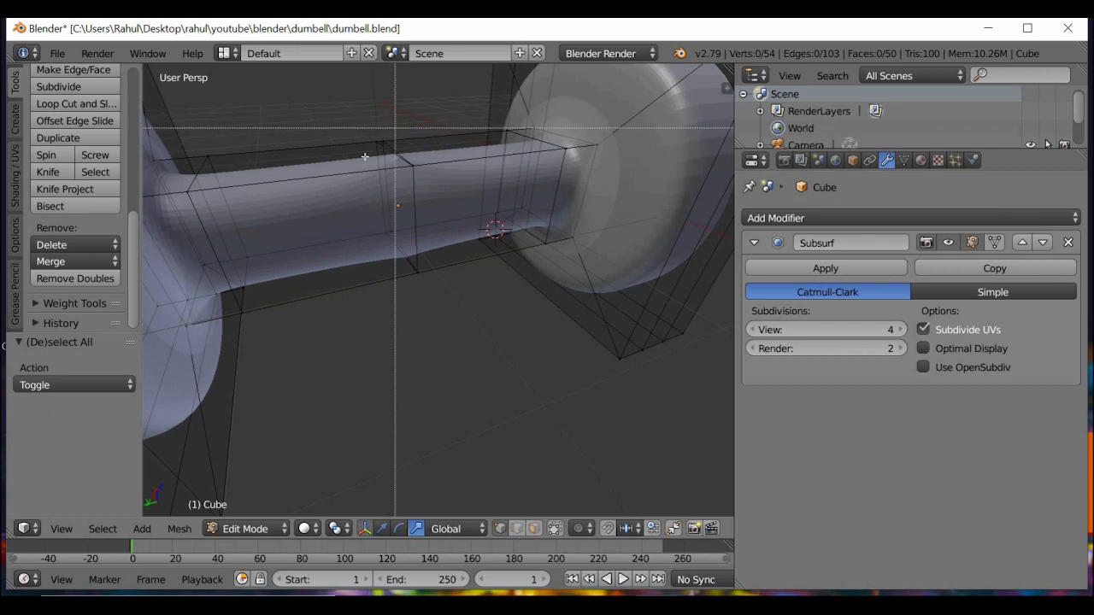
left_click_drag(394, 128, 365, 156)
left_click(58, 261)
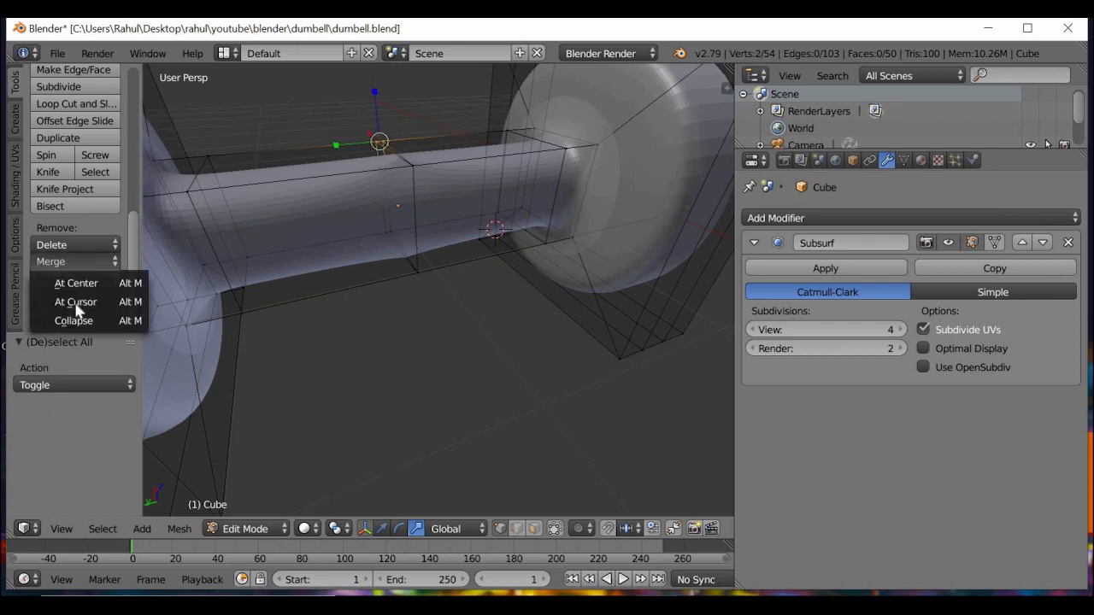
left_click(137, 283)
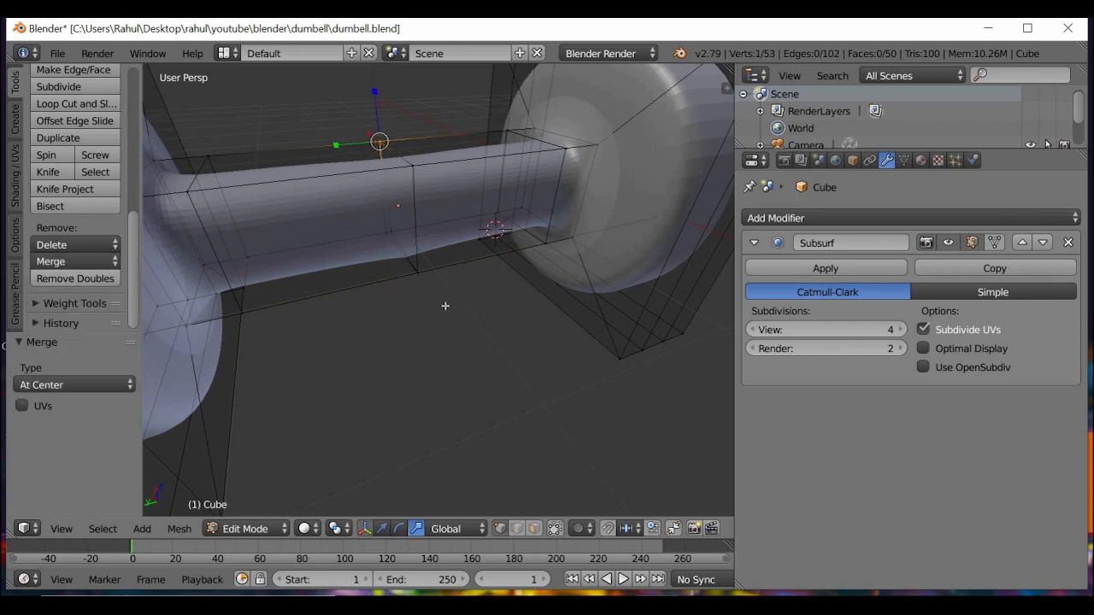
Step: Merge the two vertices at the far lower corner of the handle's middle seam at their center
key("a")
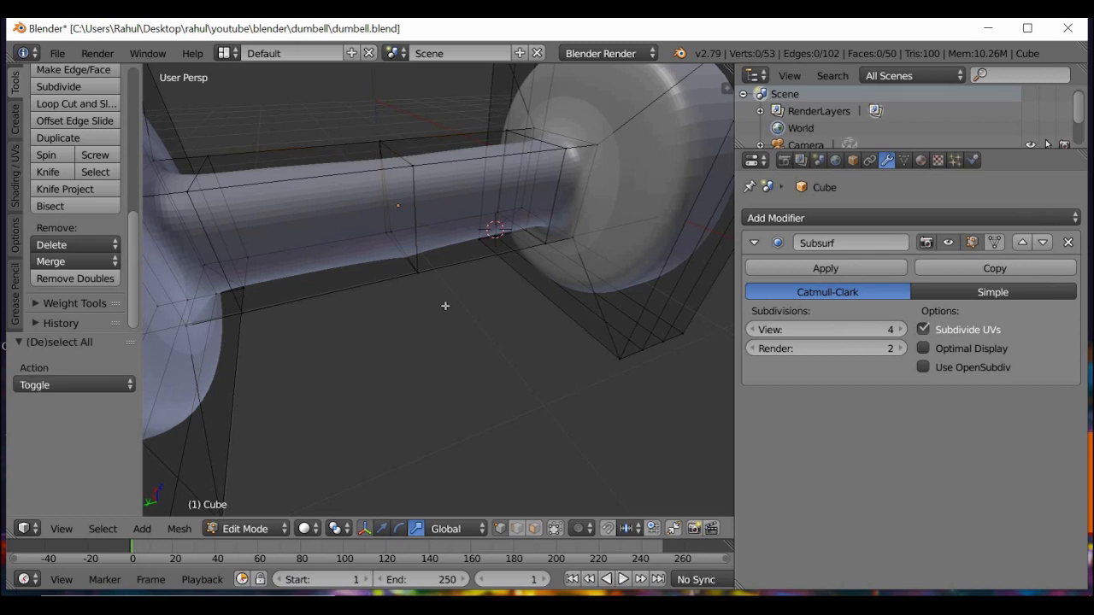
key("b")
left_click_drag(369, 214, 402, 248)
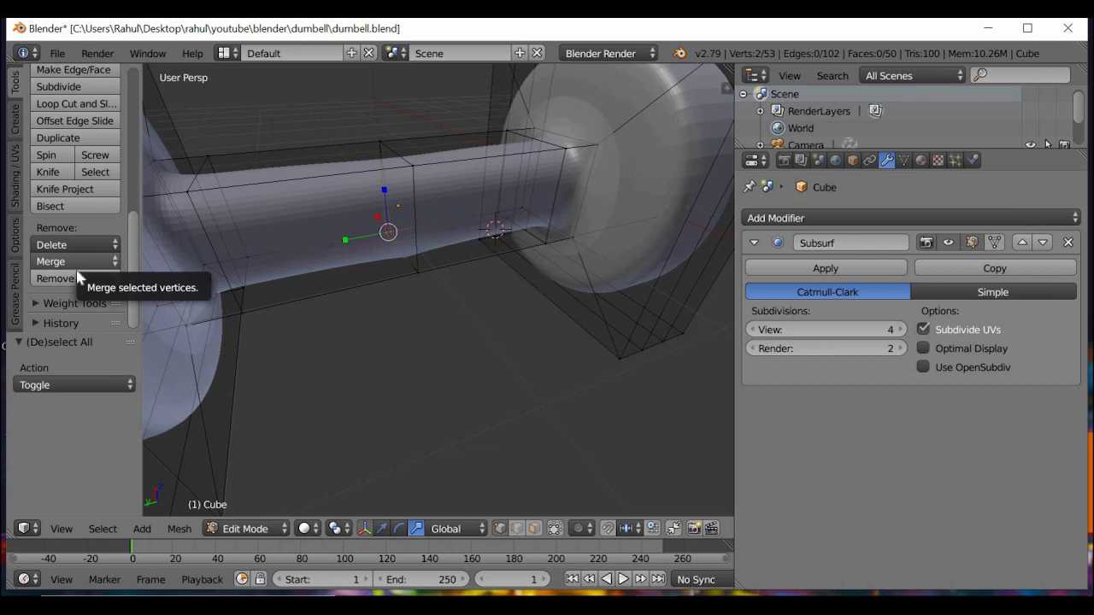
left_click(81, 262)
left_click(76, 289)
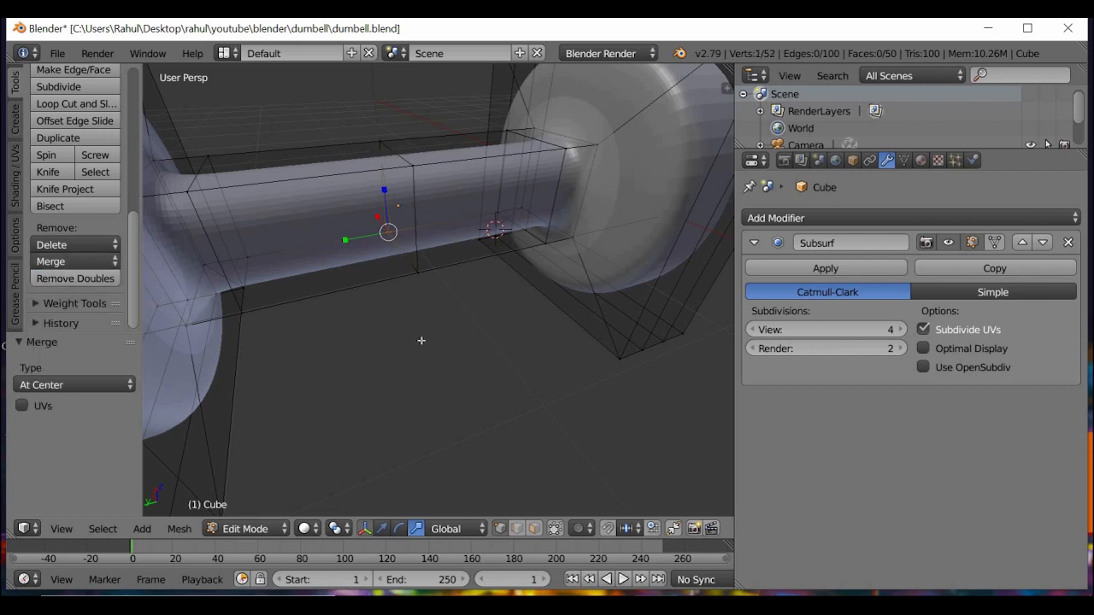
Step: Check the whole dumbbell from several angles and switch it to Object Mode
scroll(420, 340, "down", 6)
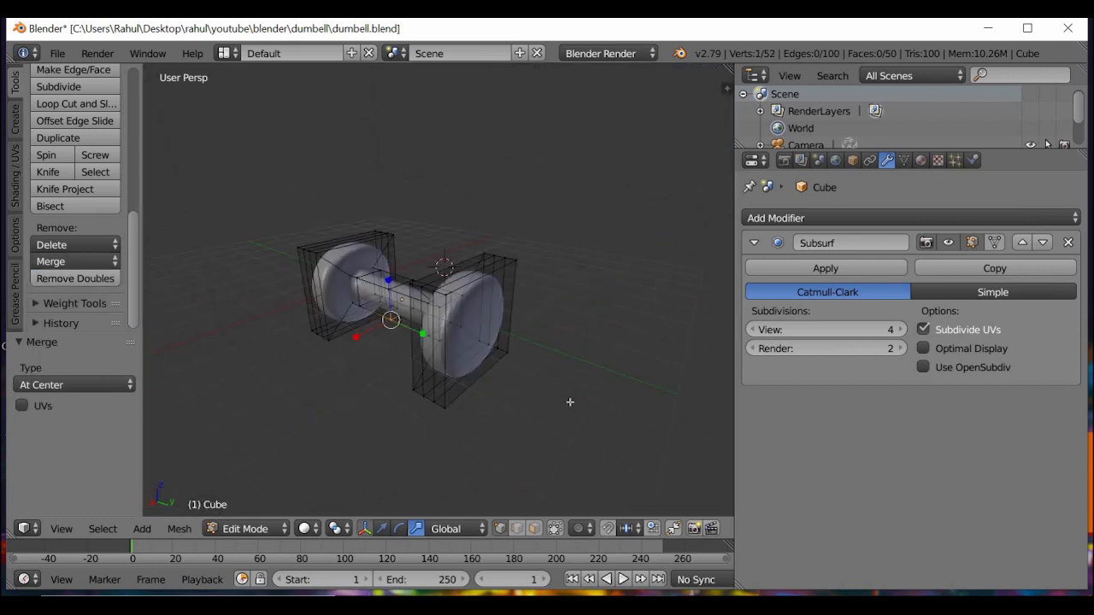
middle_click_drag(570, 402, 557, 401)
middle_click_drag(458, 405, 410, 392)
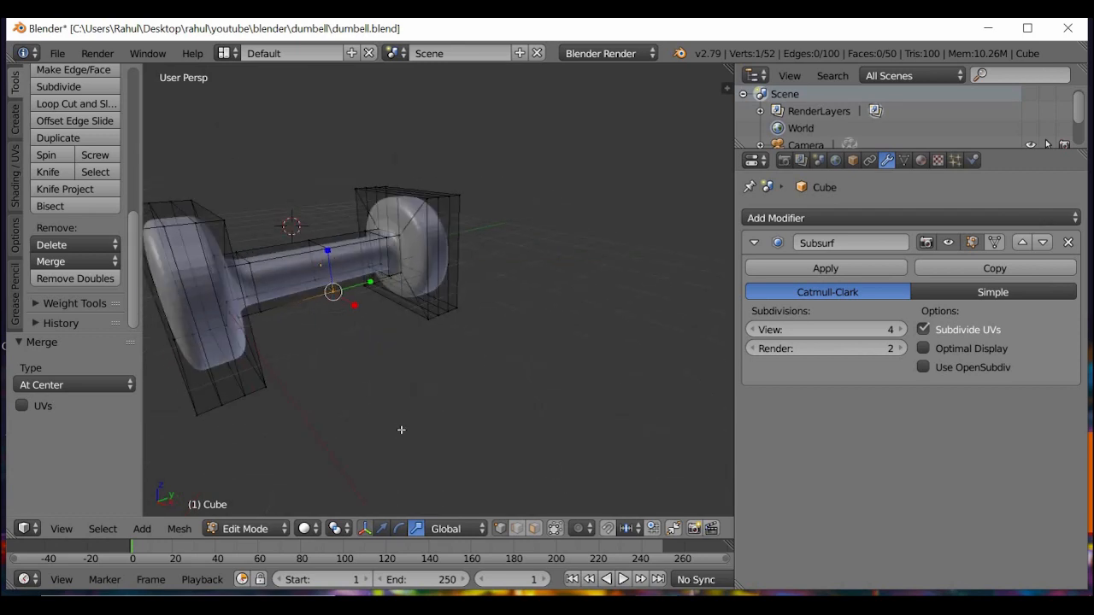
left_click(256, 529)
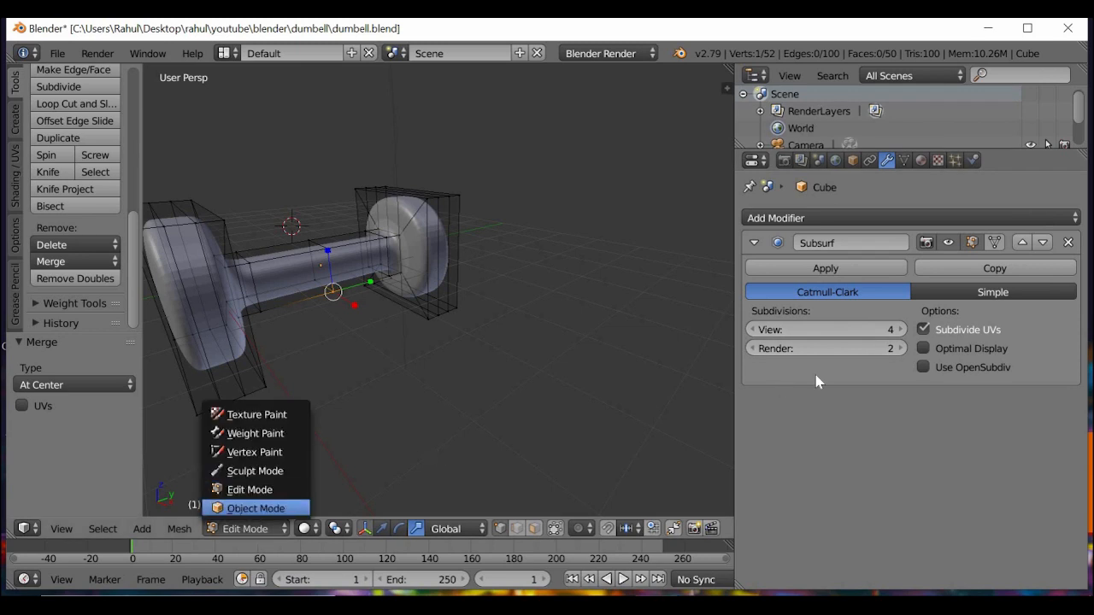
key("Tab")
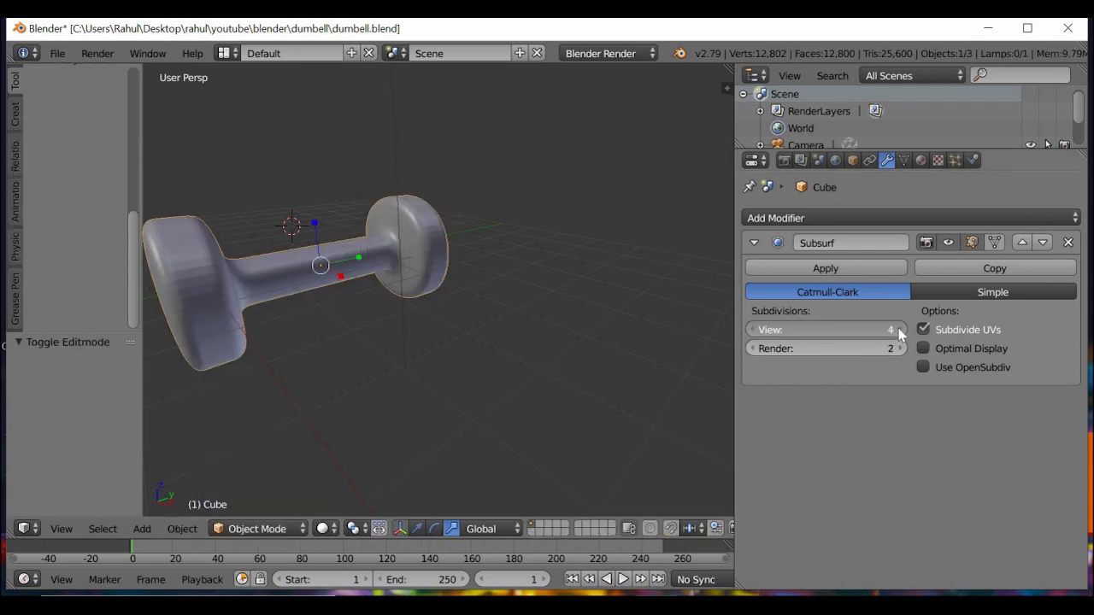
Step: Set the Subsurf modifier's view subdivisions to 6 and inspect the dumbbell's smoothness
left_click(899, 330)
left_click(899, 329)
key("KP_6")
key("KP_6")
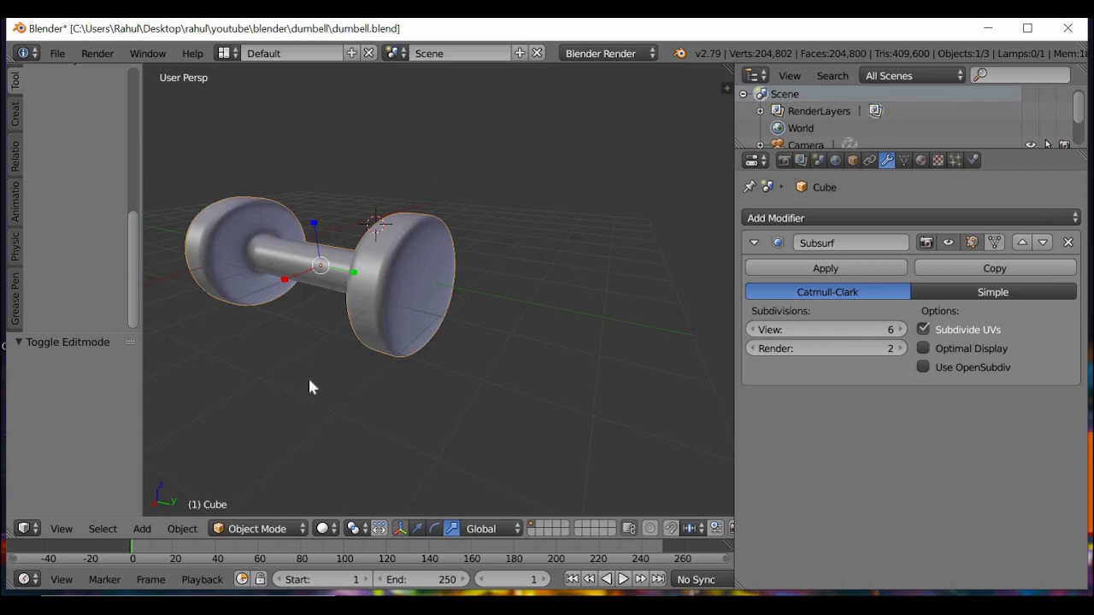
key("KP_Decimal")
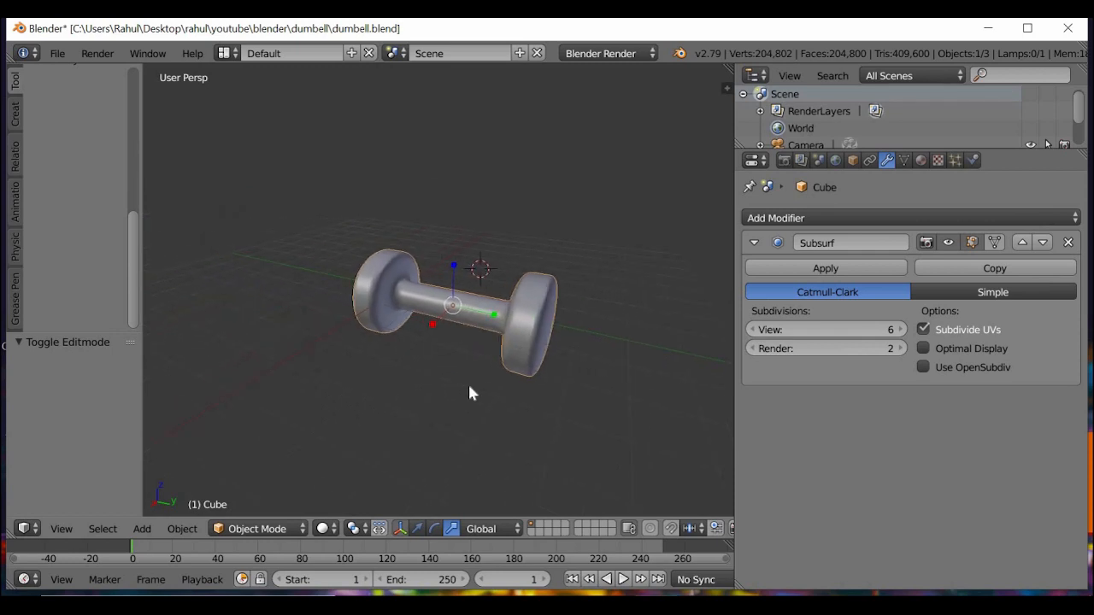
scroll(467, 395, "up", 3)
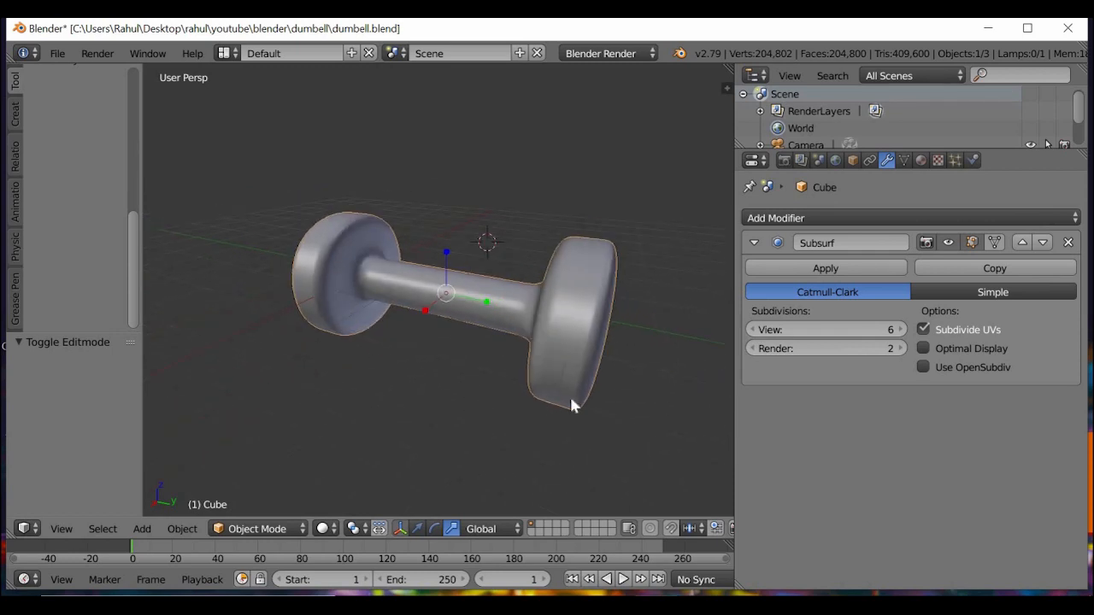
middle_click_drag(572, 406, 505, 378)
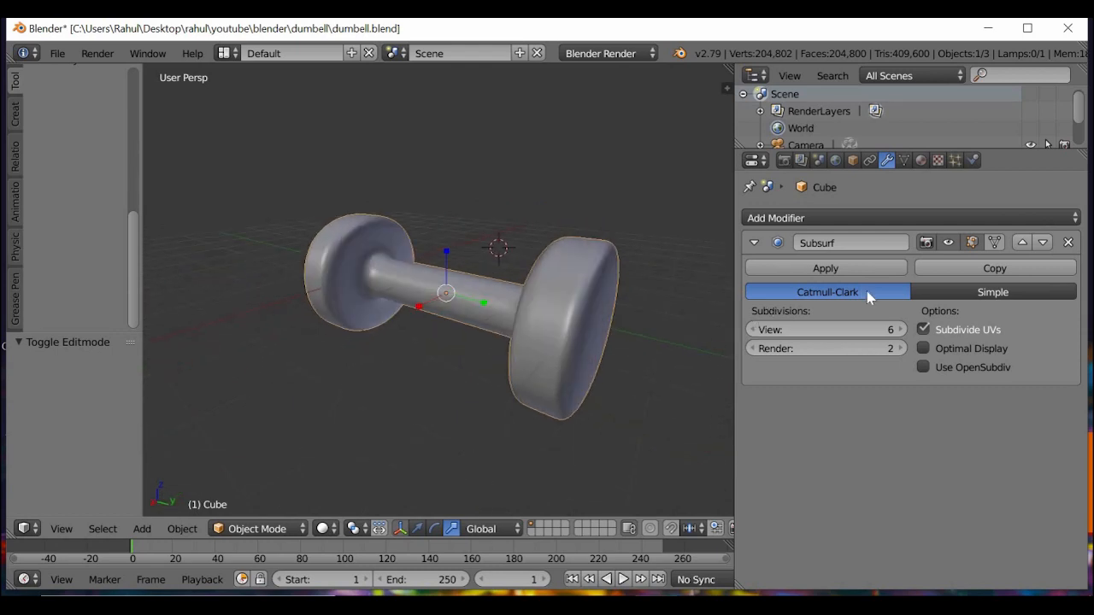
Step: Add a new material to the dumbbell
left_click(920, 161)
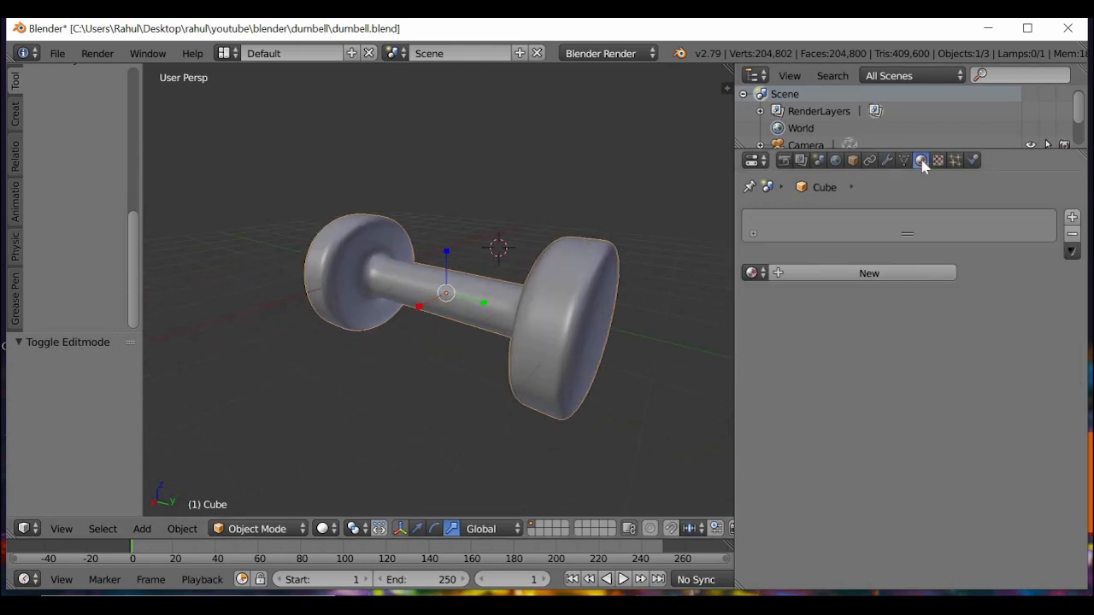
left_click(937, 161)
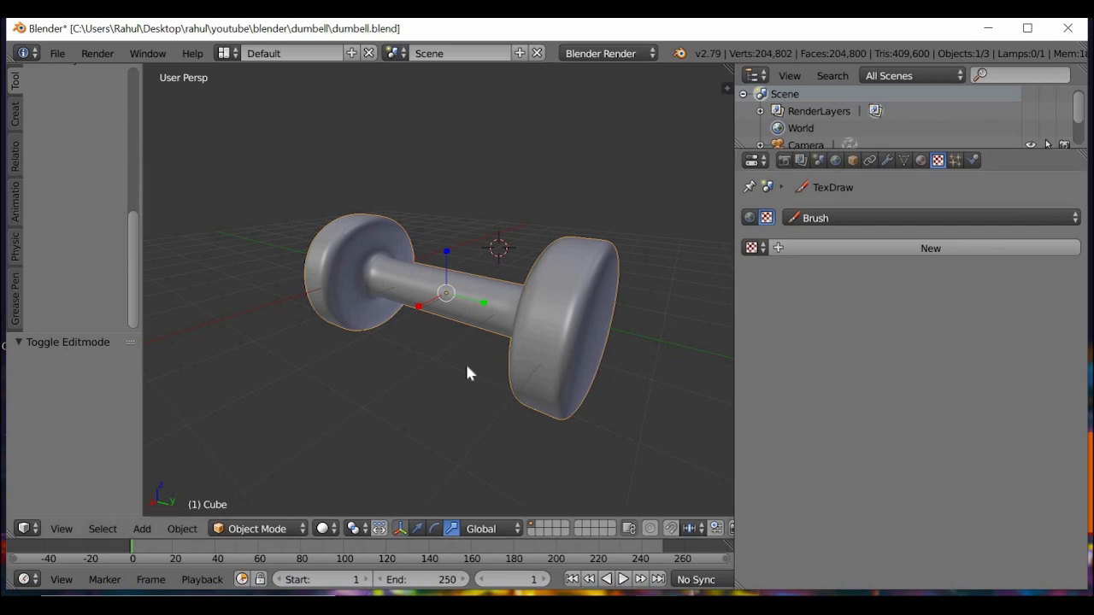
key("a")
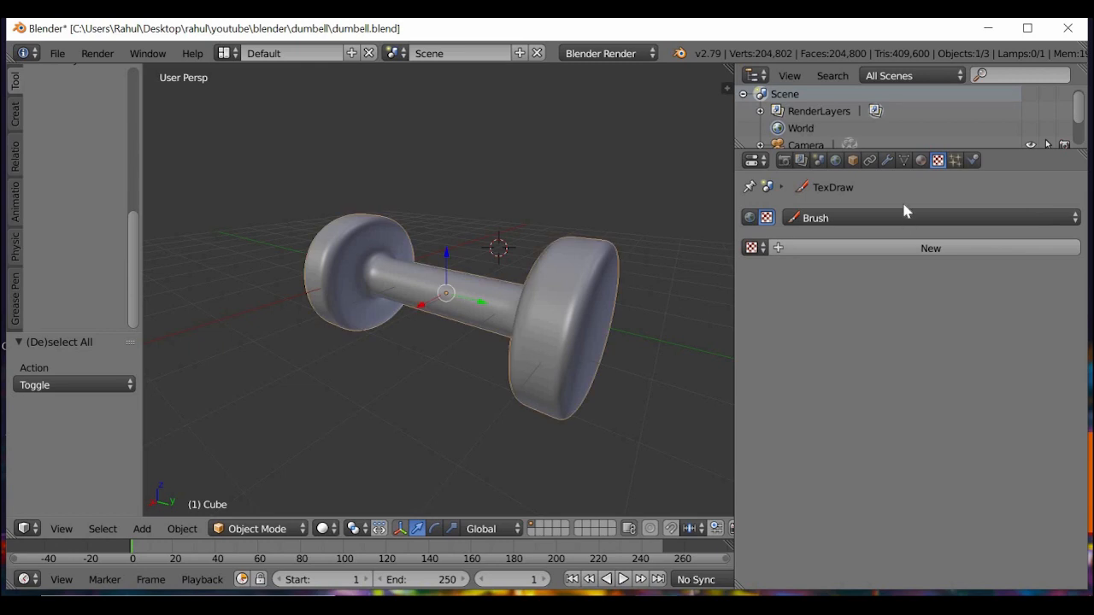
left_click(920, 160)
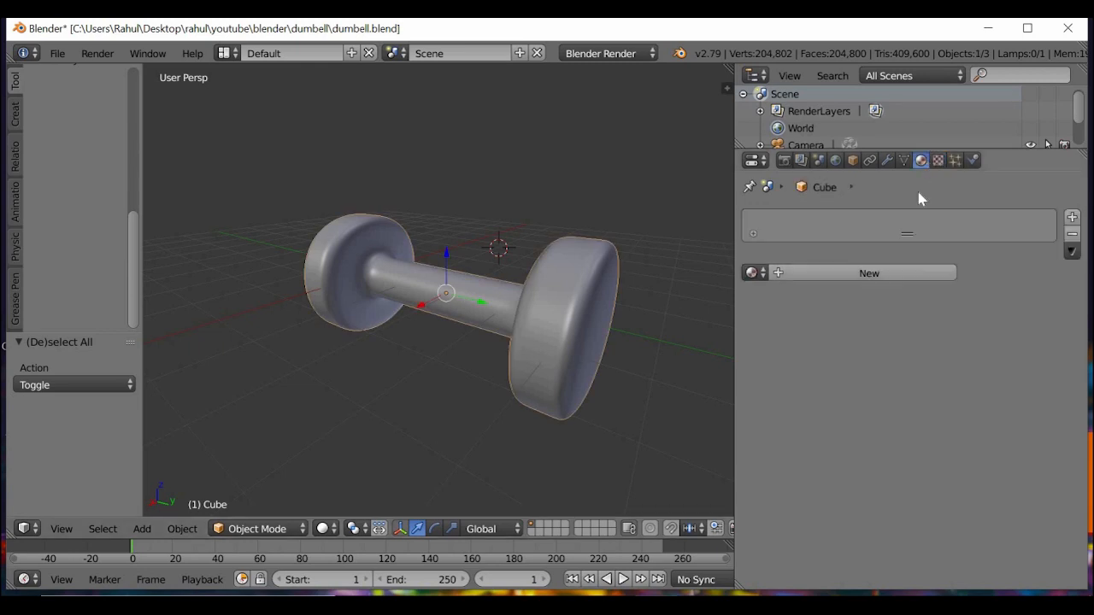
left_click(803, 273)
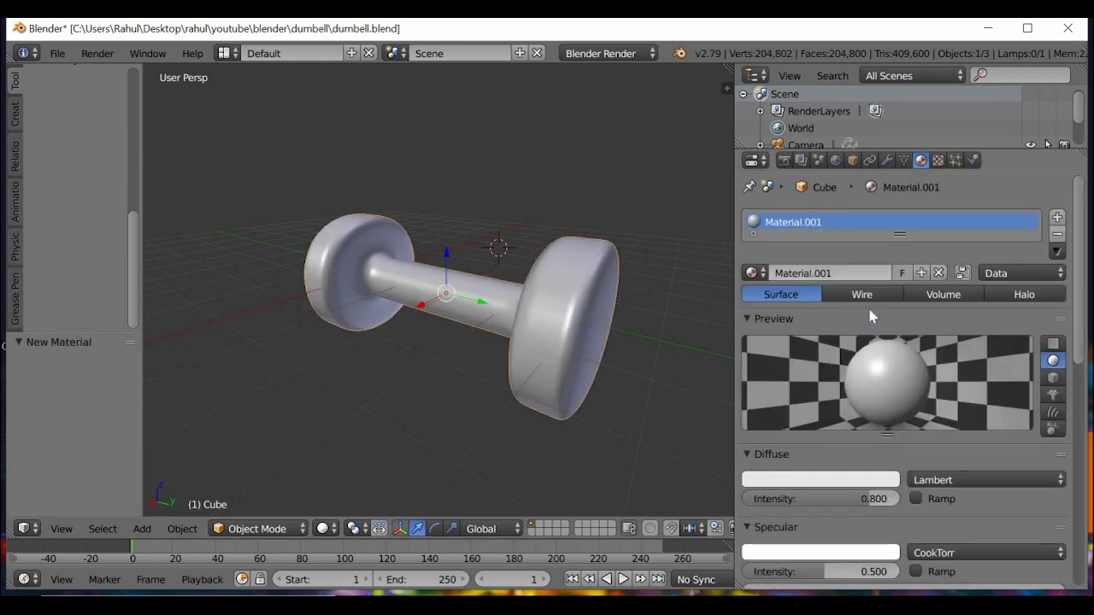
Step: Set the dumbbell material's diffuse color to a light turquoise and view the colored model from another angle
left_click(793, 480)
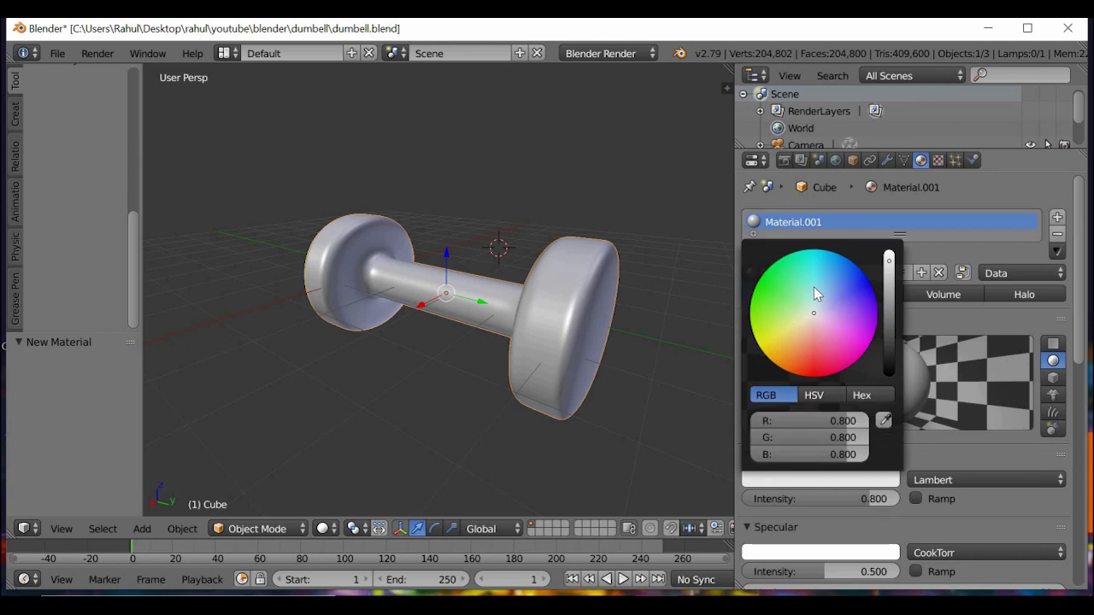
left_click(813, 287)
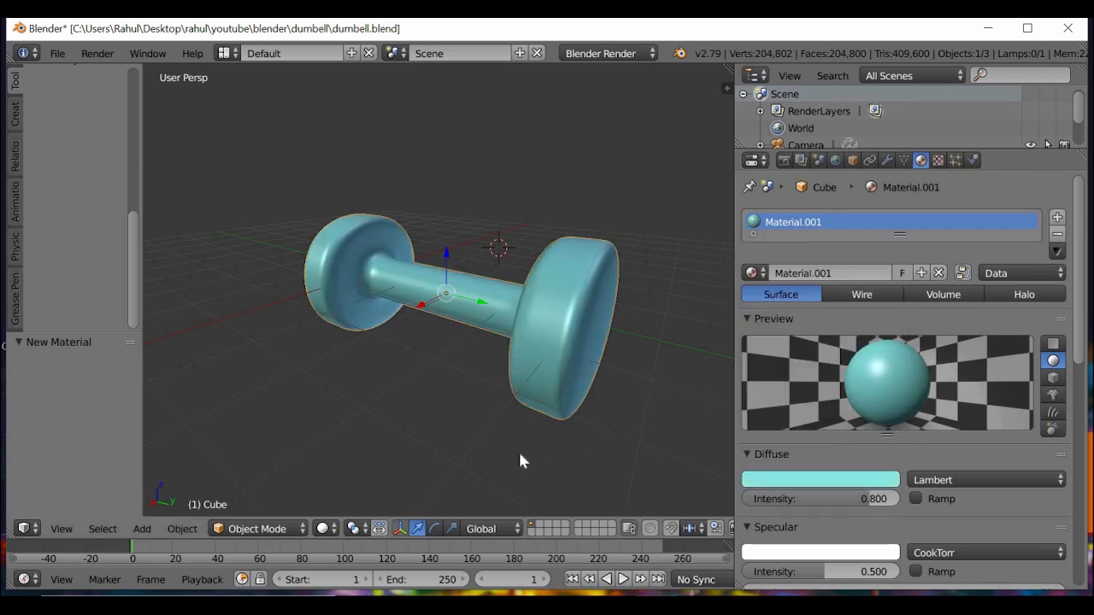
mouse_move(609, 439)
middle_mouse_down()
mouse_move(678, 439)
mouse_move(572, 466)
mouse_move(306, 449)
mouse_move(589, 452)
mouse_move(671, 432)
mouse_move(145, 428)
mouse_move(590, 437)
mouse_move(493, 456)
mouse_move(508, 488)
mouse_move(564, 425)
mouse_move(637, 422)
mouse_move(521, 456)
mouse_move(487, 452)
mouse_move(541, 469)
mouse_move(518, 410)
mouse_move(357, 402)
mouse_move(441, 357)
mouse_move(467, 389)
mouse_move(566, 390)
mouse_move(455, 415)
mouse_move(458, 424)
mouse_move(305, 408)
mouse_move(523, 433)
mouse_move(545, 425)
mouse_move(405, 439)
mouse_move(365, 405)
middle_mouse_up()
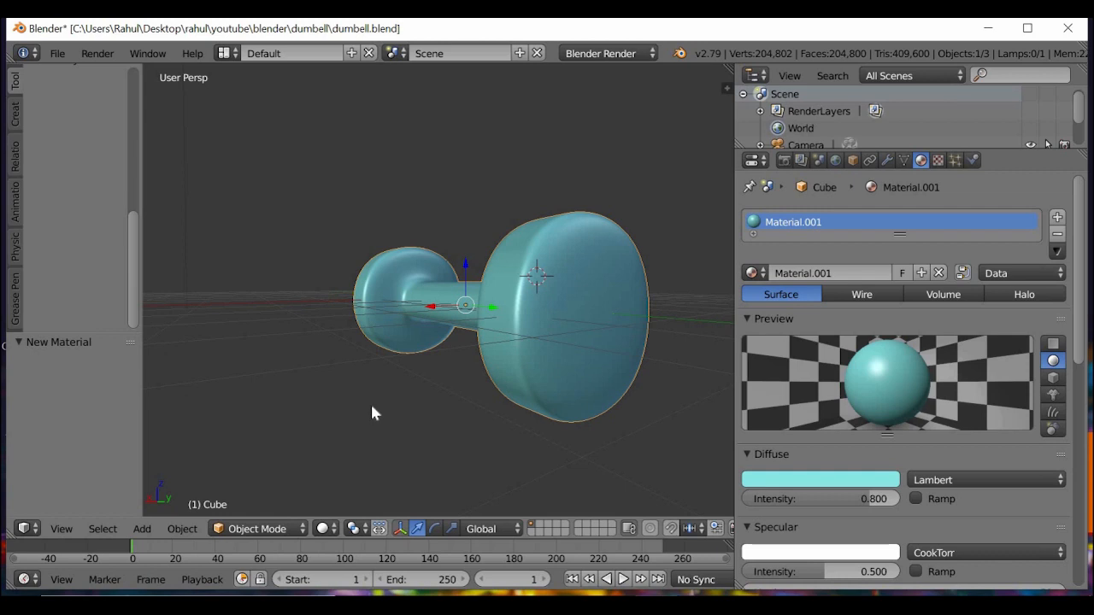